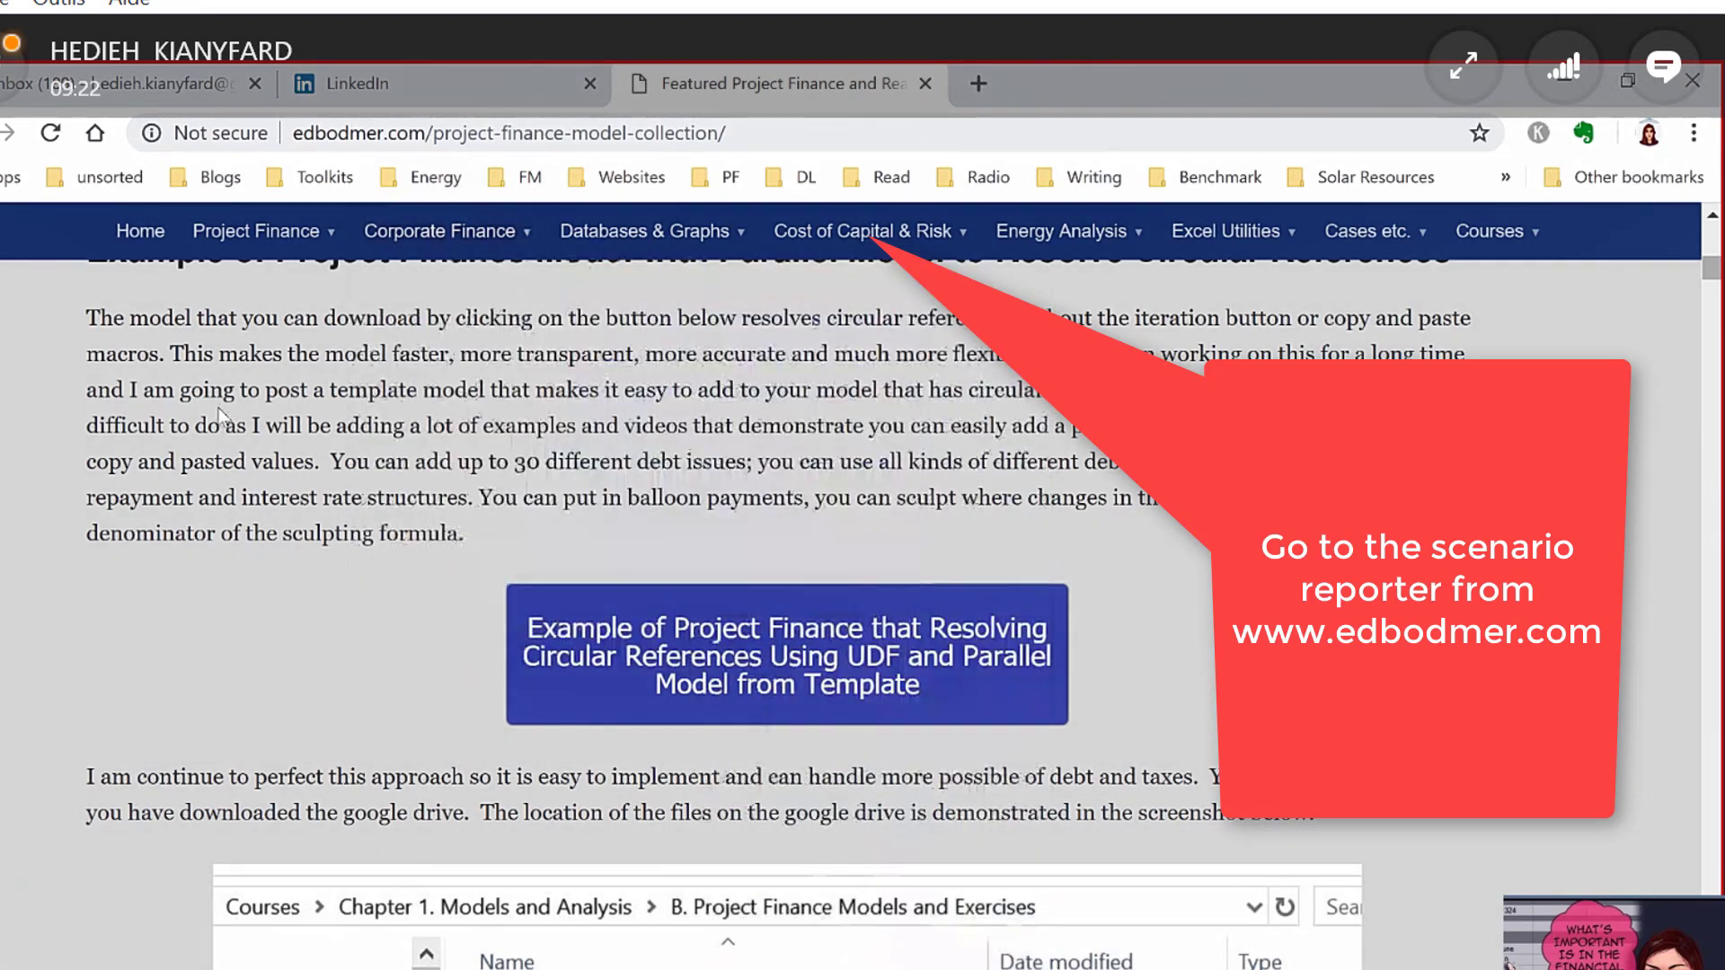
Open the Using the Scenario Reporter page from the site's Cost of Capital & Risk section.
mouse_move(925, 243)
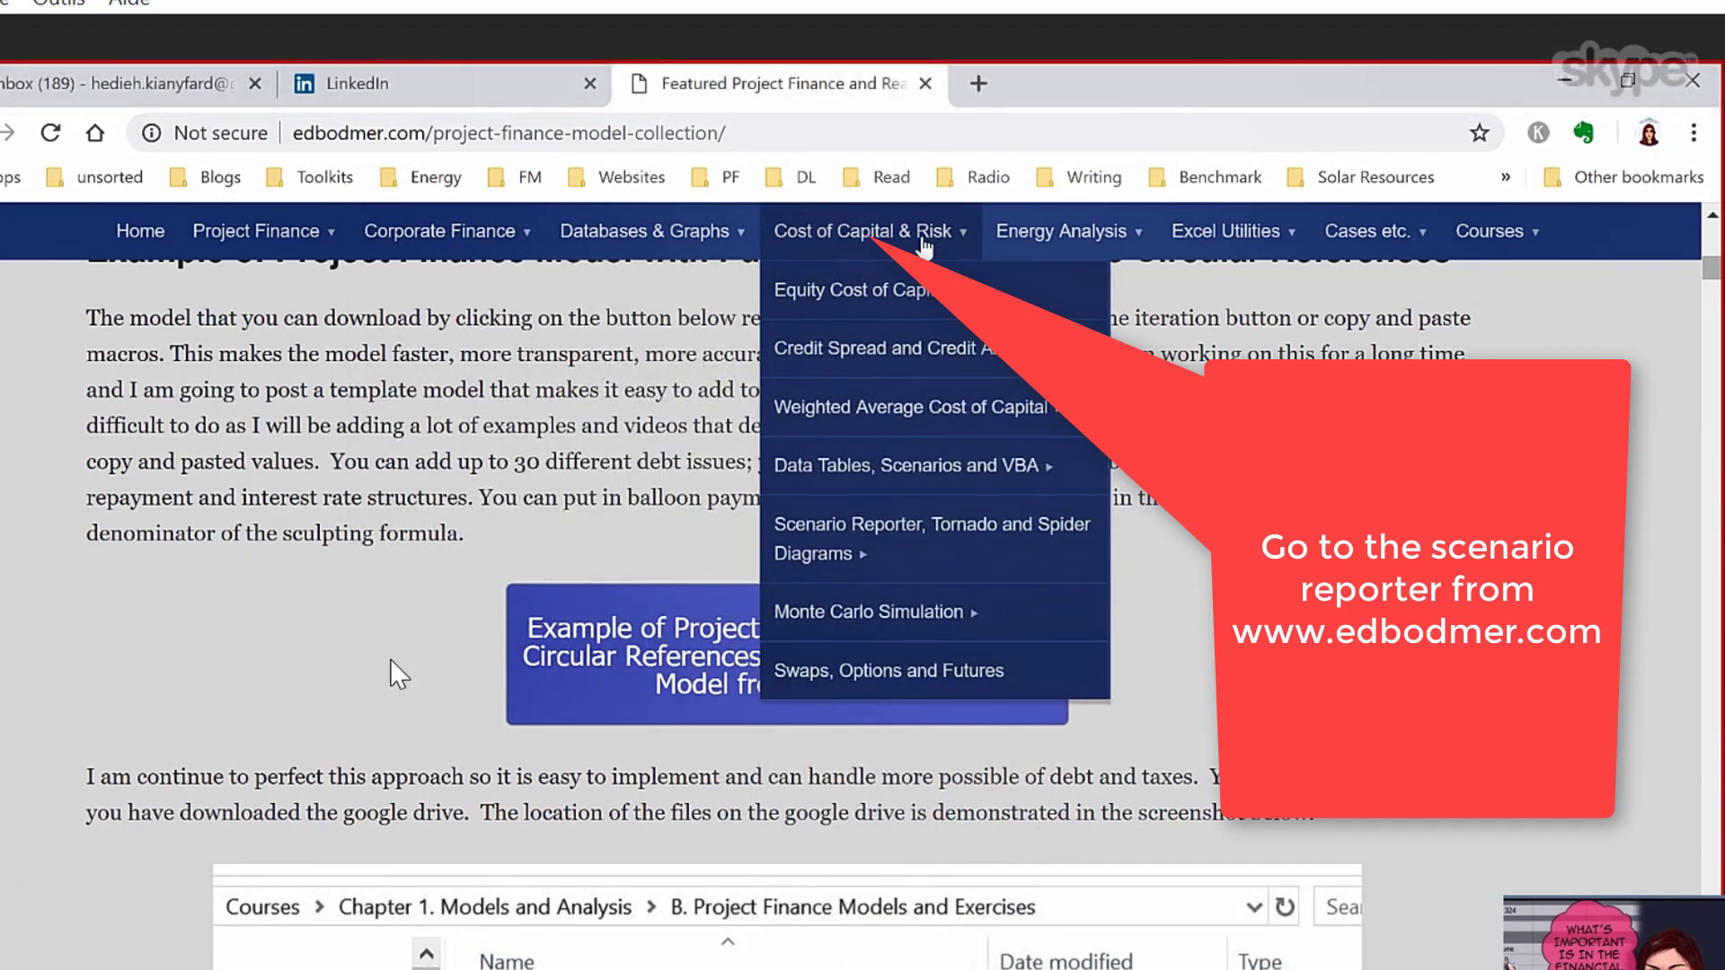
mouse_move(923, 422)
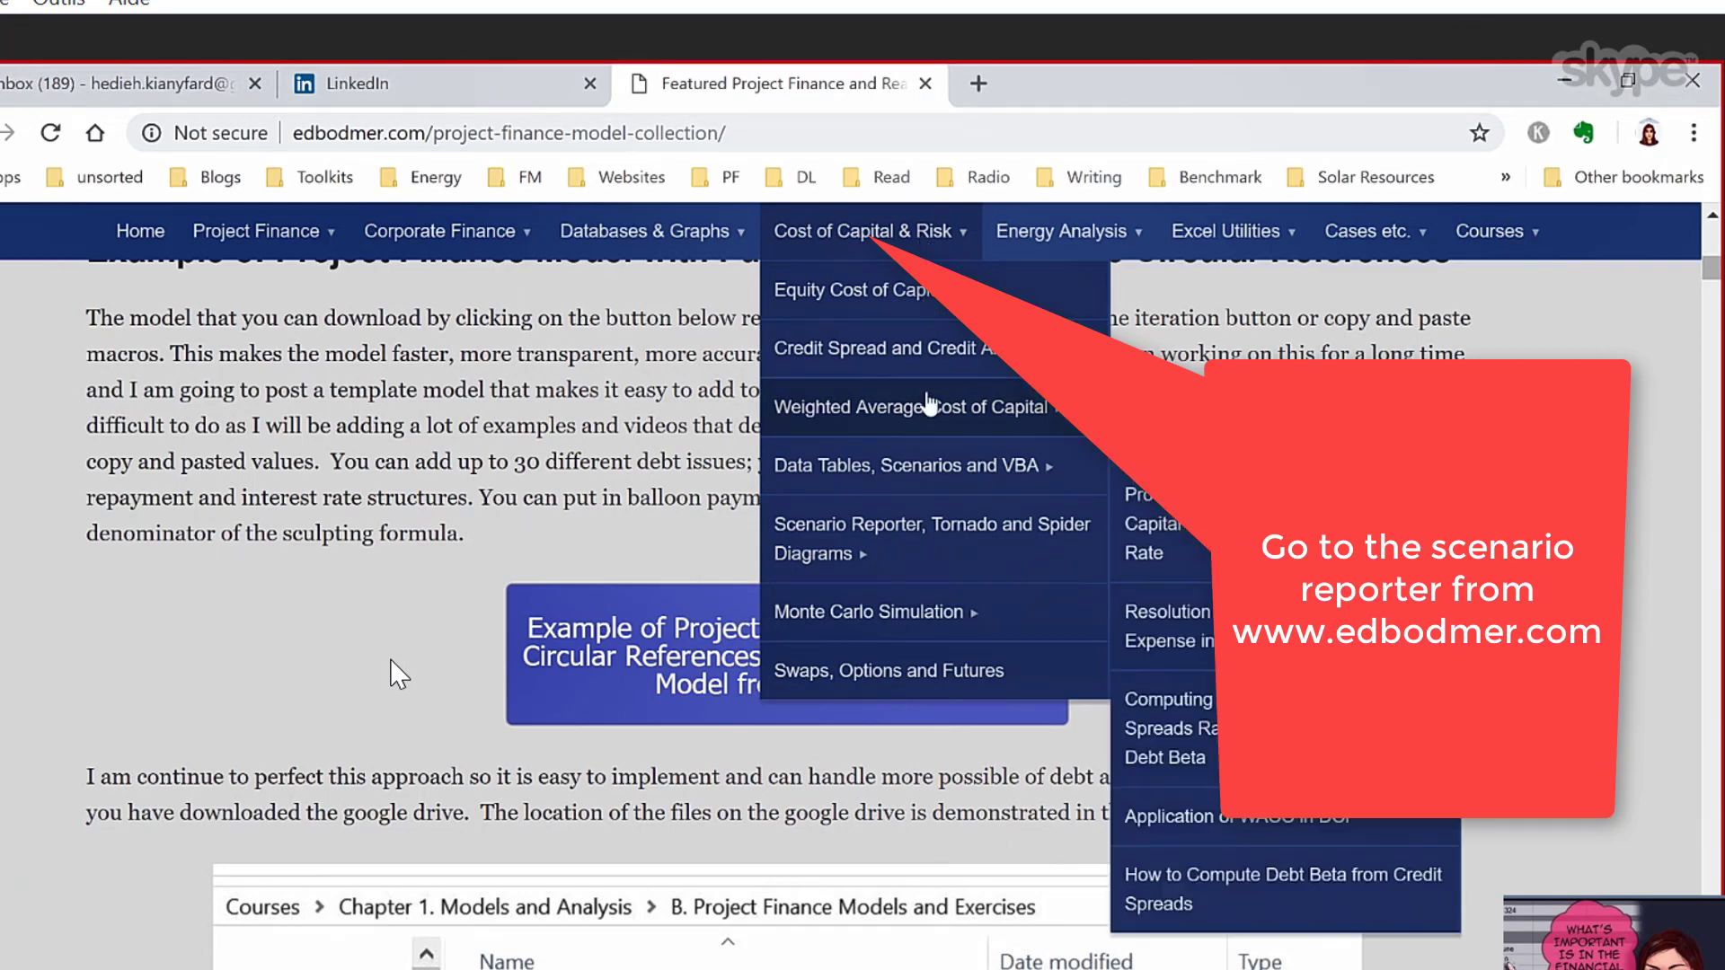
mouse_move(968, 532)
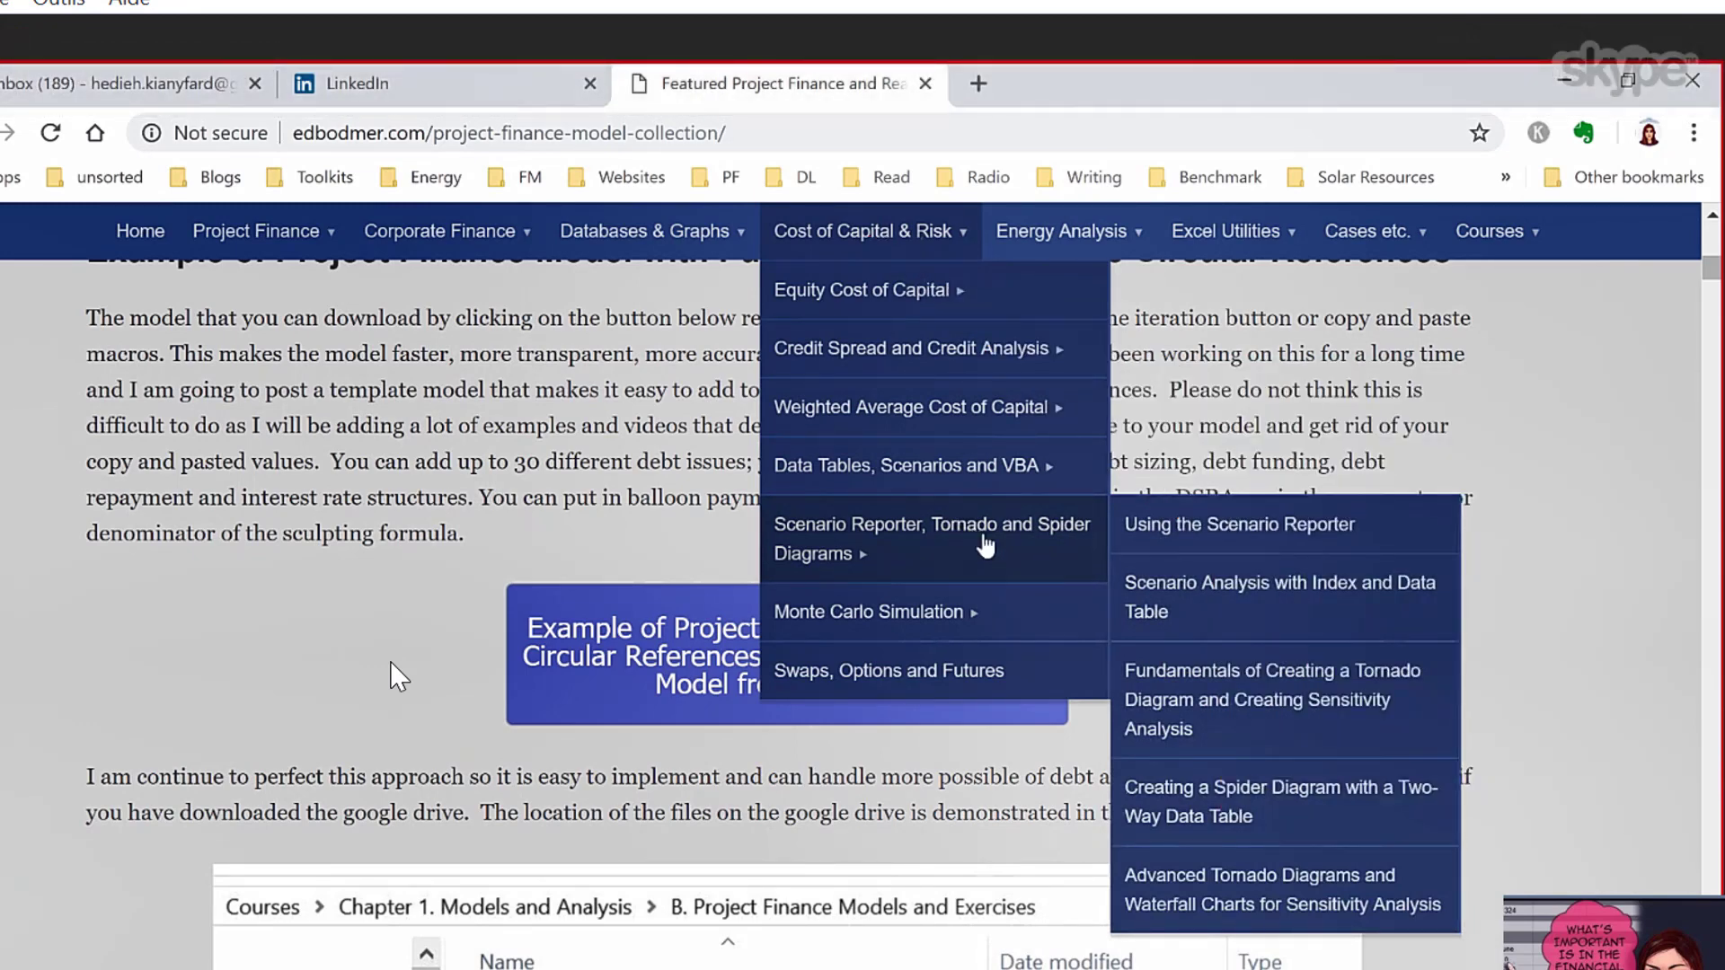
left_click(1177, 535)
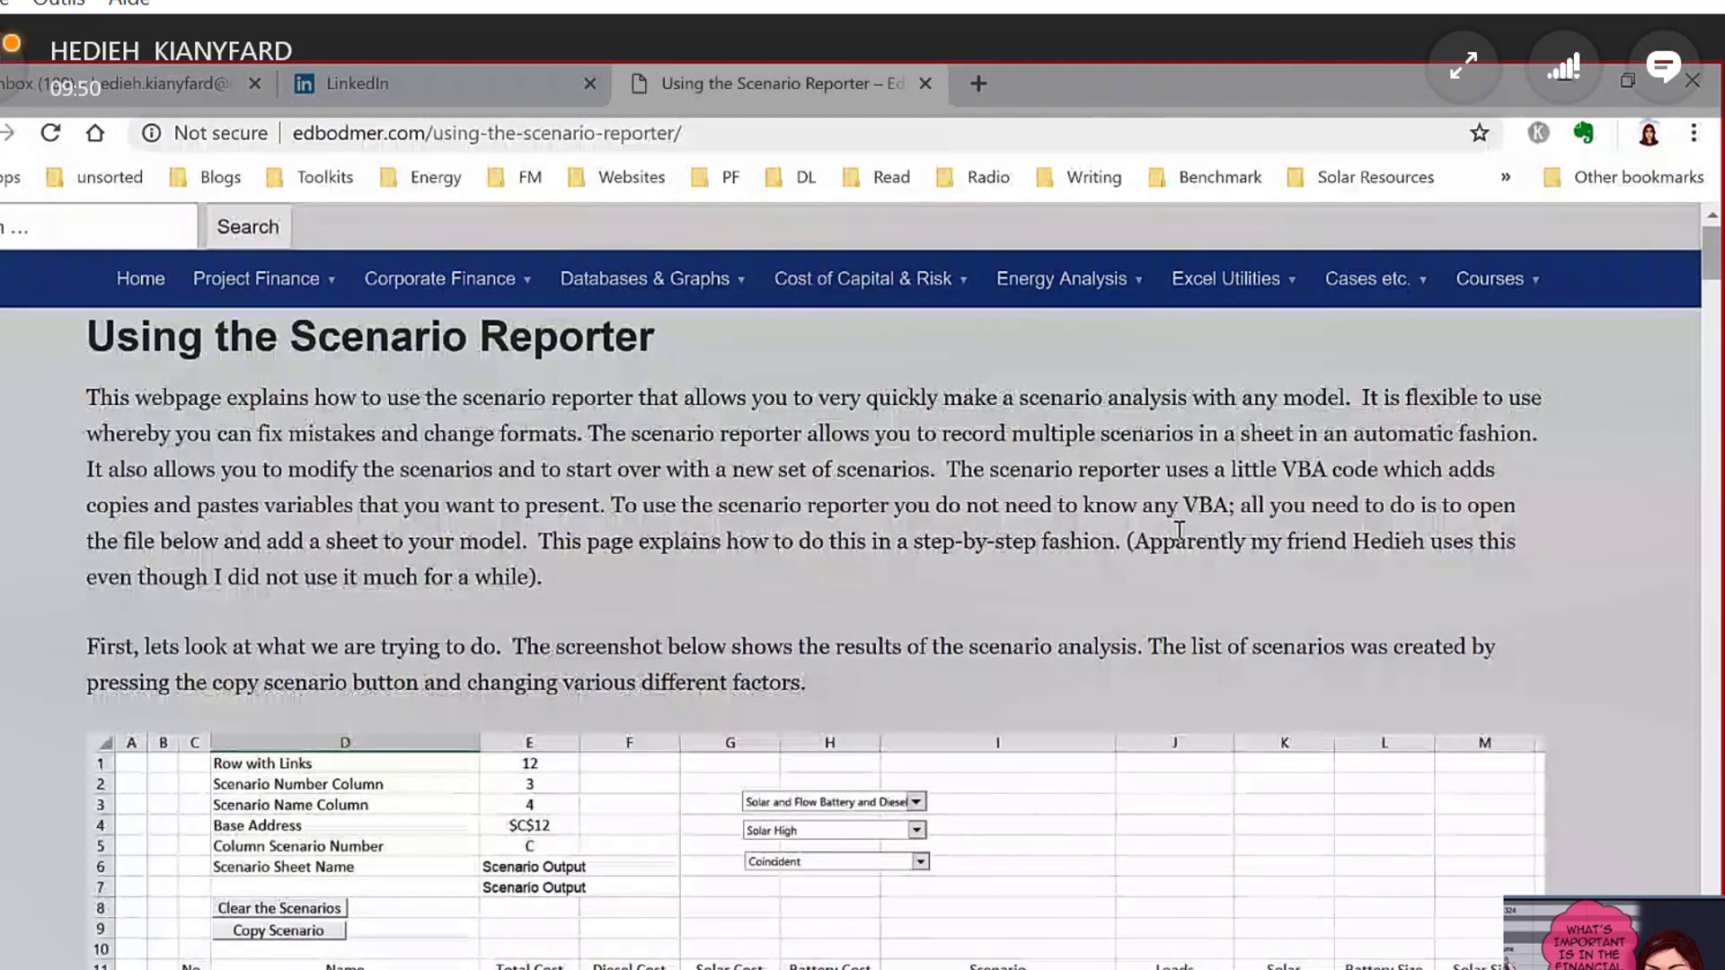
Download the Scenario Reporter file from the simple method section and save it to the Desktop as Scenario-Reporter-1.
scroll(1182, 535, "down", 3)
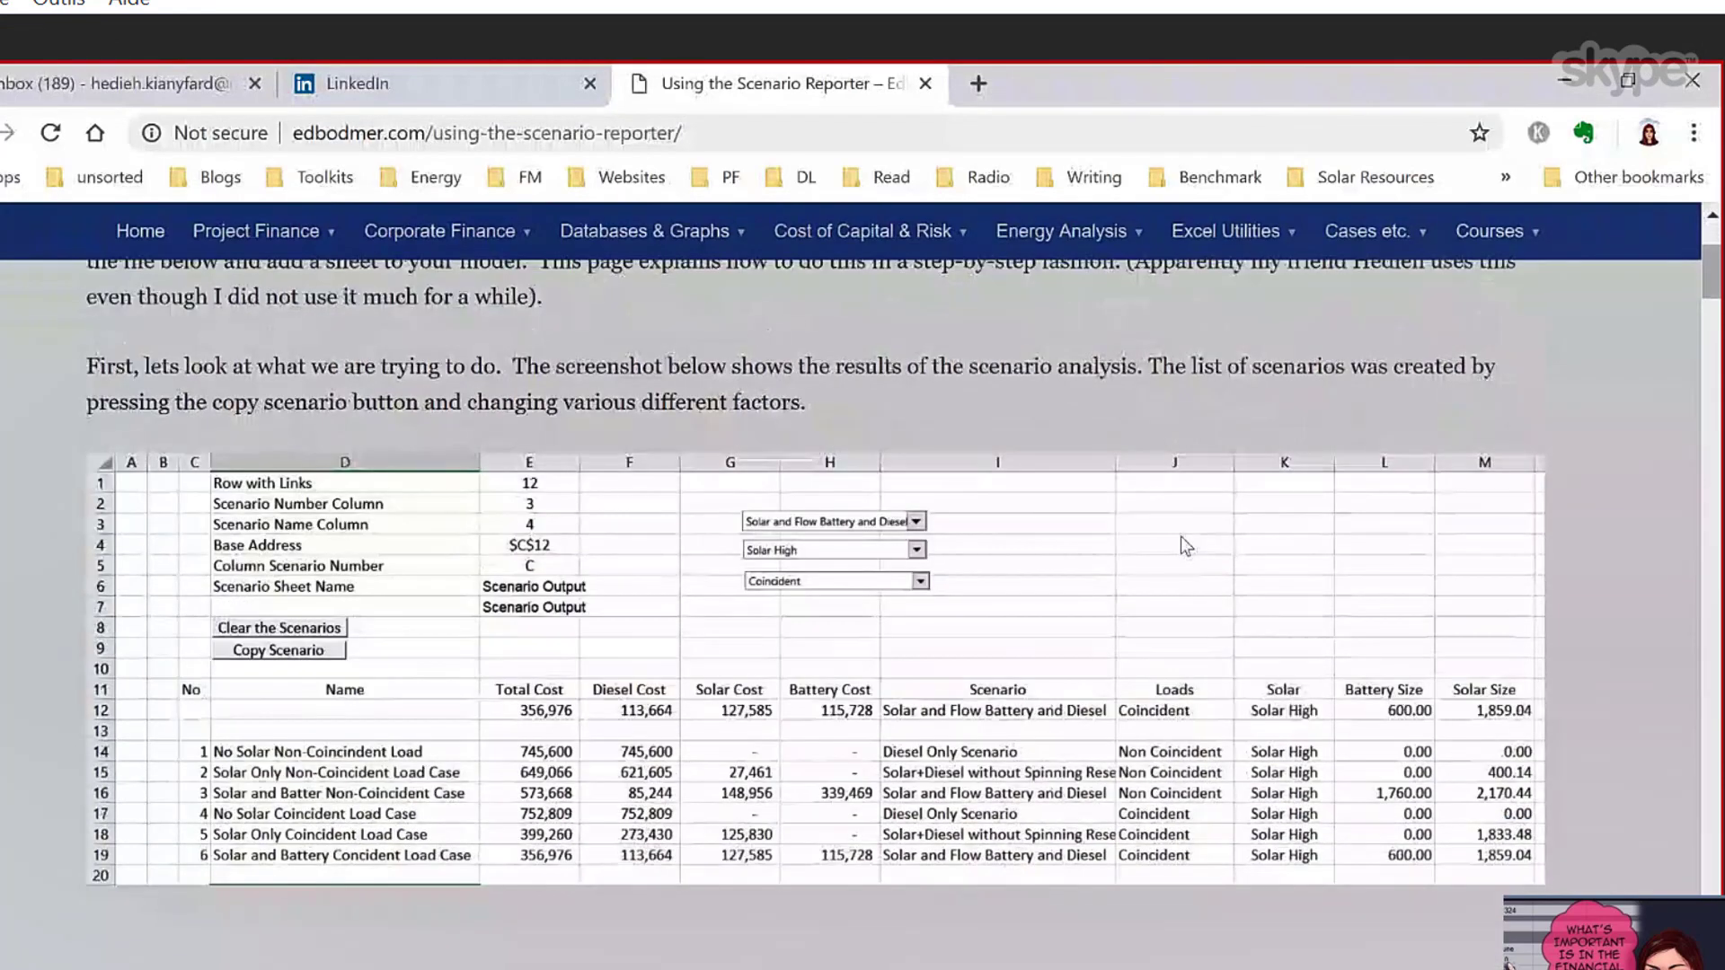
scroll(1182, 543, "down", 5)
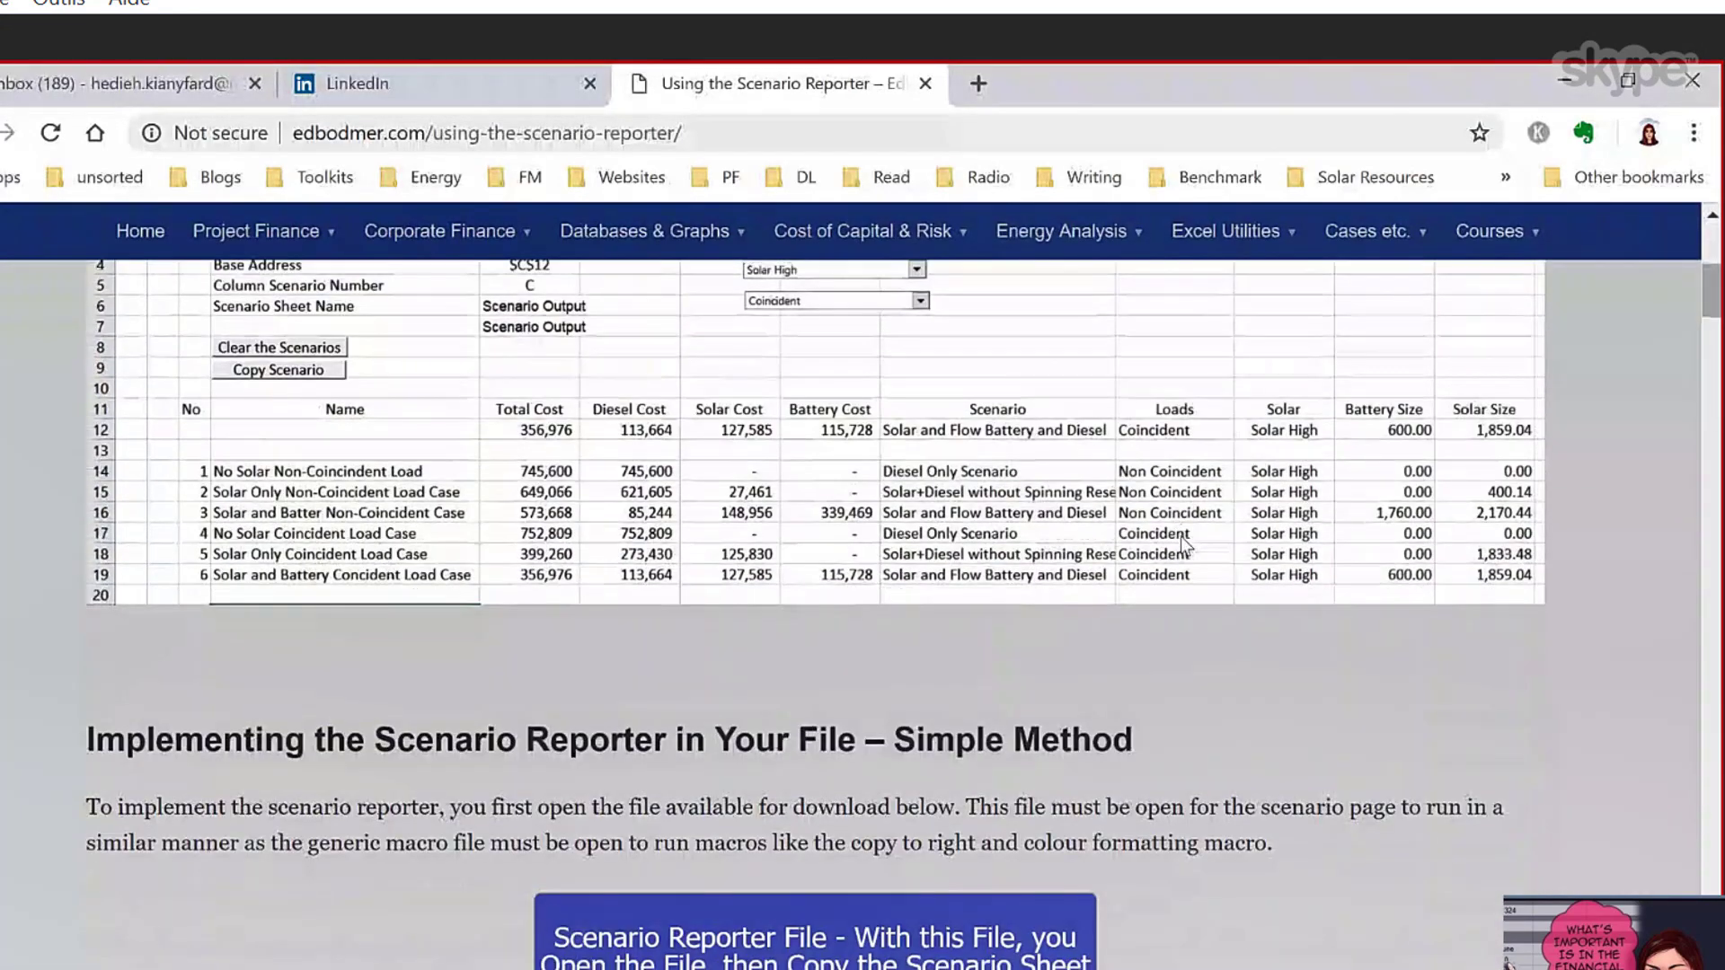
scroll(1183, 543, "down", 3)
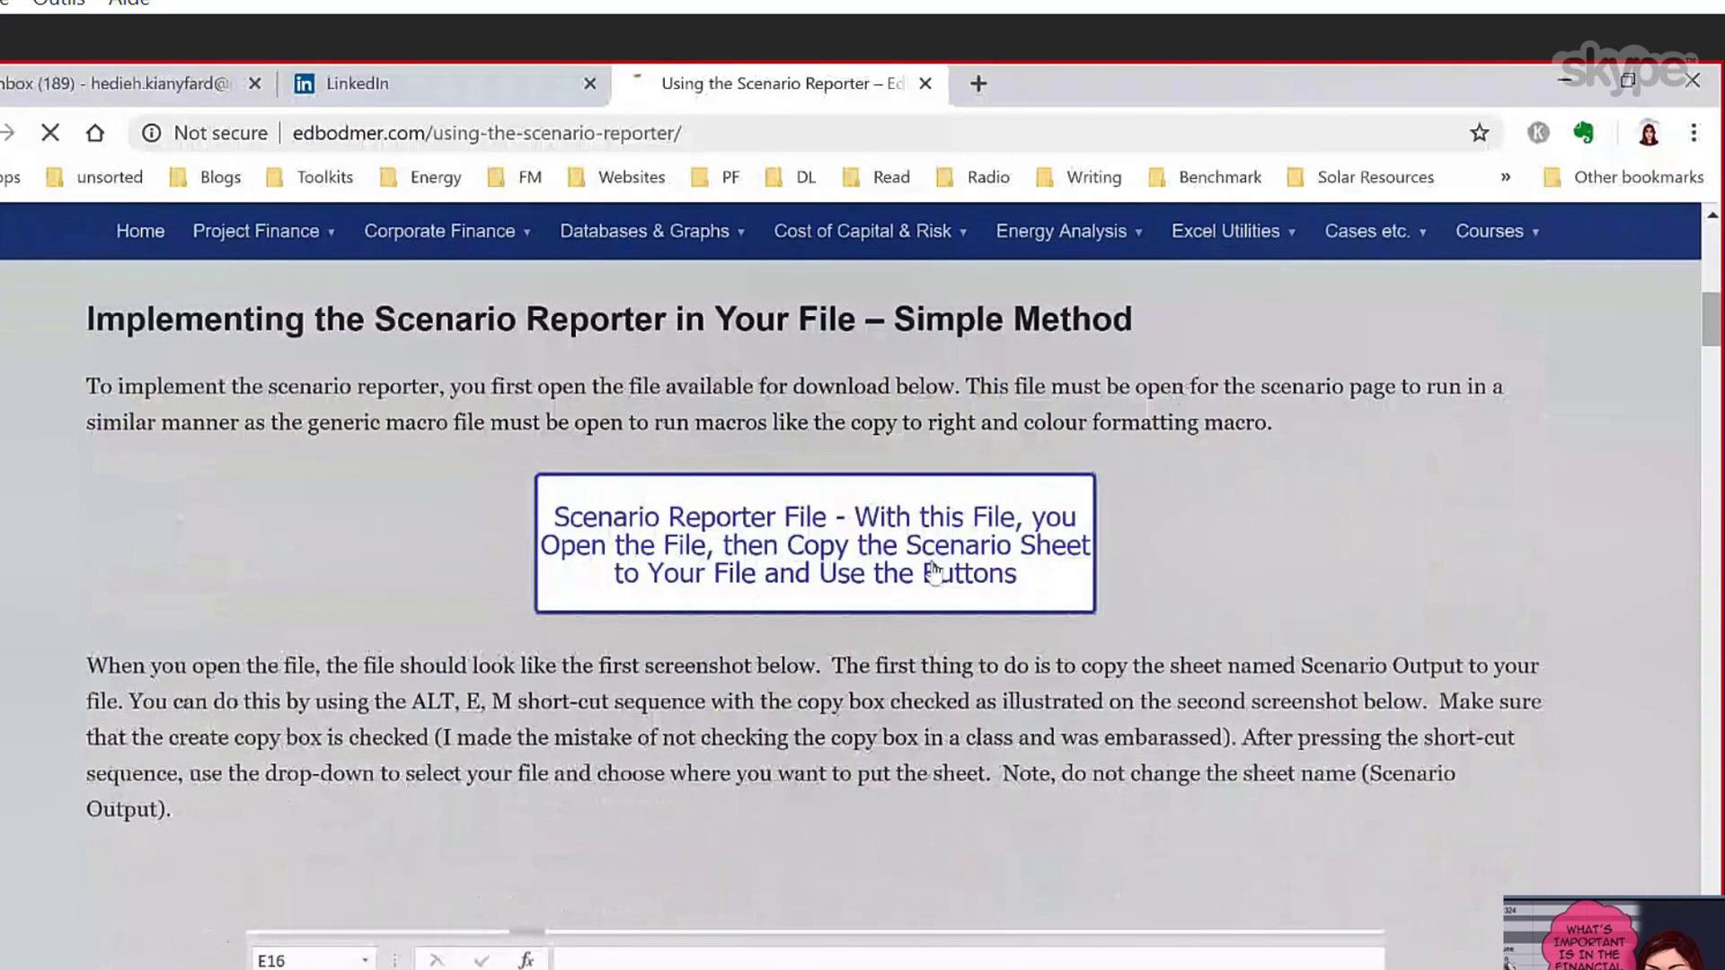
left_click(935, 575)
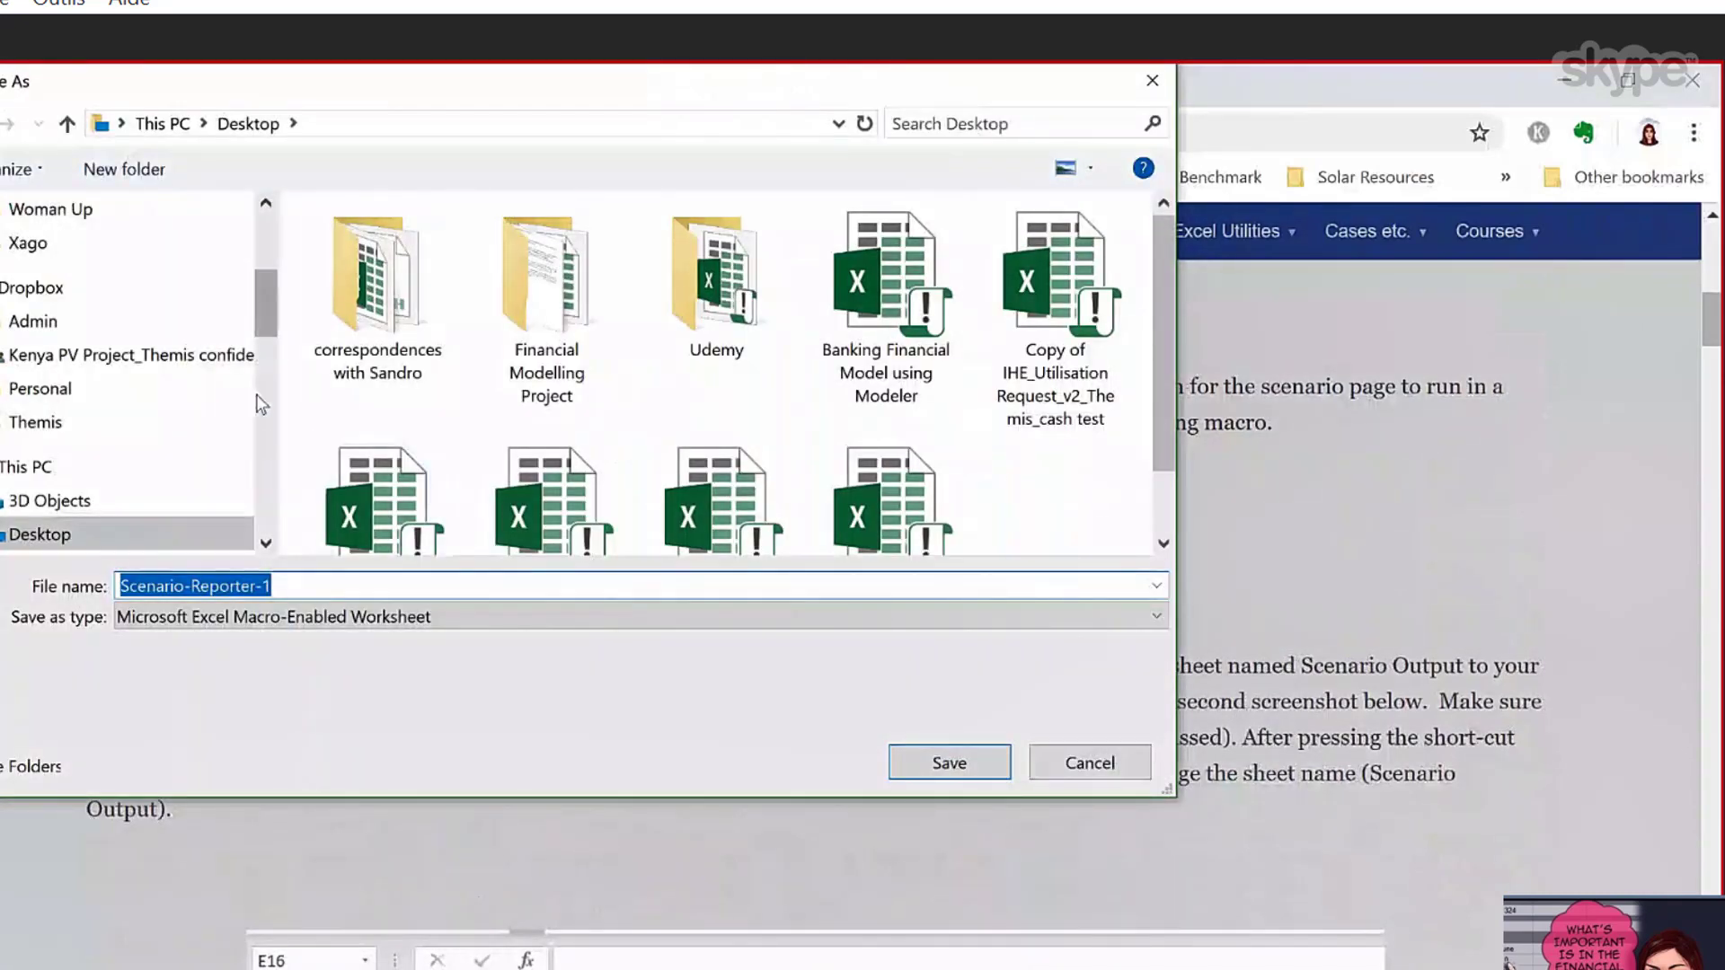
left_click(965, 757)
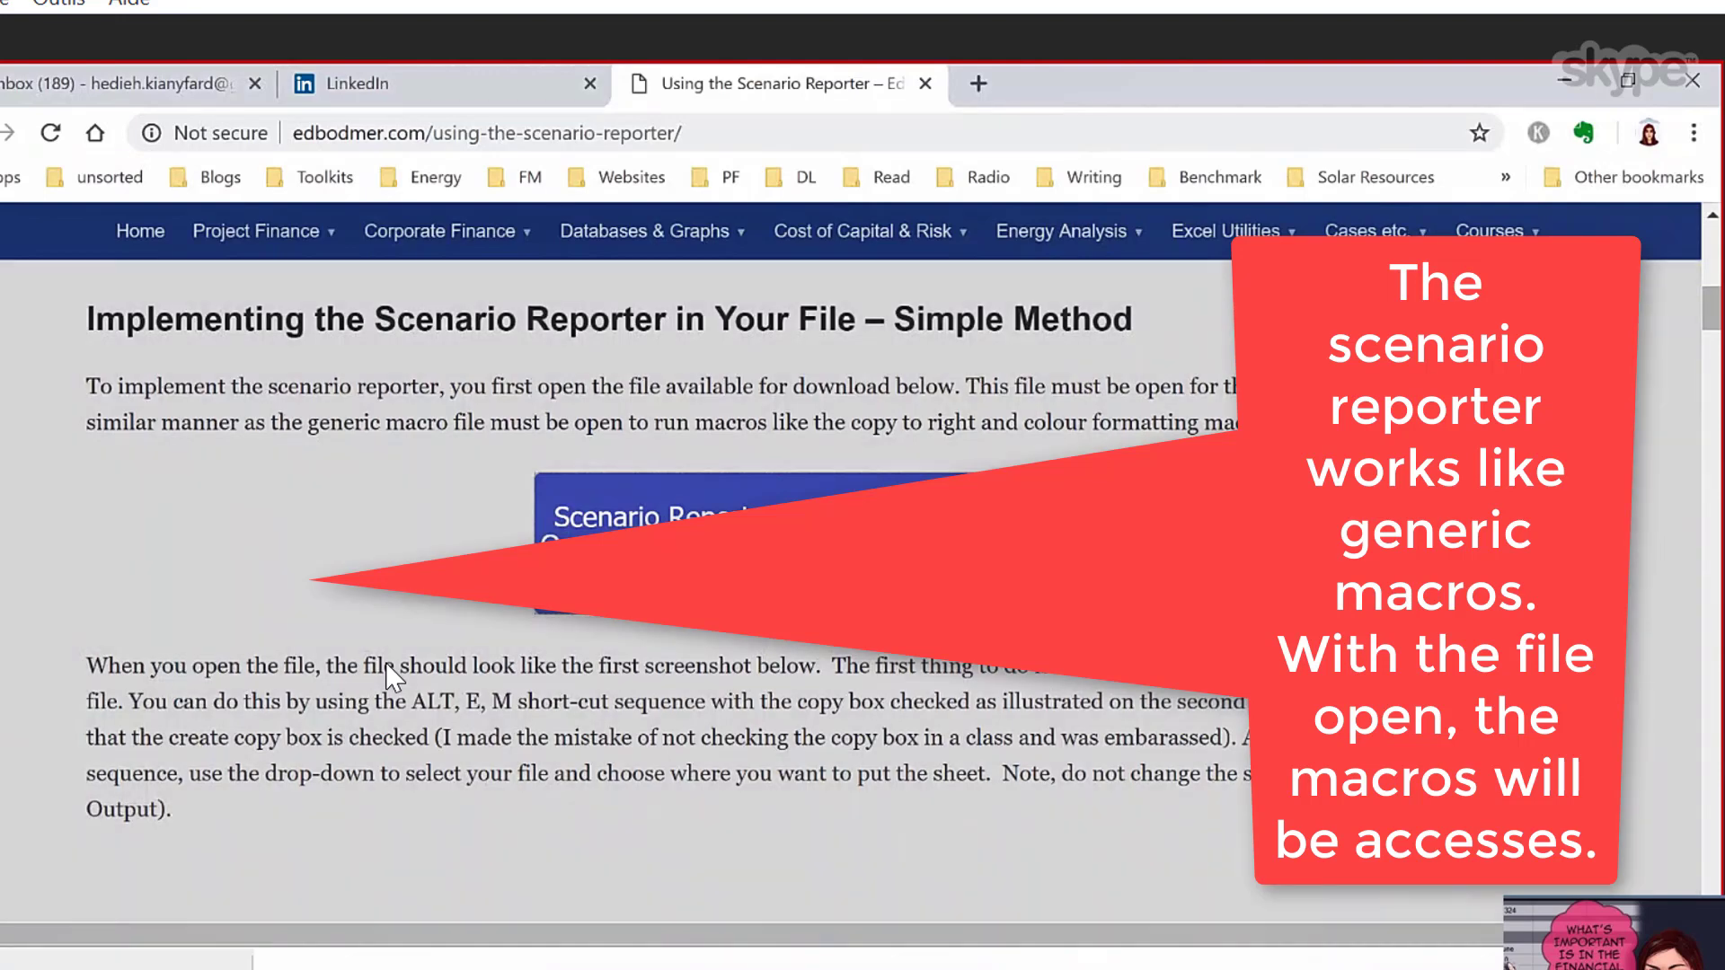
Switch to the downloaded Scenario-Reporter-1 workbook in Excel and enable its editing and macro content.
key("alt+Tab")
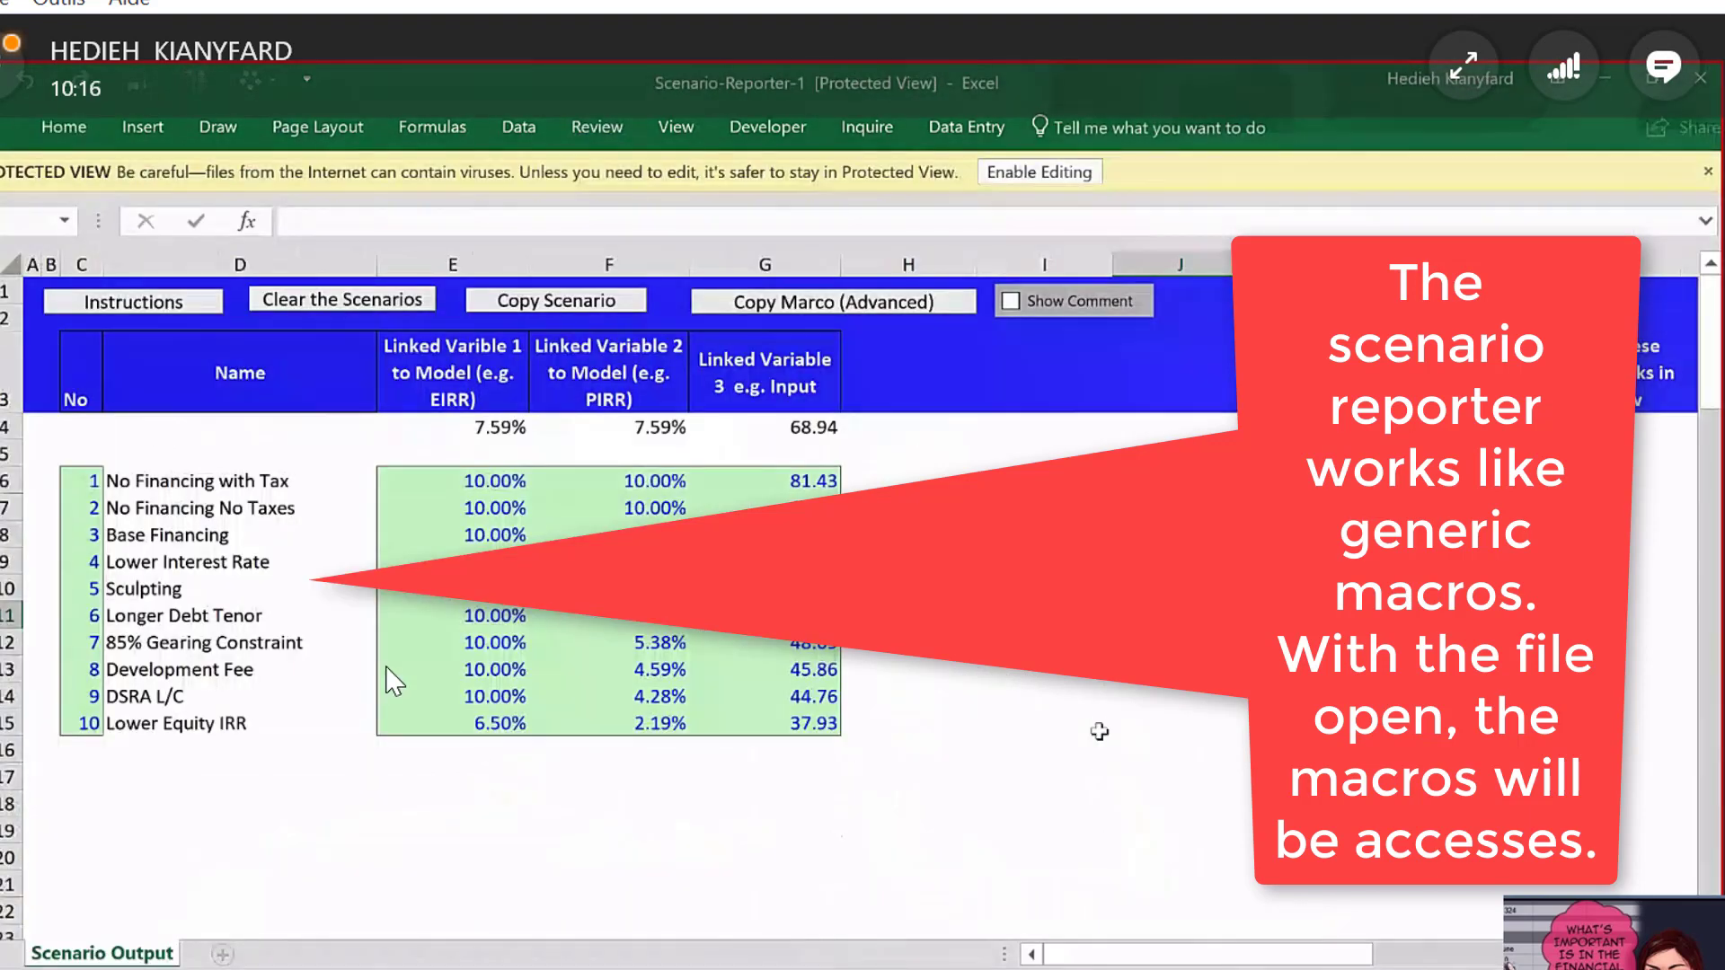
left_click(1039, 171)
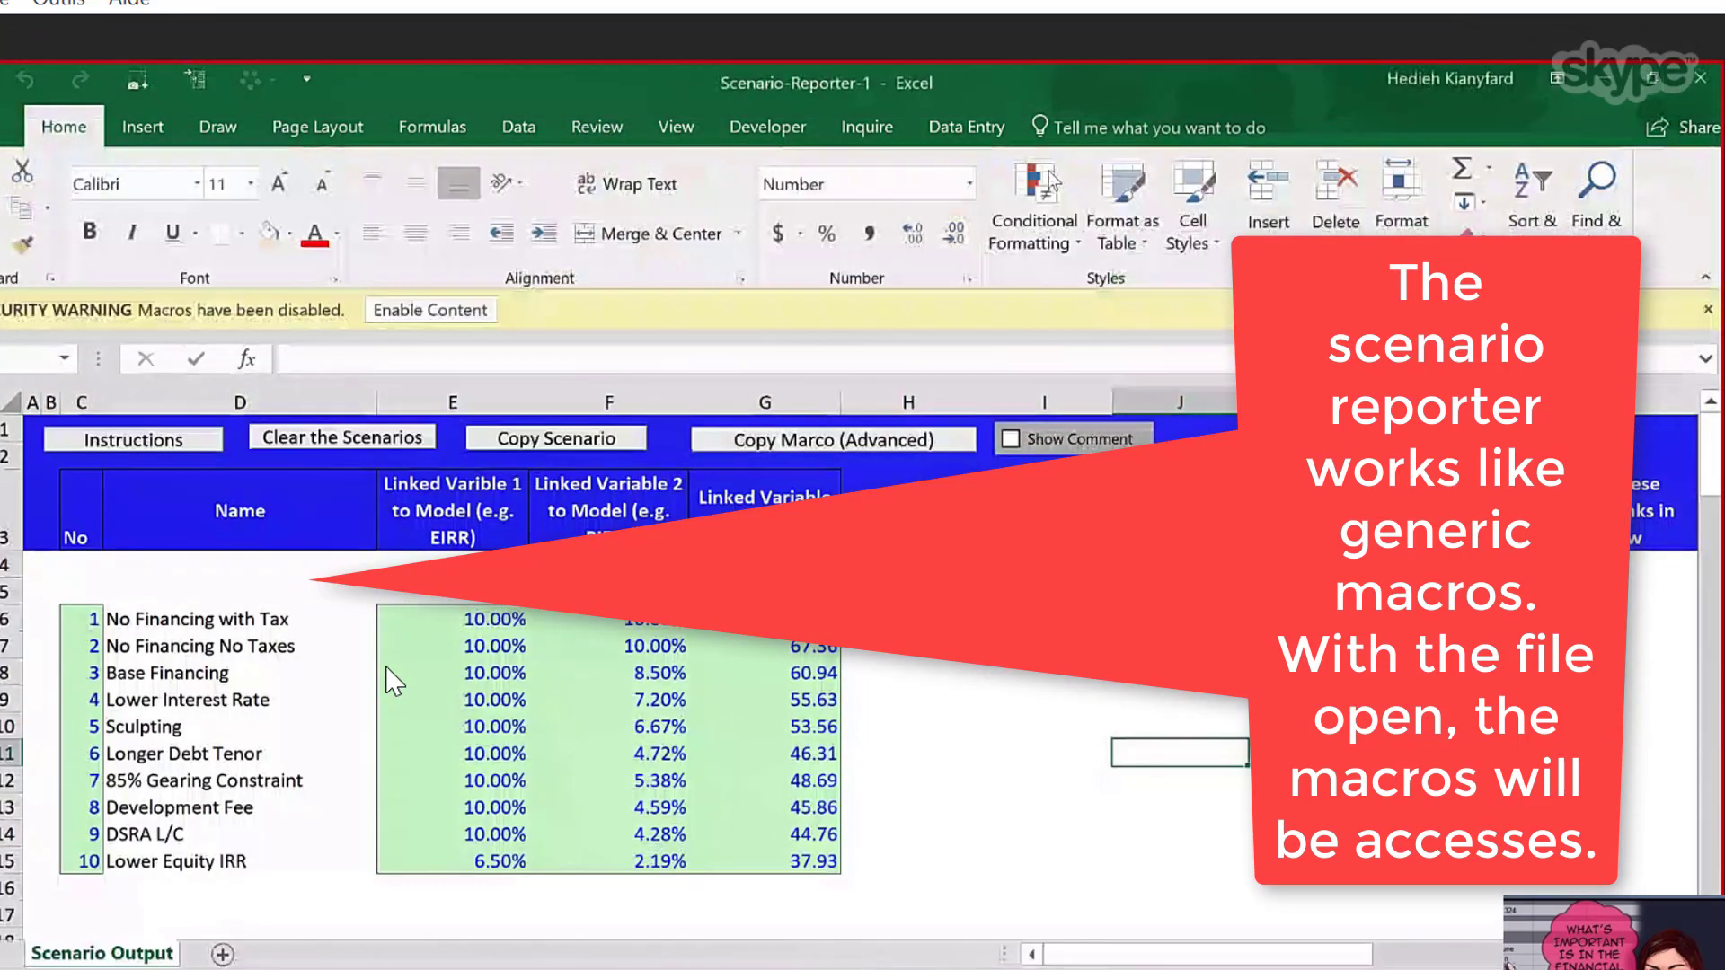
left_click(437, 310)
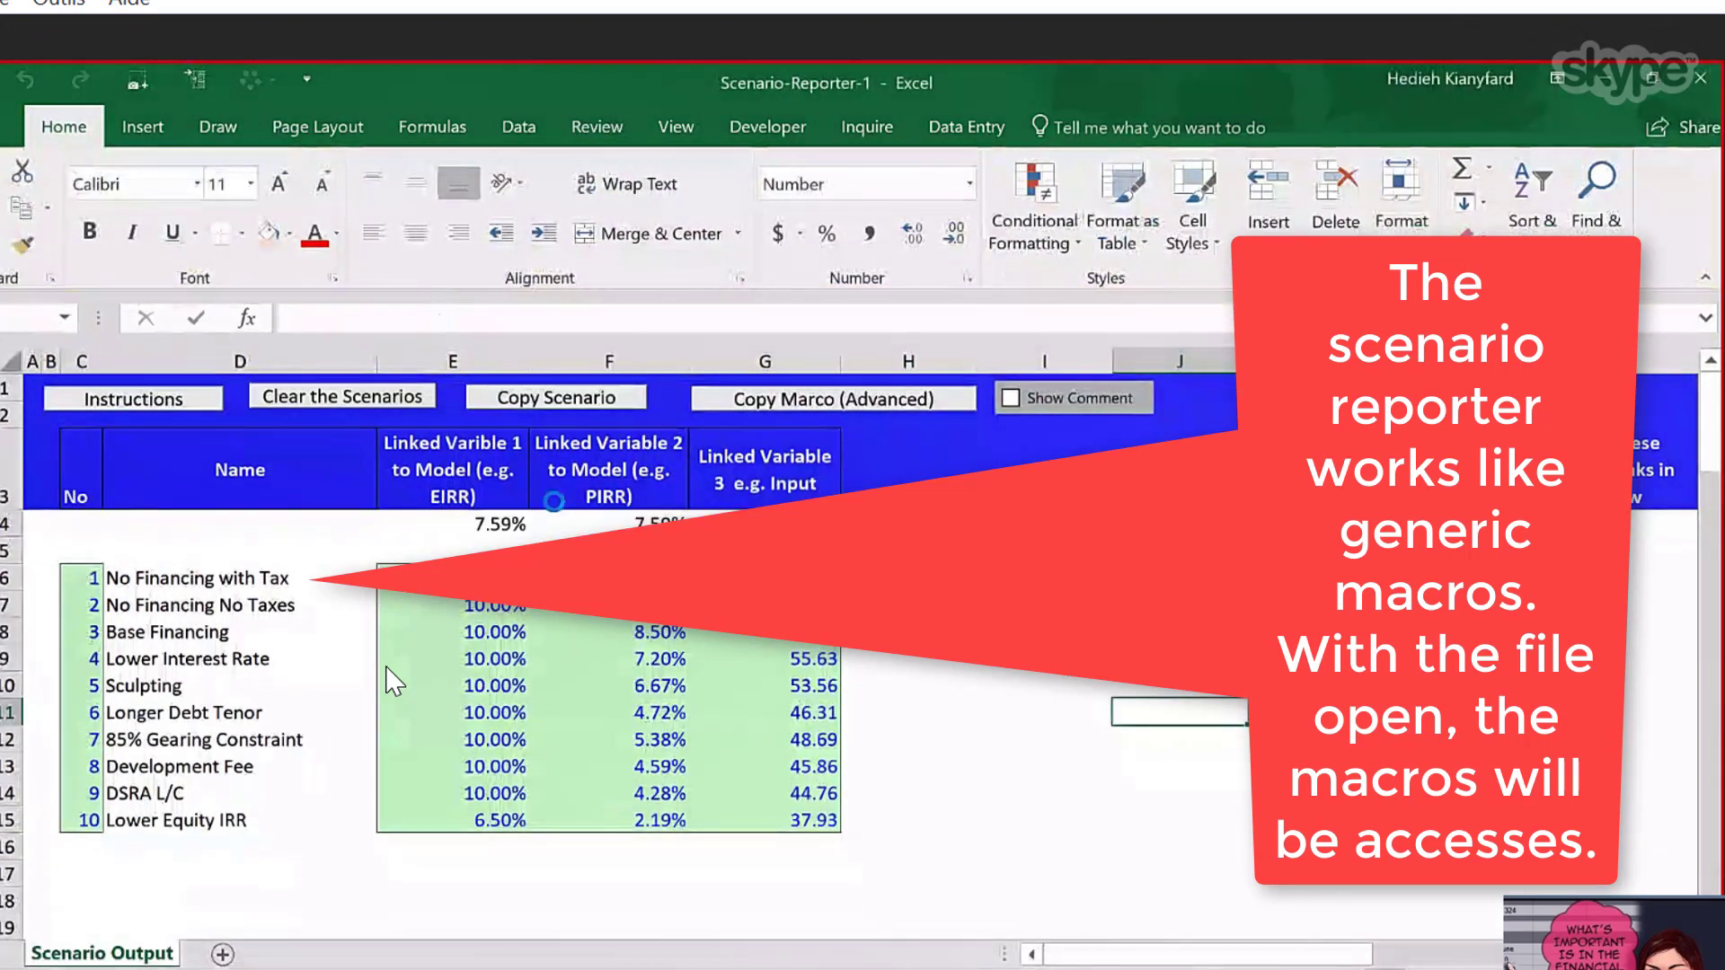
Examine the linked variable cells E4 and F4 on the Scenario Output sheet.
left_click(501, 524)
left_click(501, 546)
left_click(504, 527)
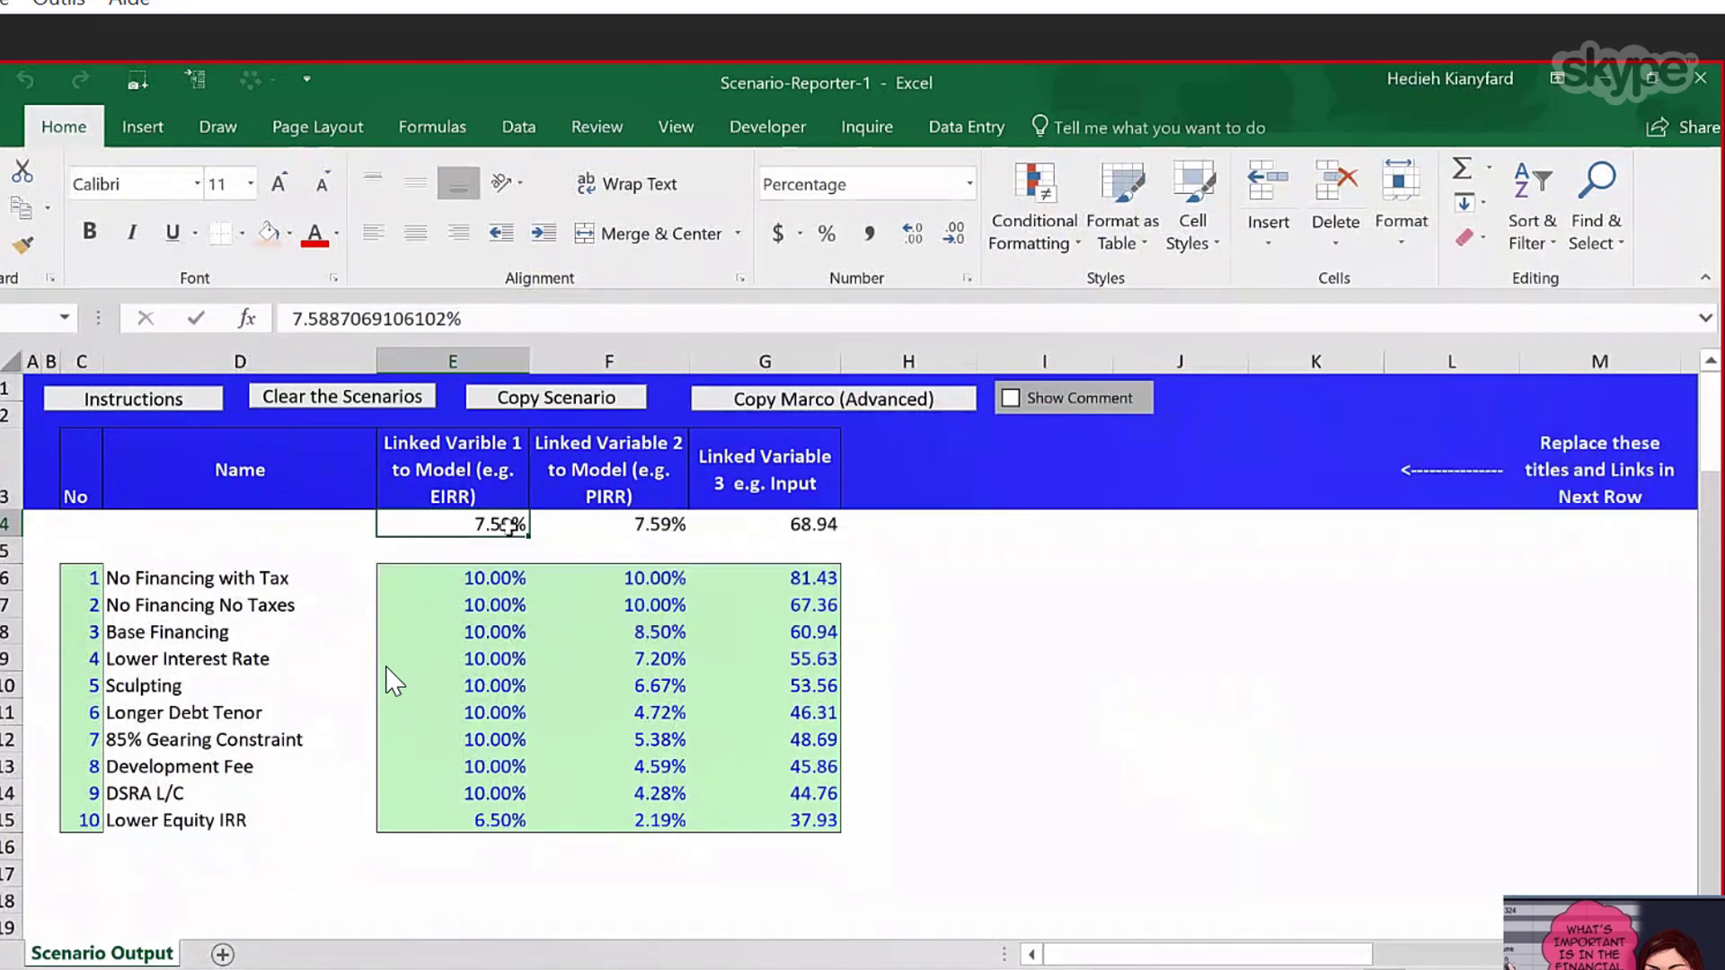
left_click(592, 527)
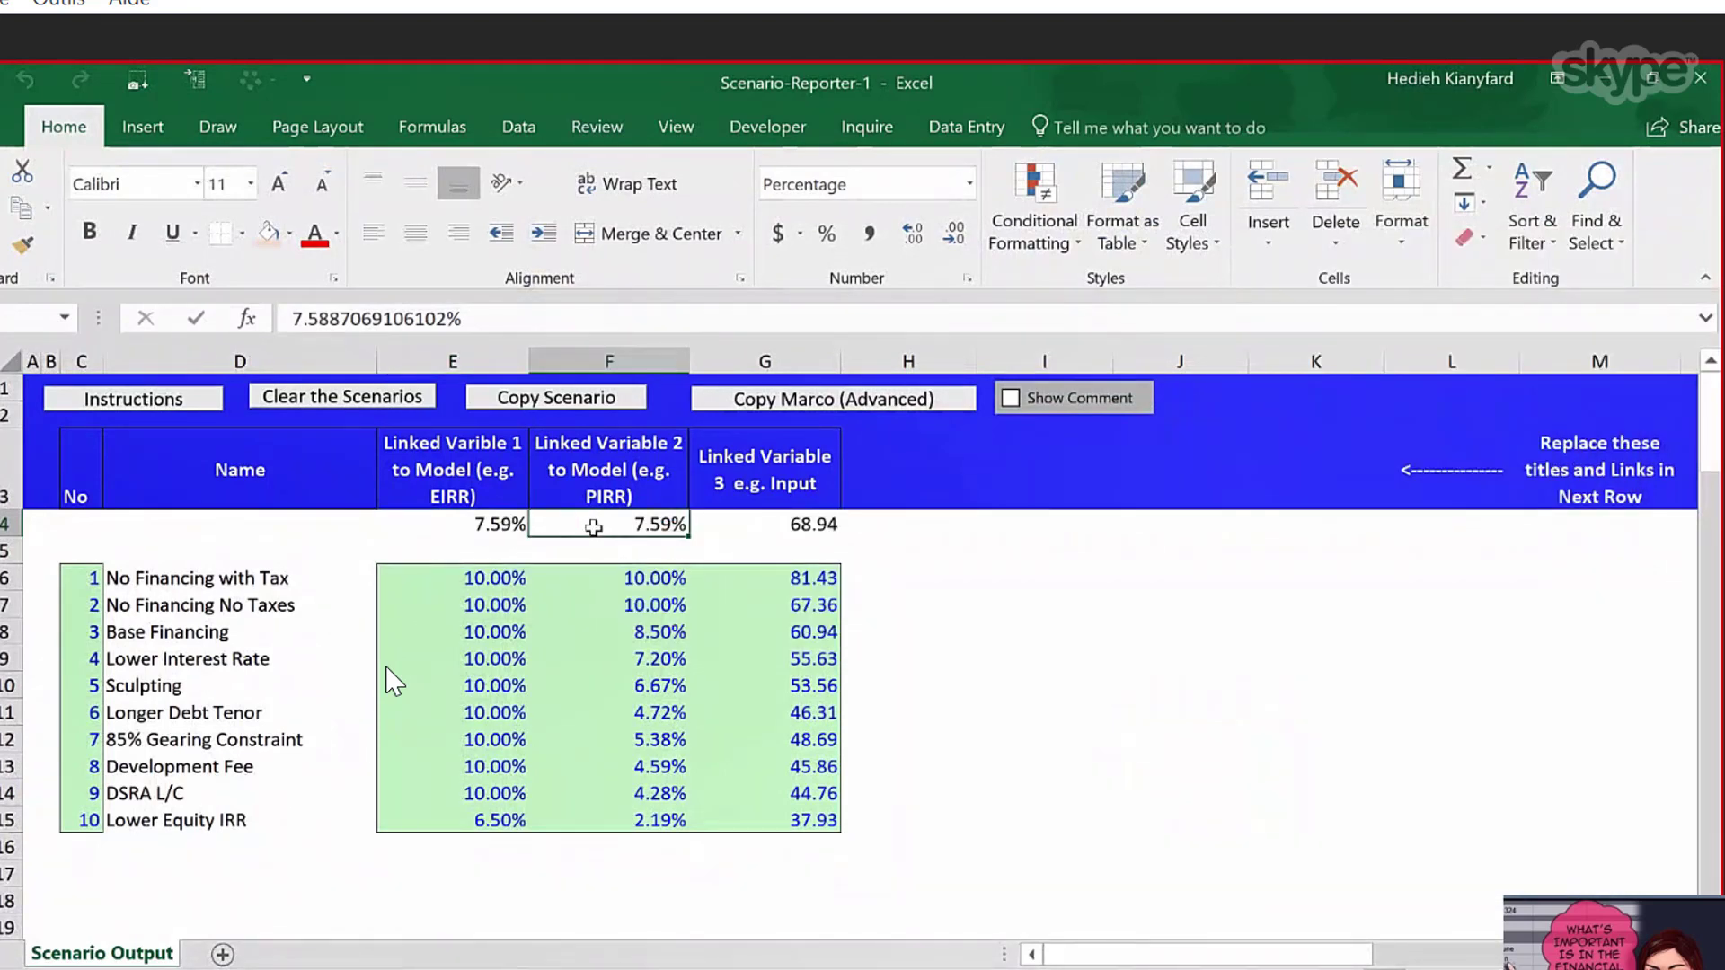
left_click(526, 526)
left_click(622, 536)
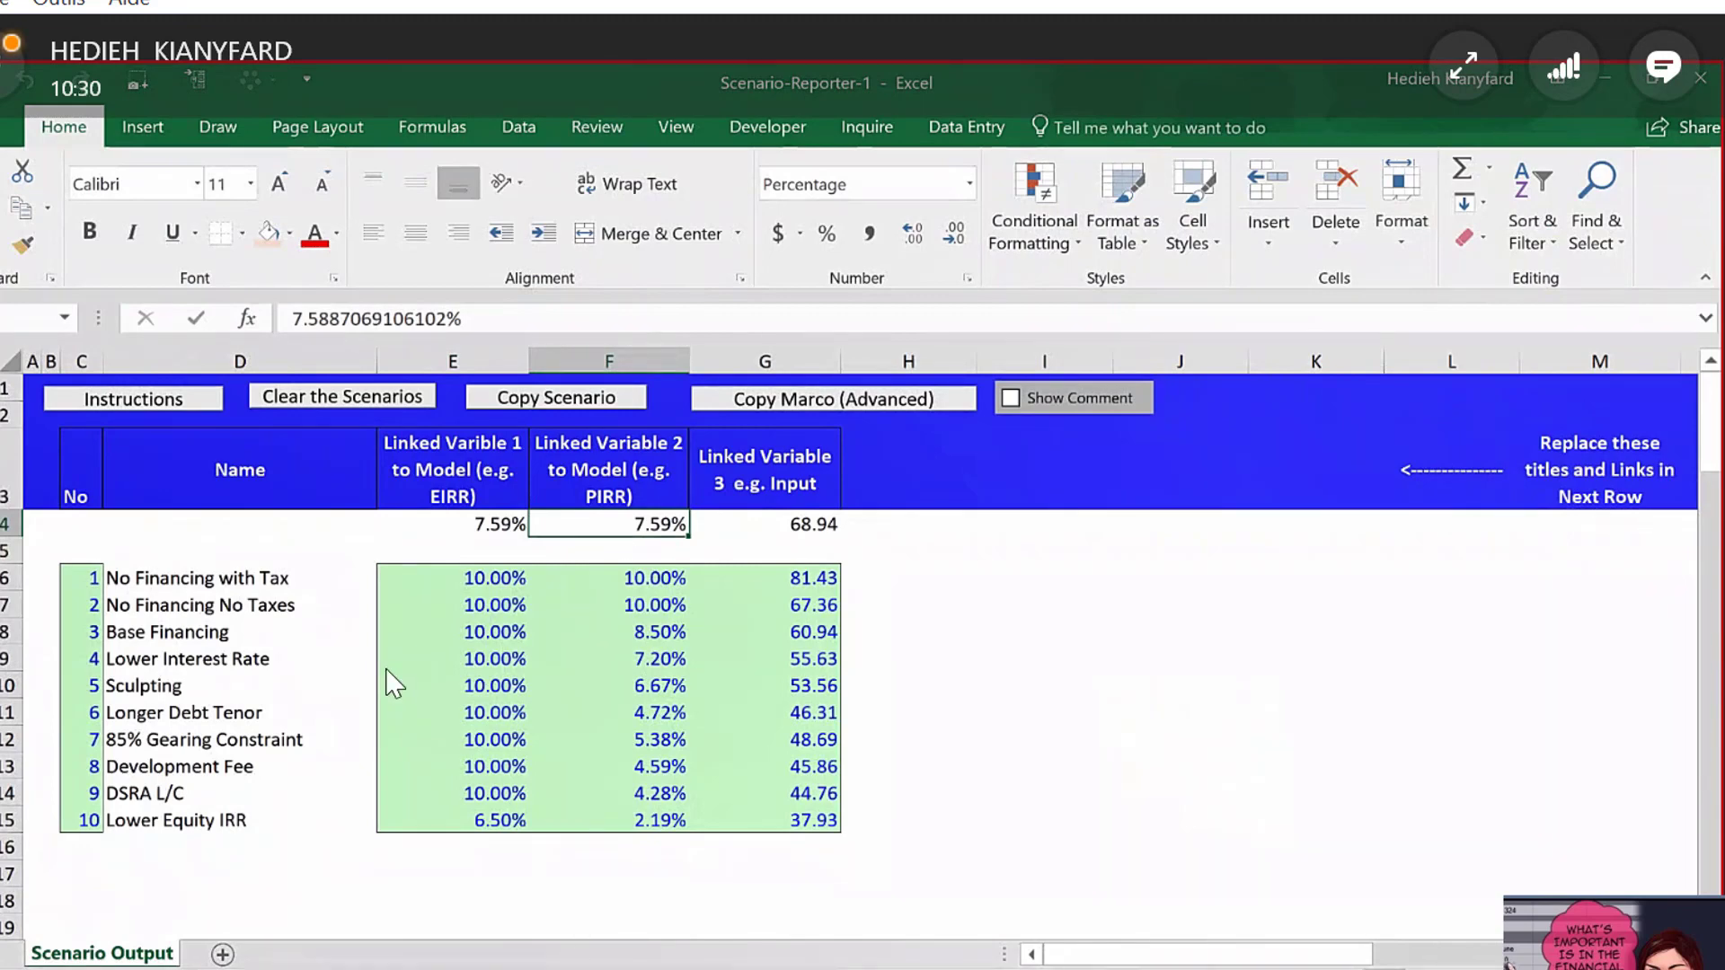
Switch to the Current-Circular-Reference-Template1-1 workbook and examine the debt structuring inputs on its Summary Waterfall sheet.
key("super+t")
key("Right")
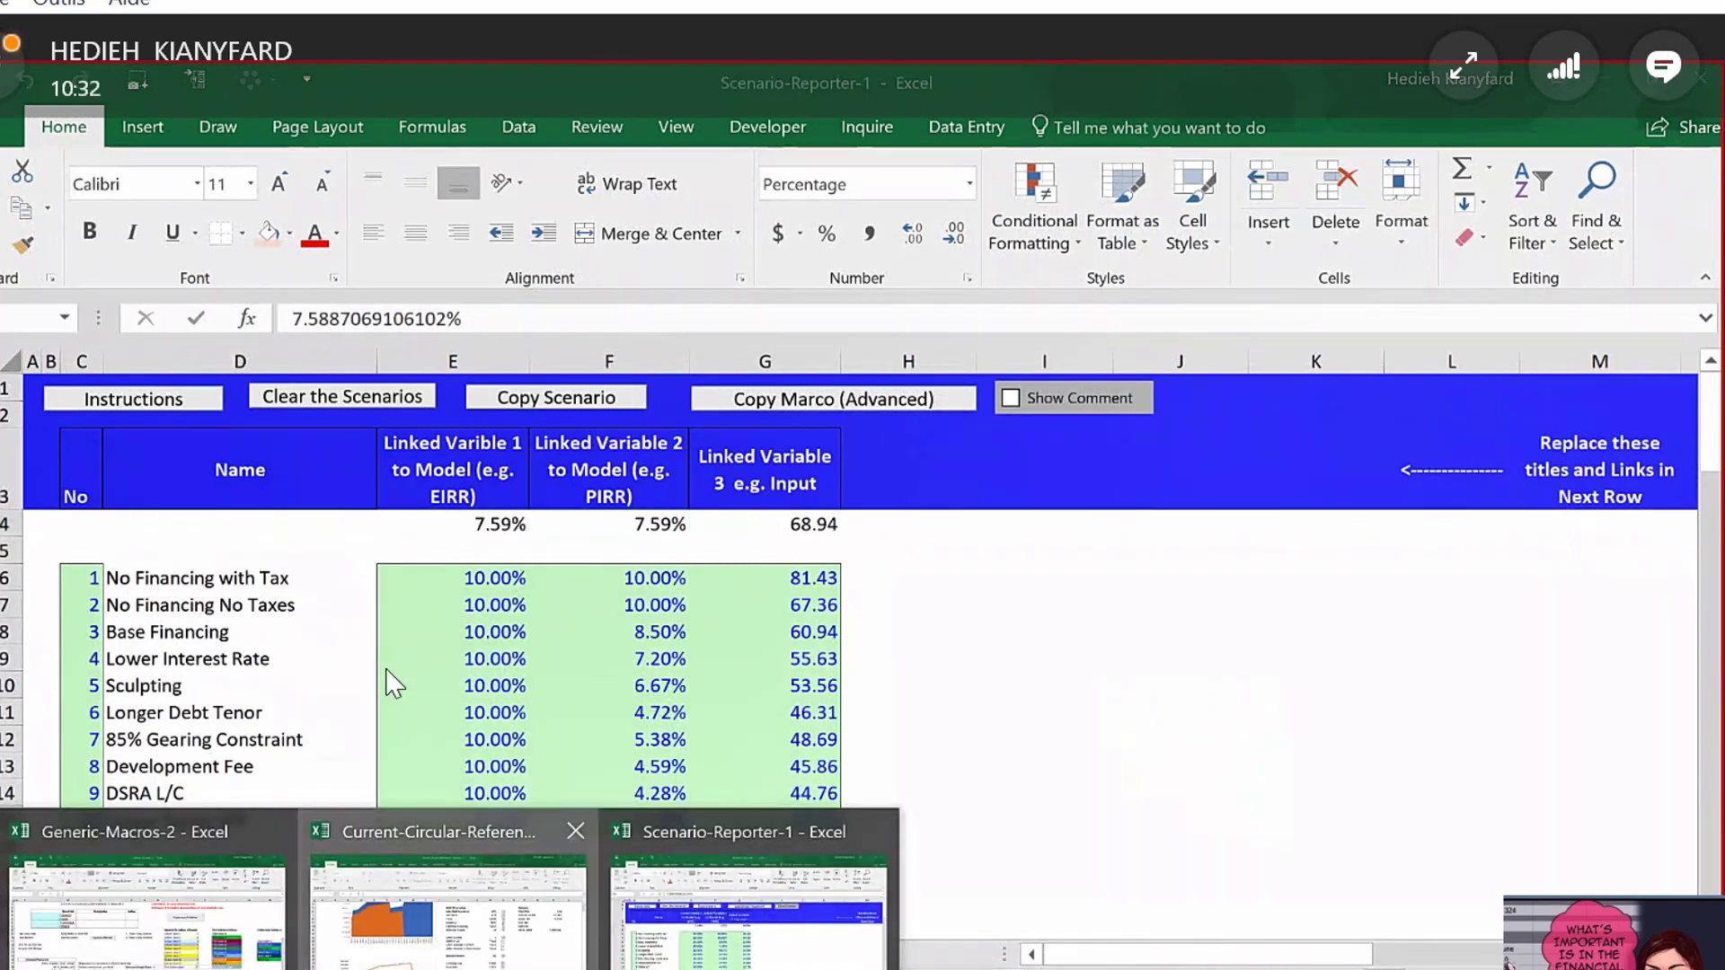
key("Return")
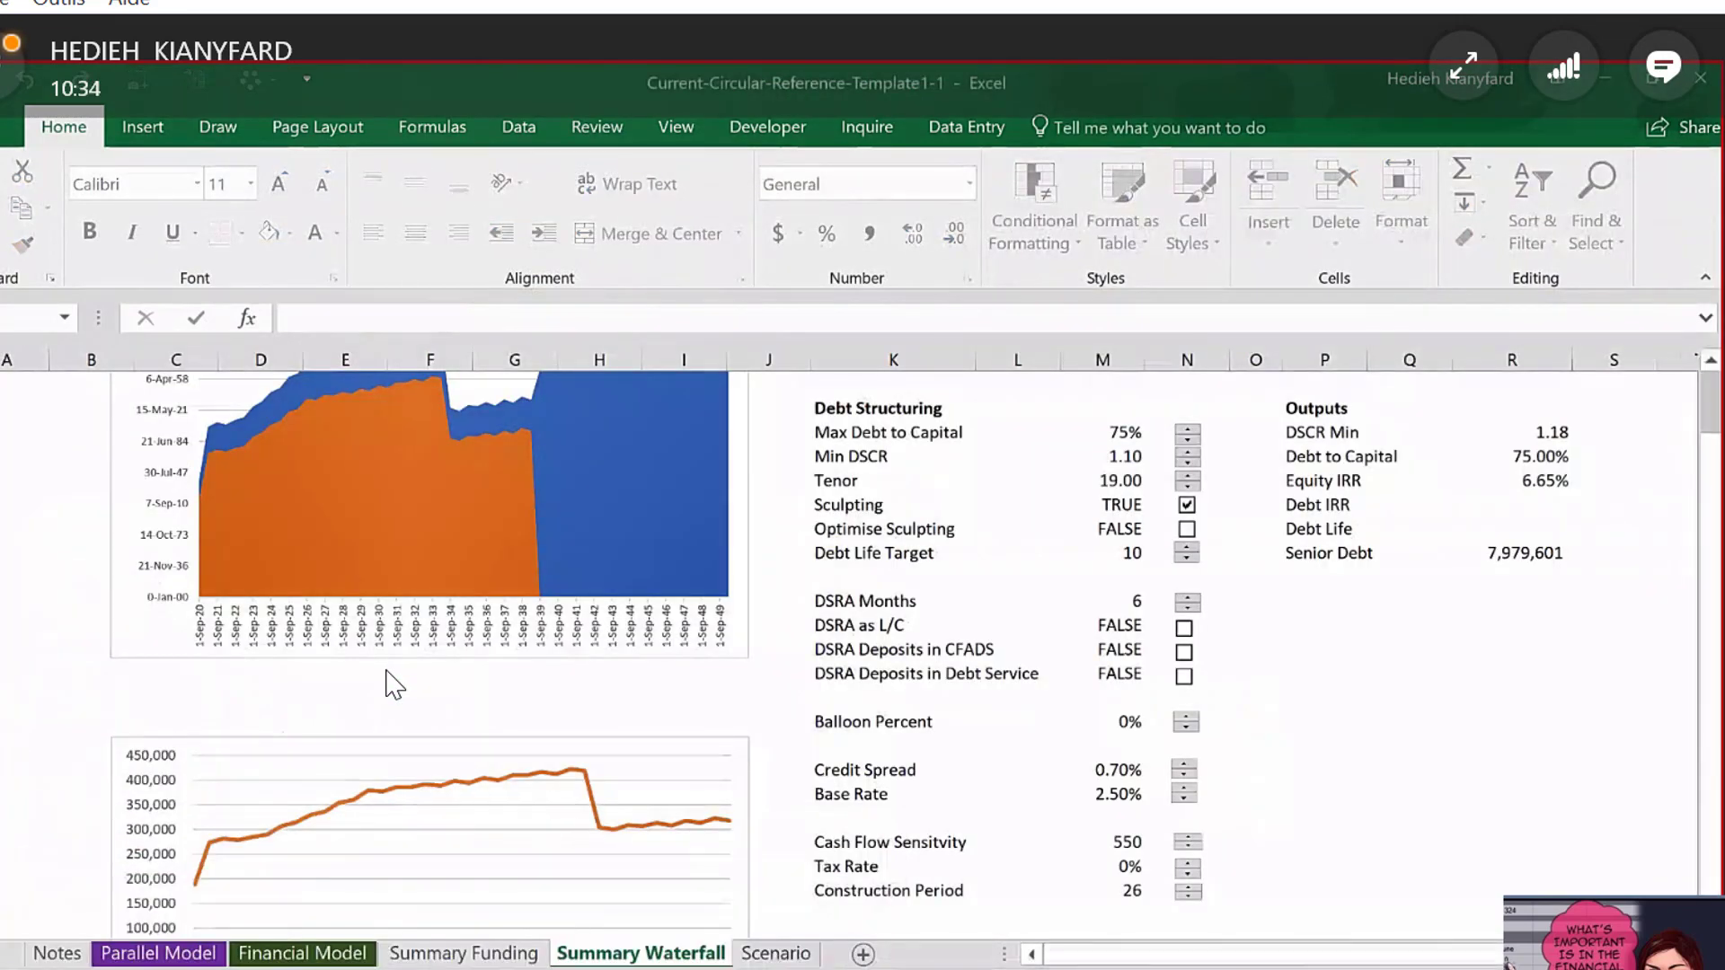
left_click(875, 505)
scroll(968, 566, "up", 1)
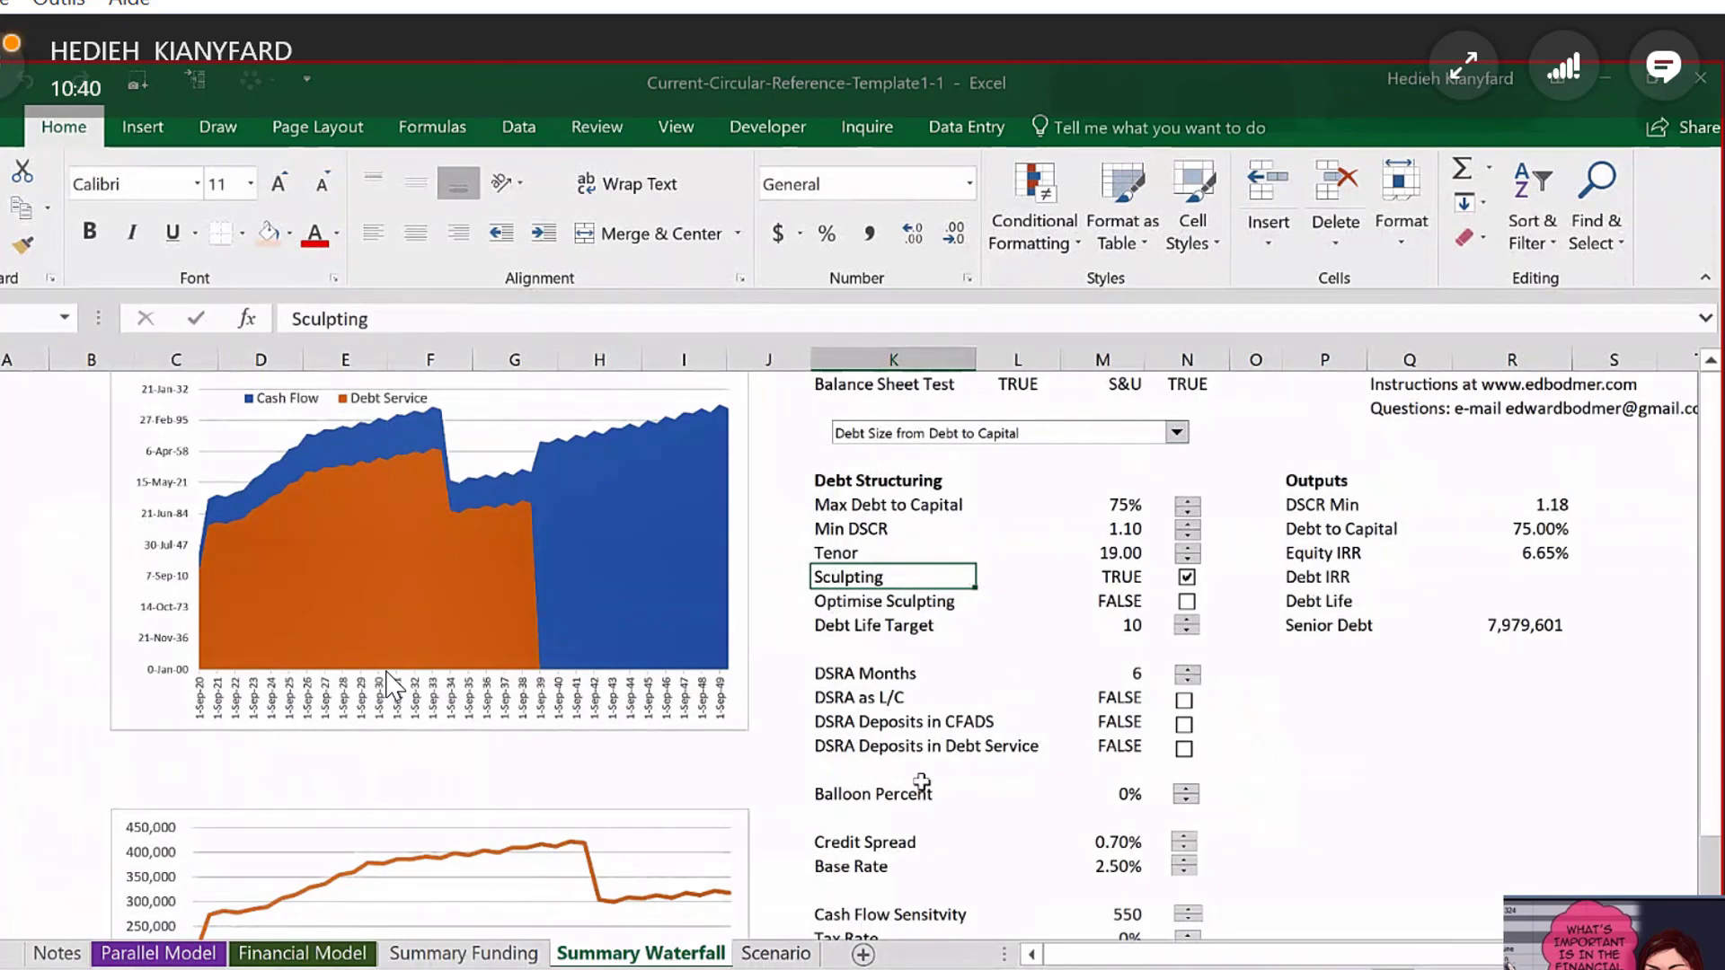
left_click(890, 745)
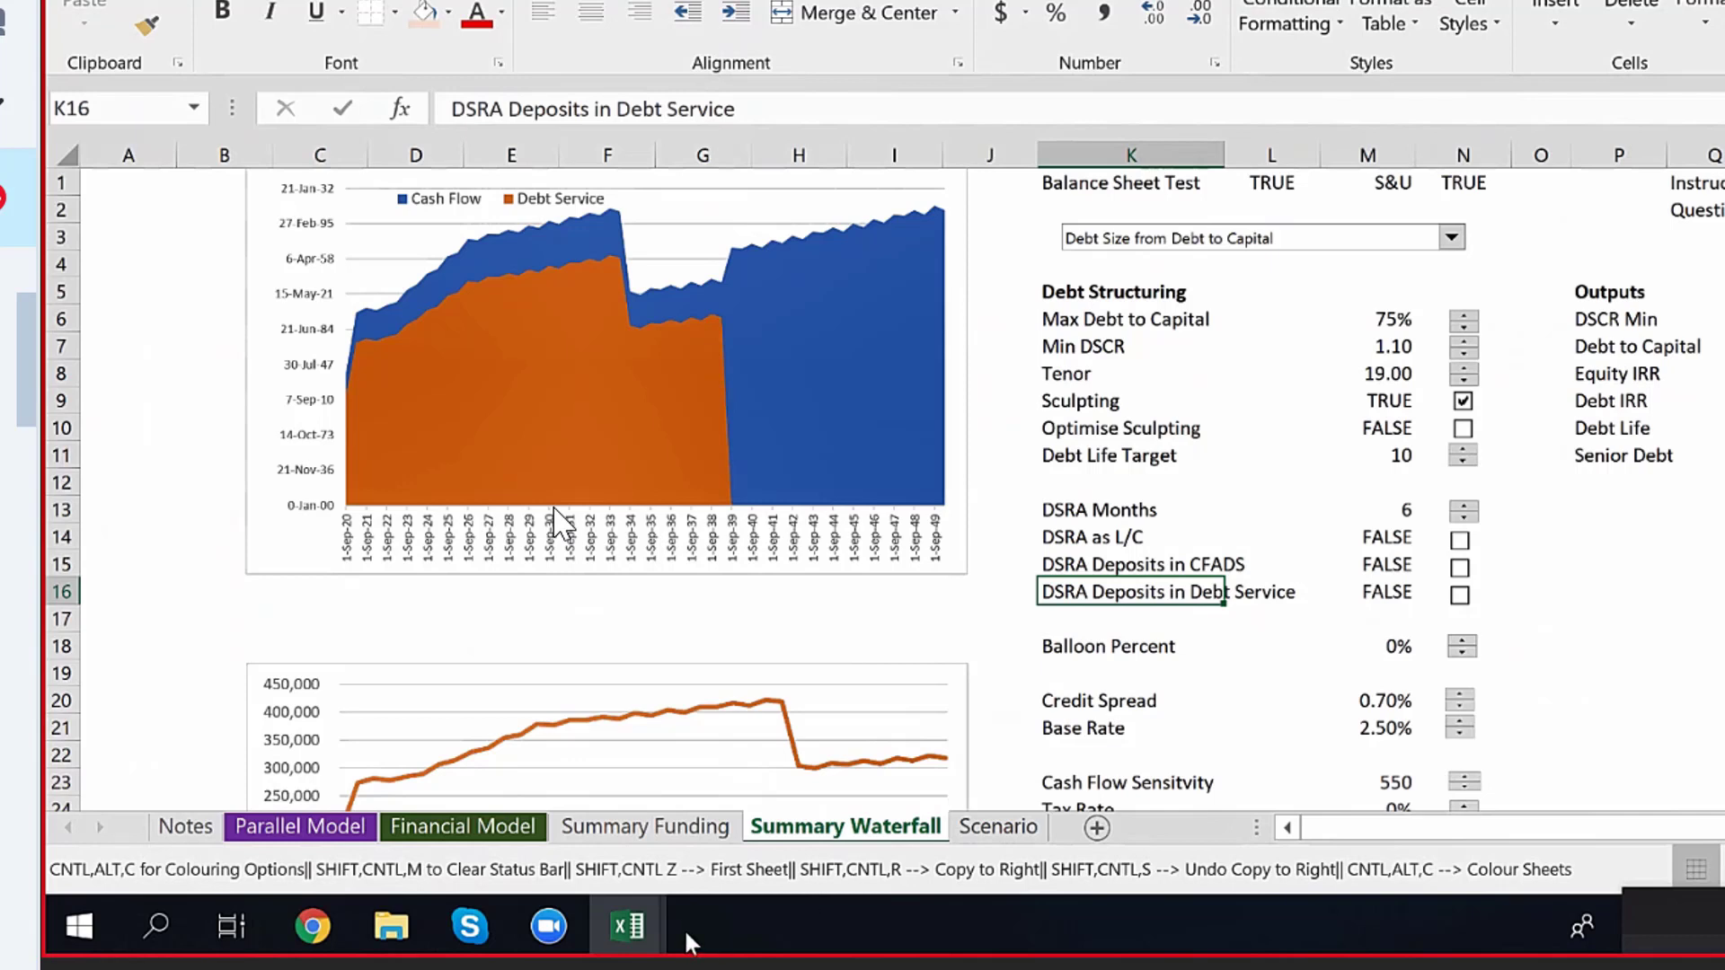
Copy the Scenario Output sheet from Scenario-Reporter-1 into Current-Circular-Reference-Template1-1.xlsm before the Notes sheet, with Create a copy enabled.
left_click(626, 930)
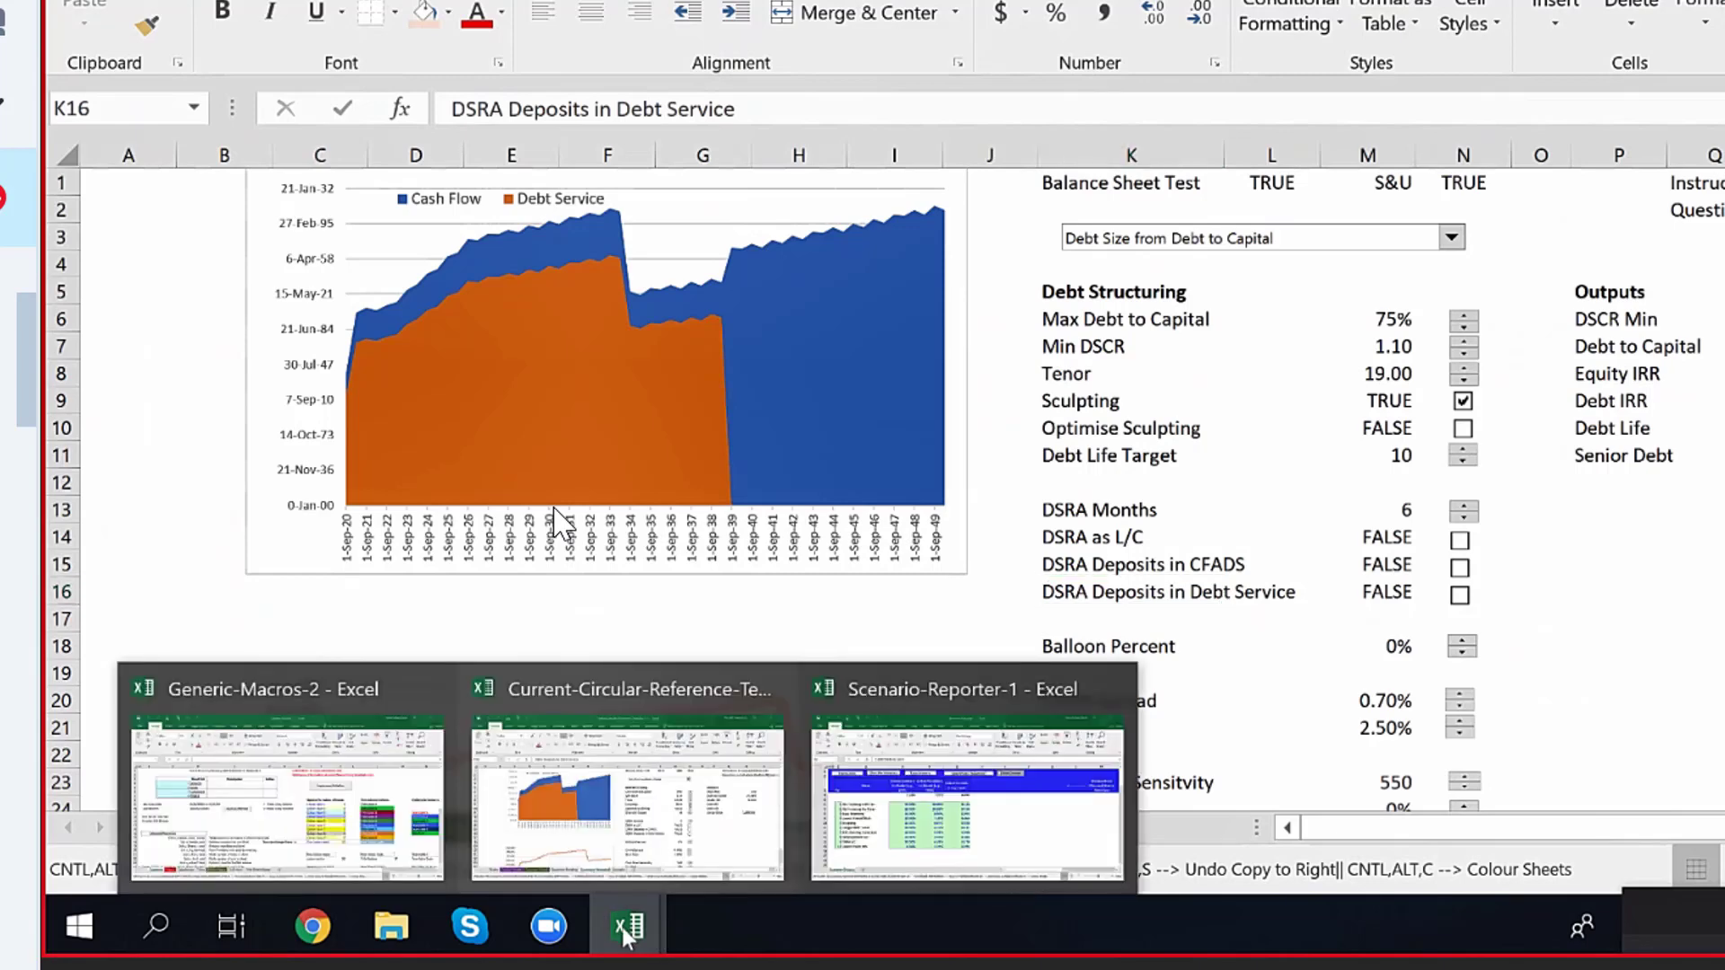
left_click(959, 806)
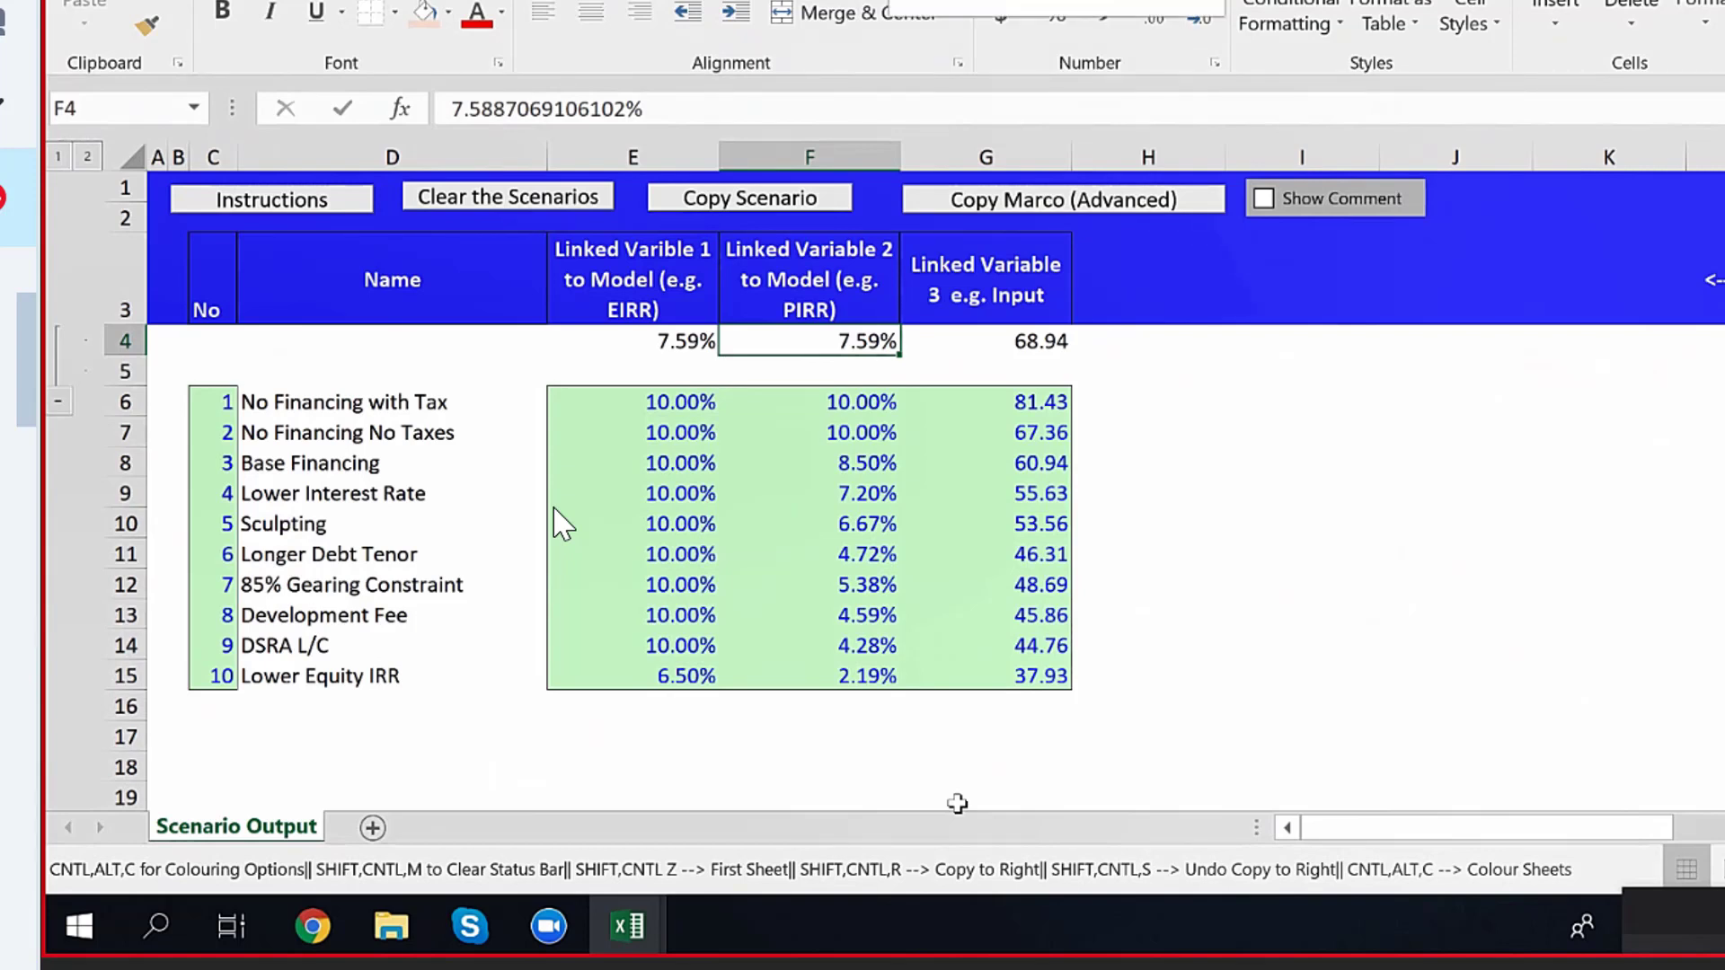
key("alt+e")
key("m")
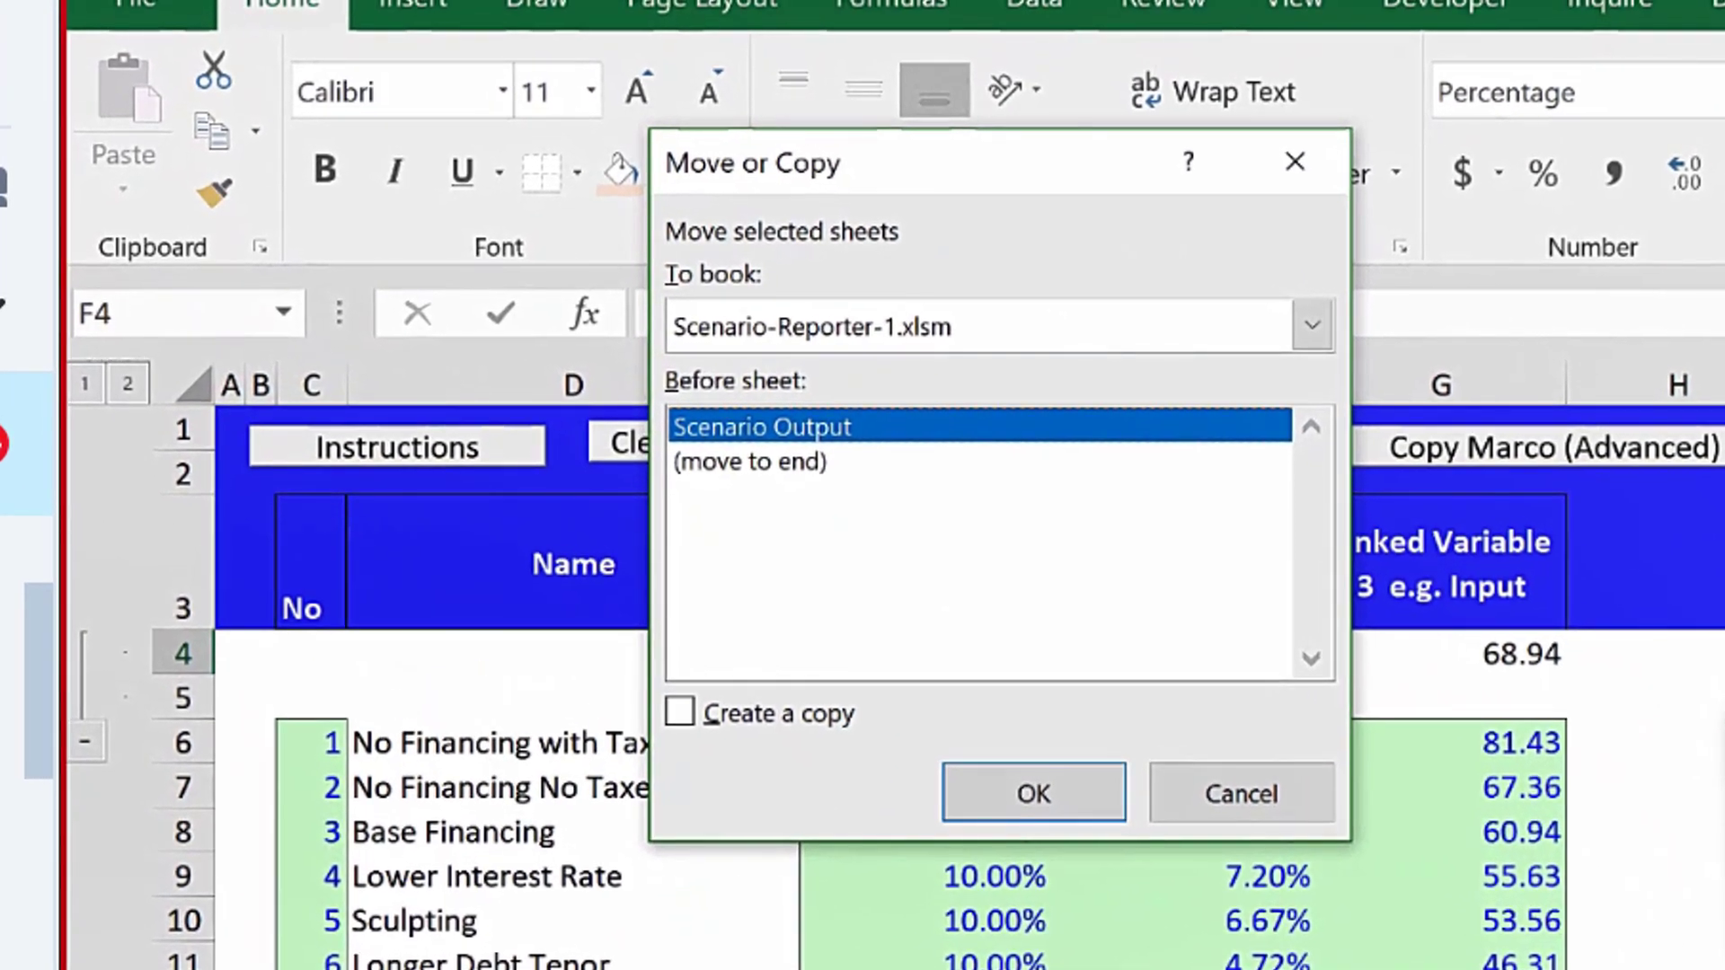
left_click(713, 713)
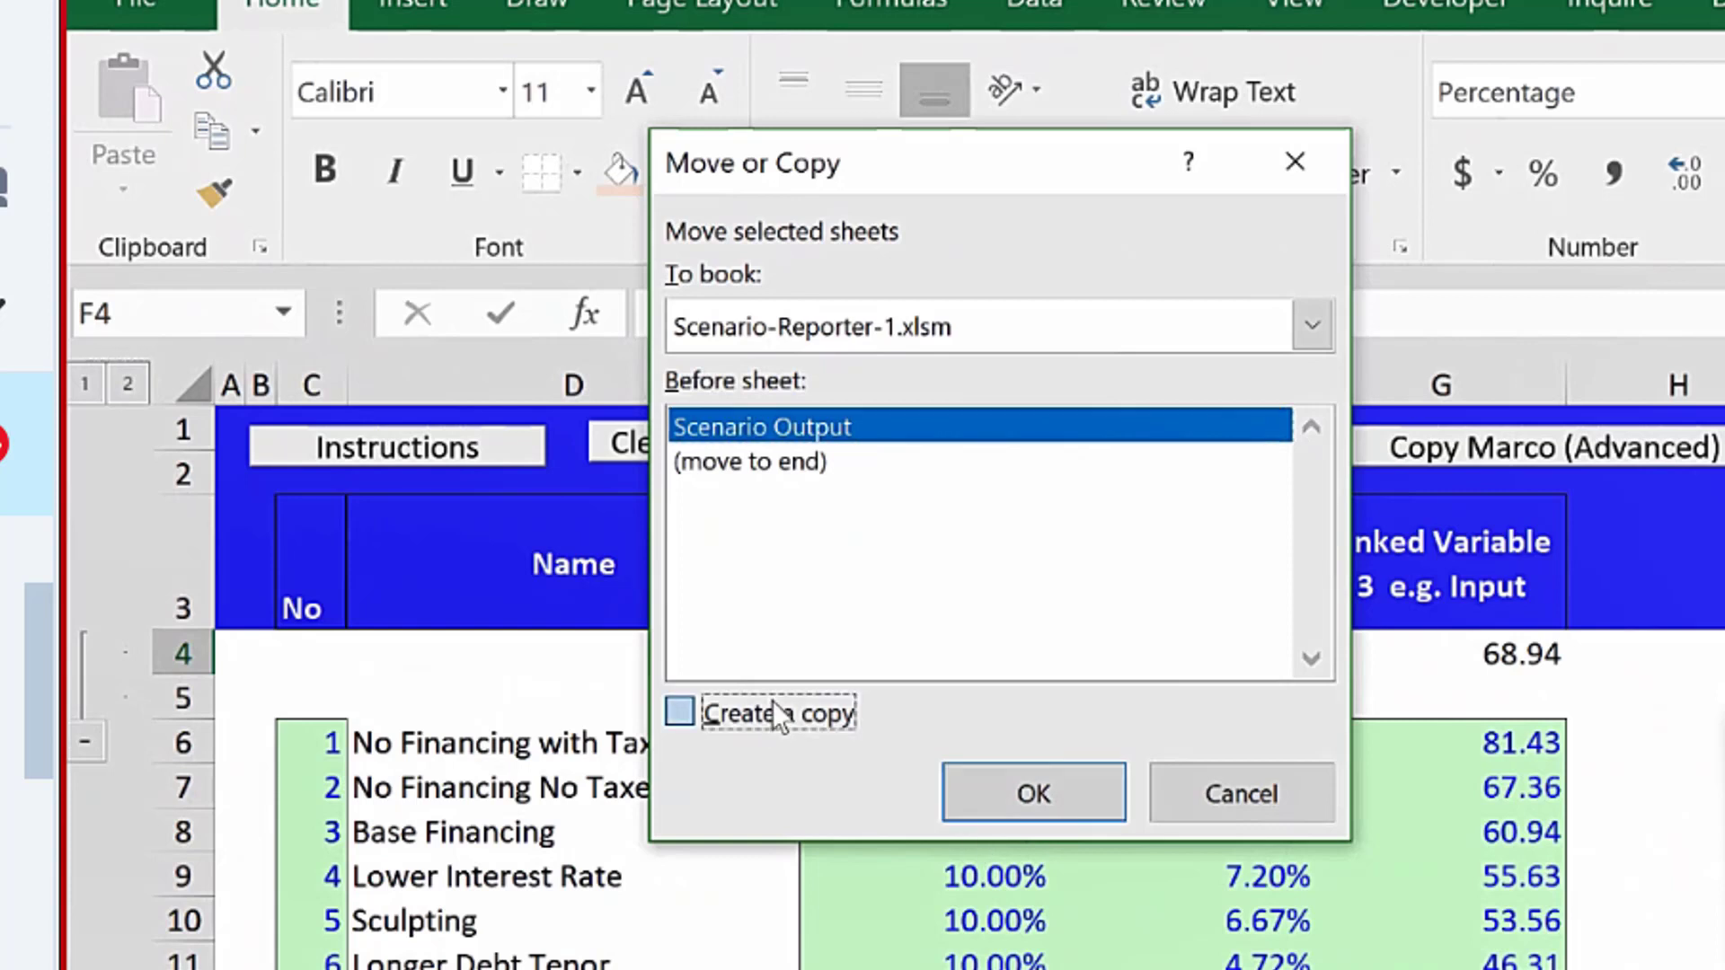
left_click(1064, 337)
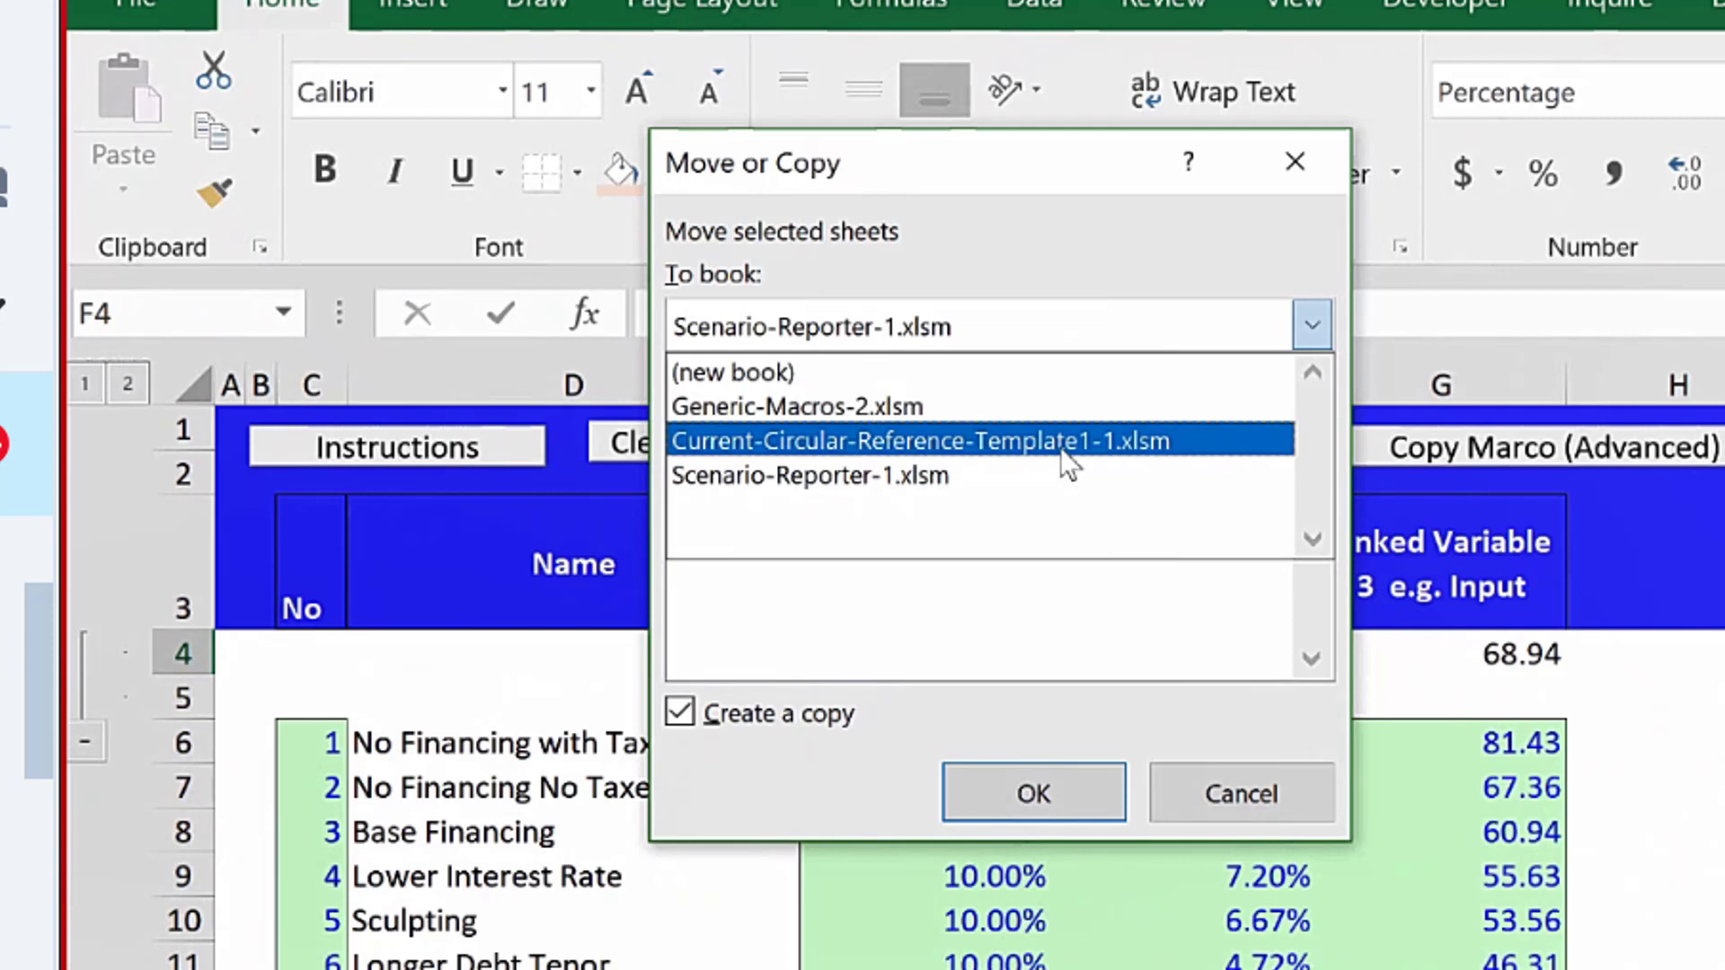
left_click(1066, 444)
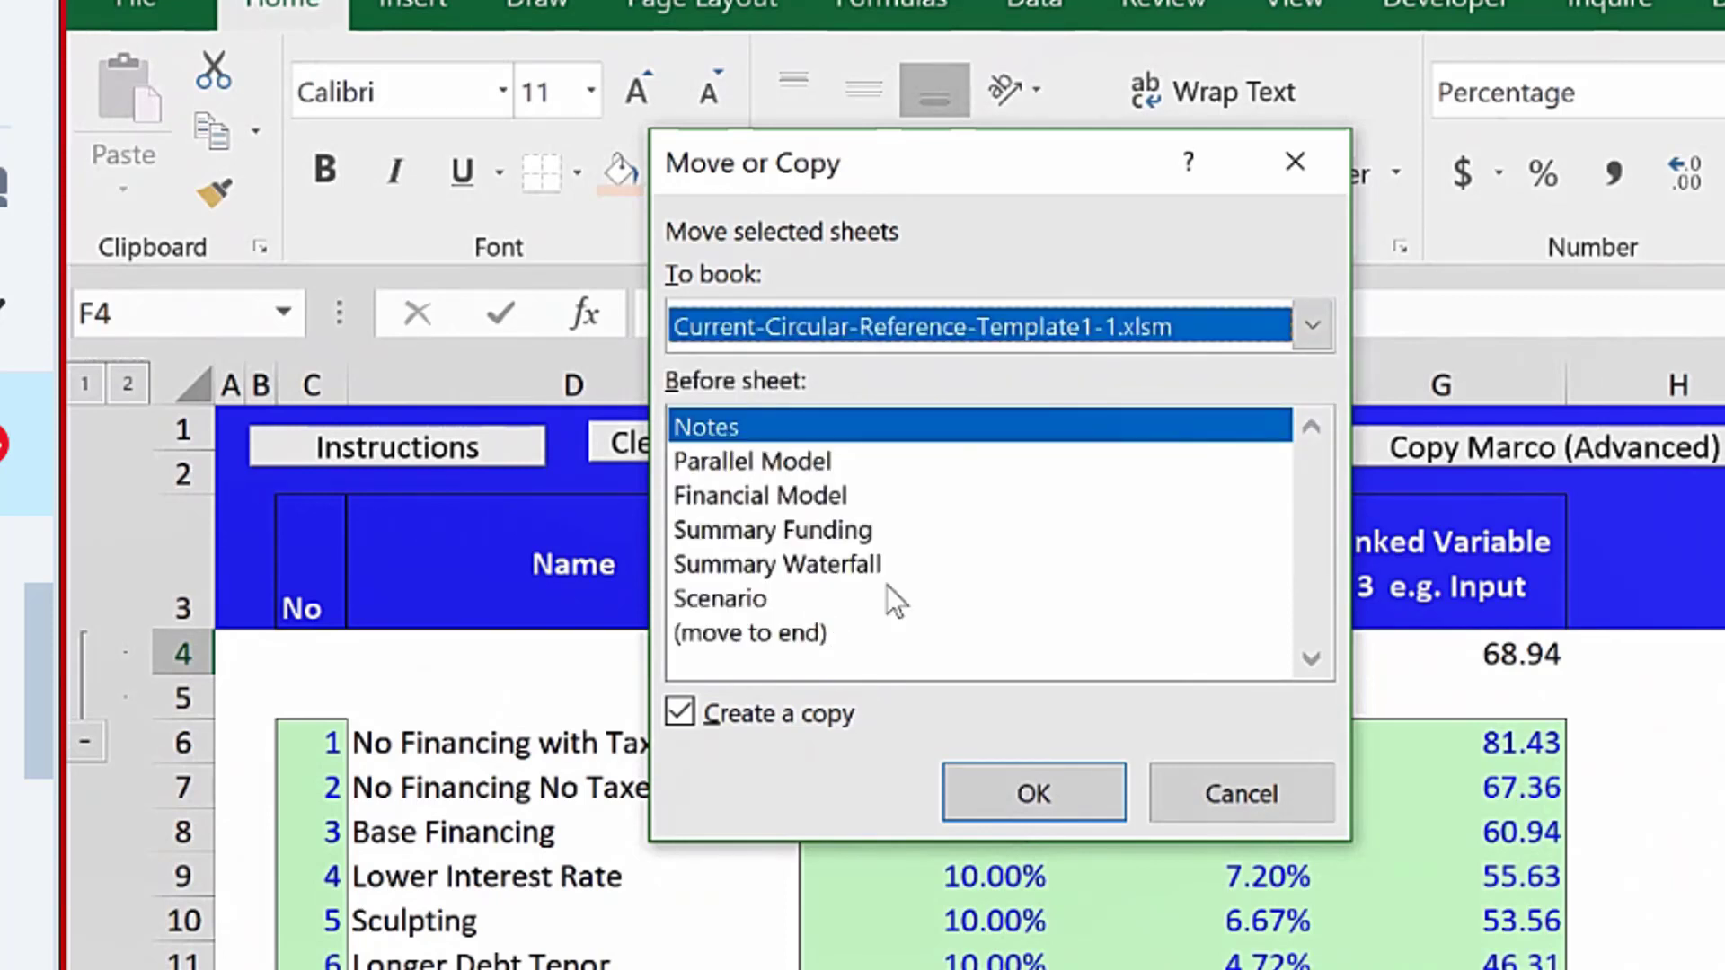
left_click(1030, 795)
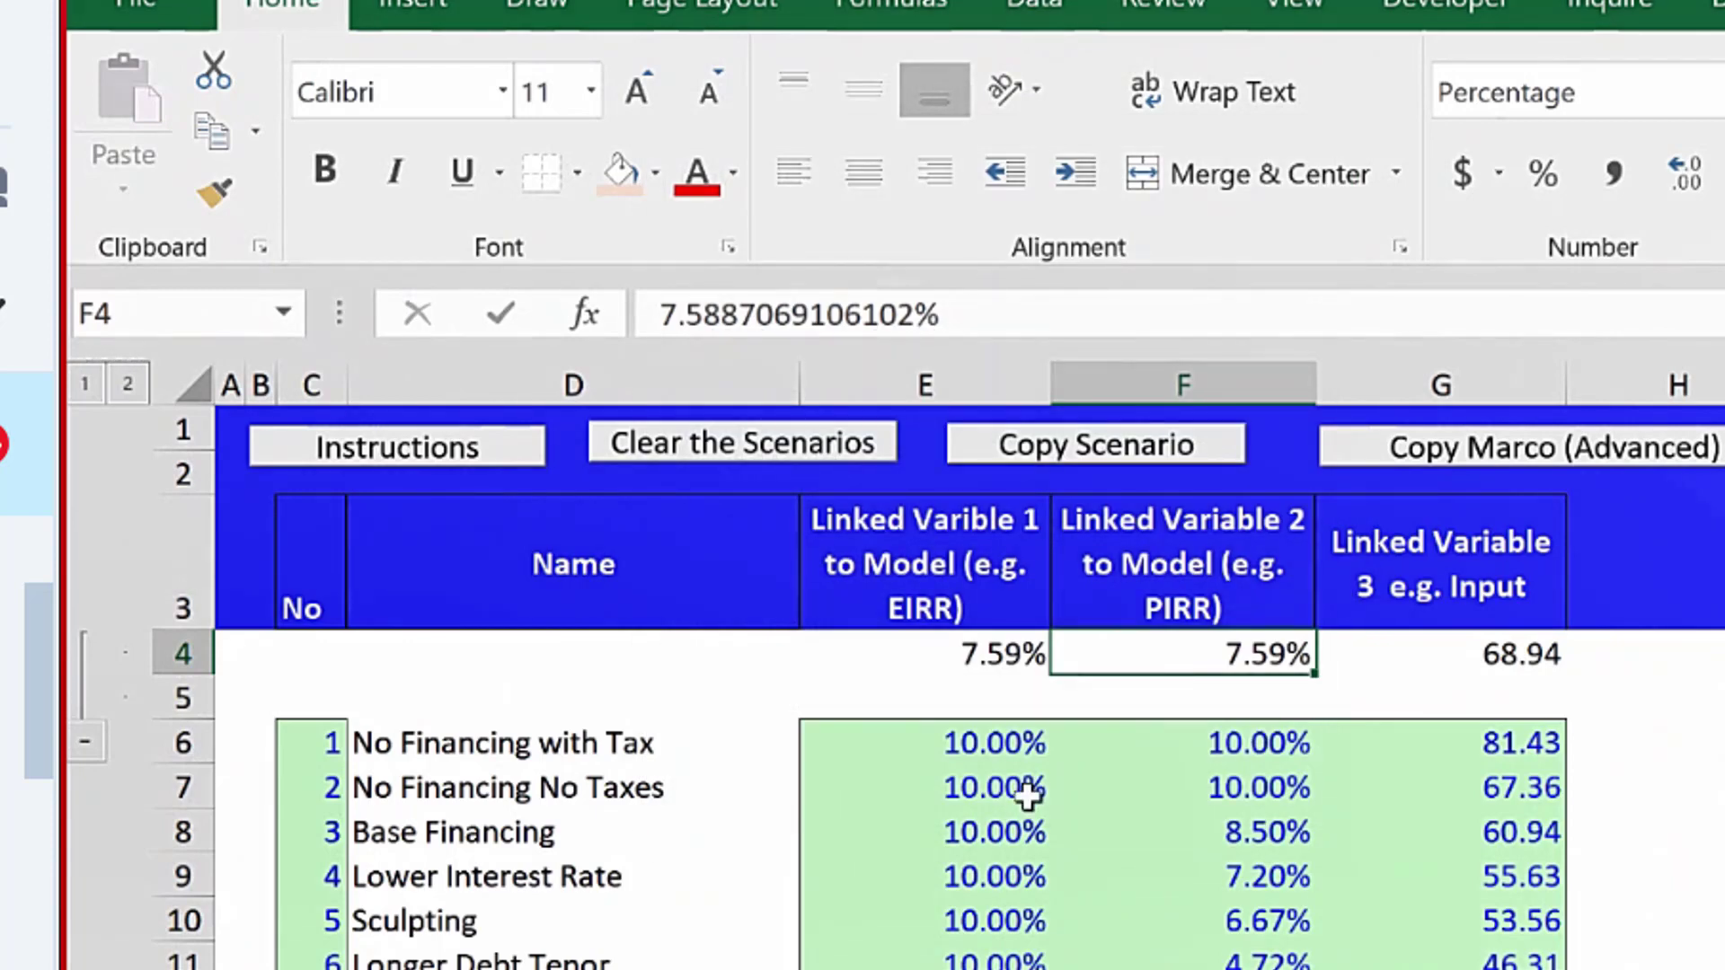
View the explanatory comments on the copied Scenario Output sheet and hide them again.
key("ctrl+Page_Up")
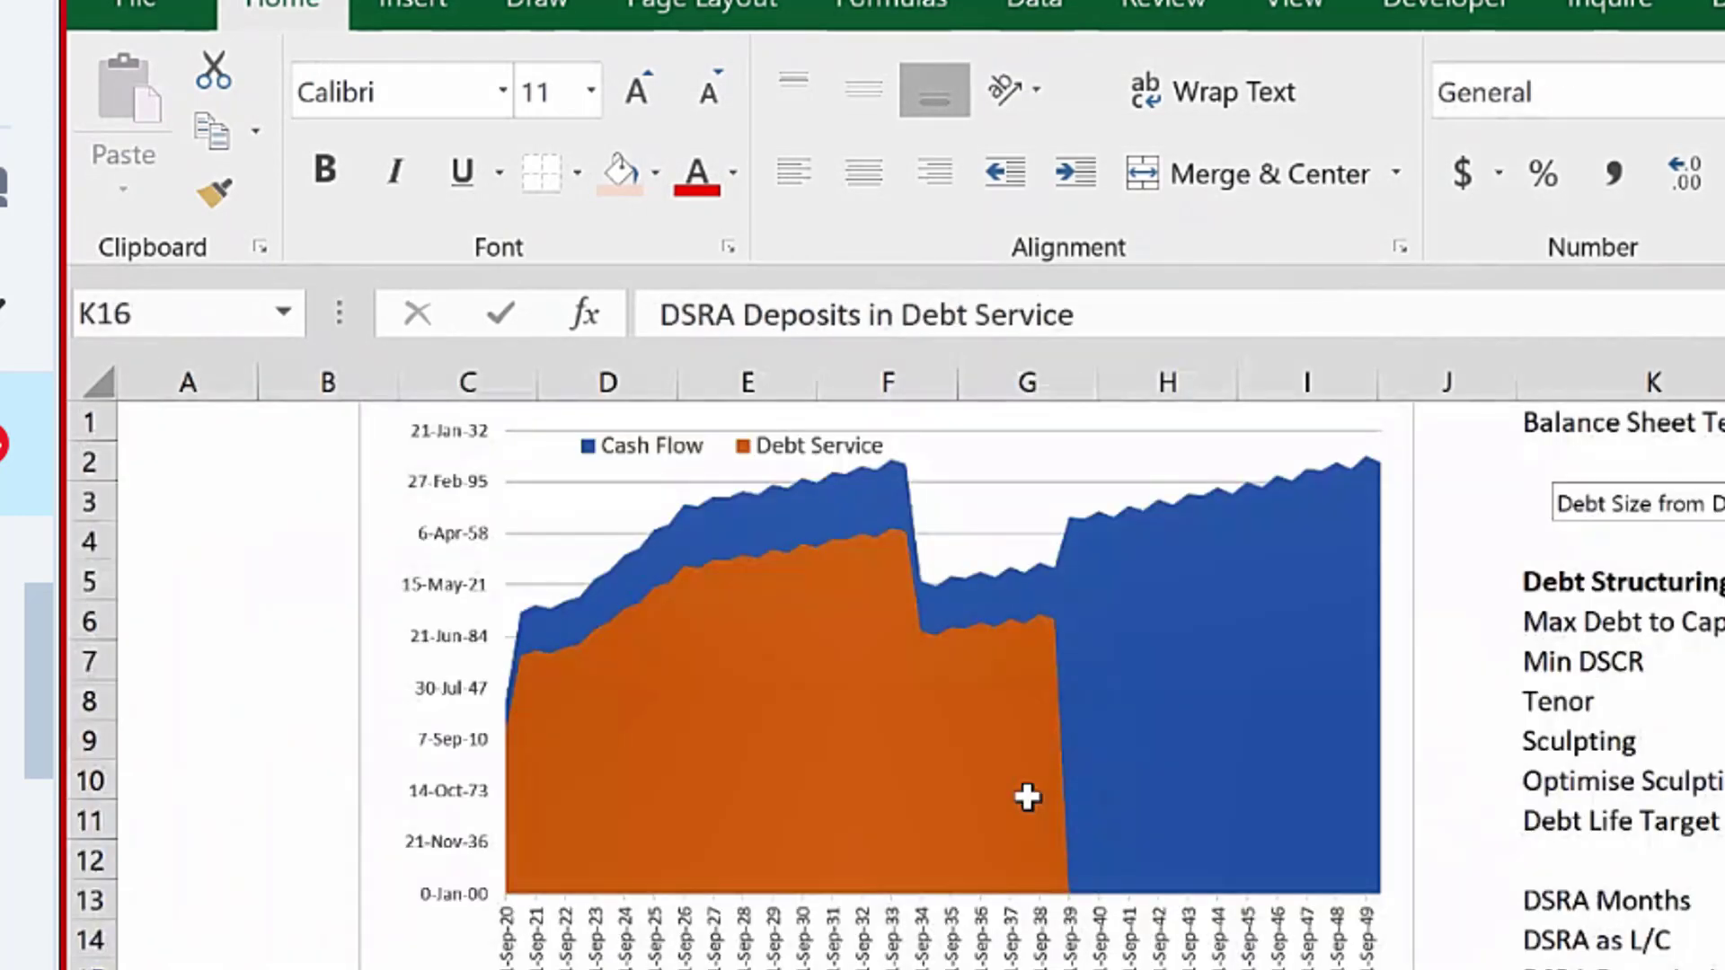
key("ctrl+Page_Down")
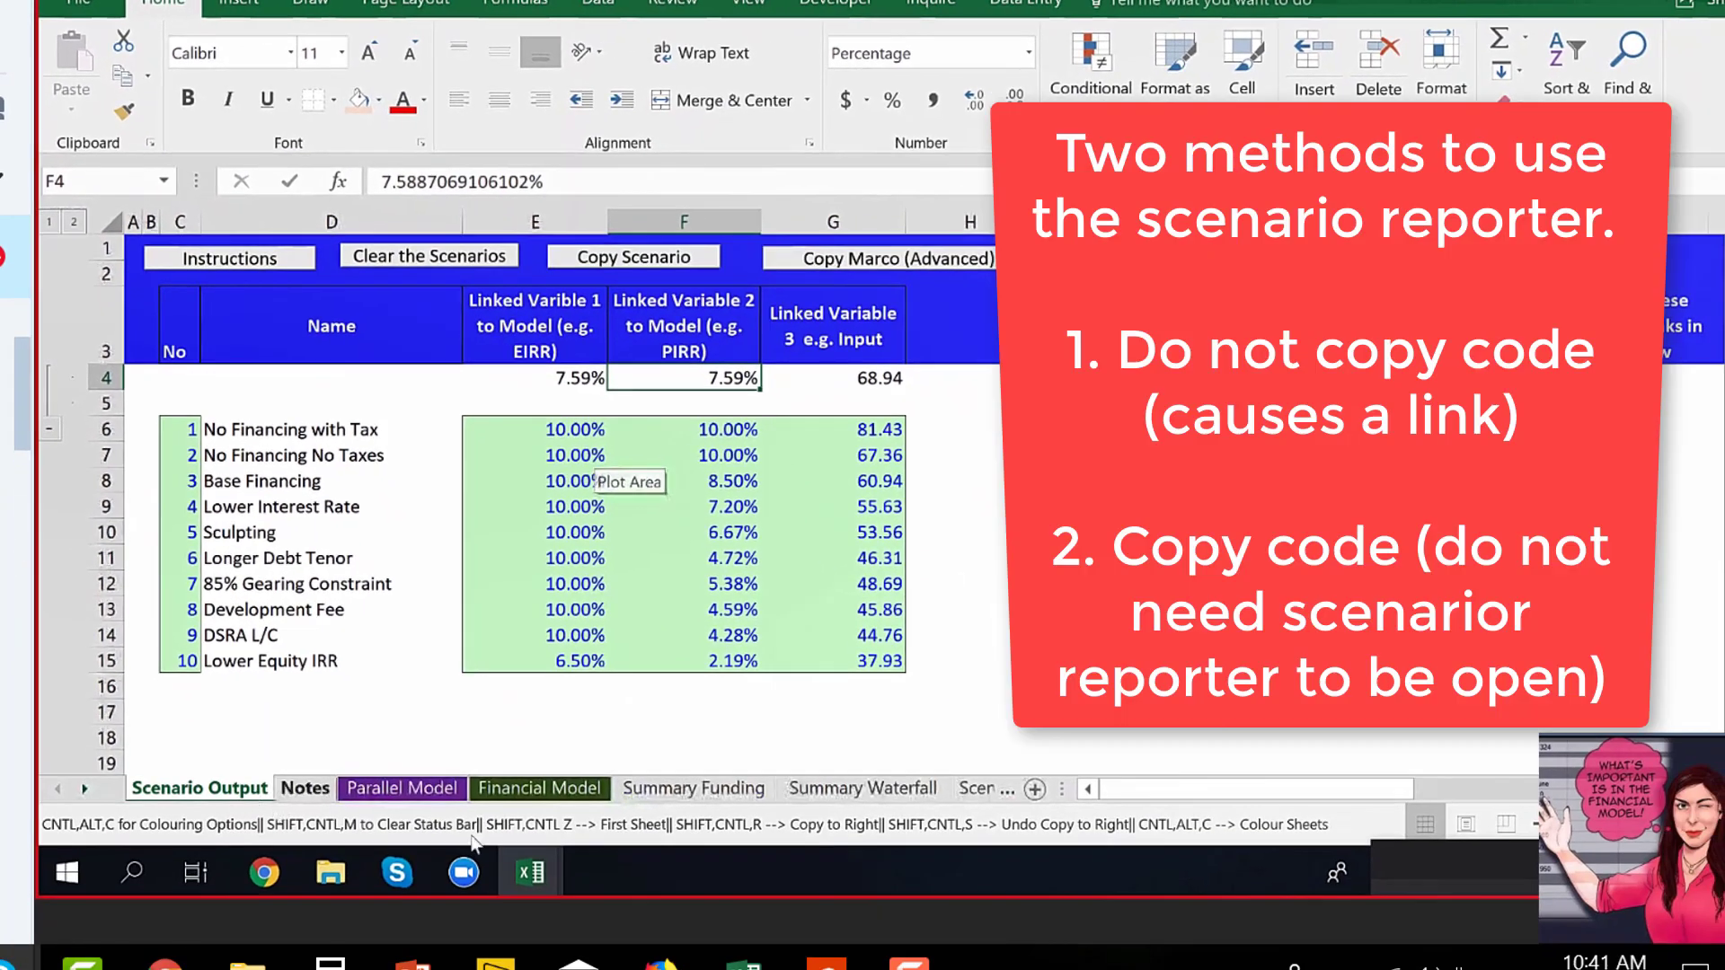
left_click(687, 686)
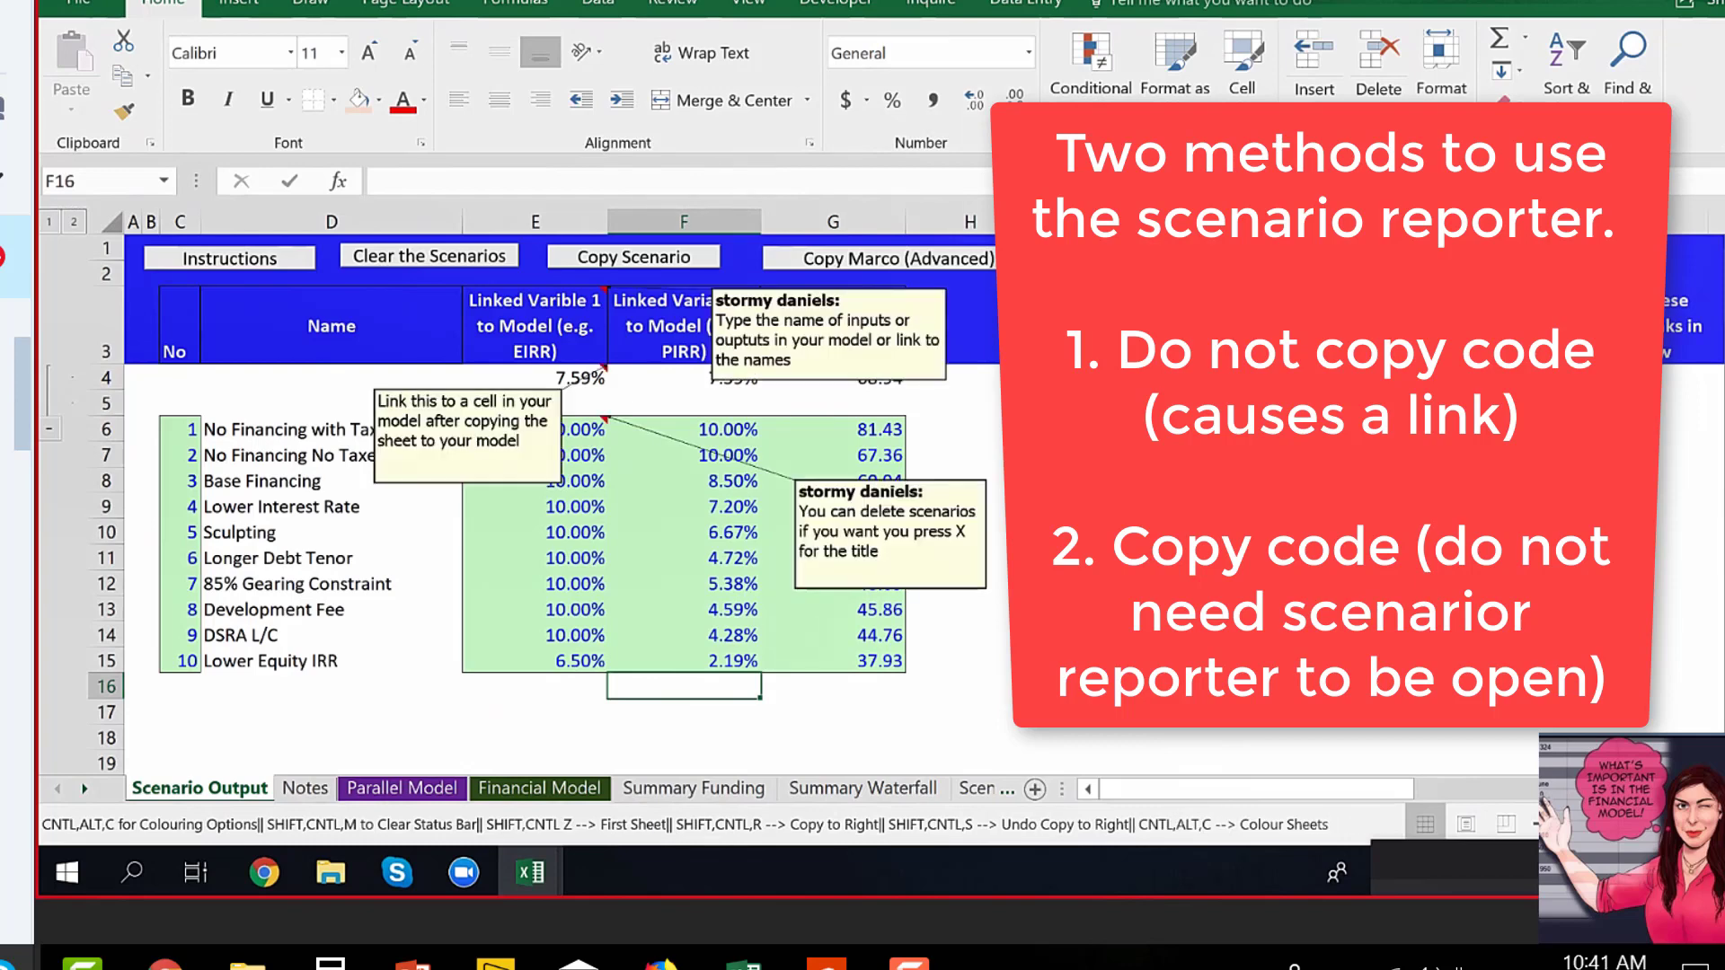
left_click(1068, 258)
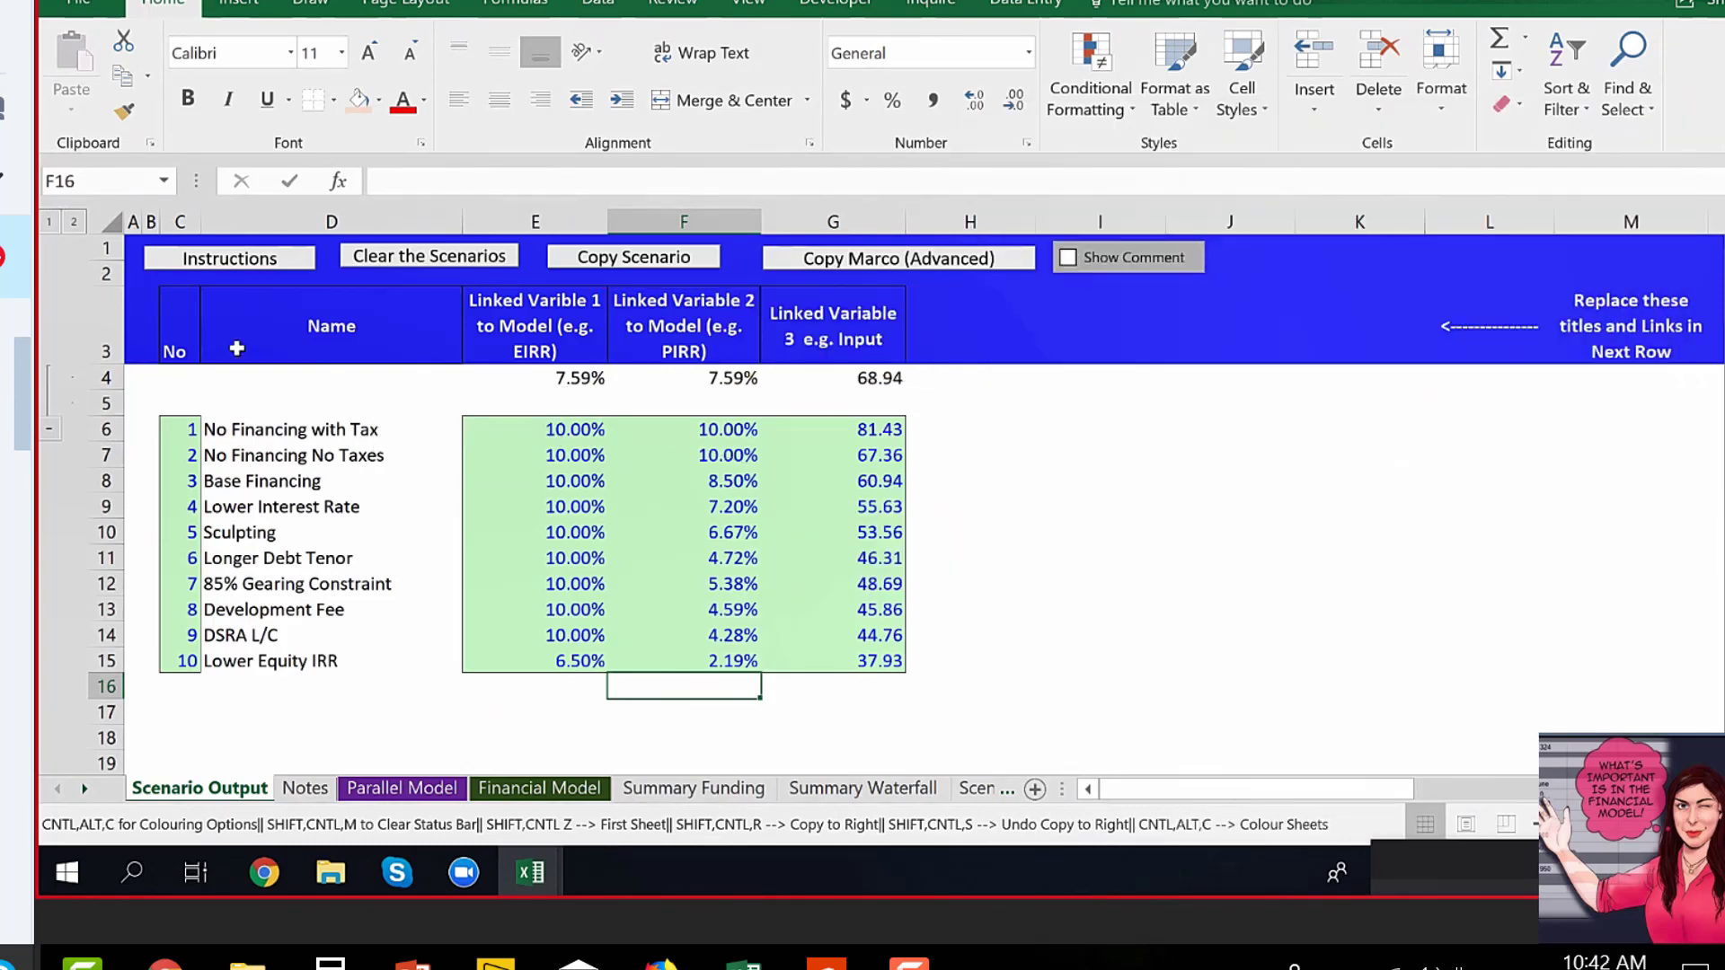
Read the scenario reporter's instructions for the basic method and continue to those for the advanced method.
left_click(239, 262)
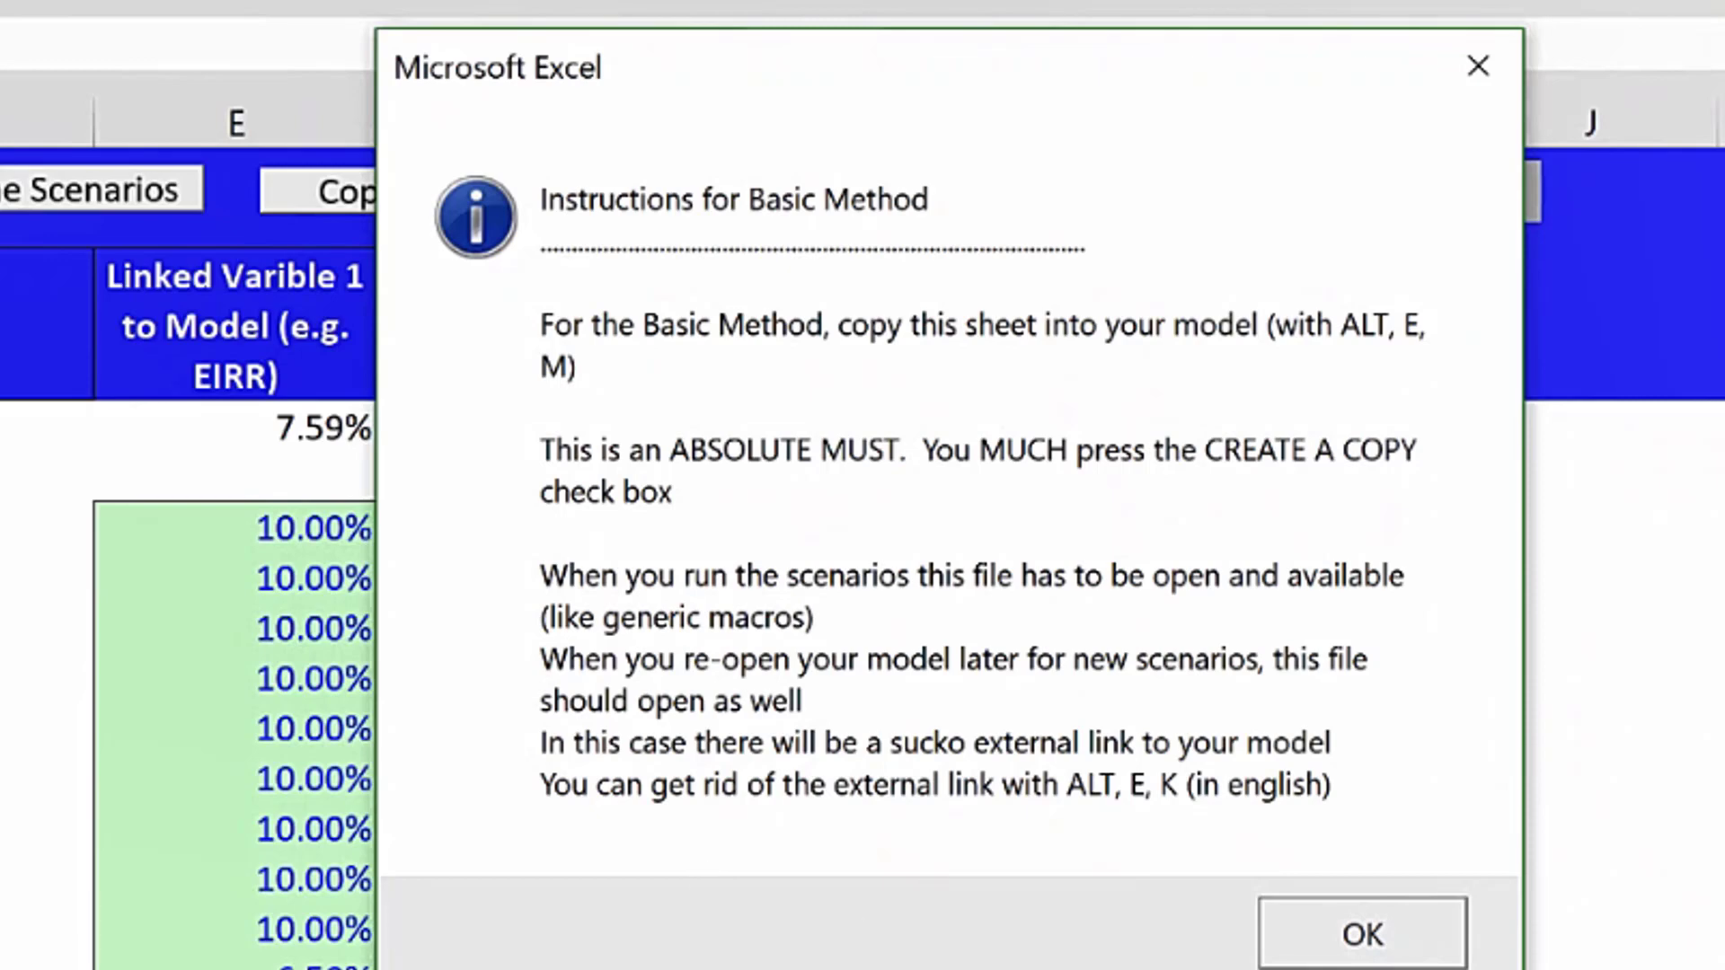
left_click(1310, 954)
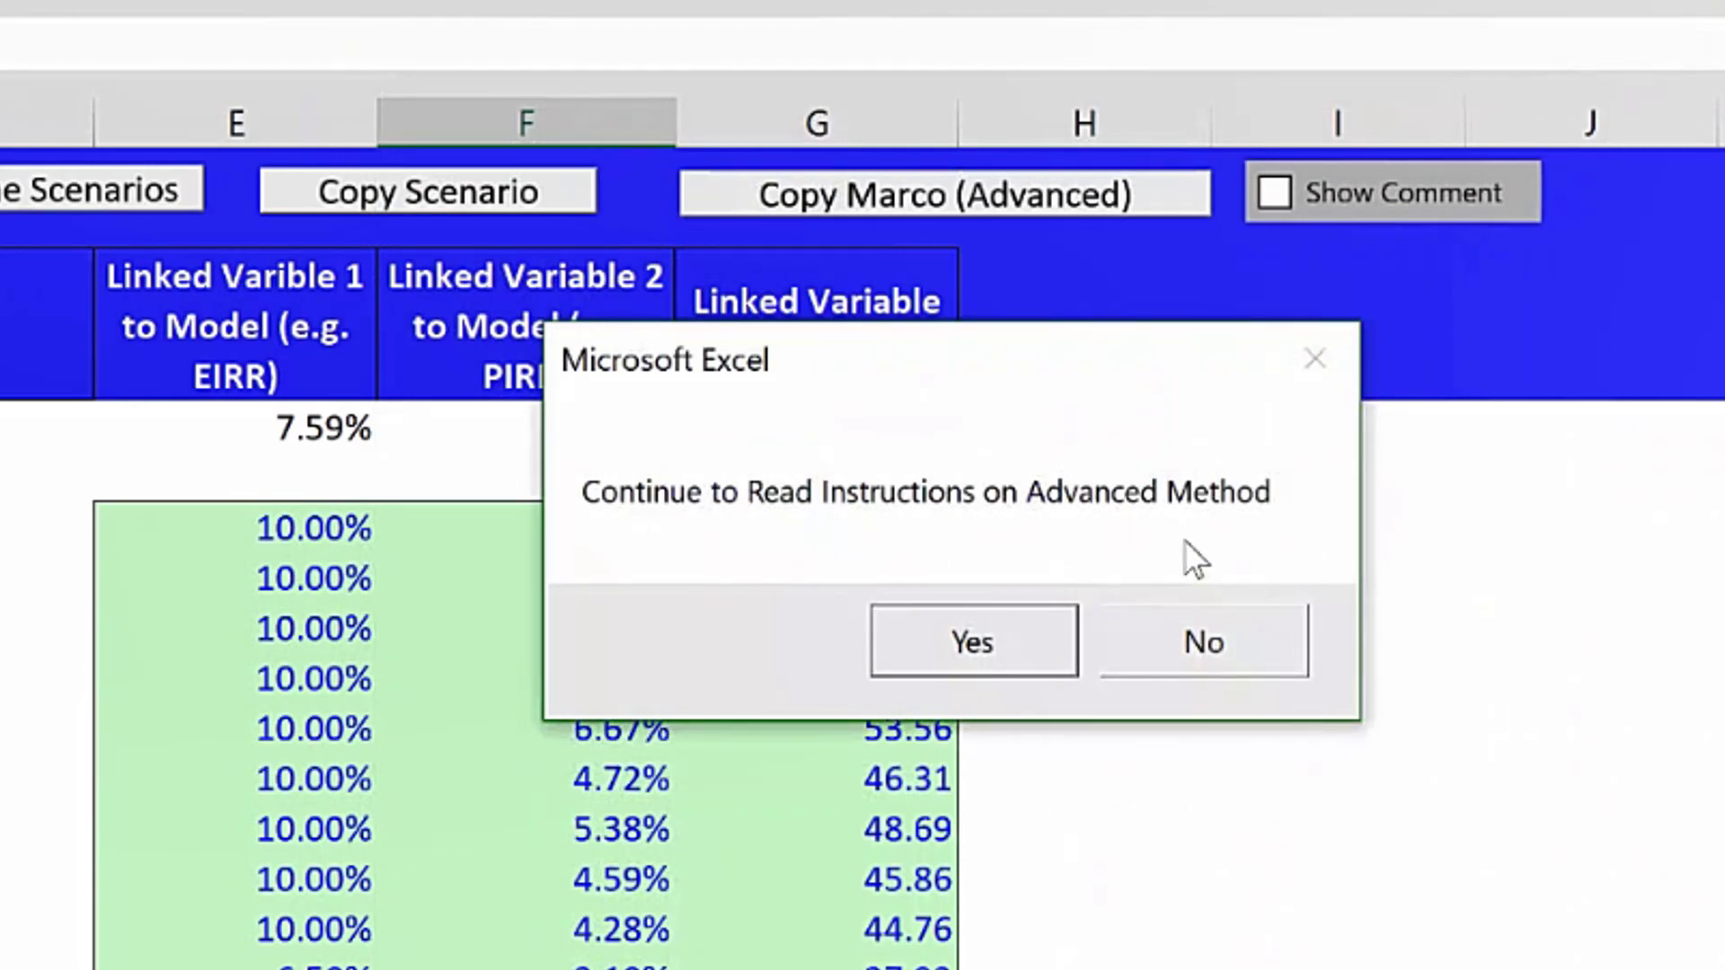
left_click(1028, 643)
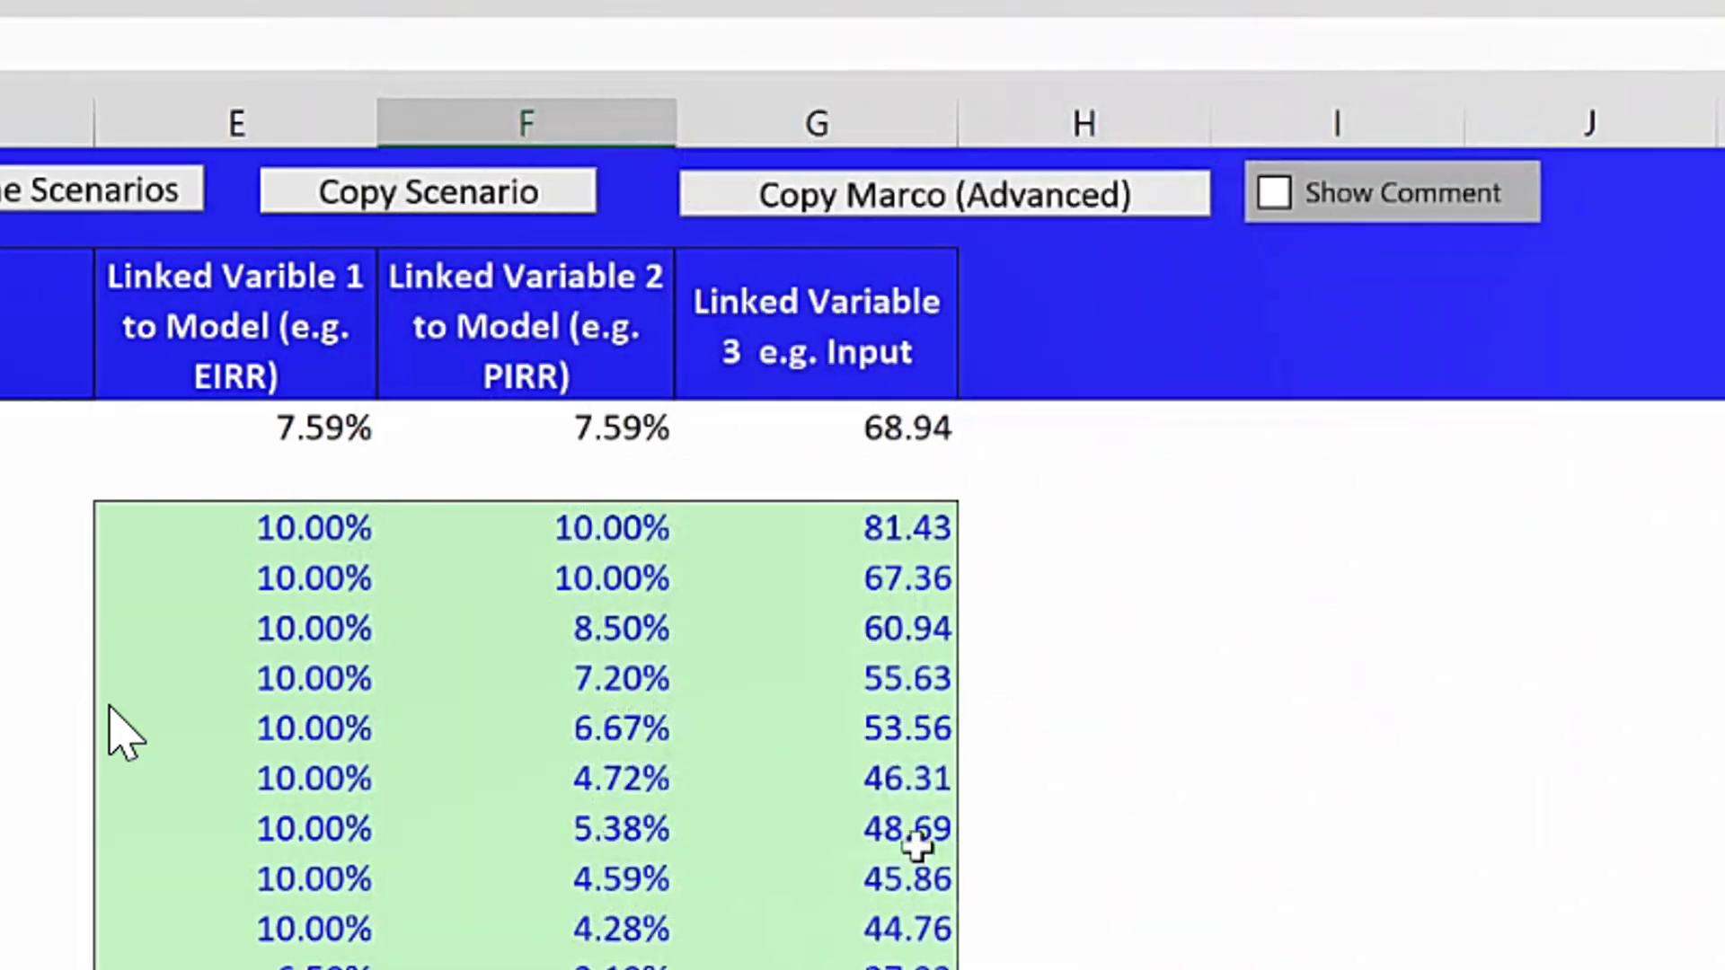
Clear all the sample scenarios from the copied Scenario Output sheet.
left_click(926, 821)
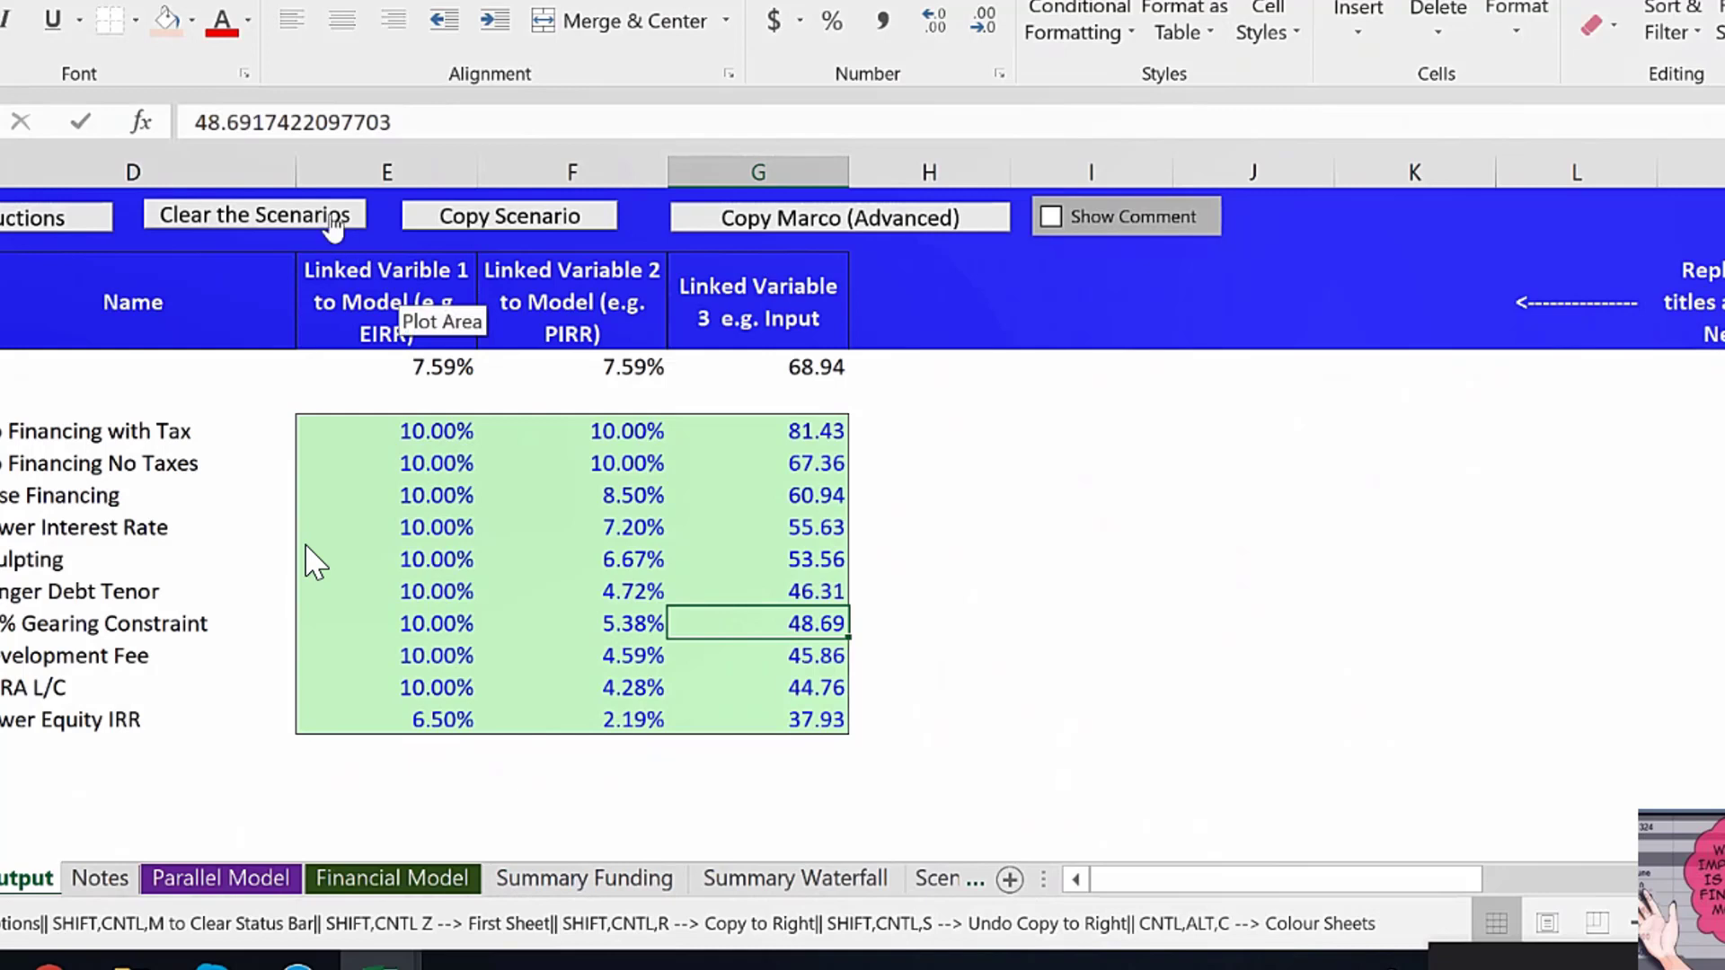
left_click(333, 224)
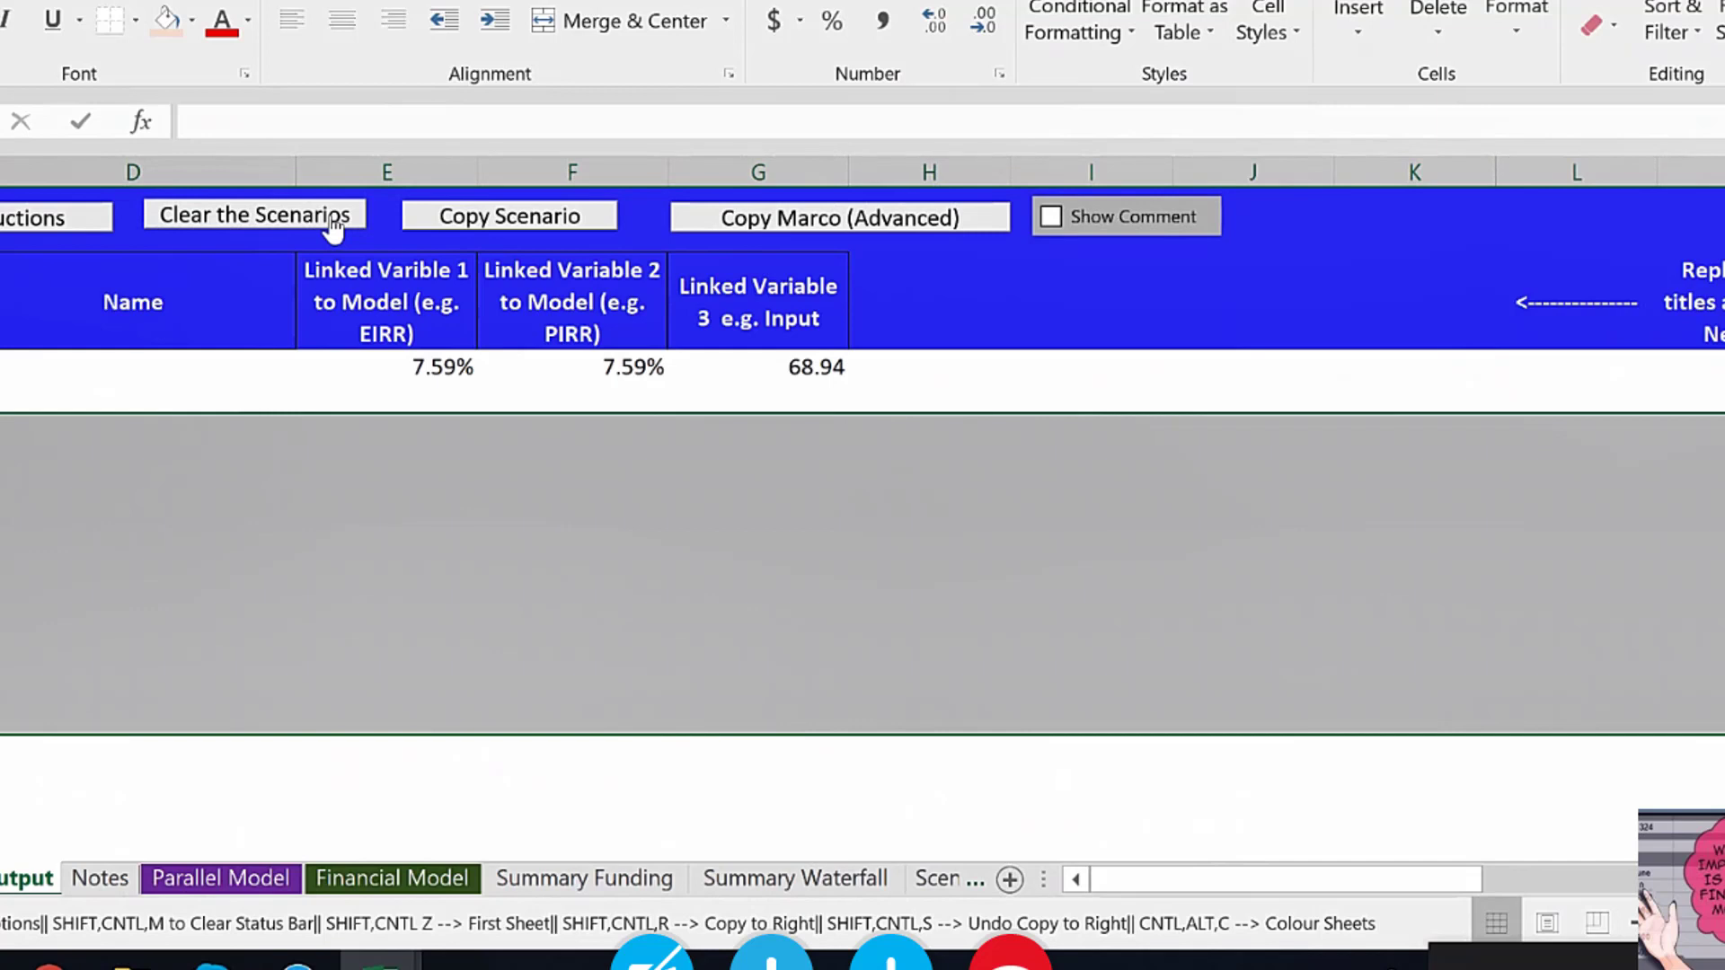
Review the debt structuring inputs and the outputs on the Summary Waterfall sheet as candidates for scenario variables.
left_click(401, 493)
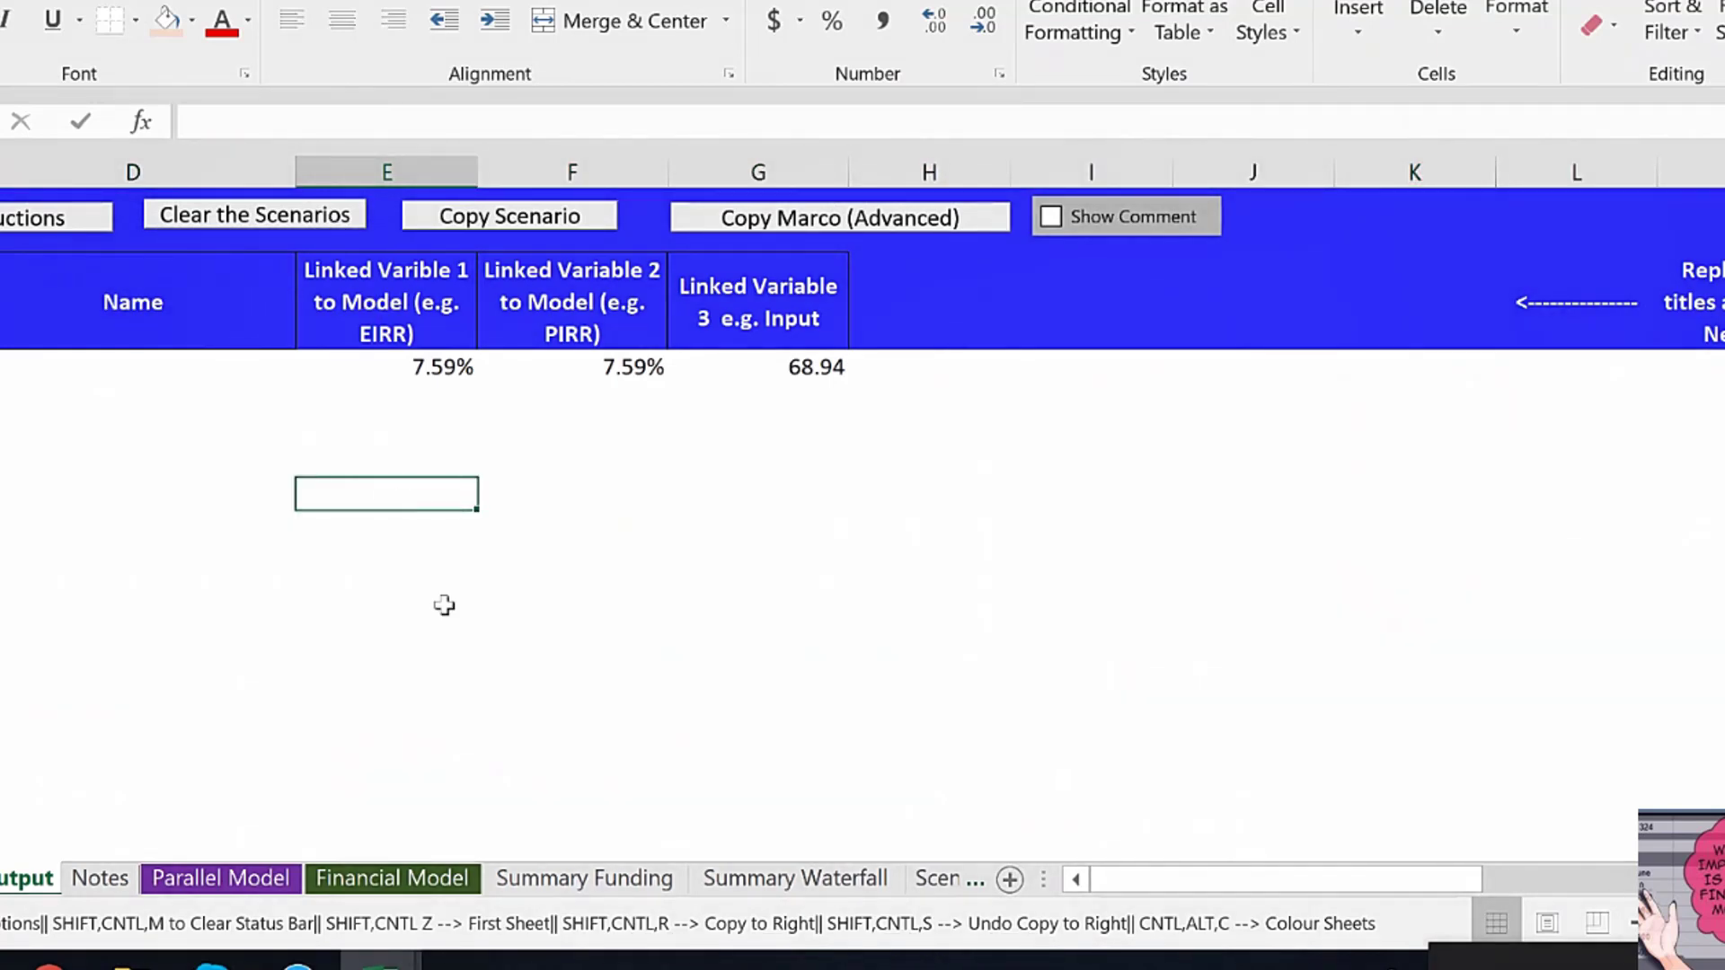
mouse_move(379, 964)
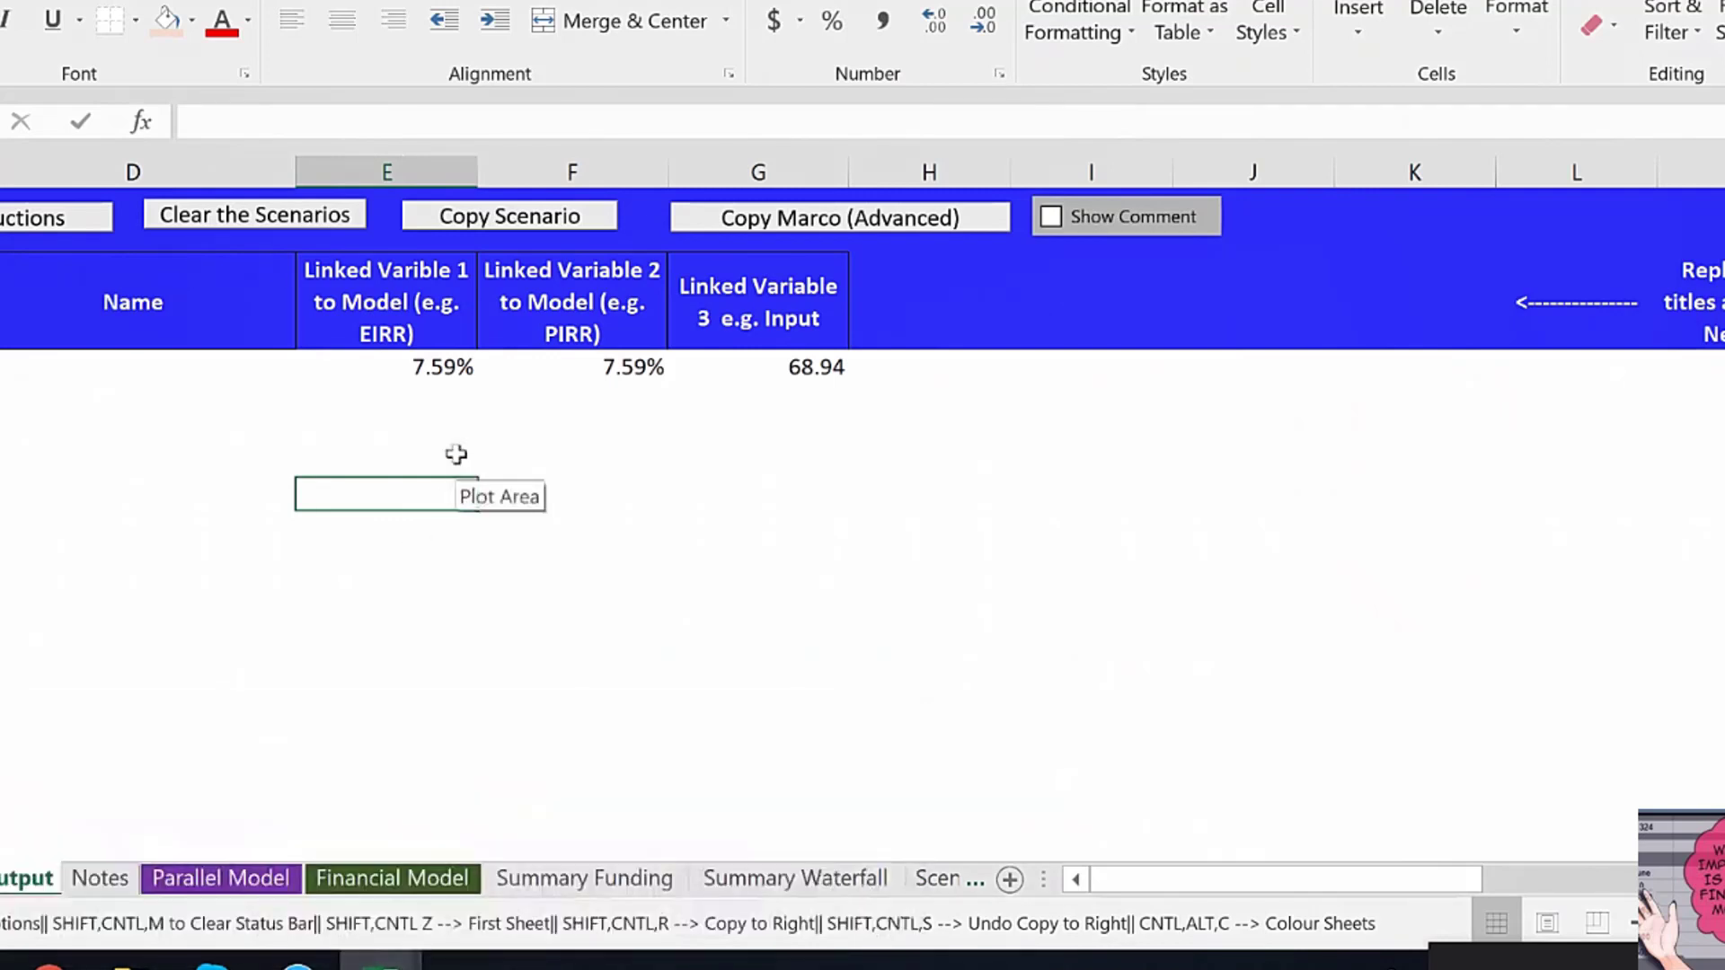
left_click(455, 455)
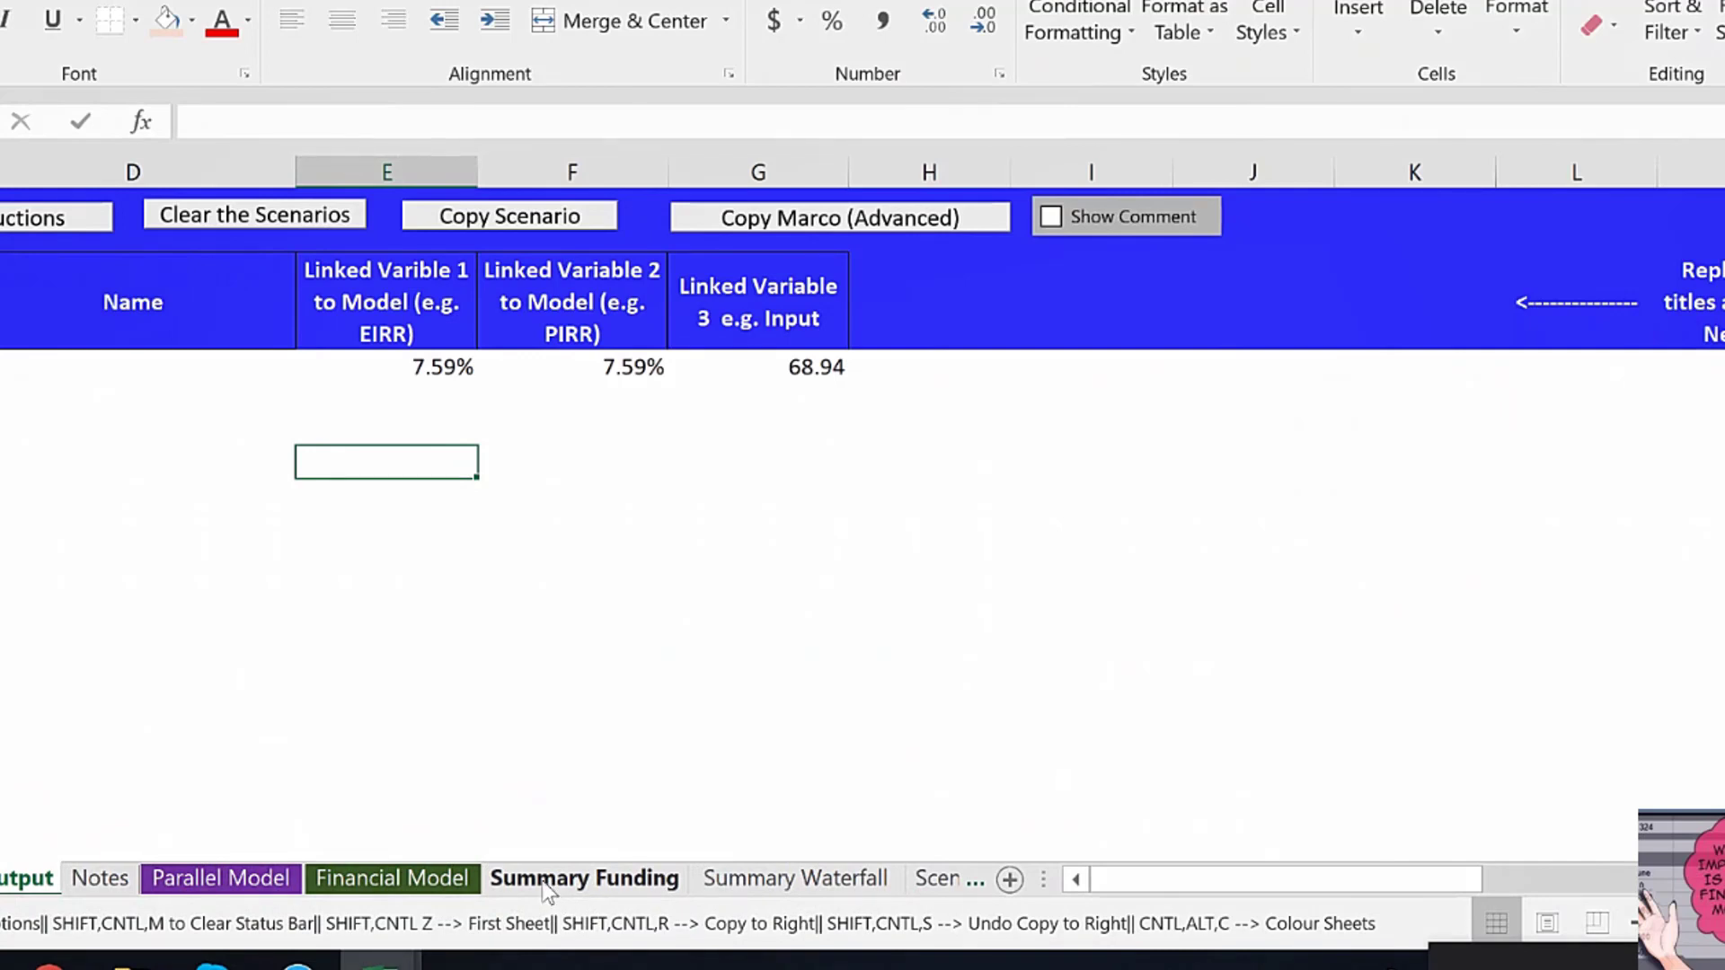
left_click(790, 881)
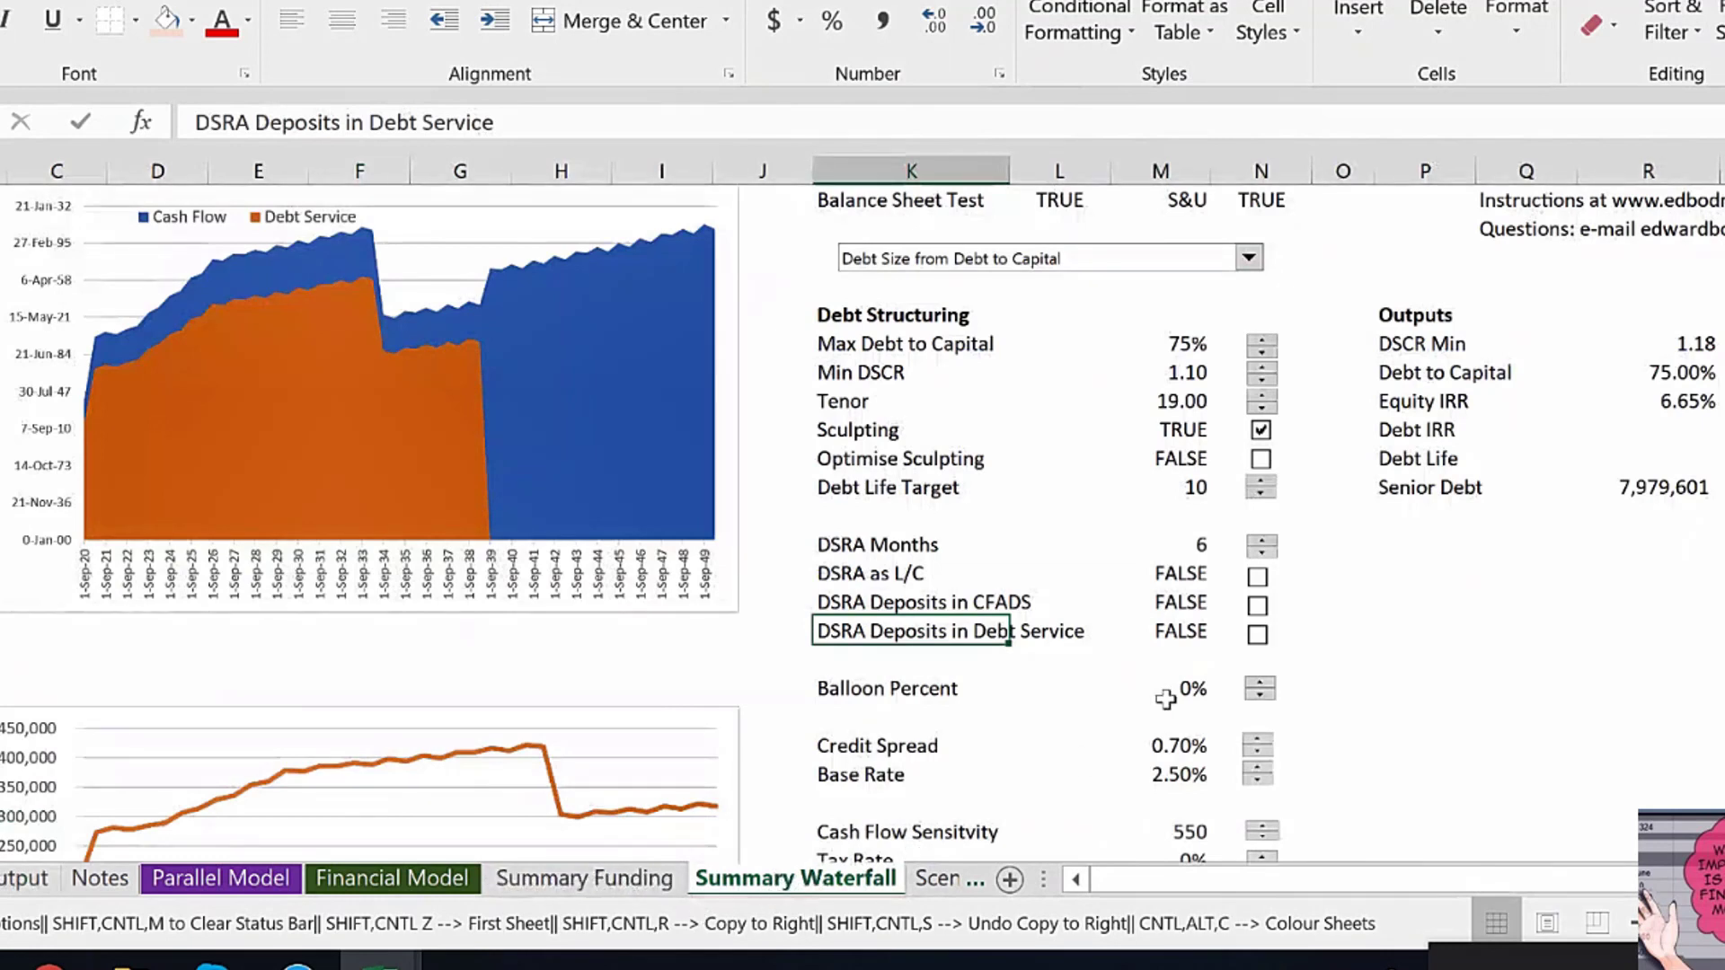
left_click(1406, 580)
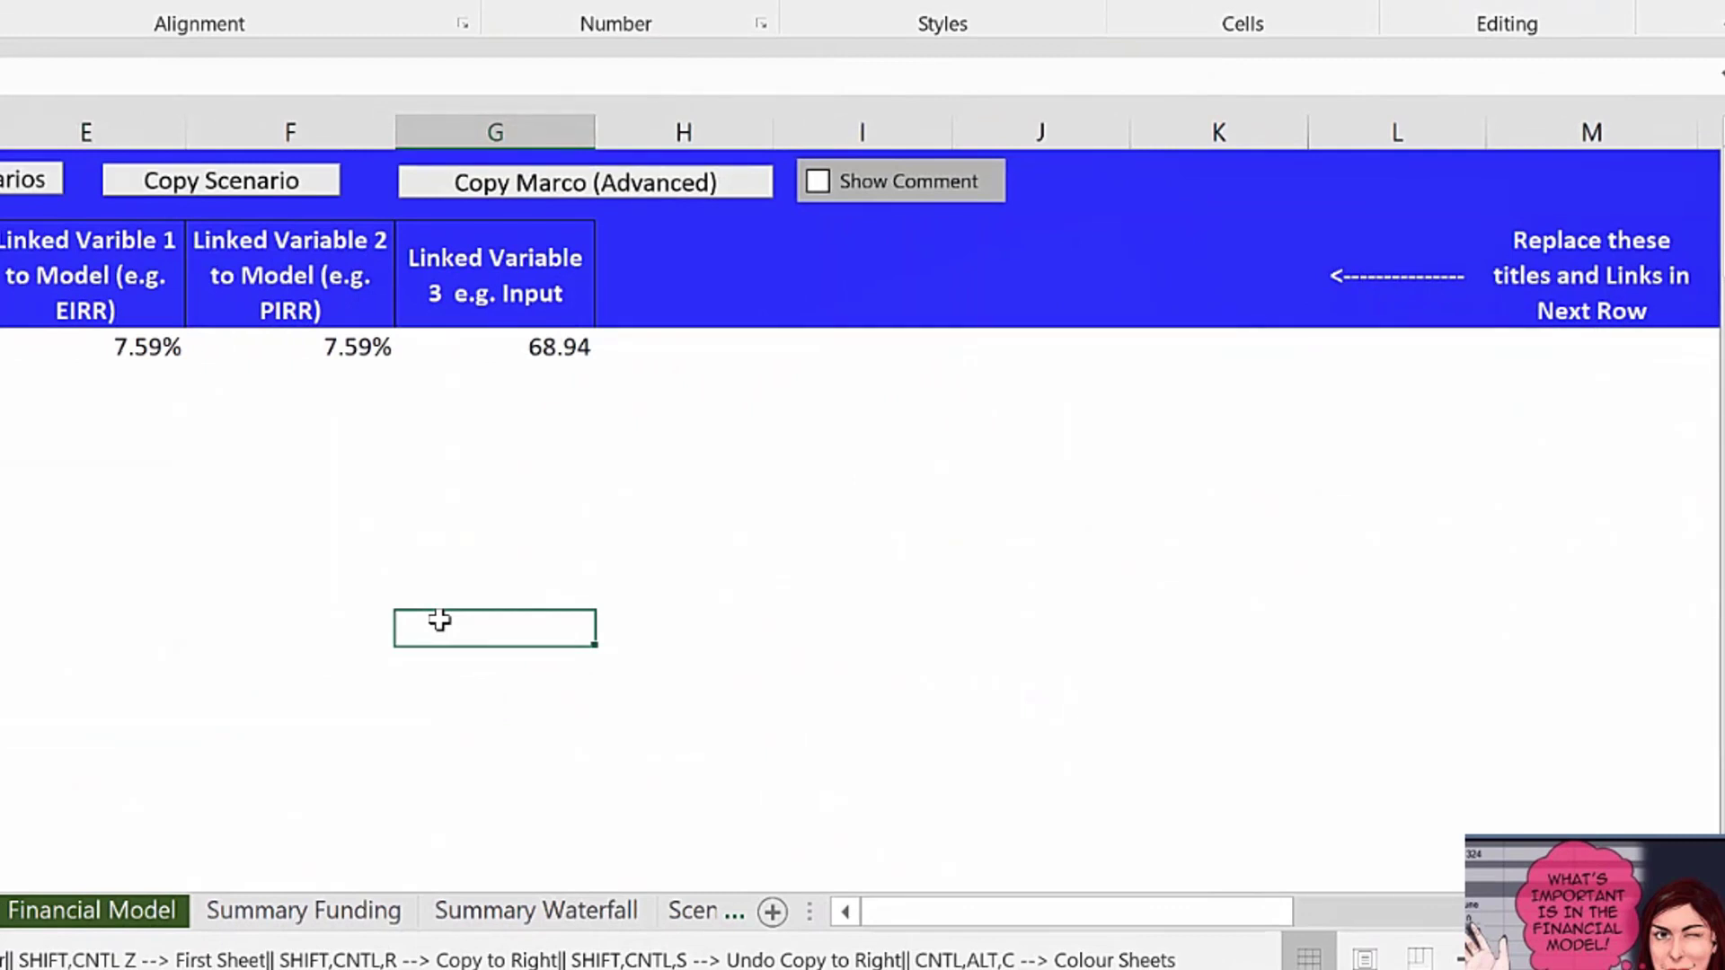
Replace the first two linked-variable titles on the Scenario Output sheet with Eq. IRR and DSCR.
left_click(0, 275)
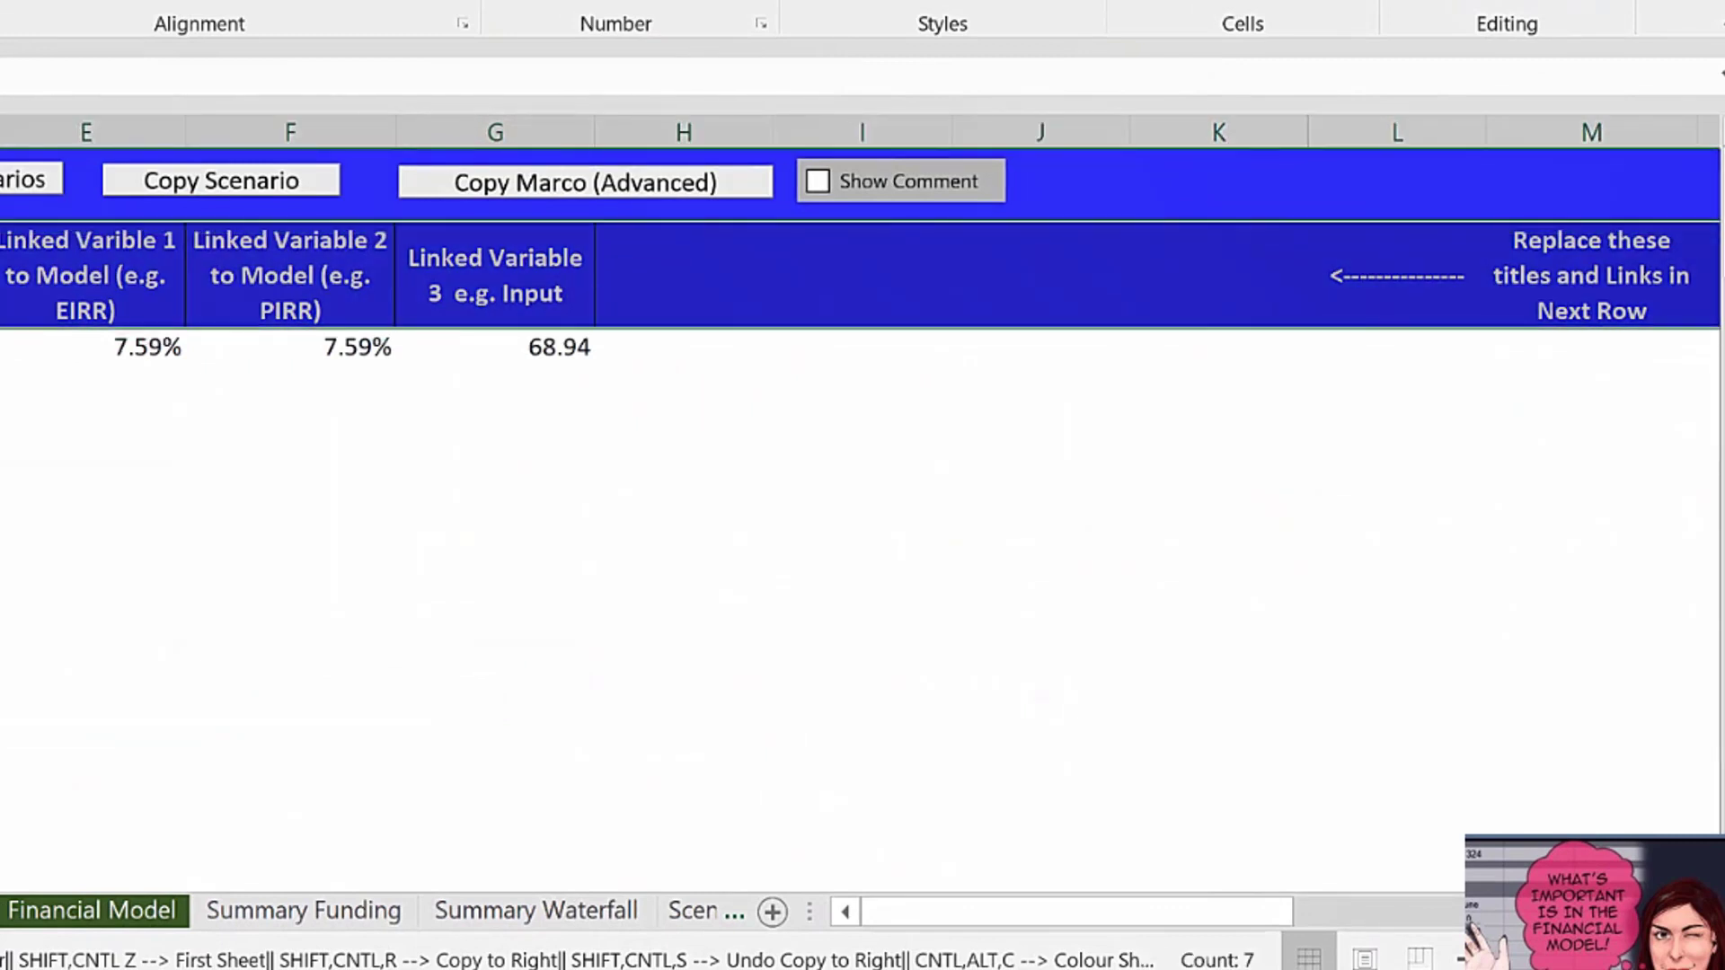
left_click(121, 350)
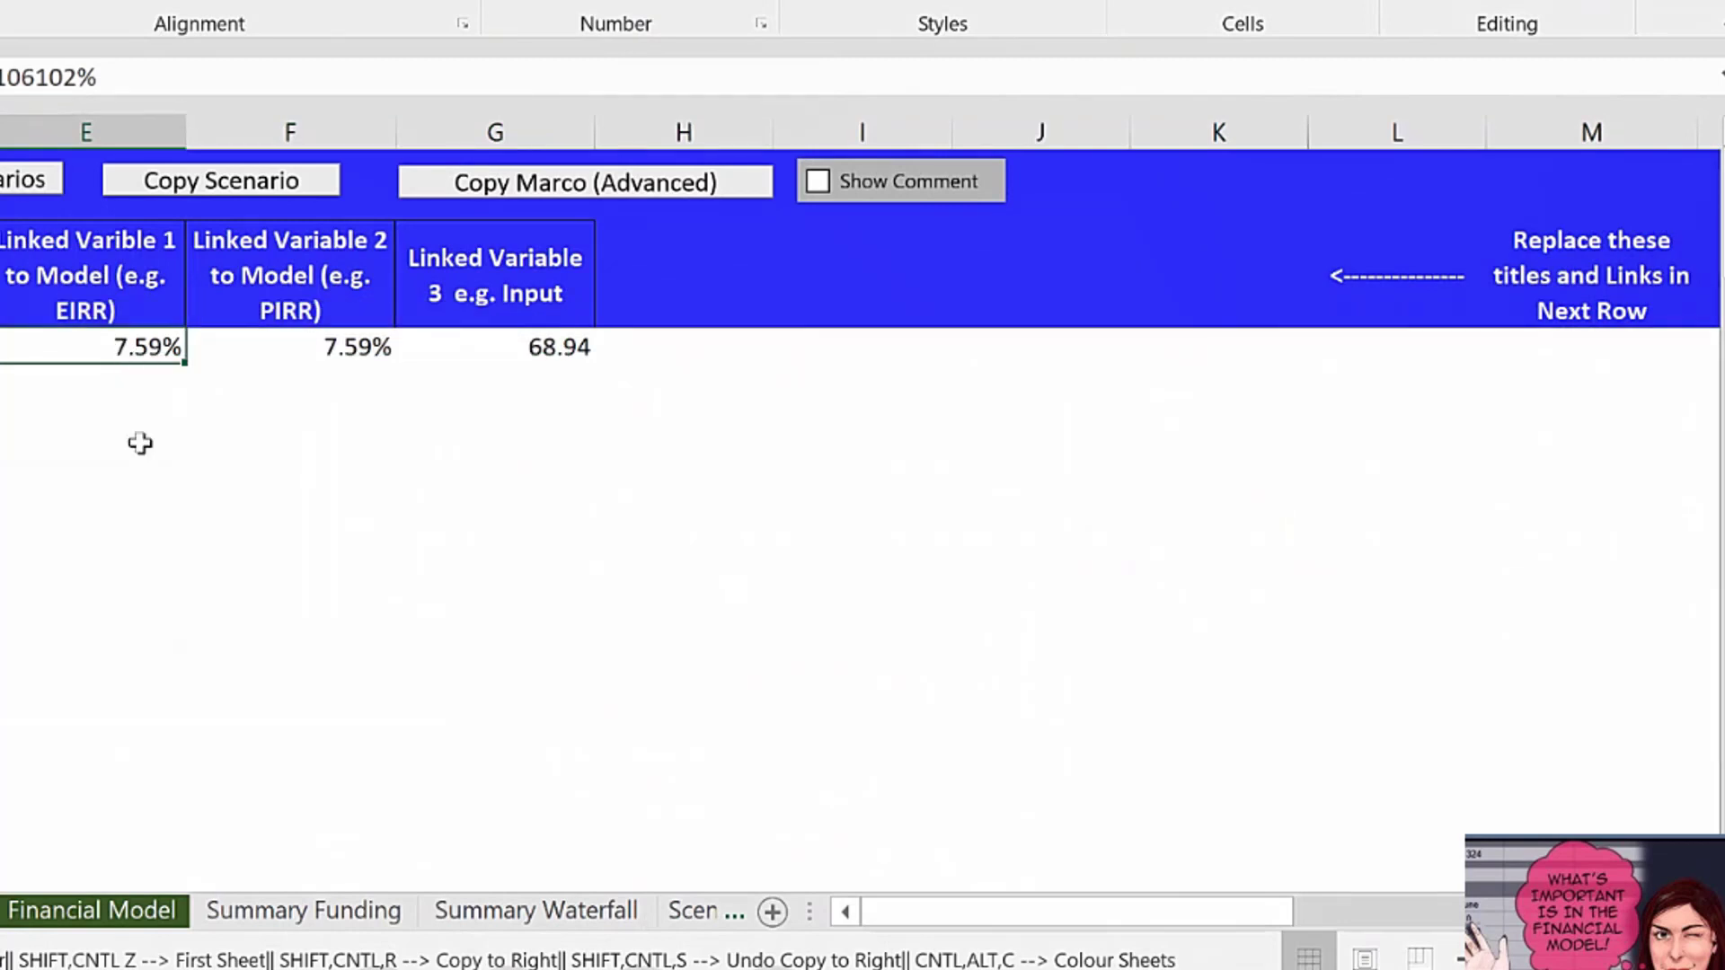
left_click(94, 296)
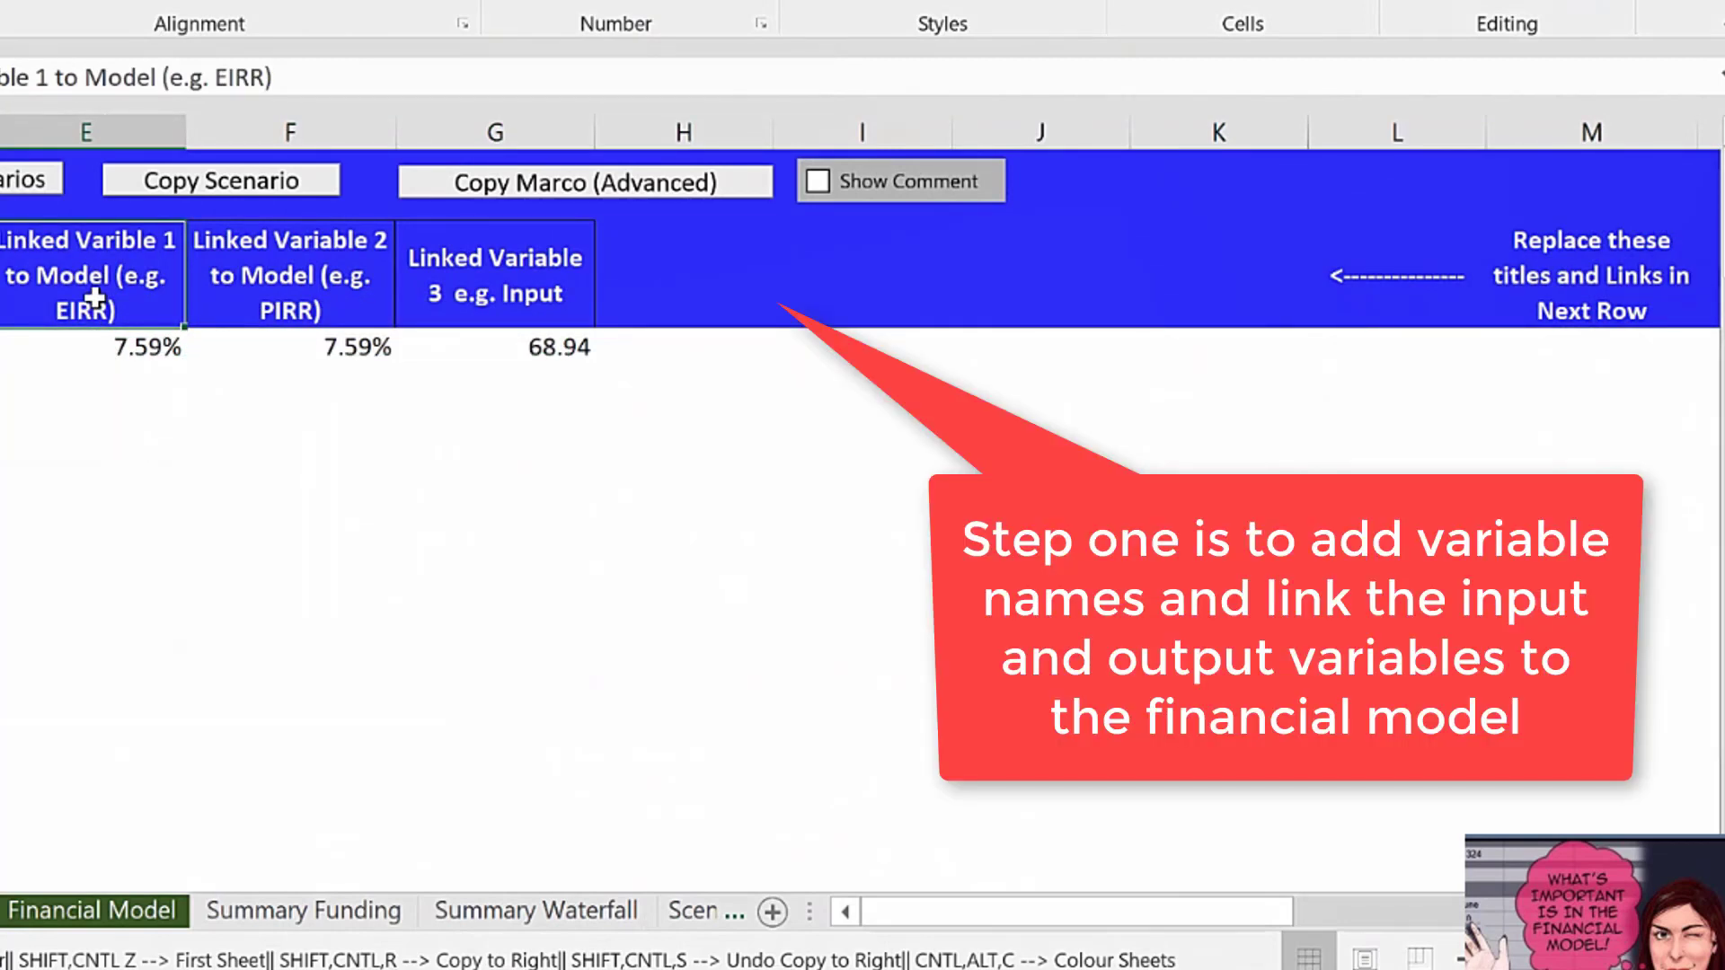
type("Eq. IRR")
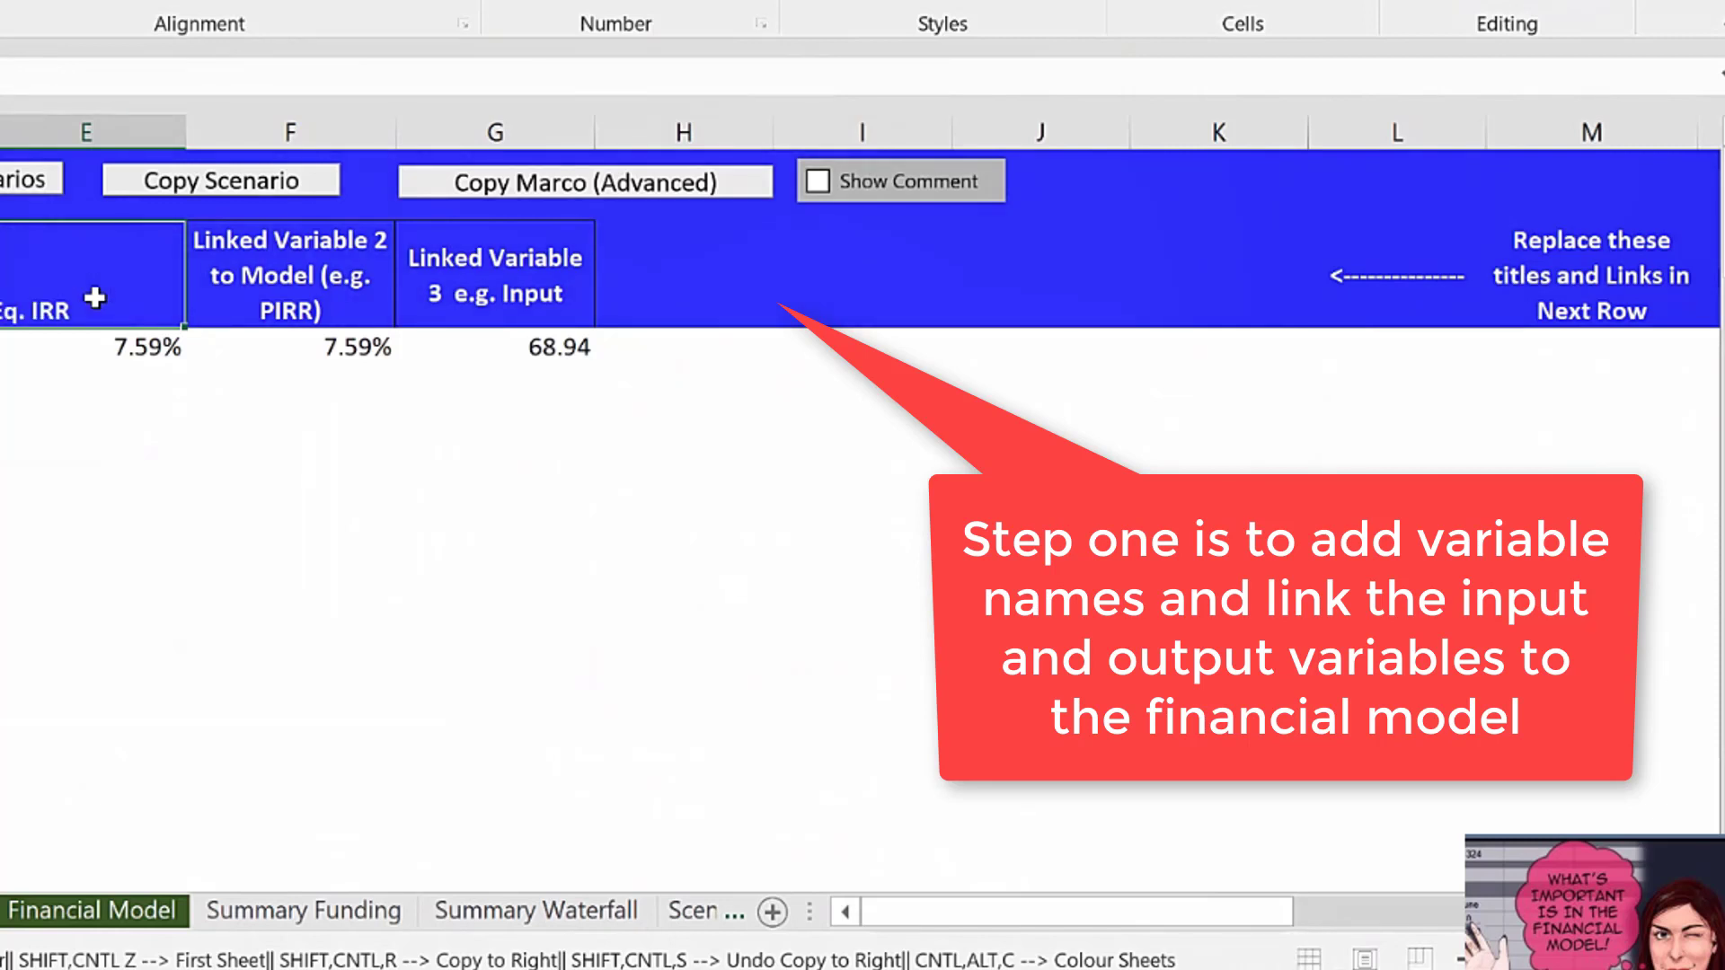
key("Return")
key("Right")
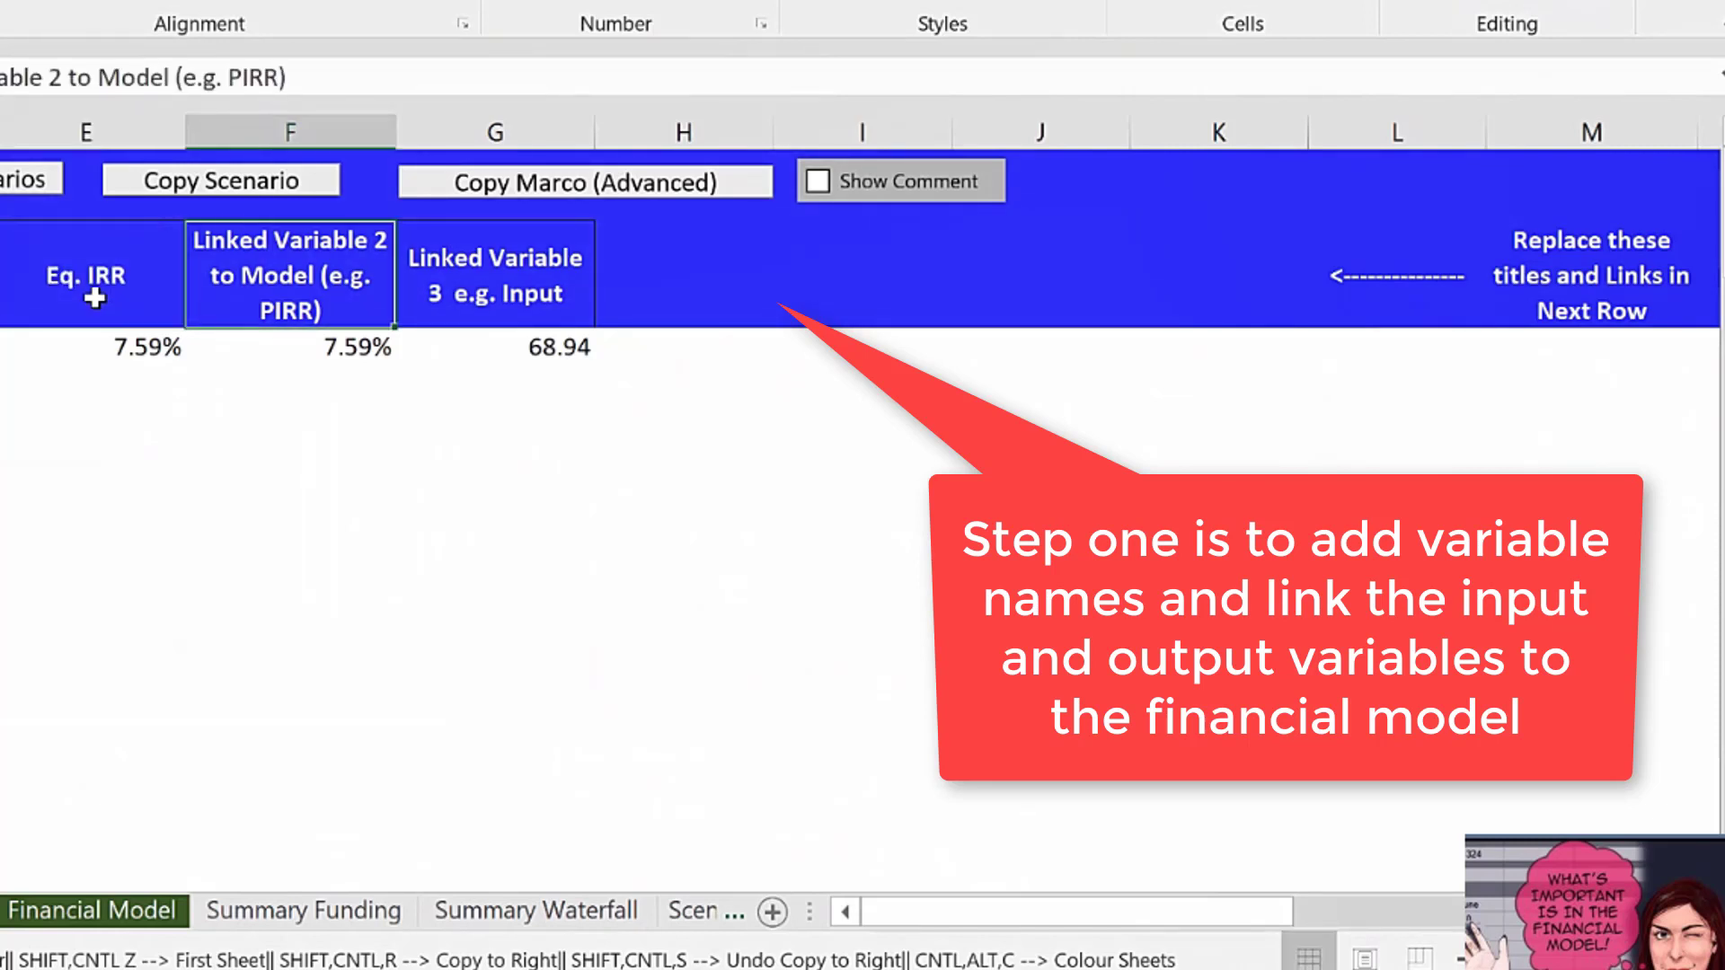
type("DSCR")
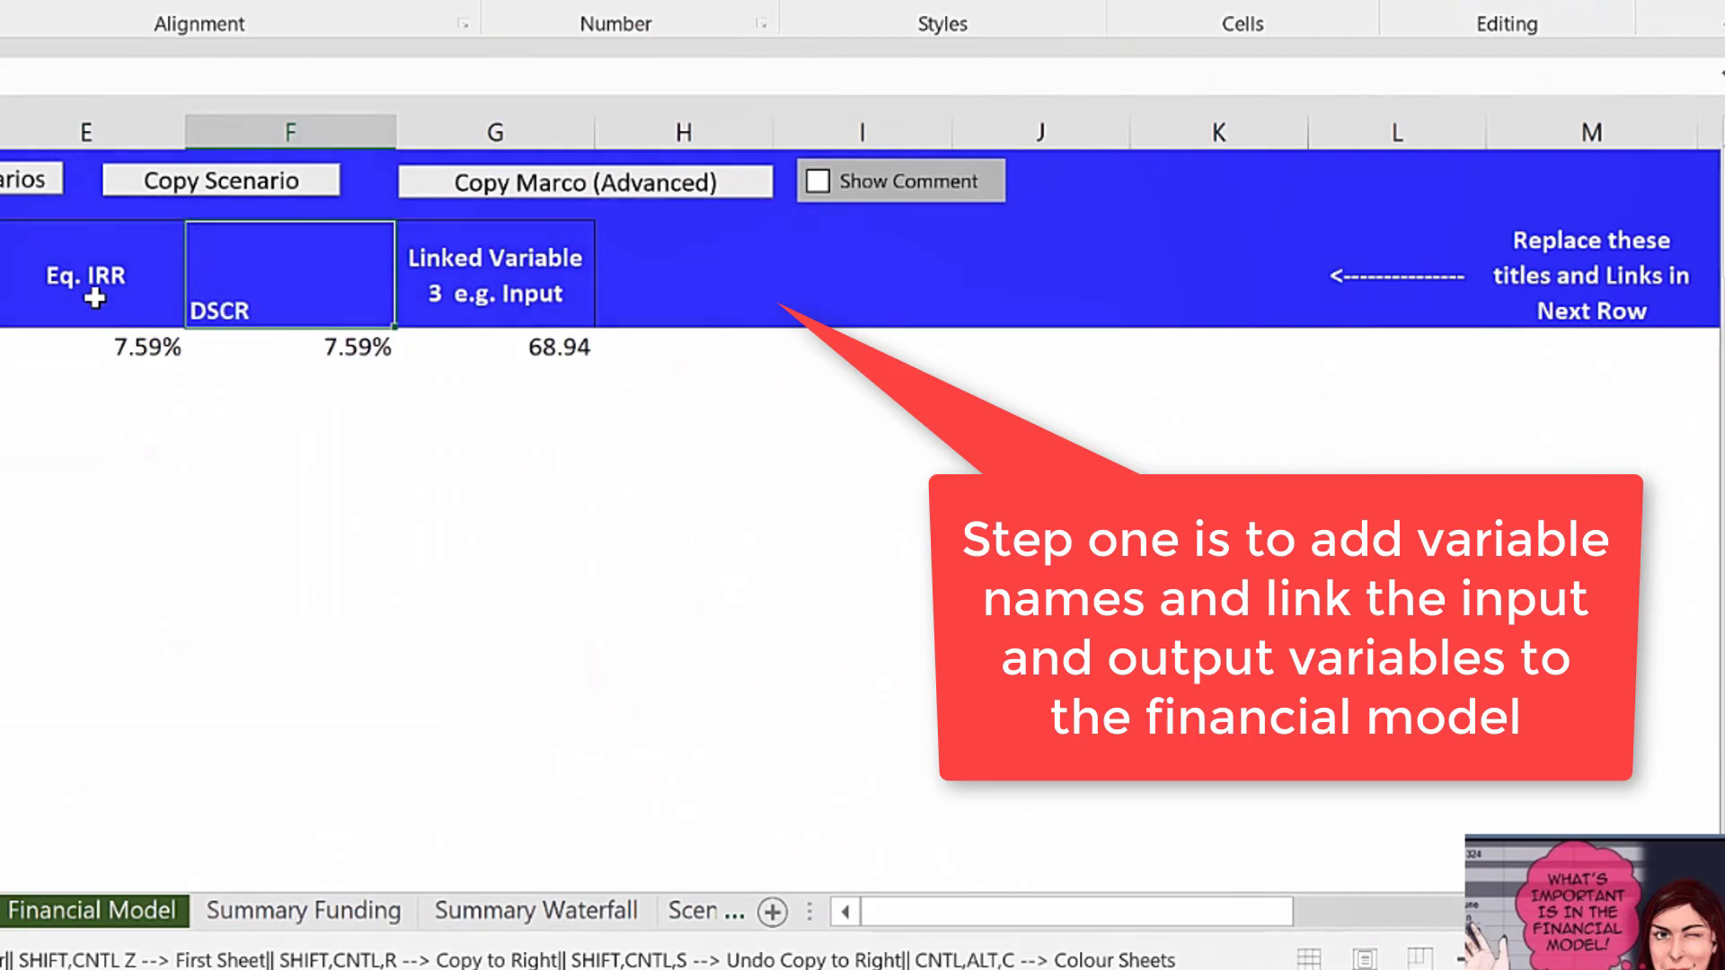
key("Return")
Replace the third linked-variable title with Debt to Capital and add the title Cash flow in column H.
key("Right")
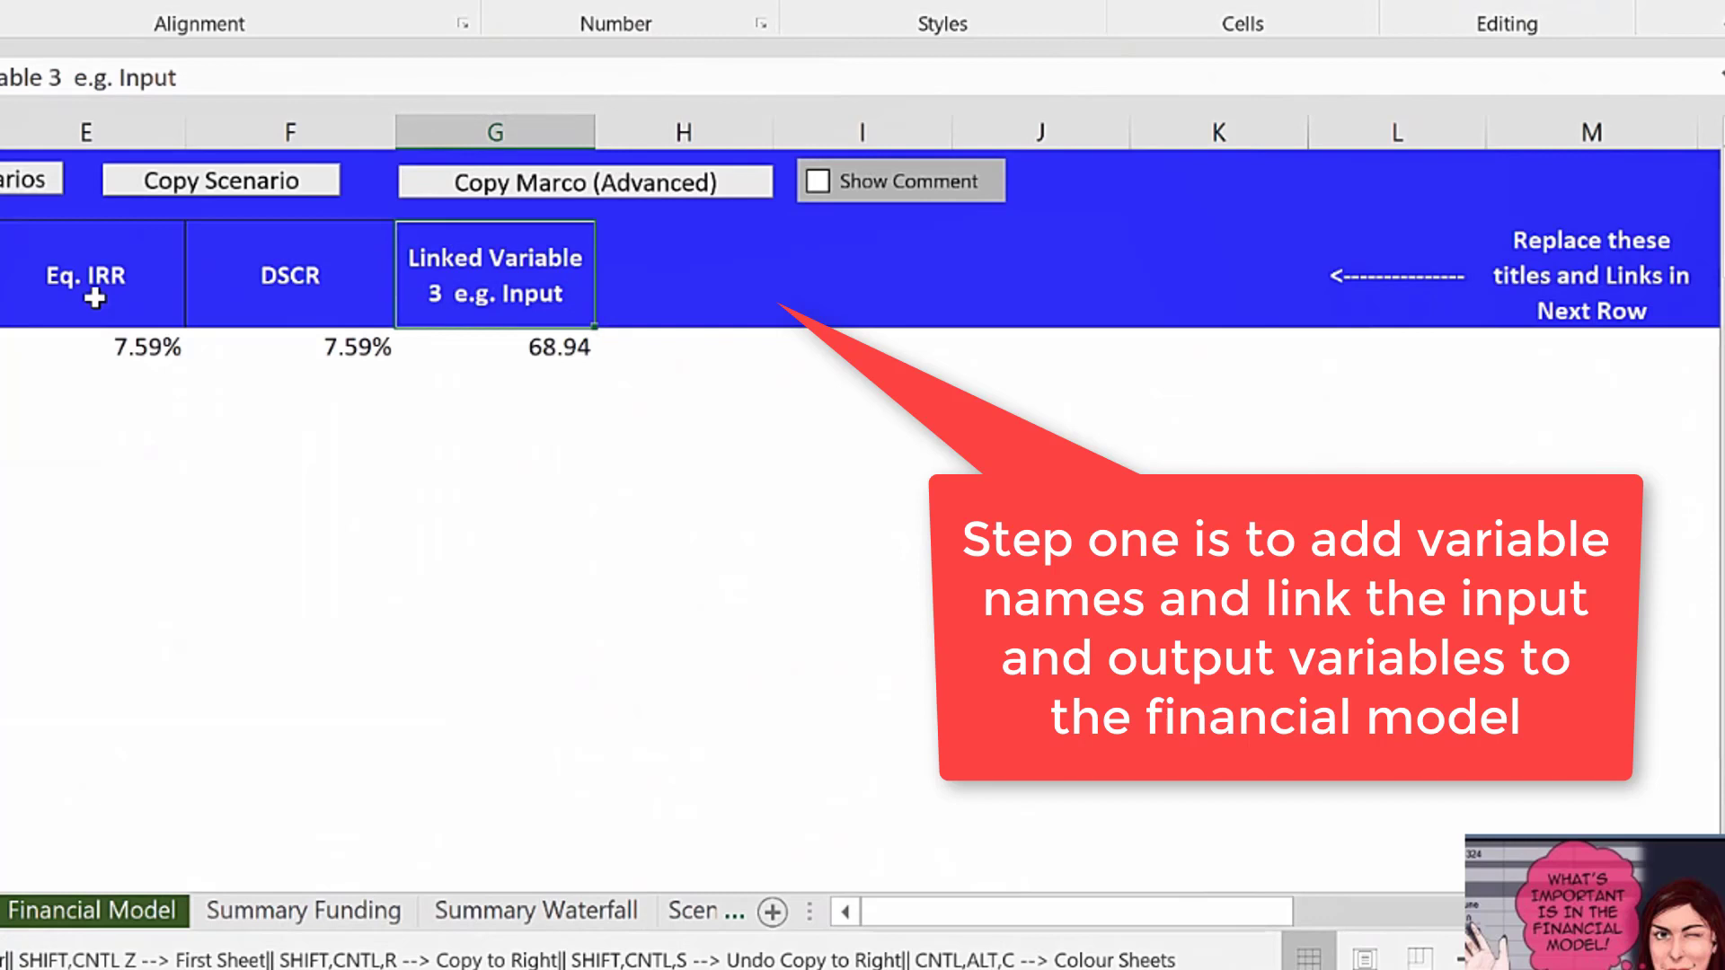
type("Debt to")
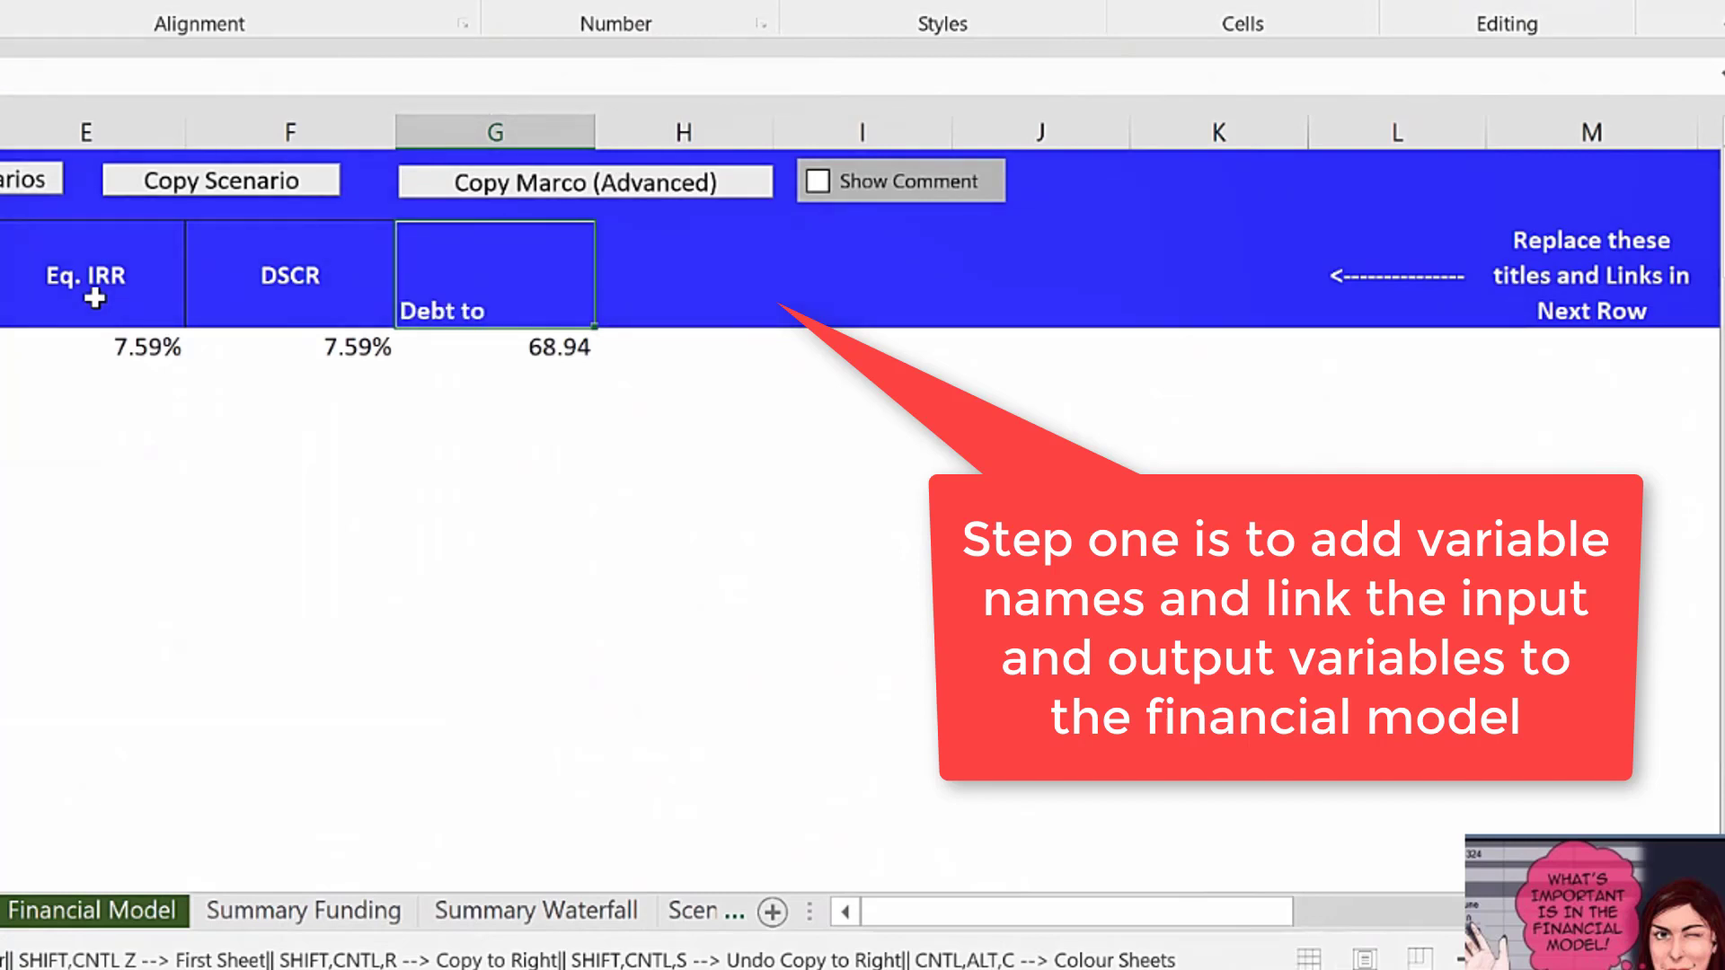
type(" Capital")
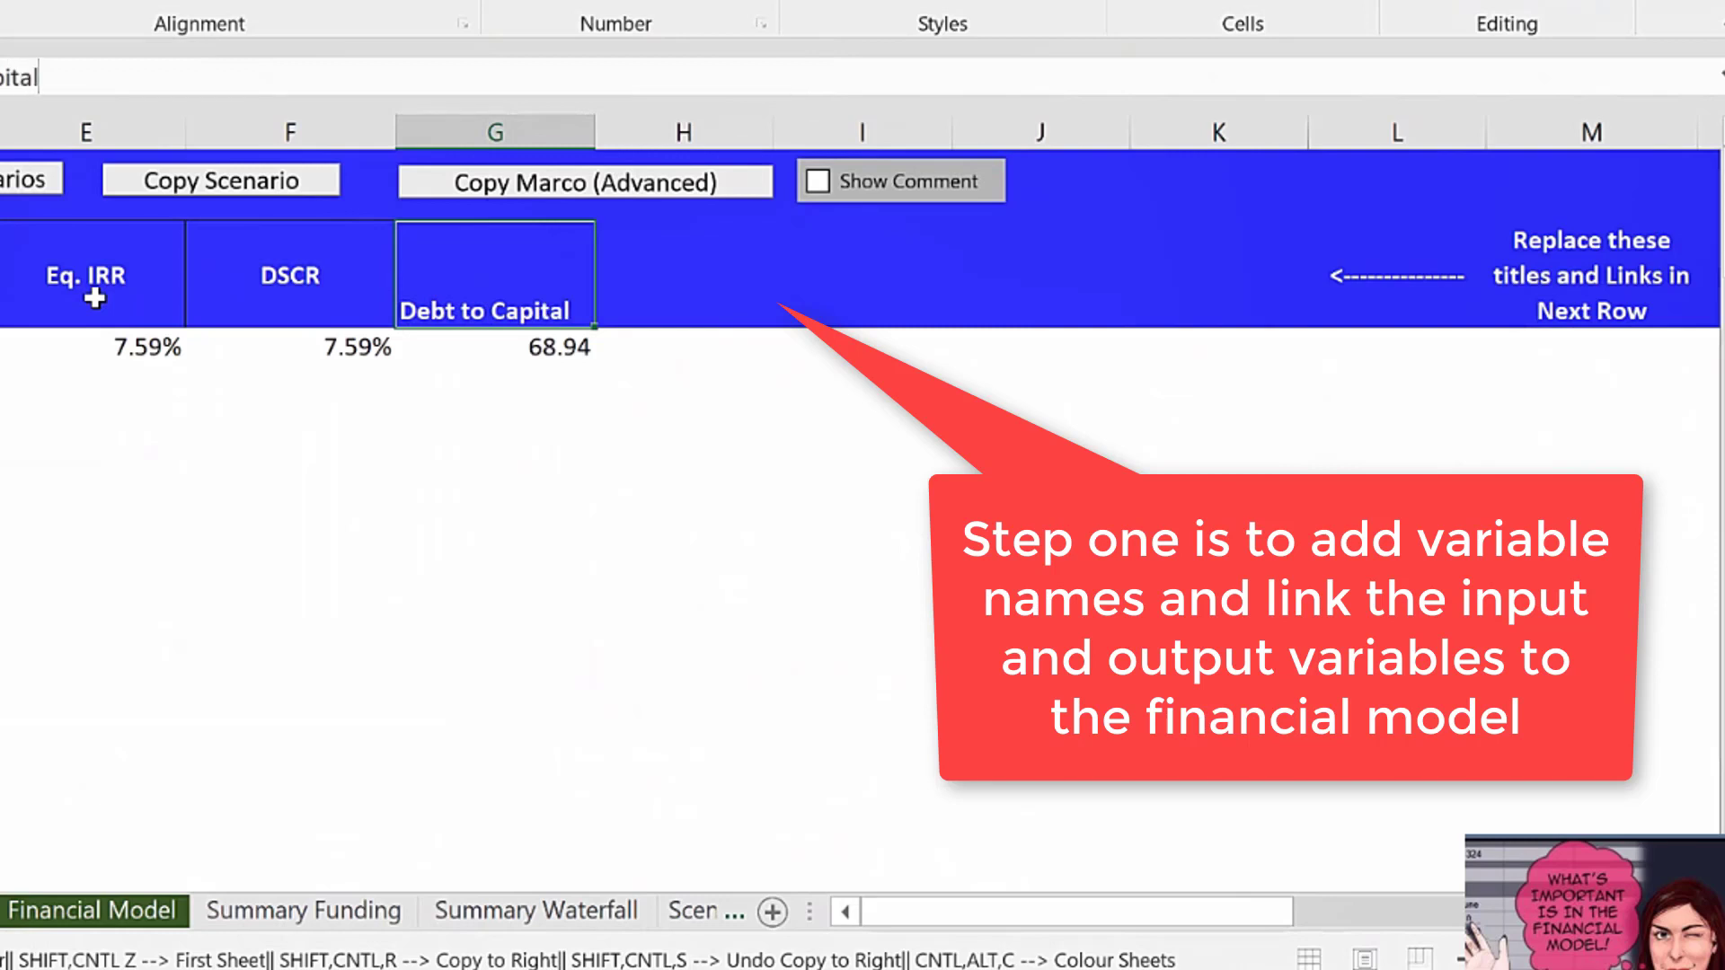
key("ctrl+Return")
key("Down")
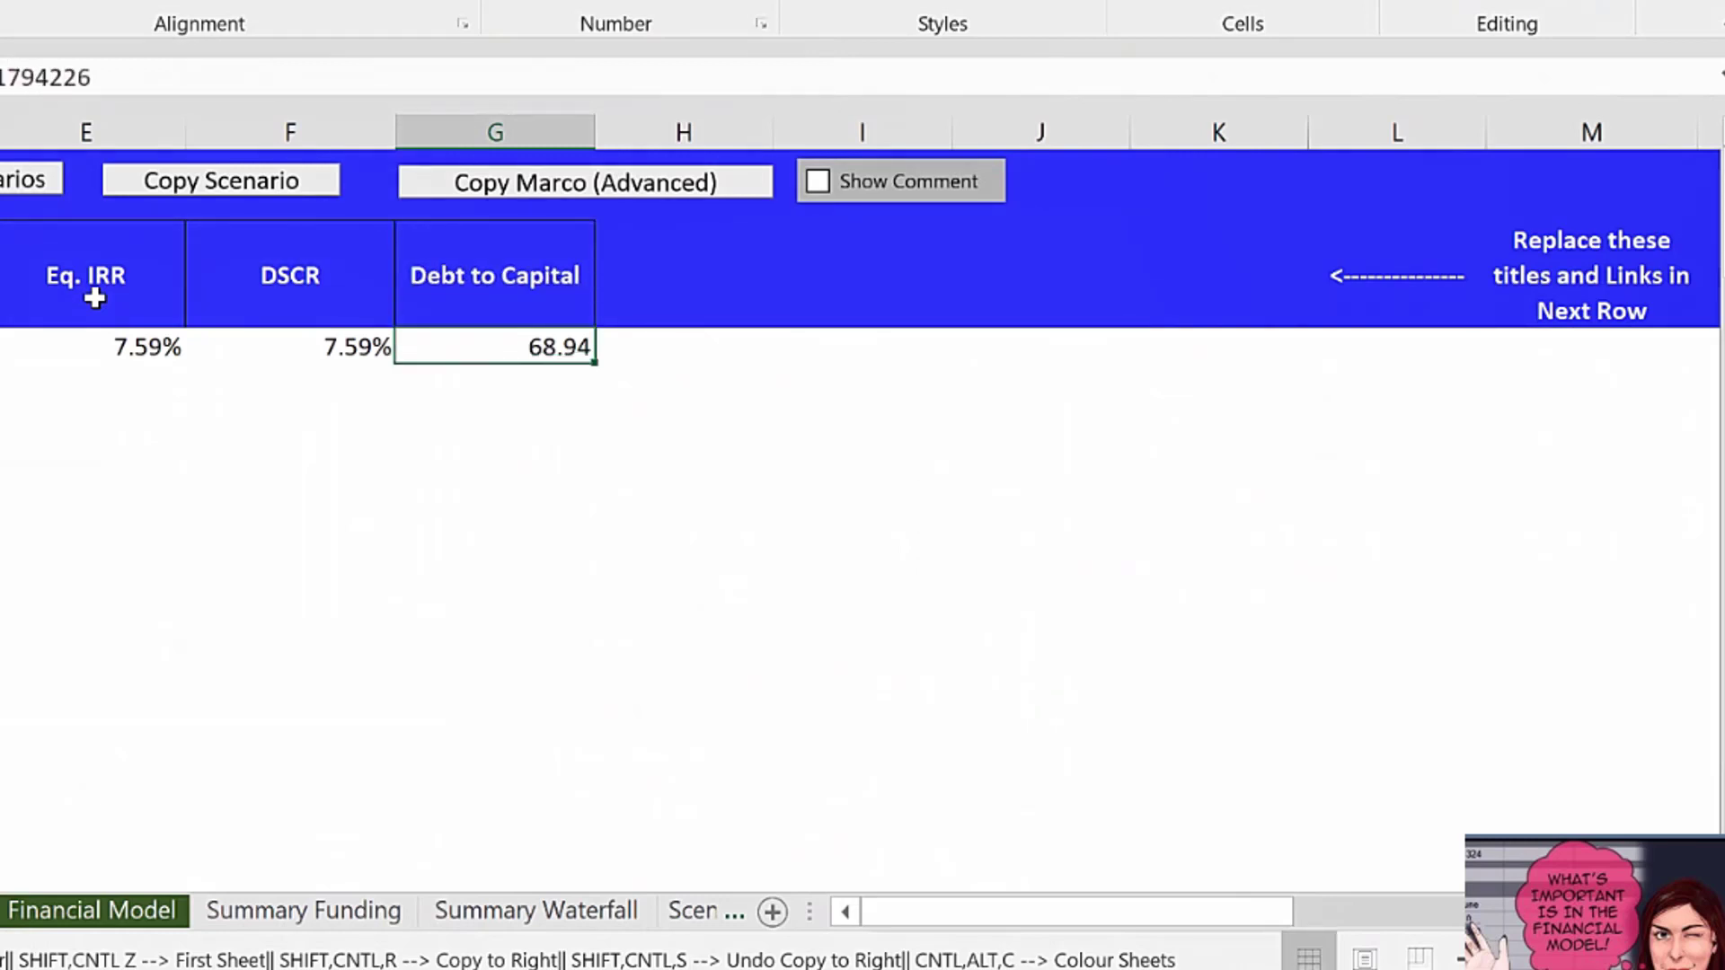
key("Up")
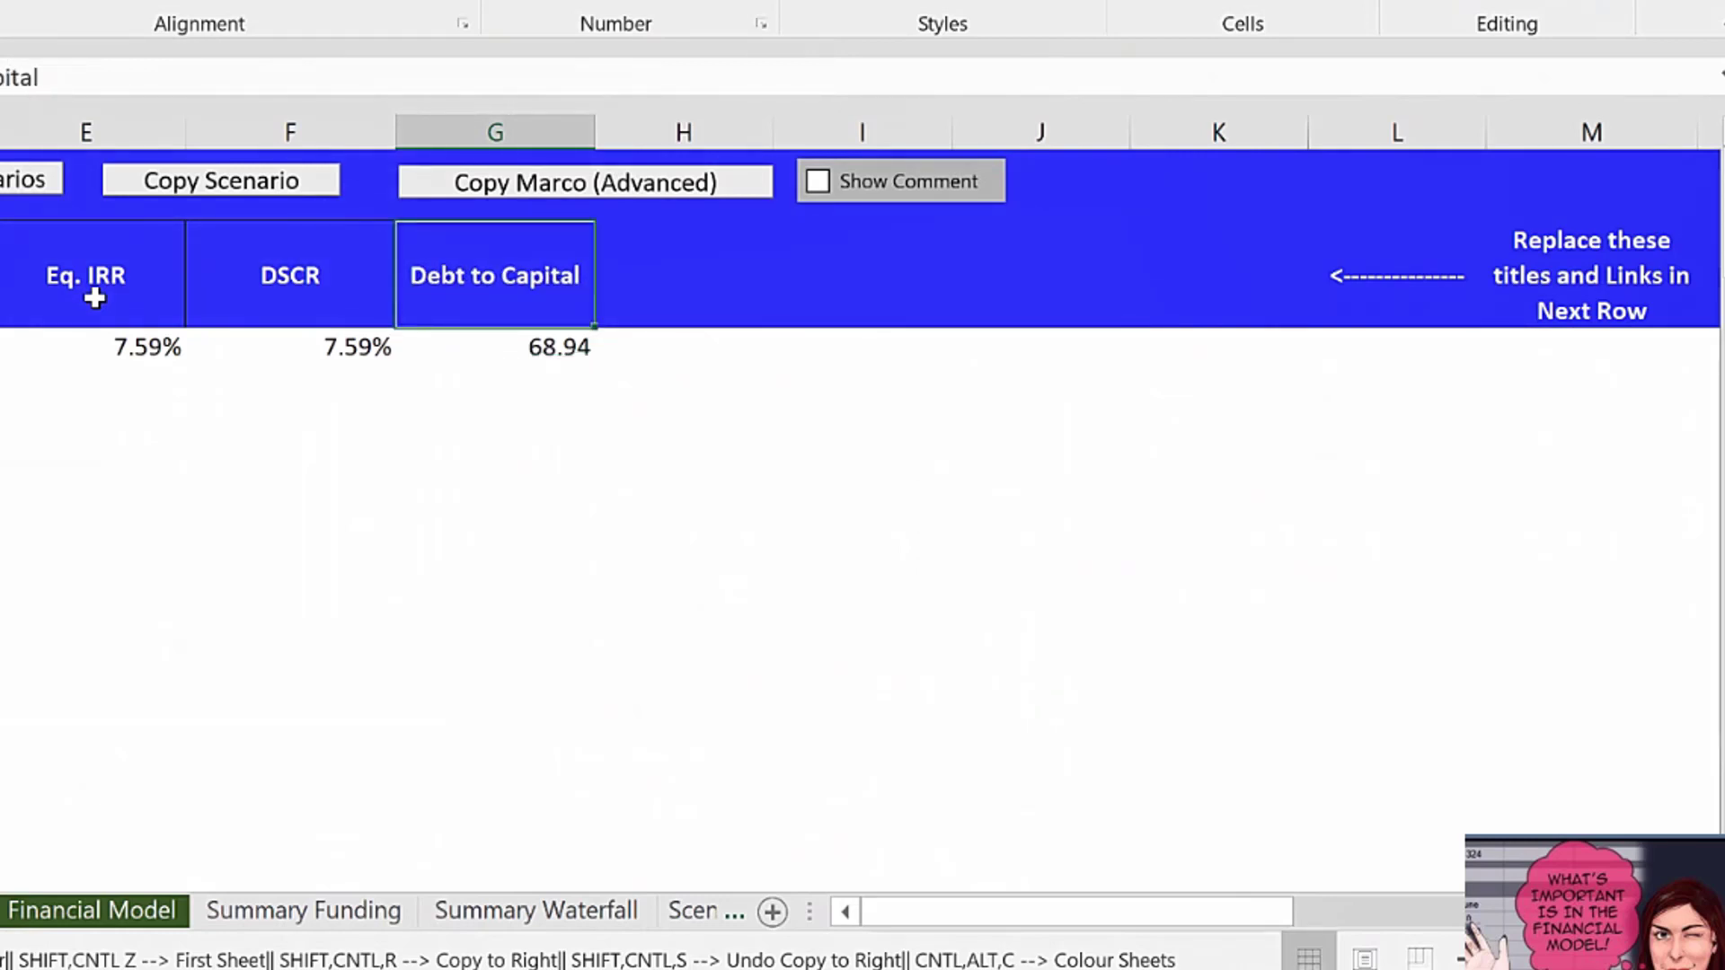
key("Right")
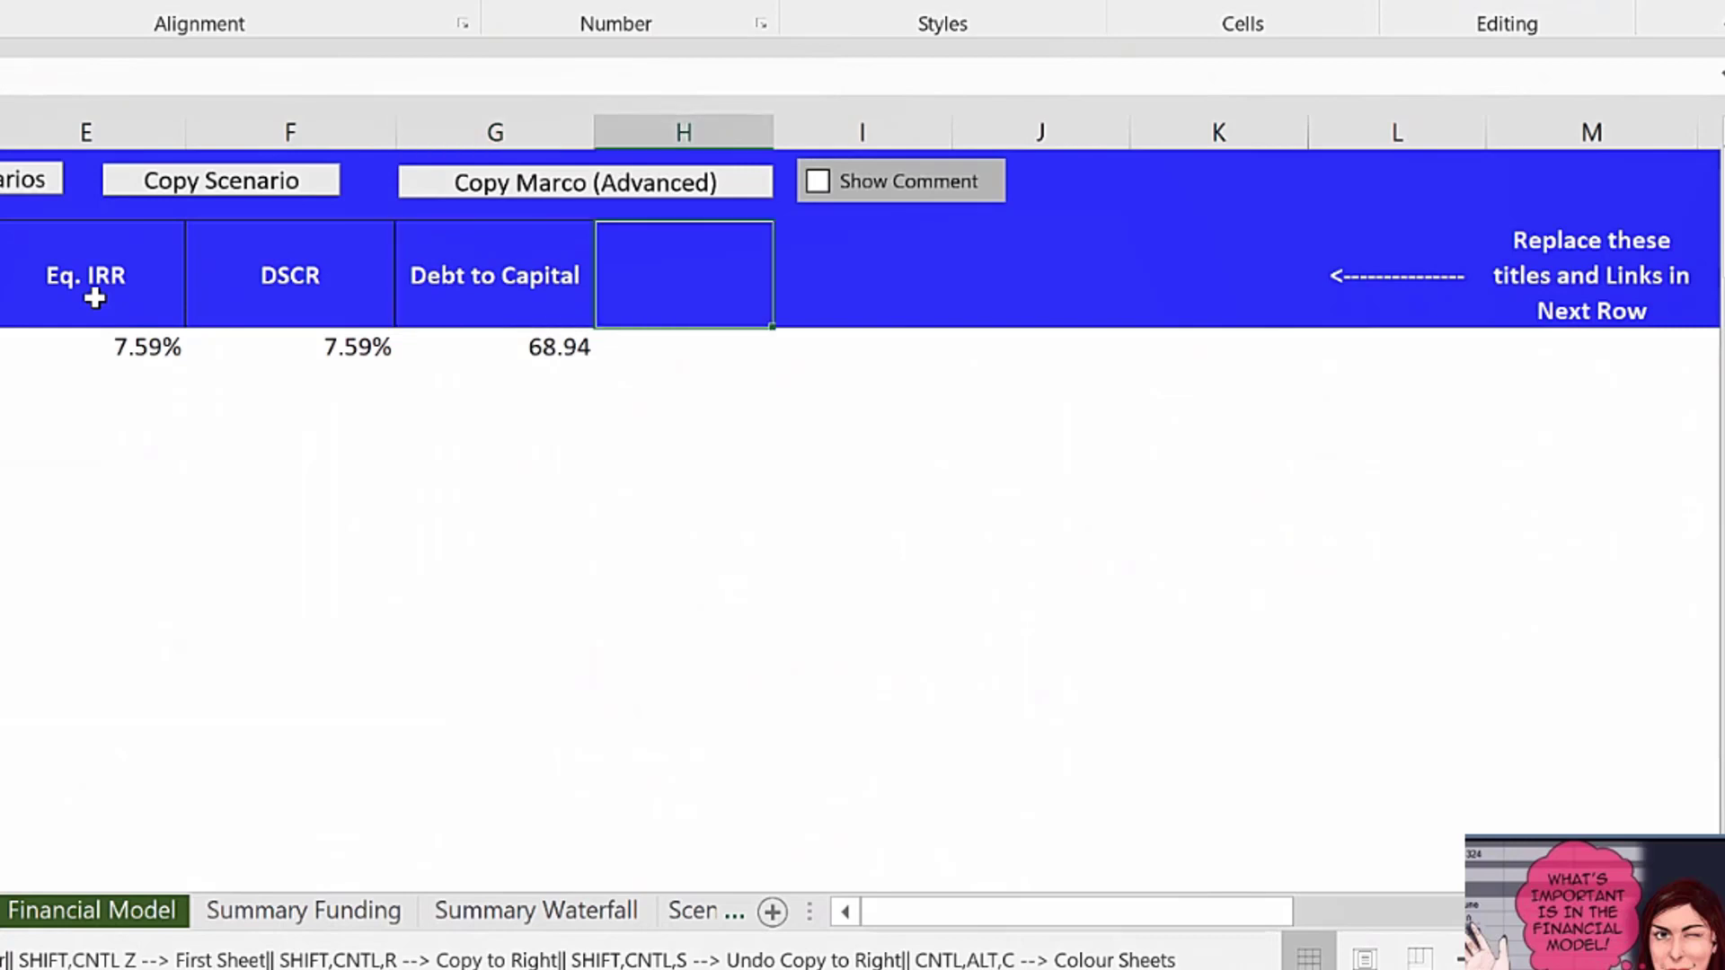
type("Cas")
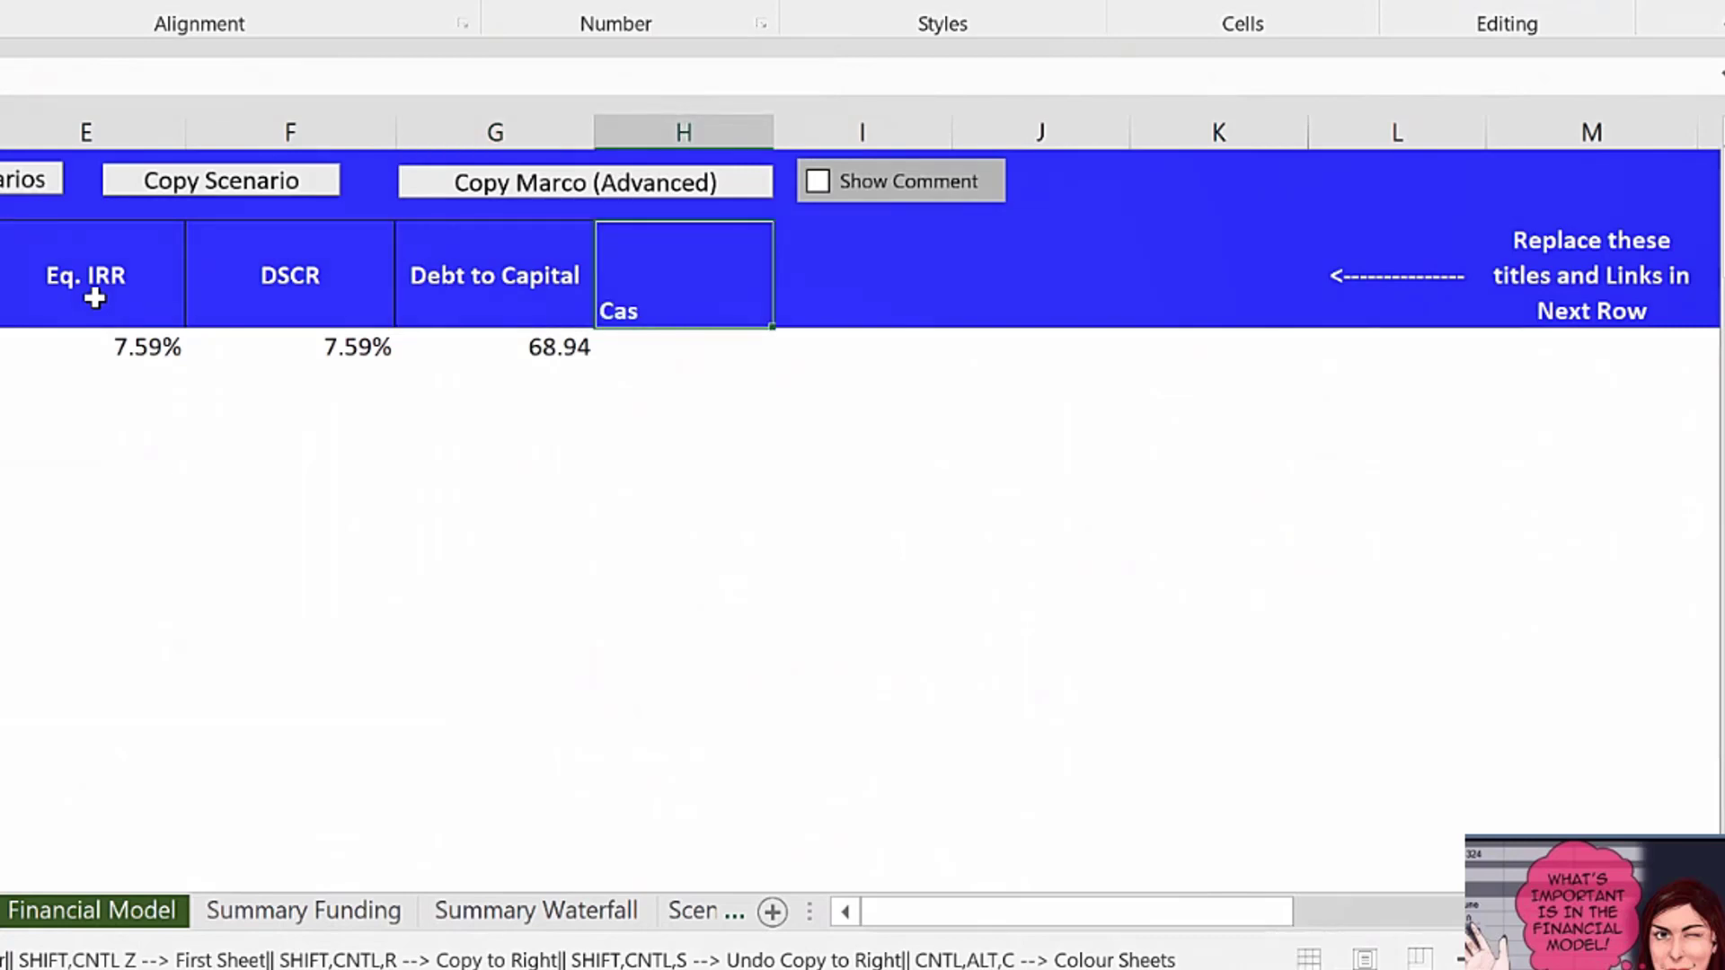
type("h flow")
key("ctrl+Return")
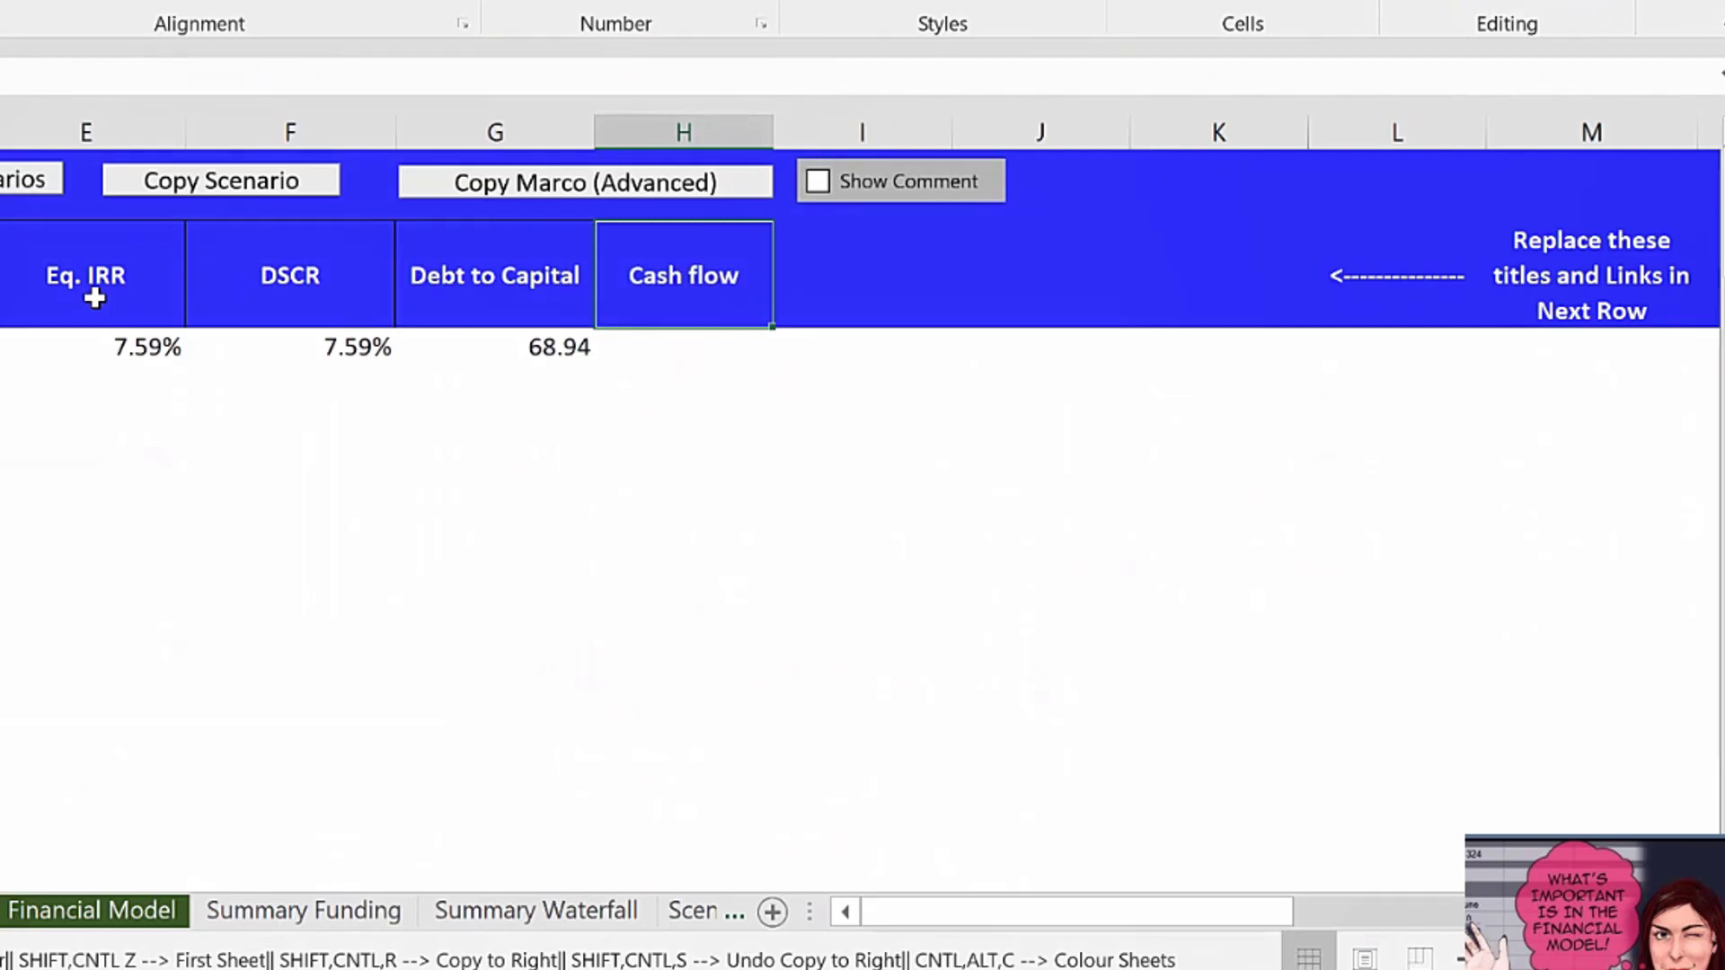
Add the title DSRA as LC in the column I header cell, beside Cash flow.
key("Right")
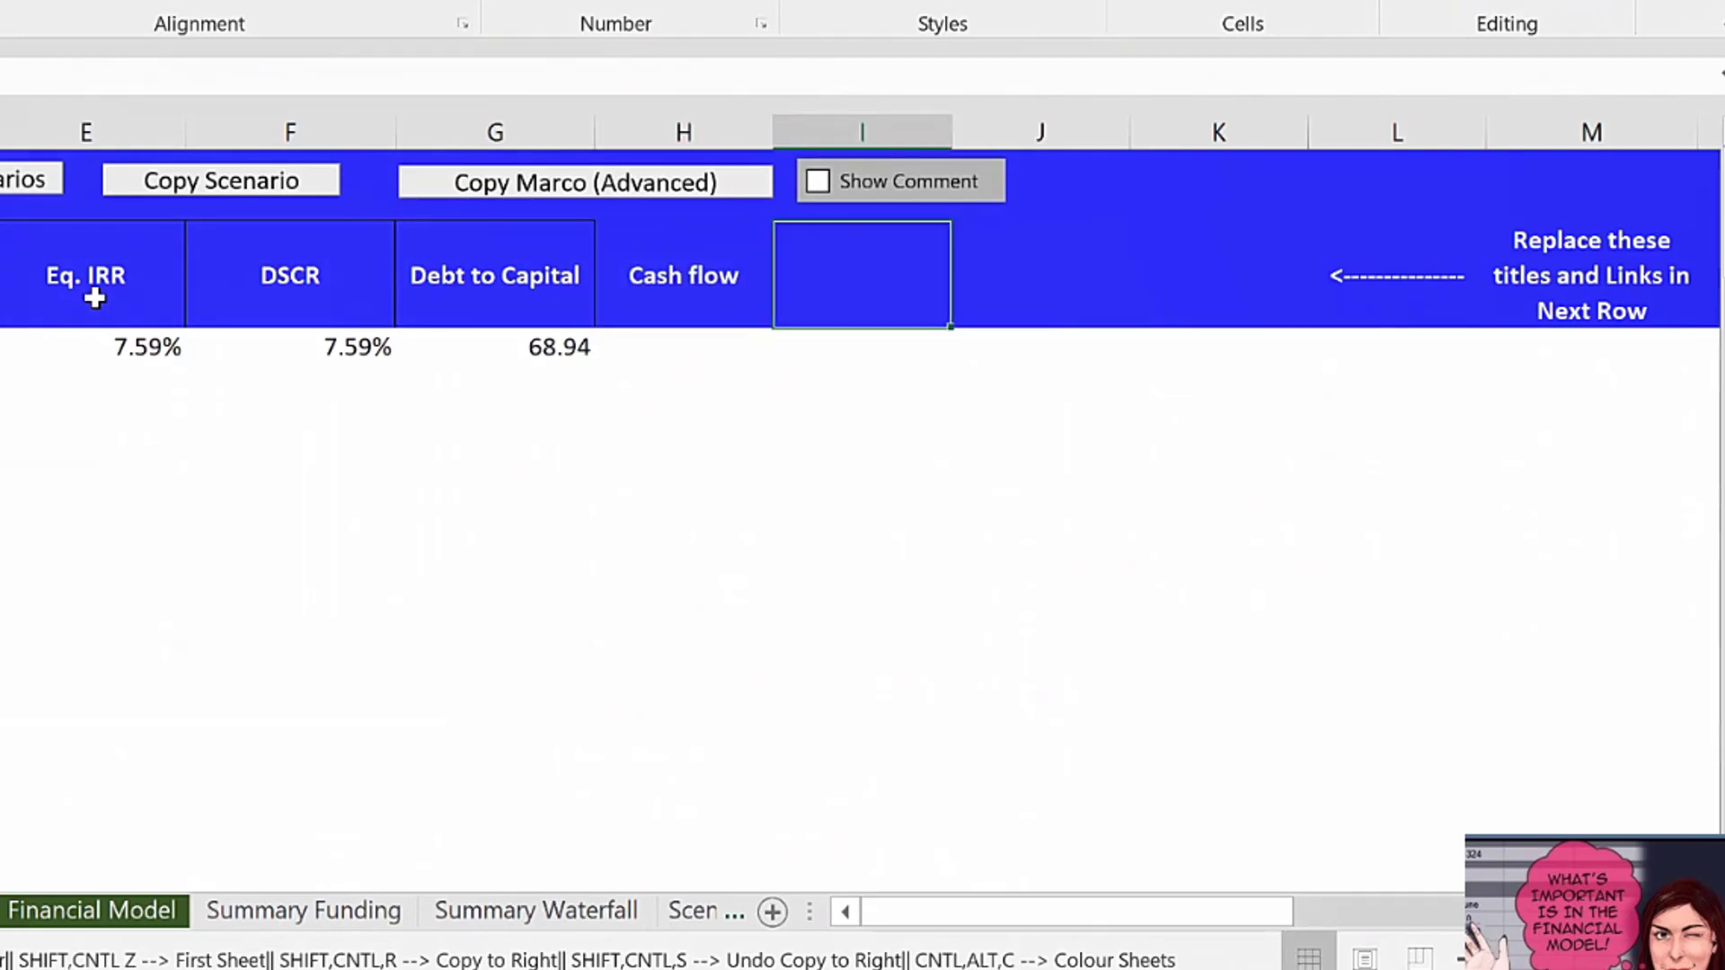
key("Left")
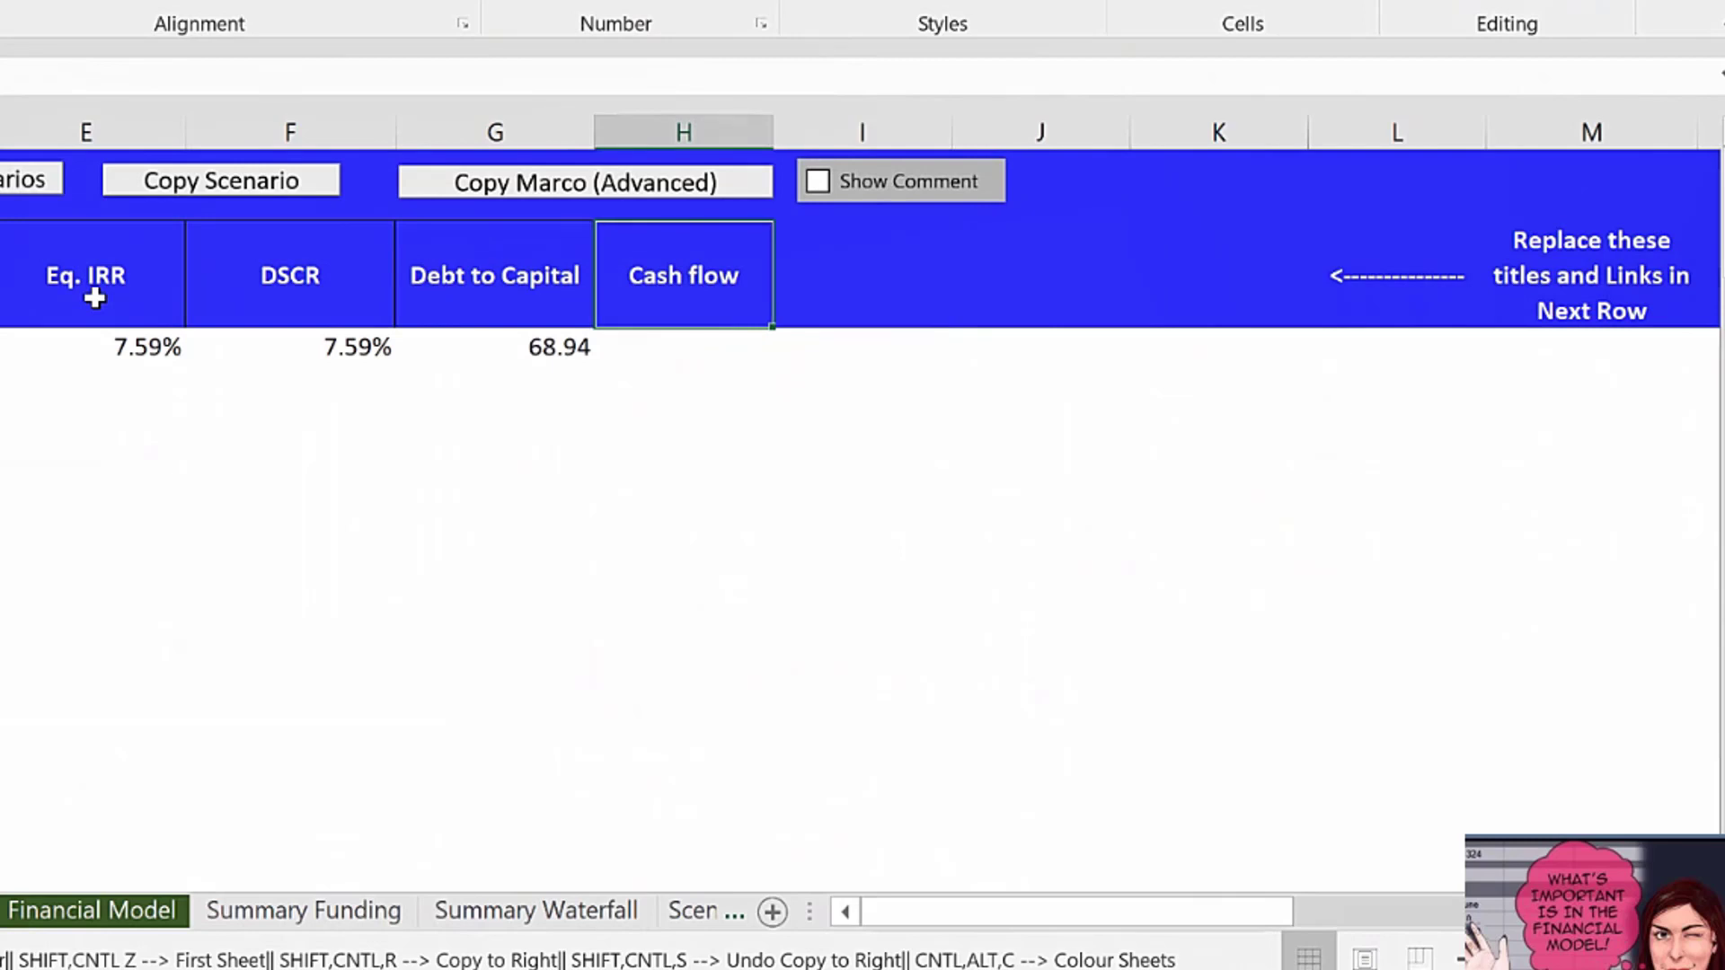
key("Left")
key("Left")
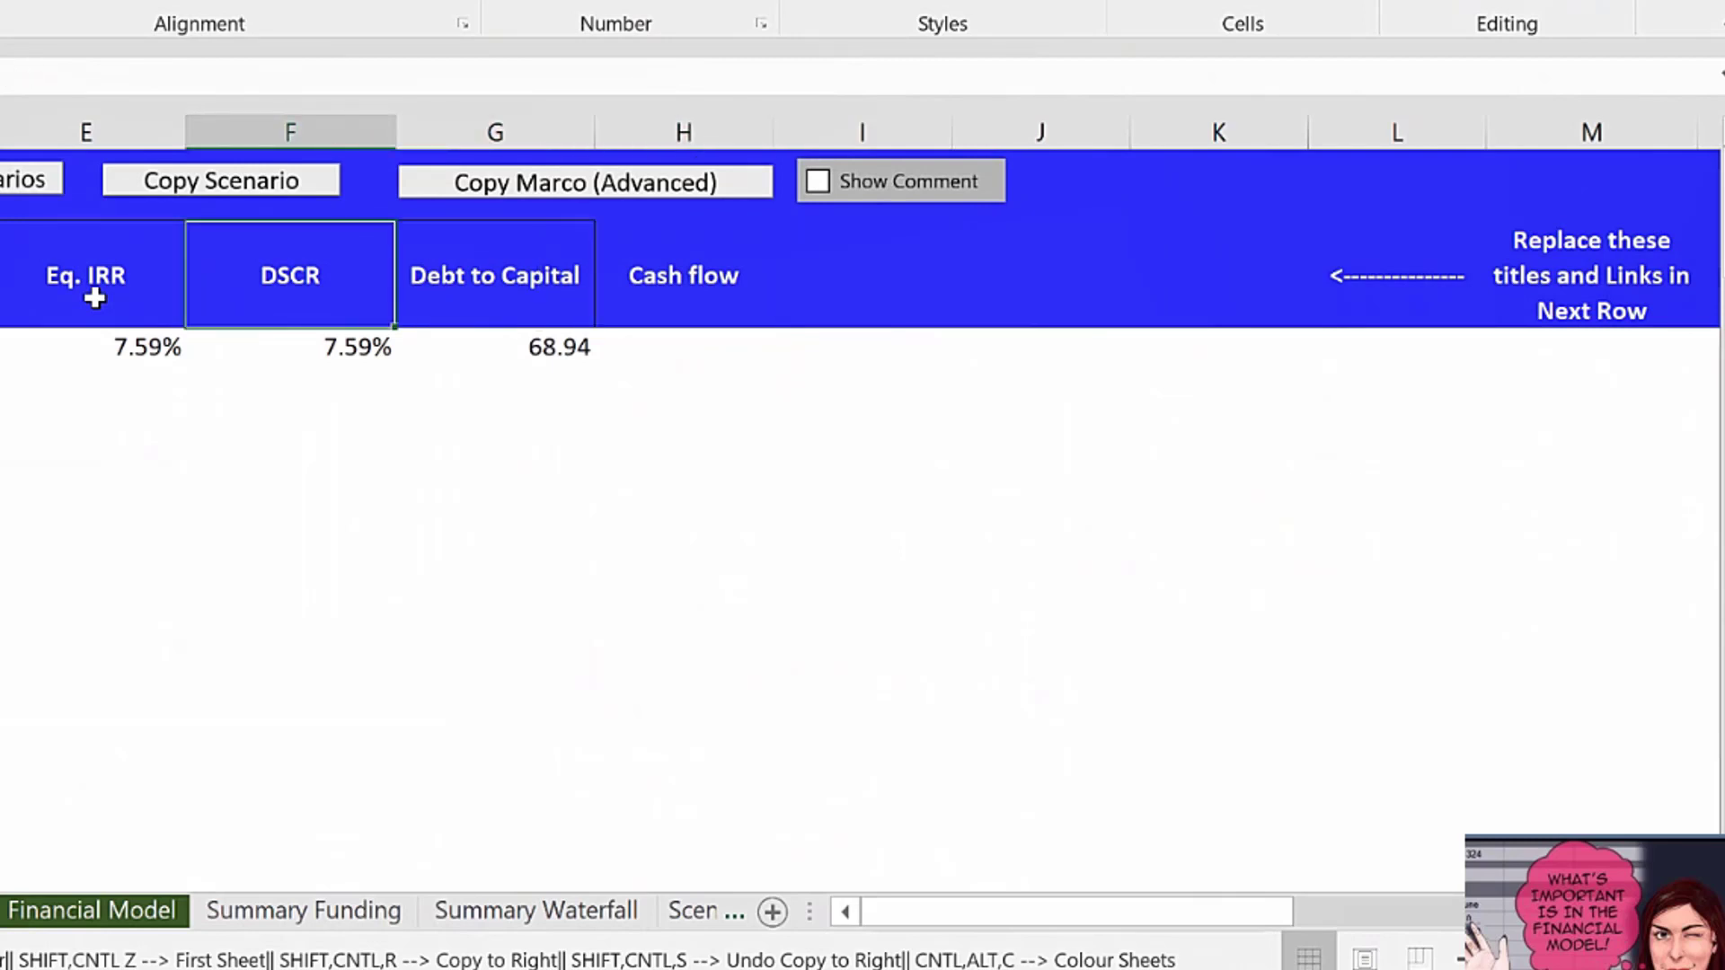
key("Right")
key("Right")
key("Right")
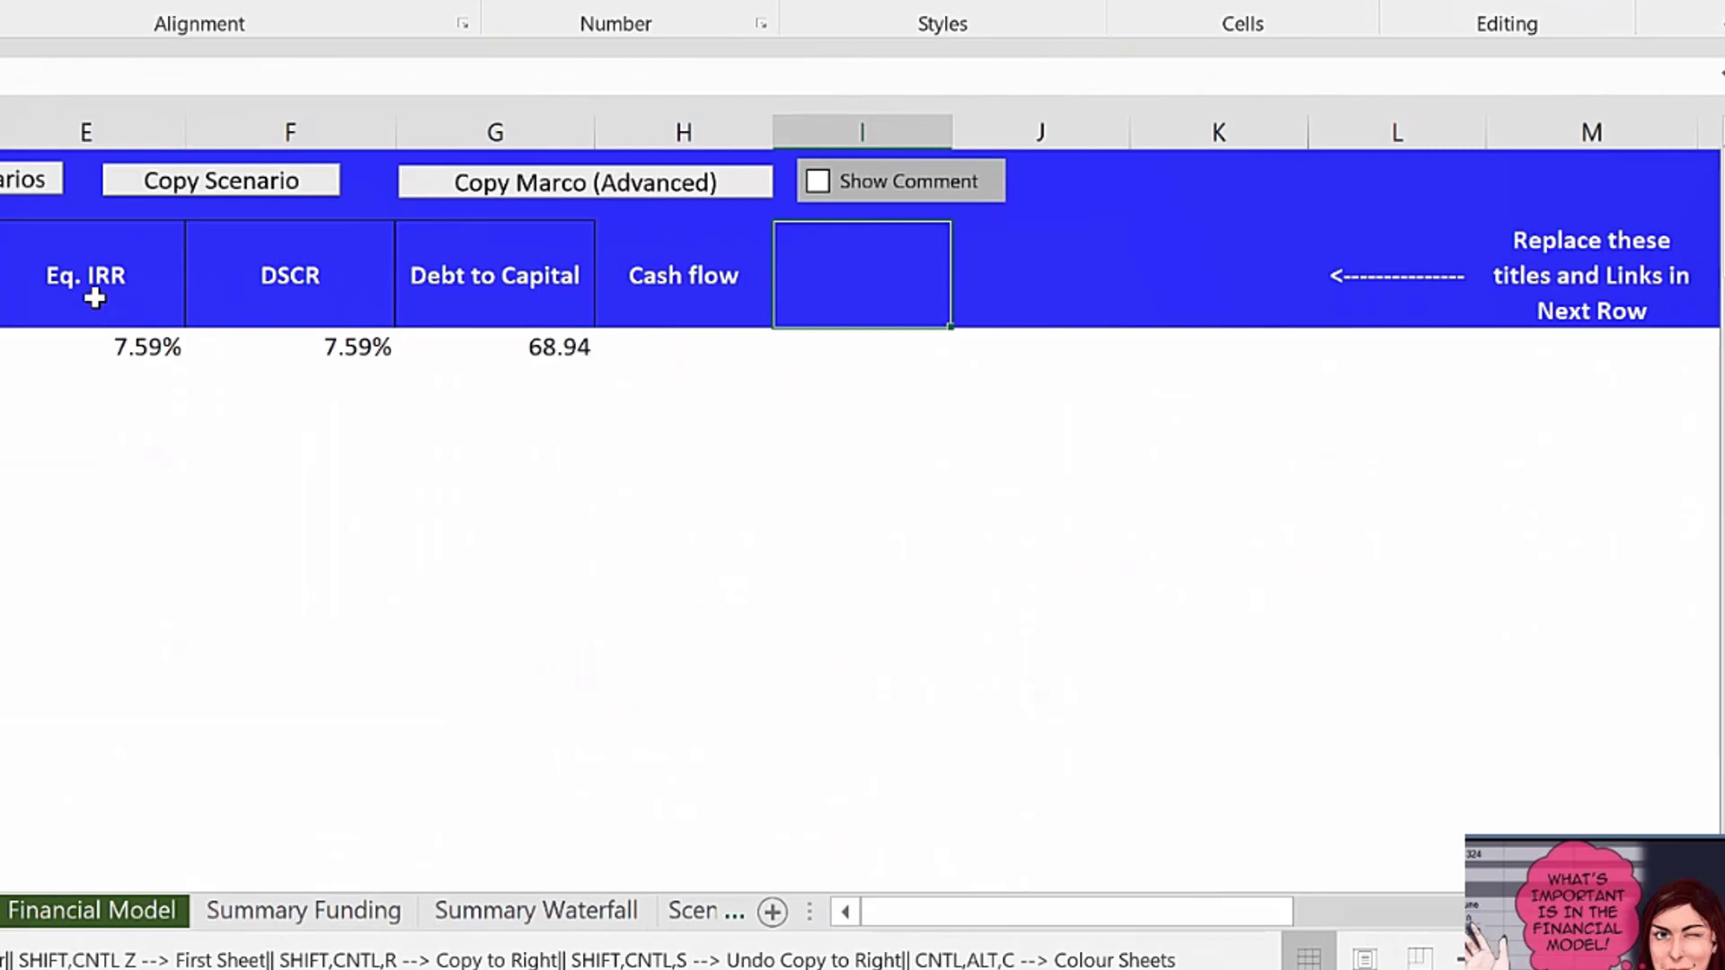
type("DSC")
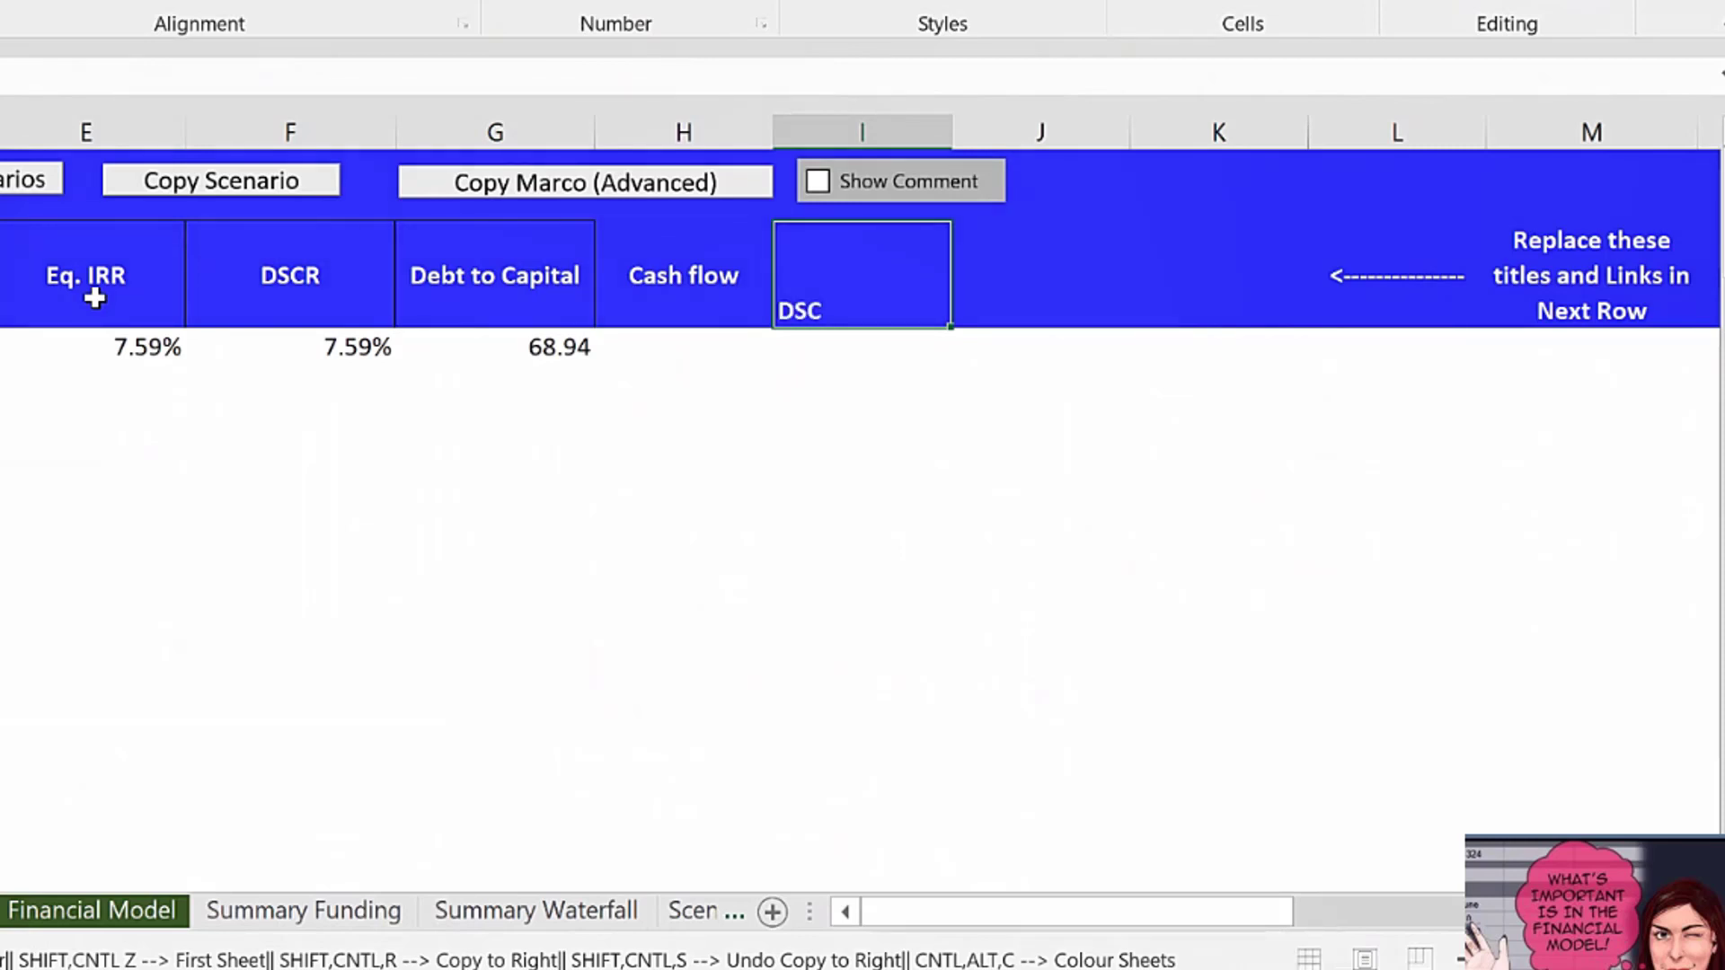
key("BackSpace")
type("RA as LC")
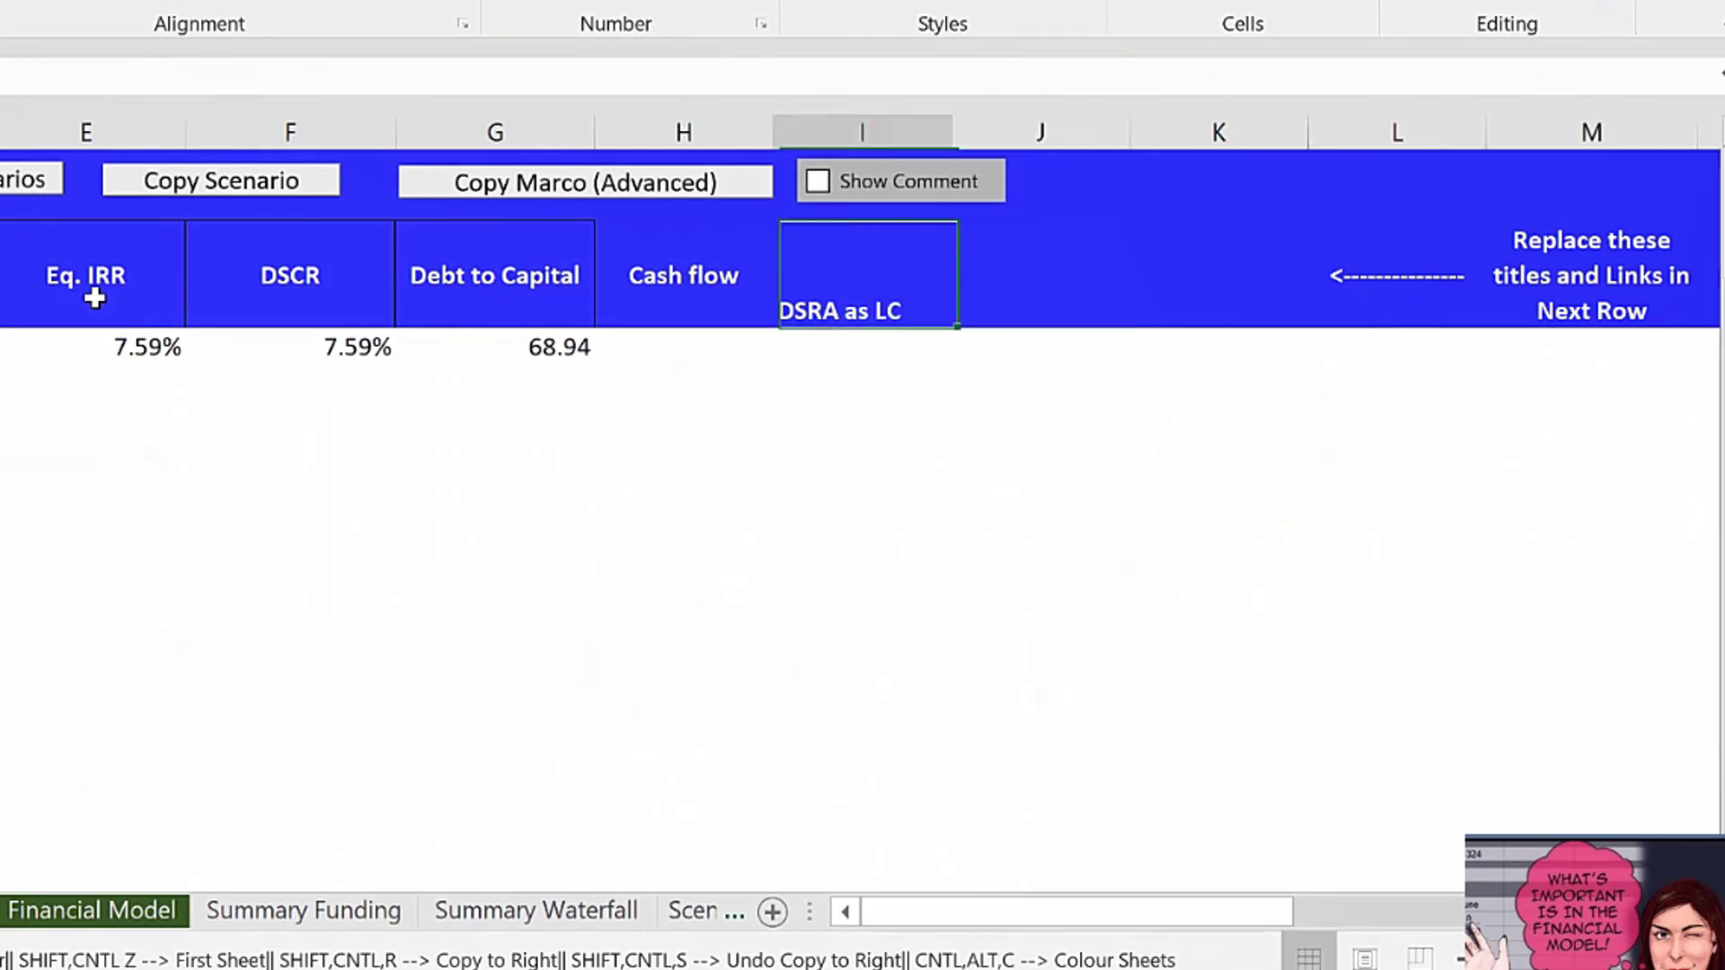
Copy the Debt to Capital title's formatting to the Cash flow and DSRA as LC title cells.
left_click(479, 292)
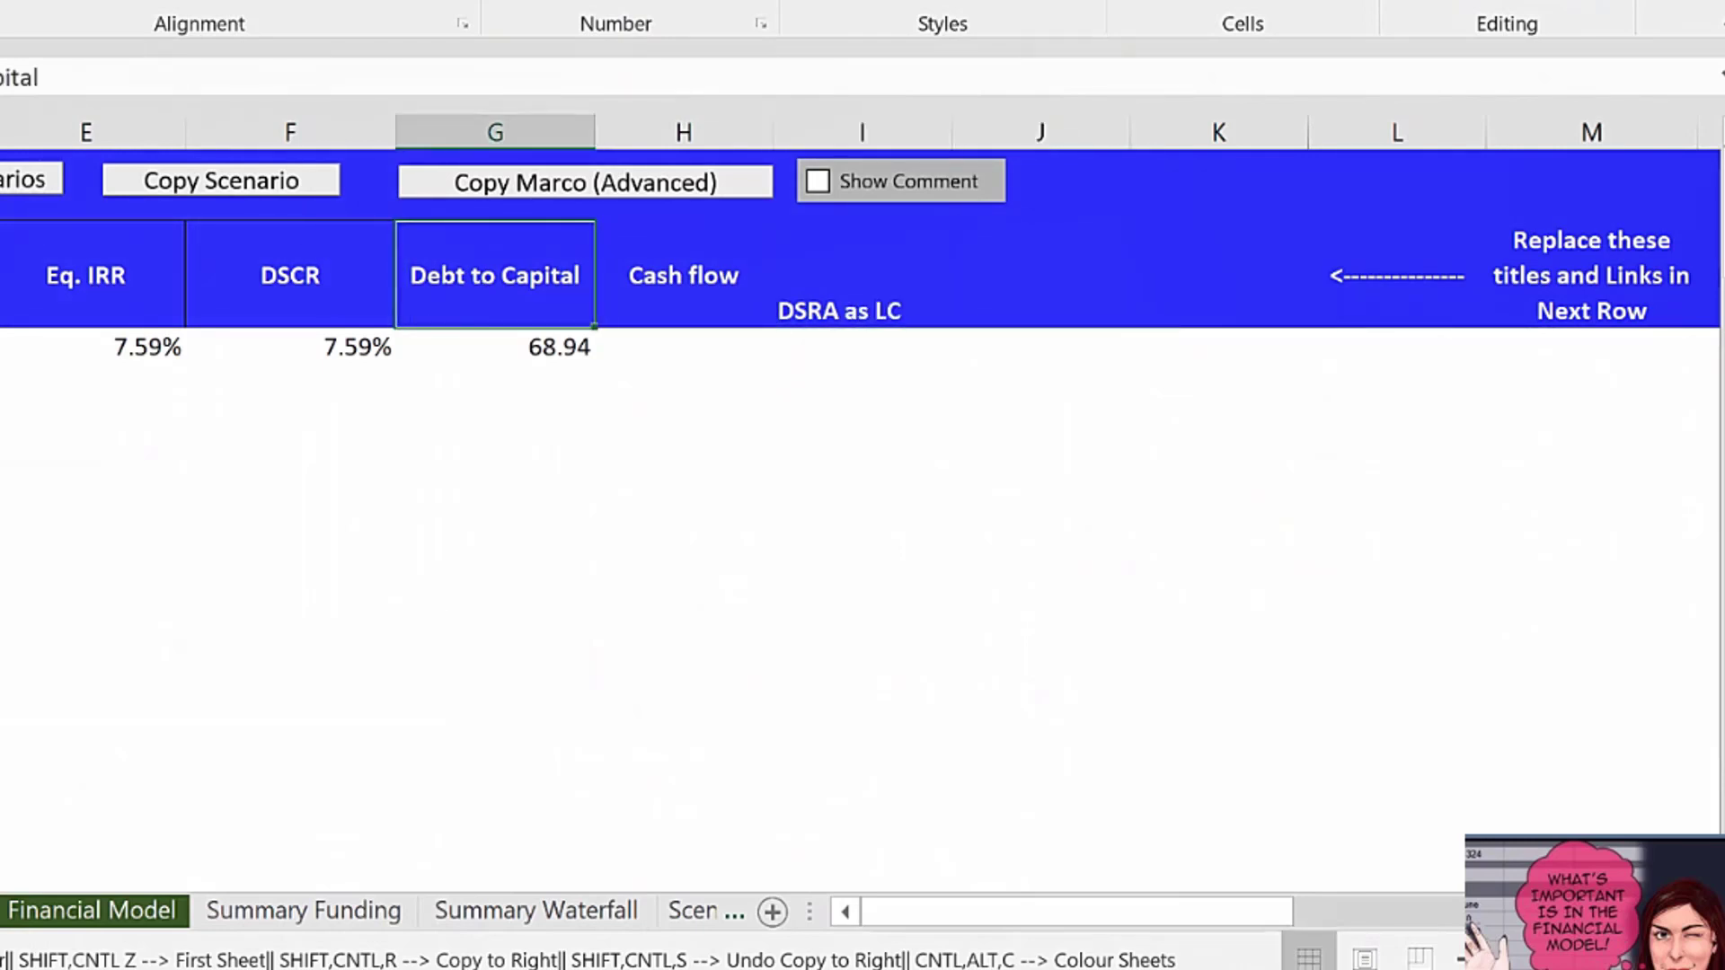
key("ctrl+c")
left_click(662, 260)
left_click(833, 288)
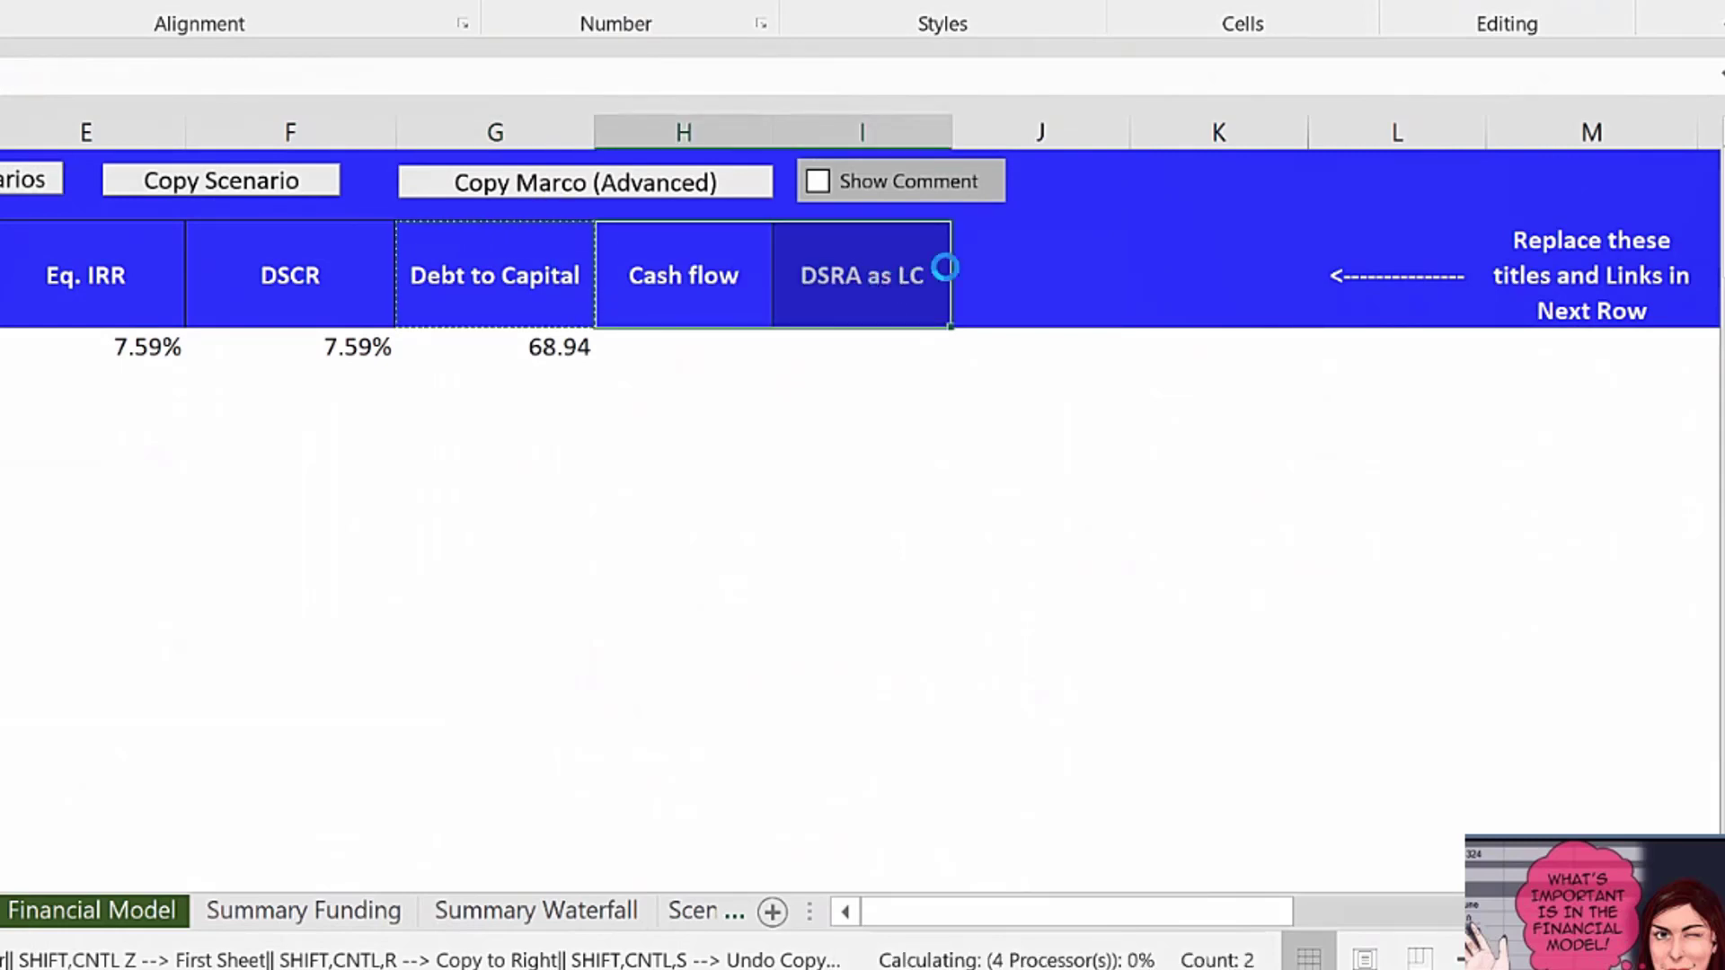
Add the title DSRA in CFADS in column J and give it the formatting of the DSRA as LC title.
left_click(1024, 266)
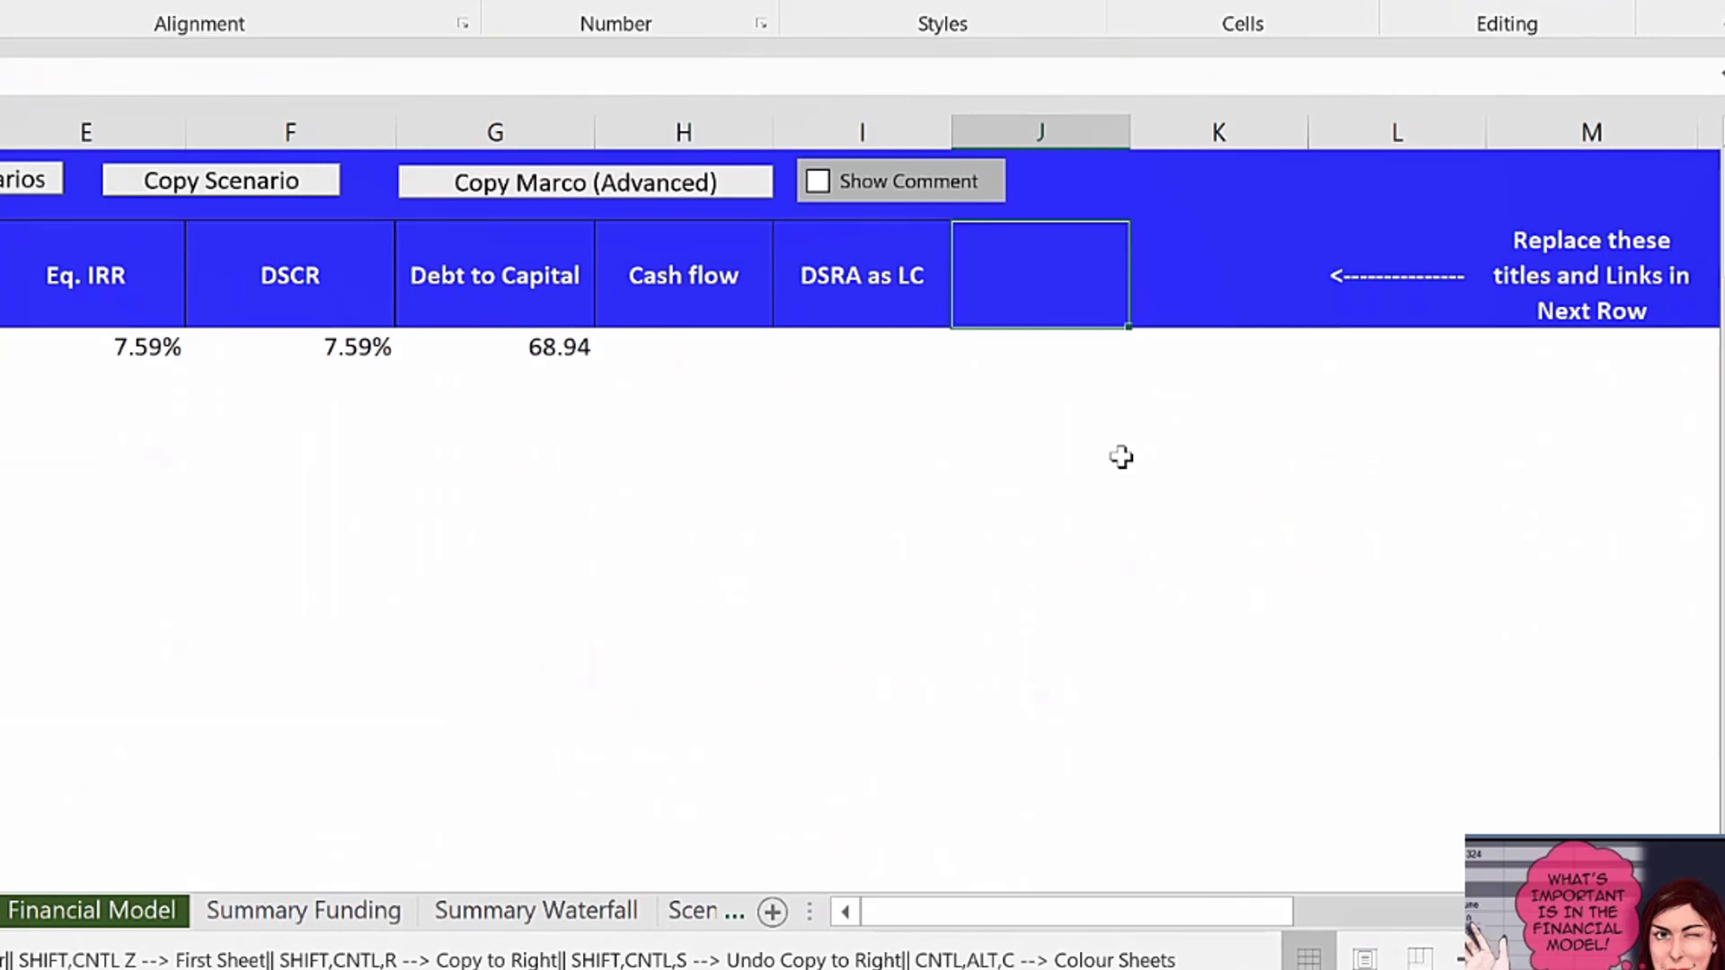
type("DSRA")
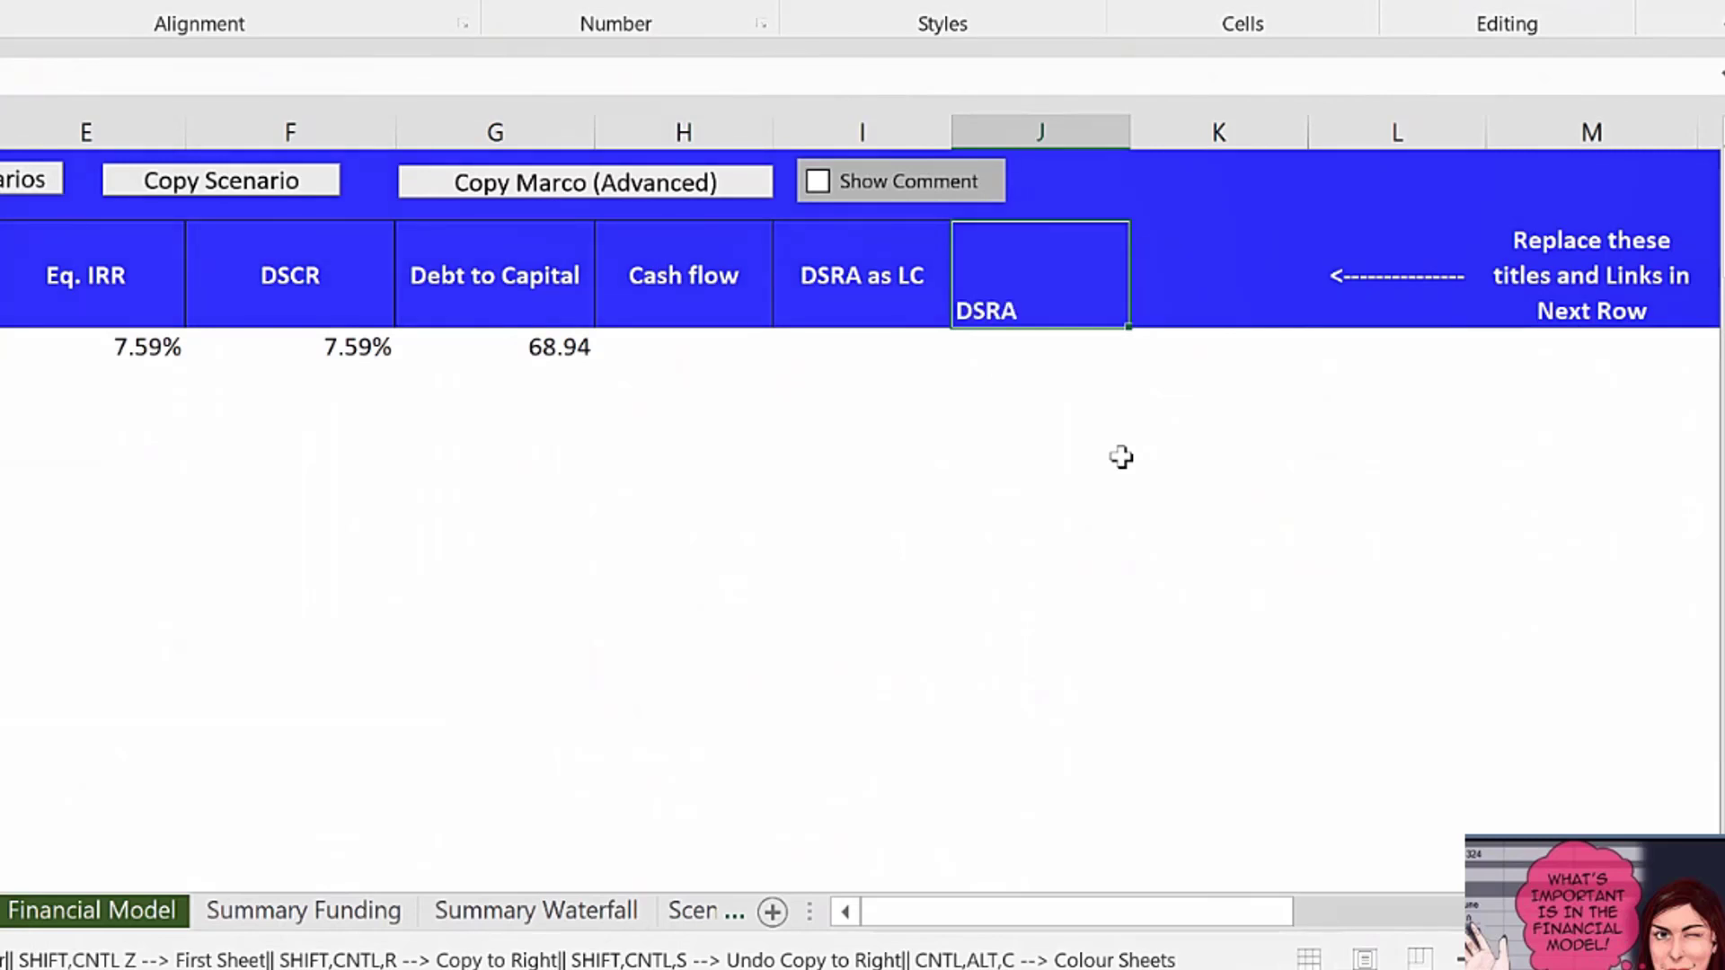
type(" in CFADS")
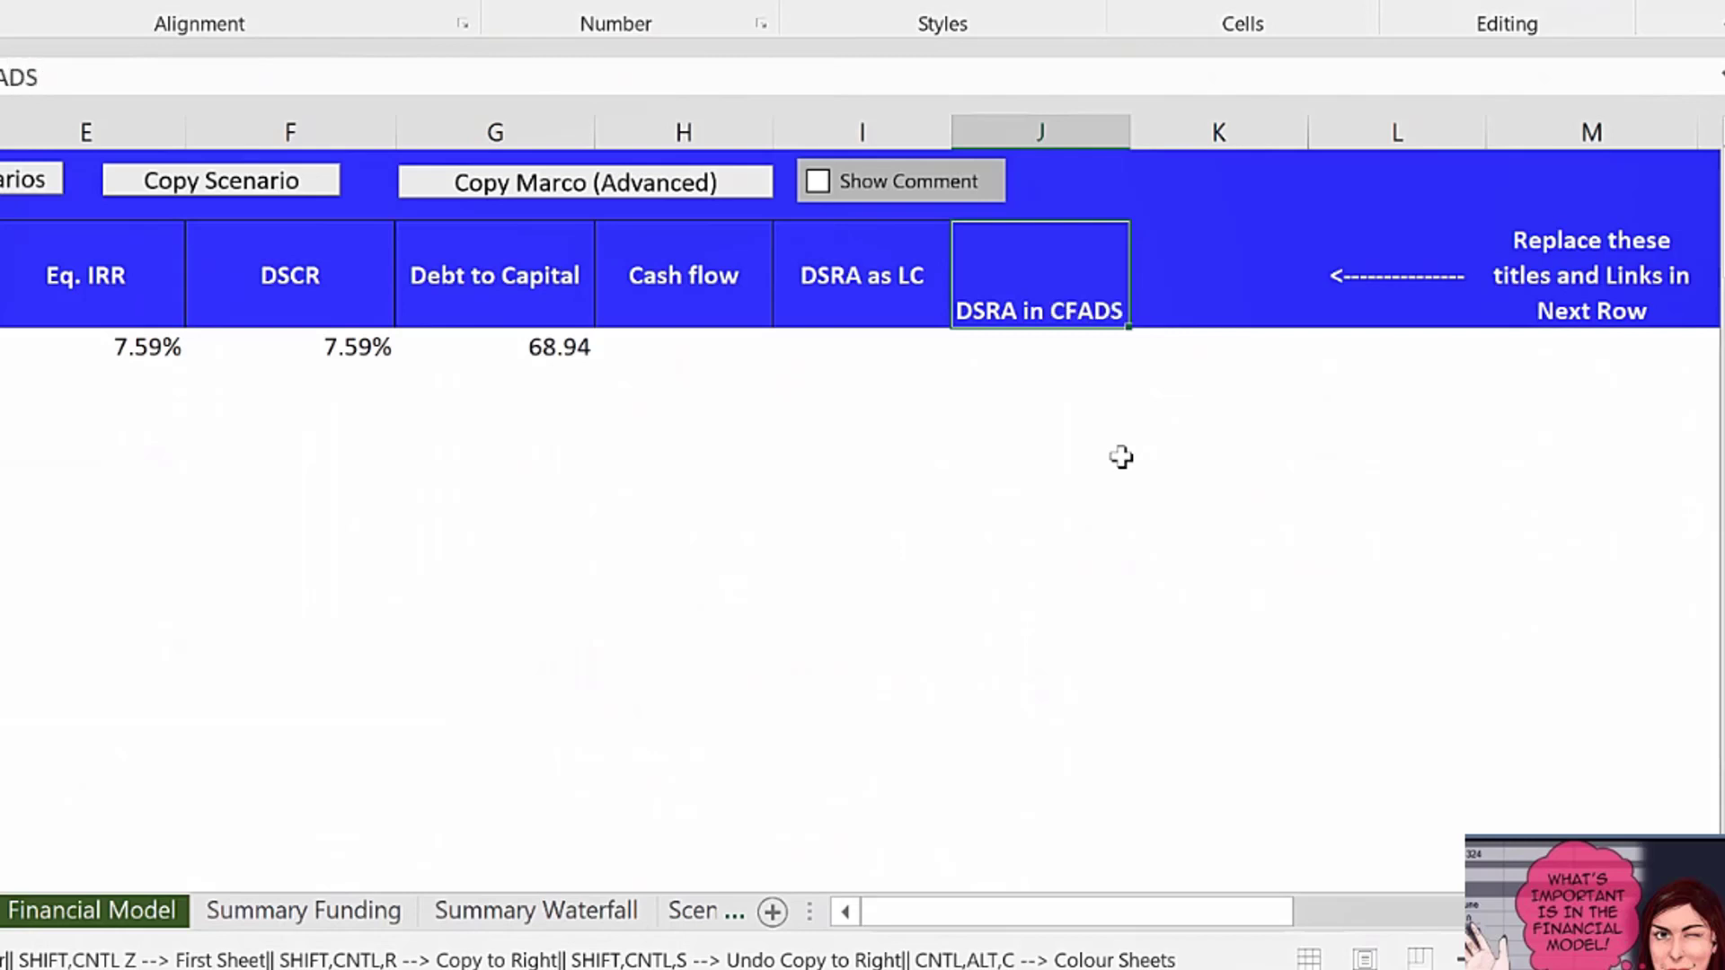
key("Right")
key("Left")
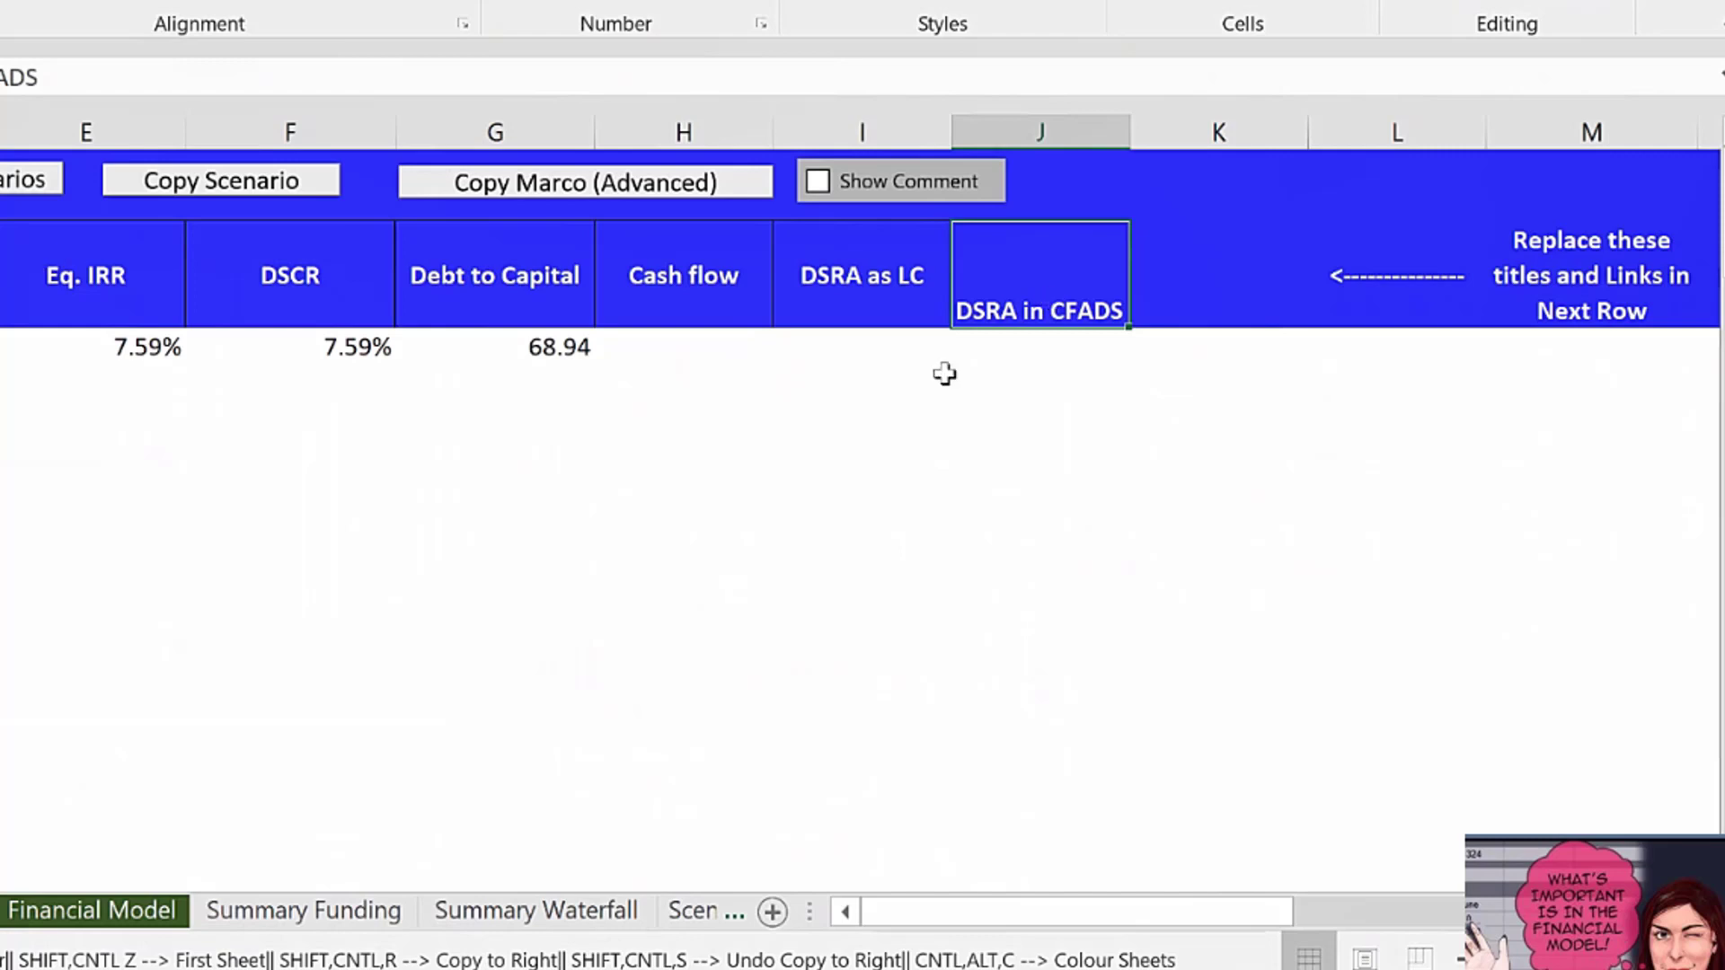
left_click(847, 242)
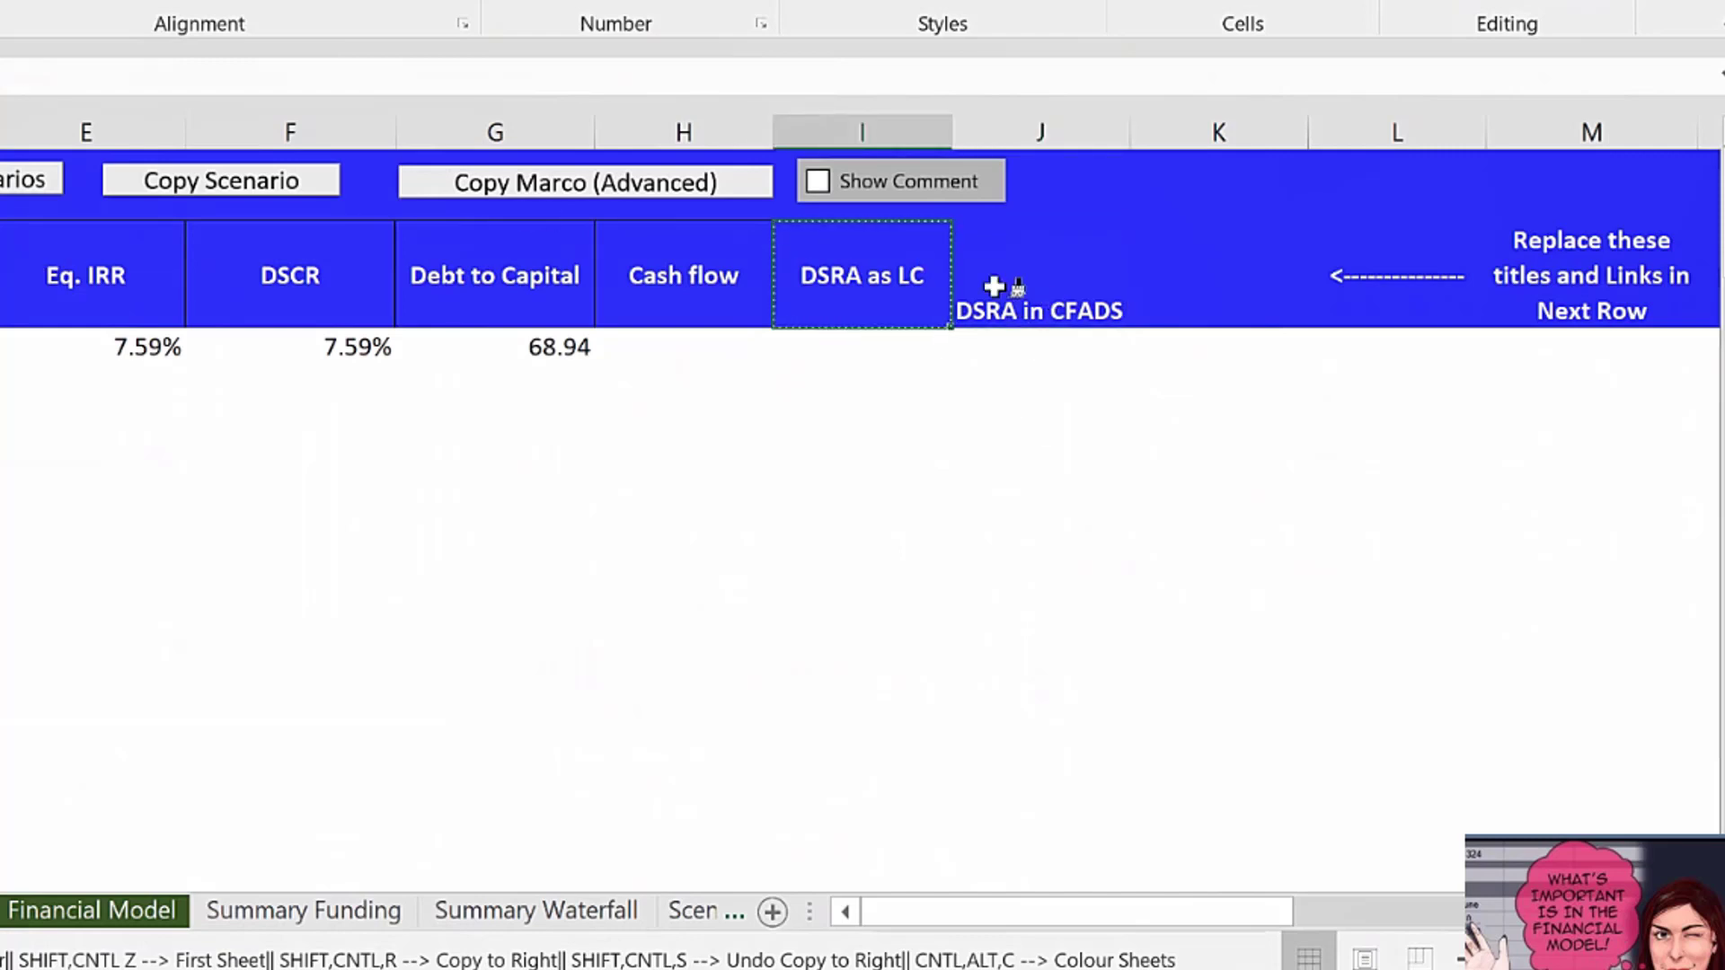
left_click(1040, 286)
Add the title EBL in the column K header cell, beside DSRA in CFADS.
left_click(1229, 297)
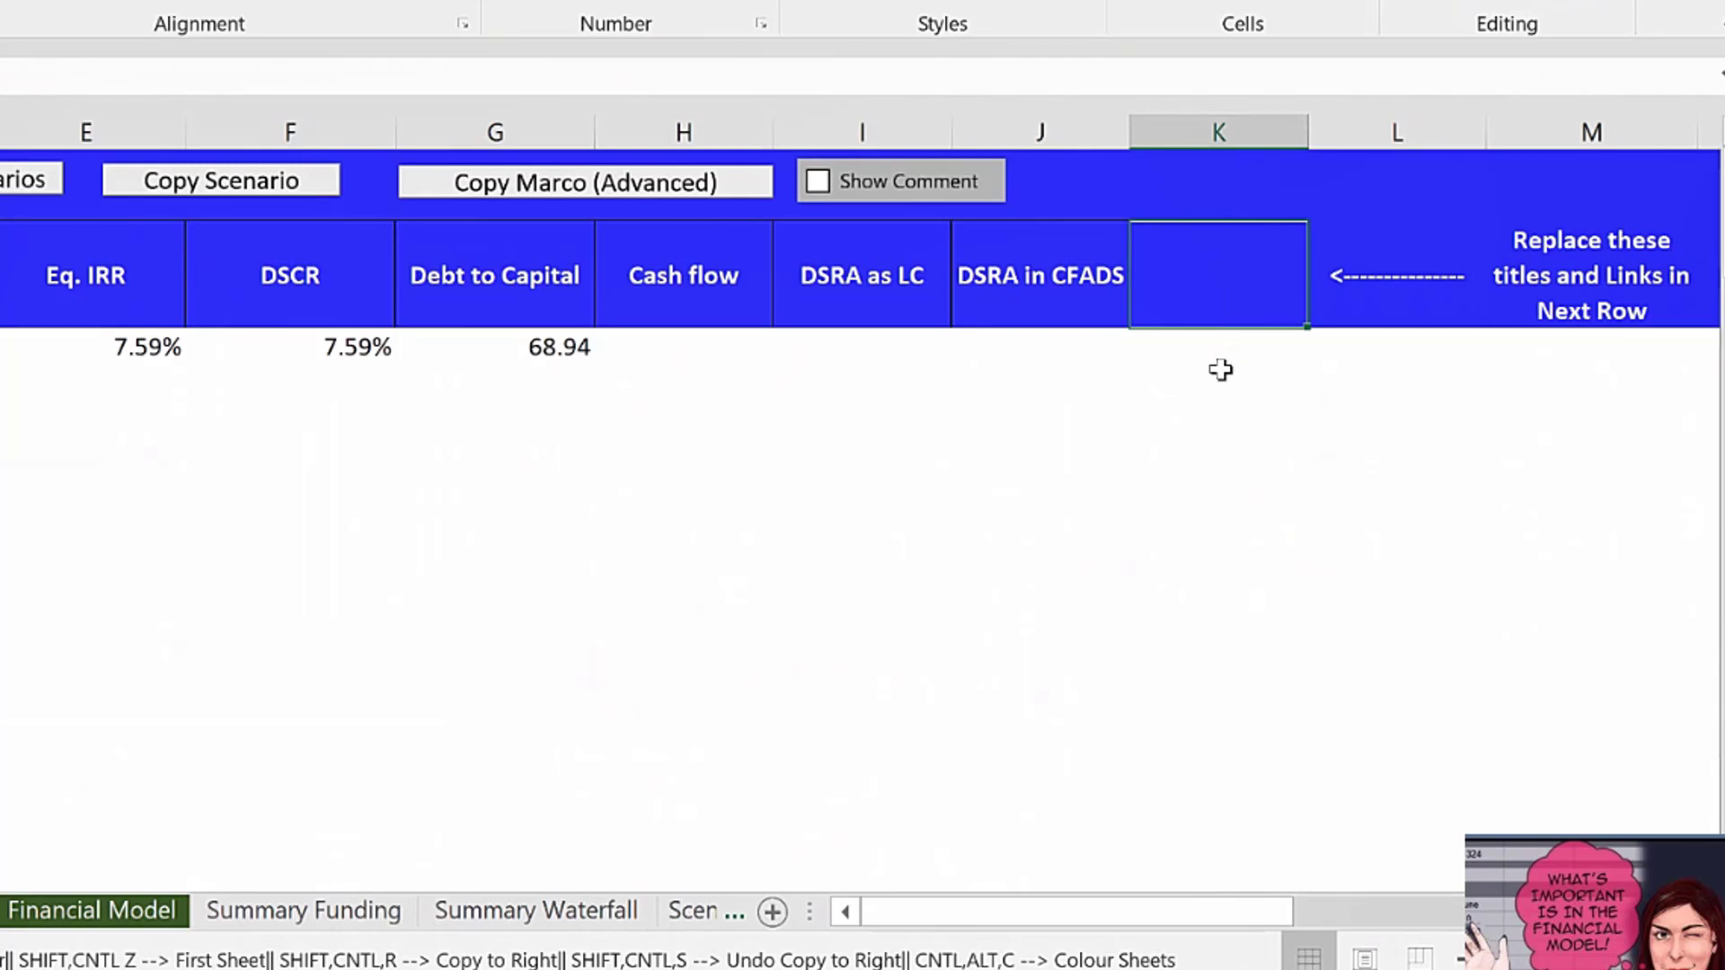
type("EBL")
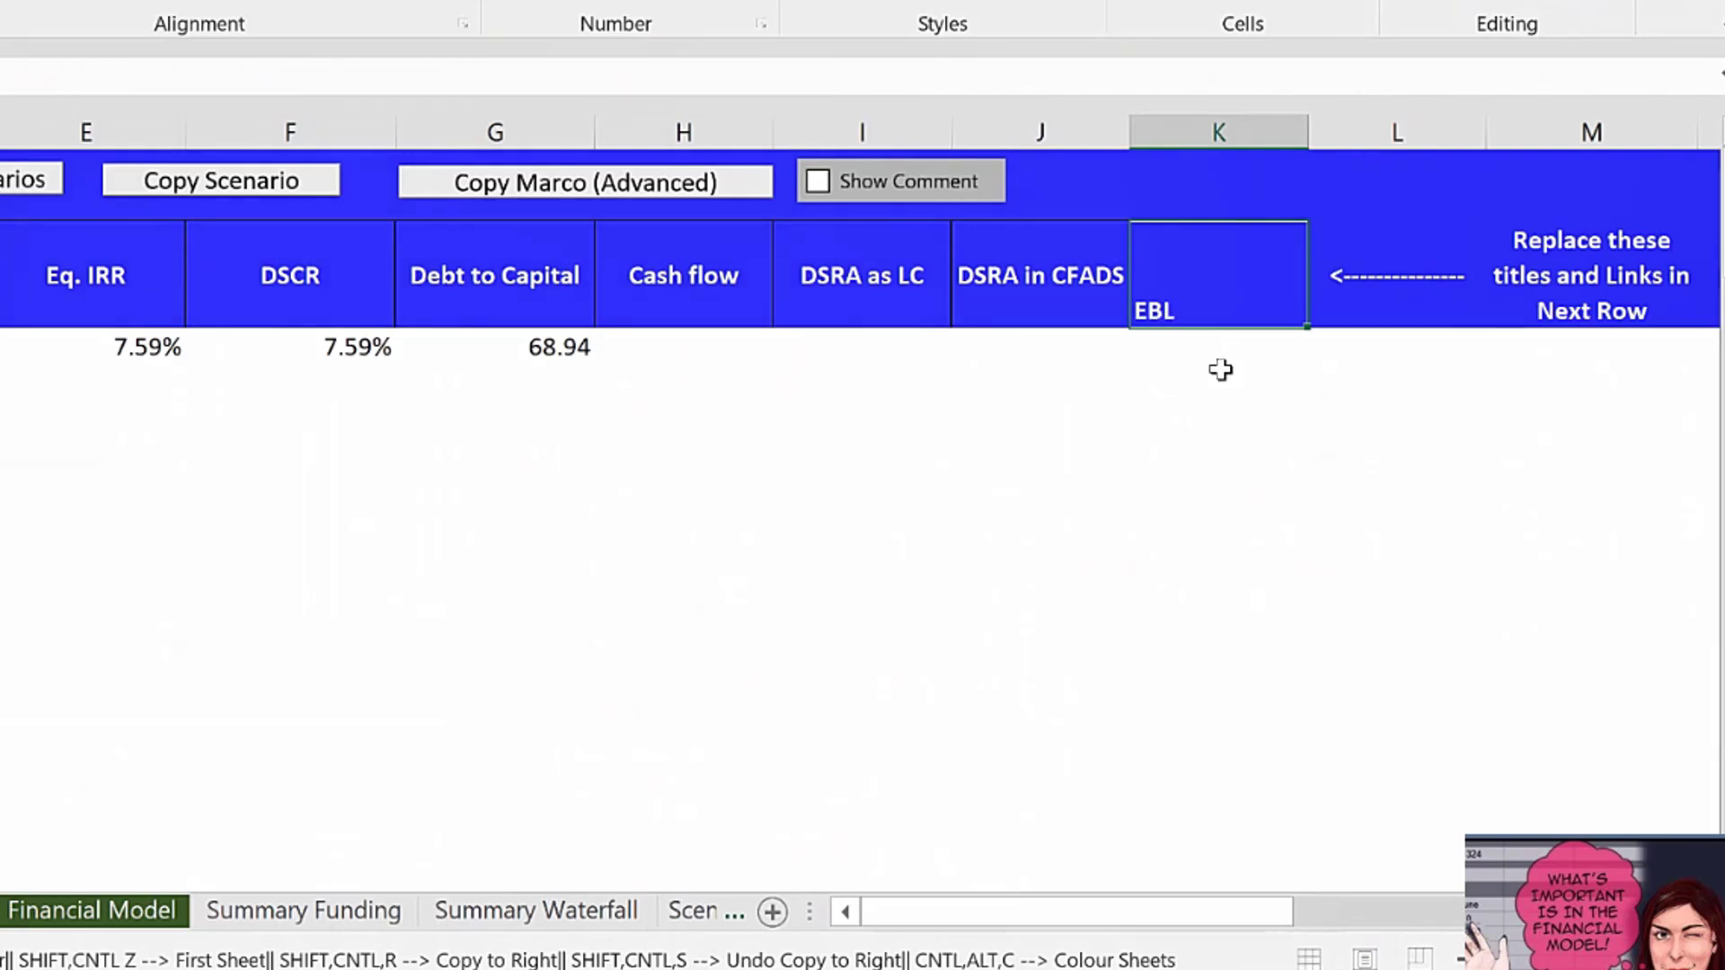
key("ctrl+Return")
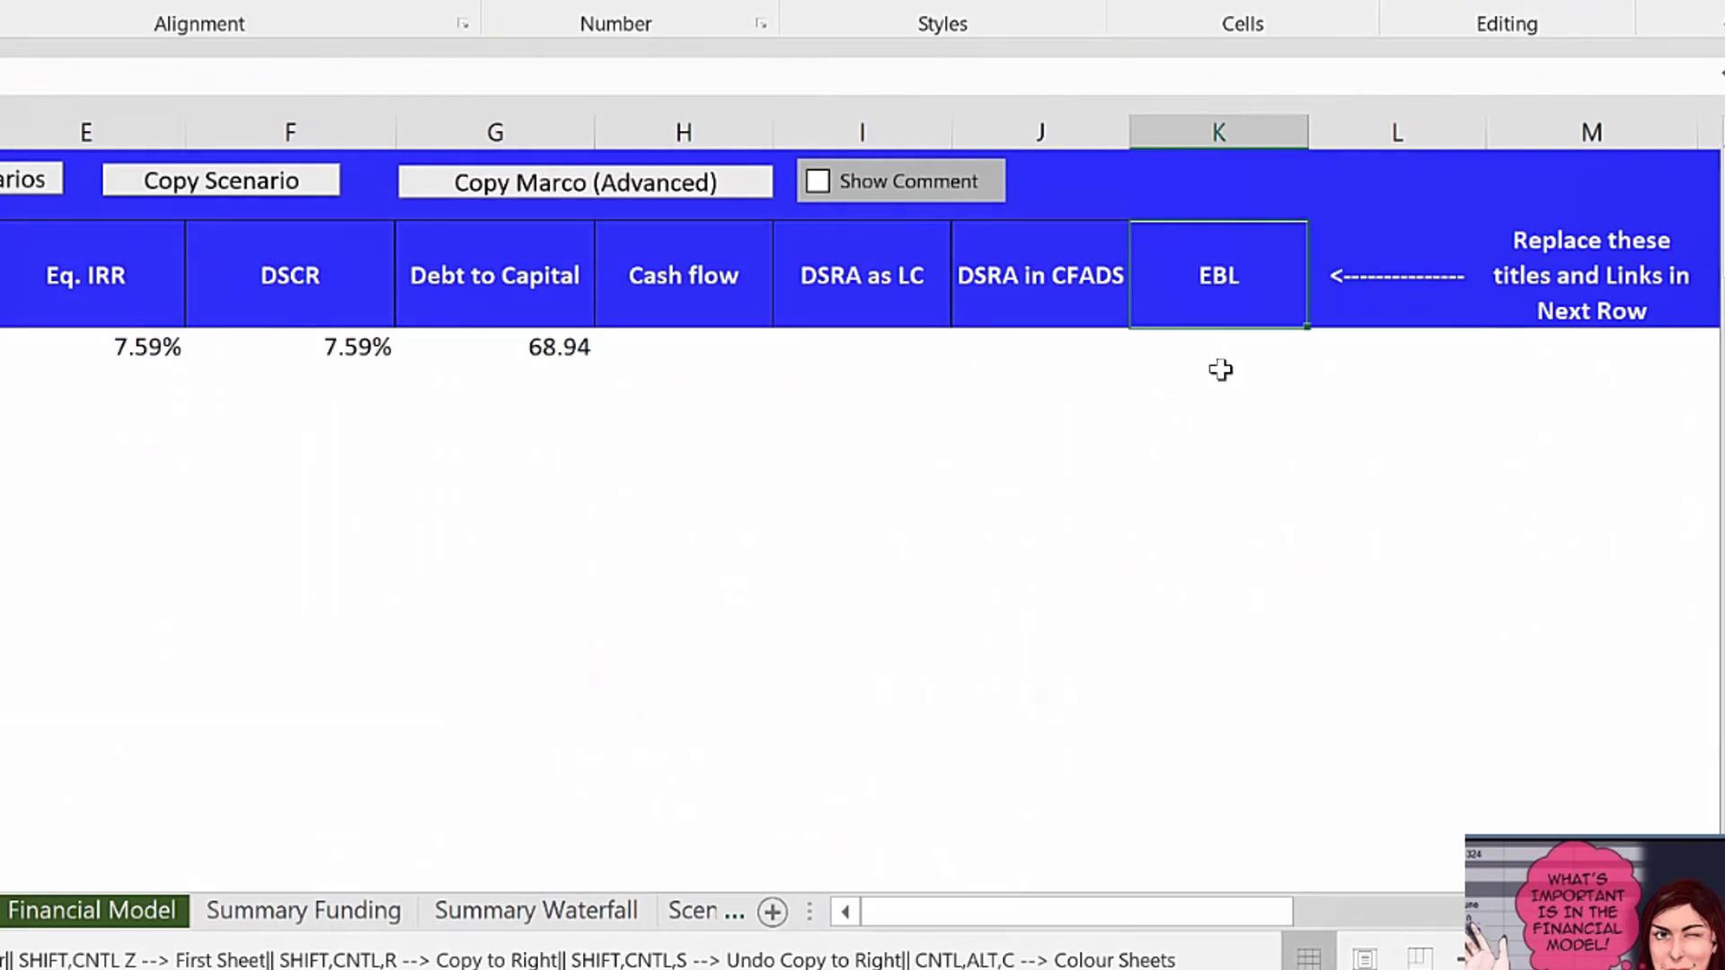
Copy the DSRA in CFADS title's formatting to the EBL title cell.
left_click(1063, 288)
key("ctrl+c")
left_click(1230, 323)
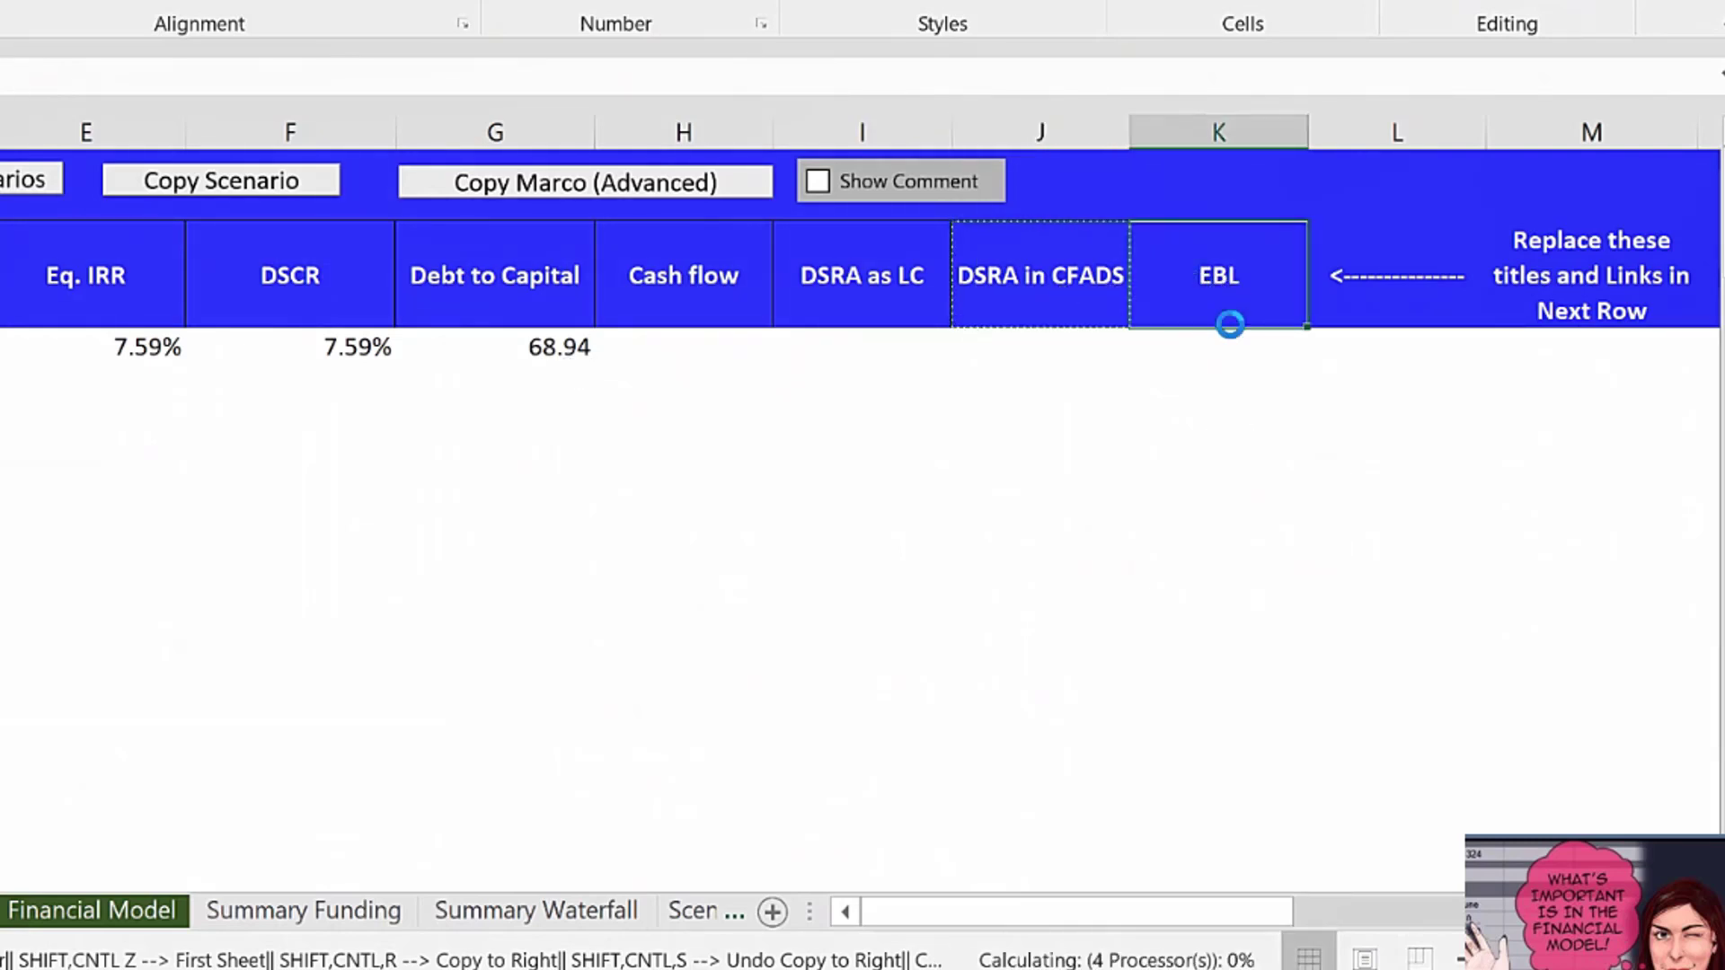
left_click(1248, 408)
left_click(1249, 298)
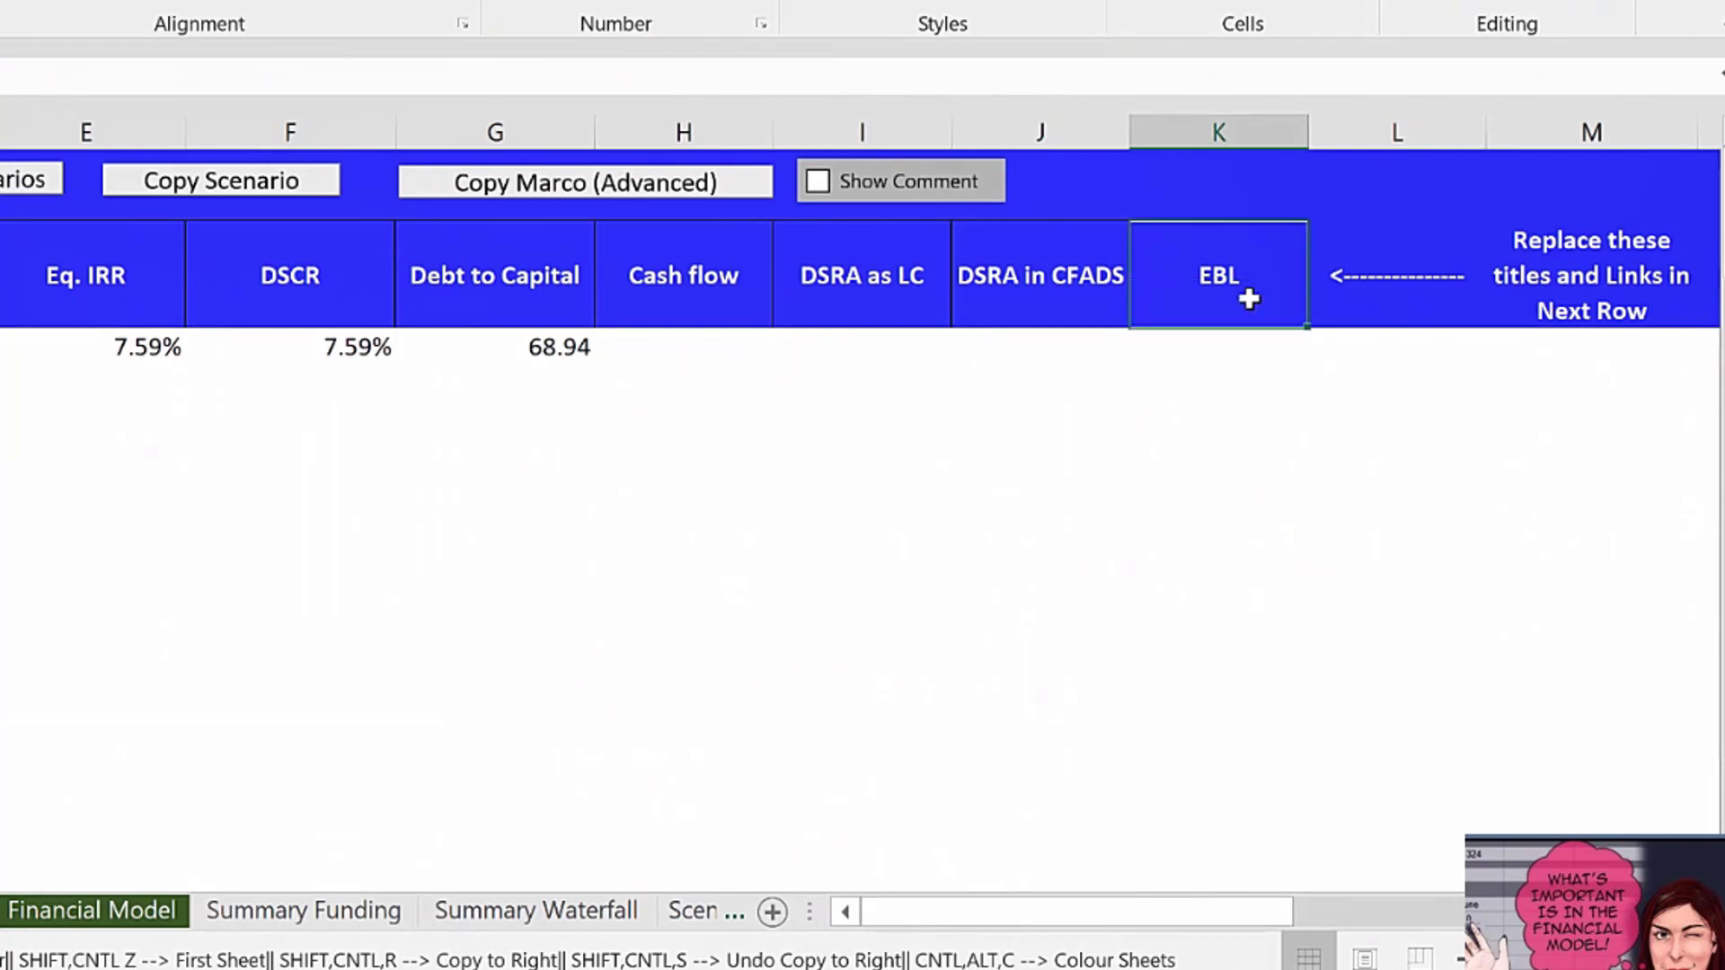
Clear the arrow placeholder in column L and the note about replacing titles and links in column M of the header row.
left_click(1422, 259)
key("Delete")
key("Right")
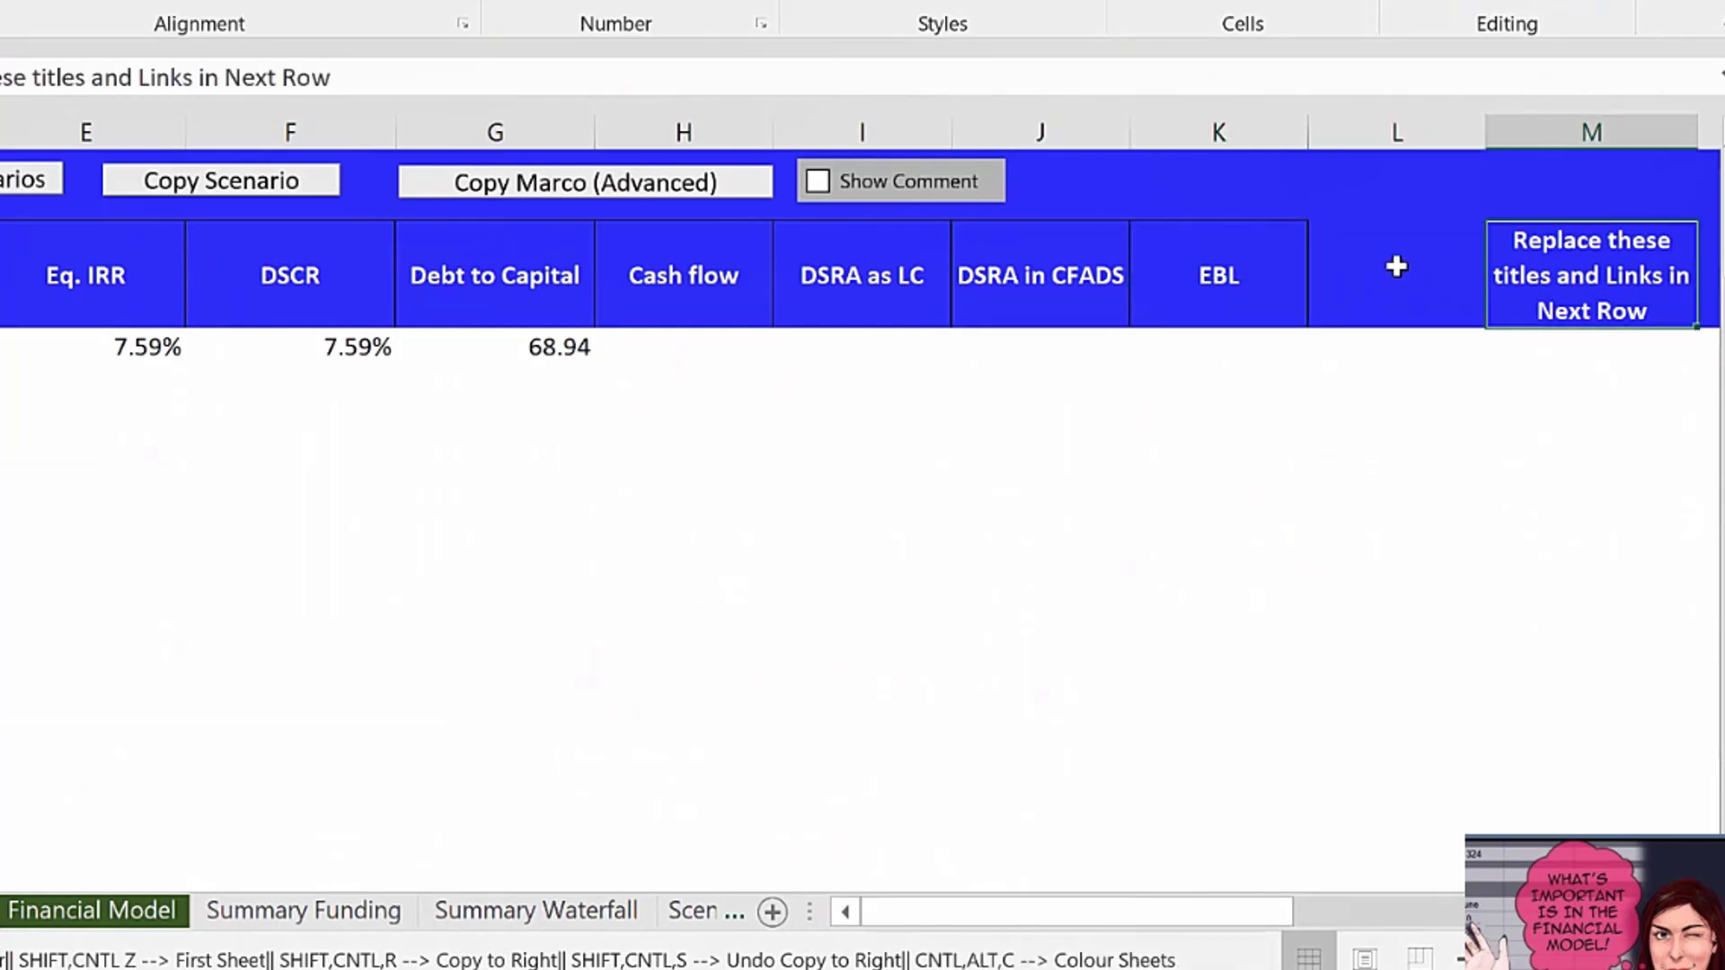
left_click(1396, 267)
key("Right")
key("Delete")
Apply the EBL title's formatting to the column L and M header cells and add the title Credit spread in column L.
left_click(1268, 244)
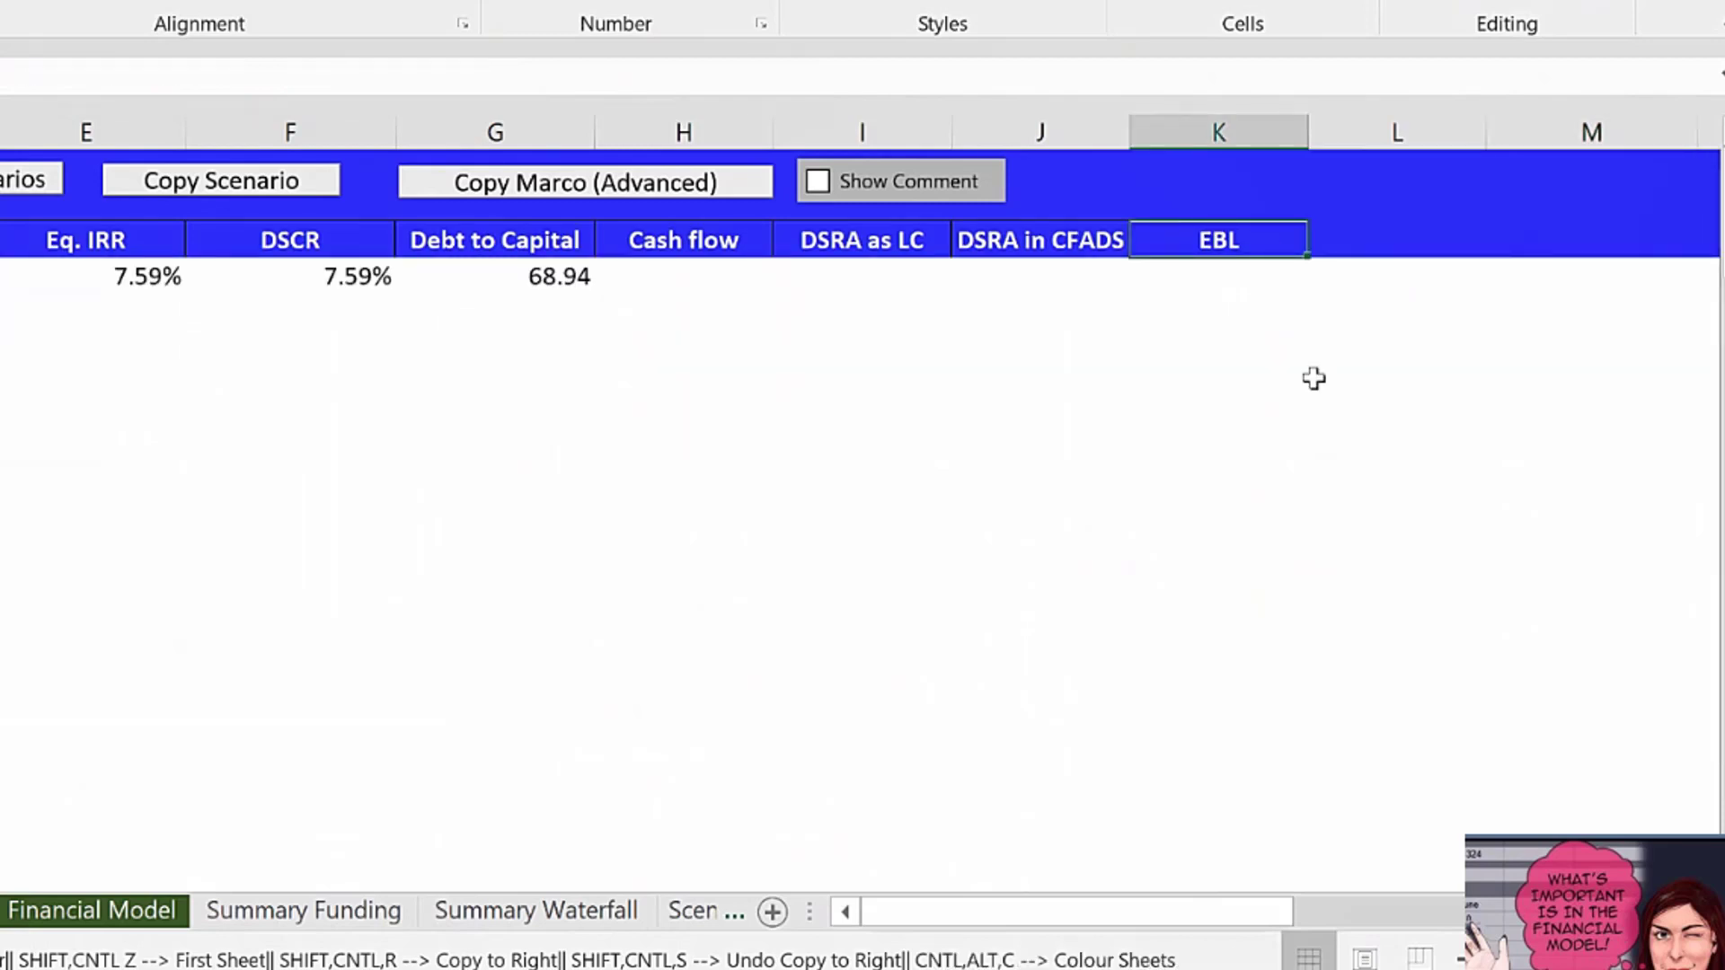
left_click_drag(1428, 250, 1574, 239)
left_click(1430, 250)
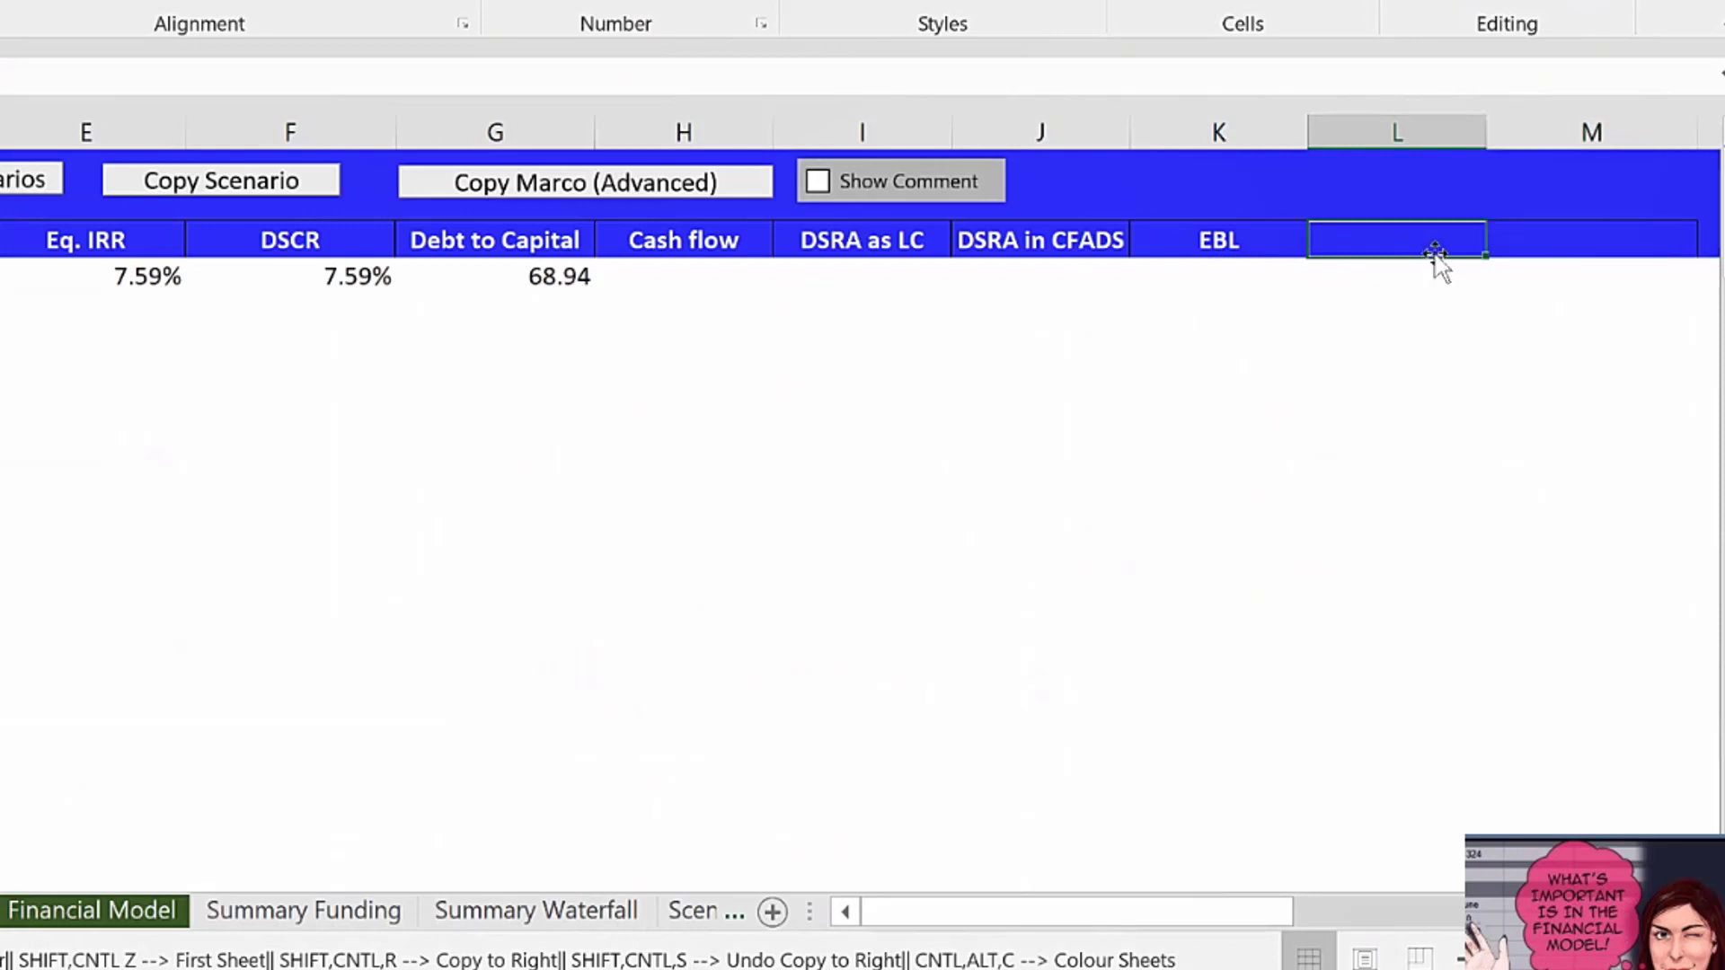
type("Credit spre")
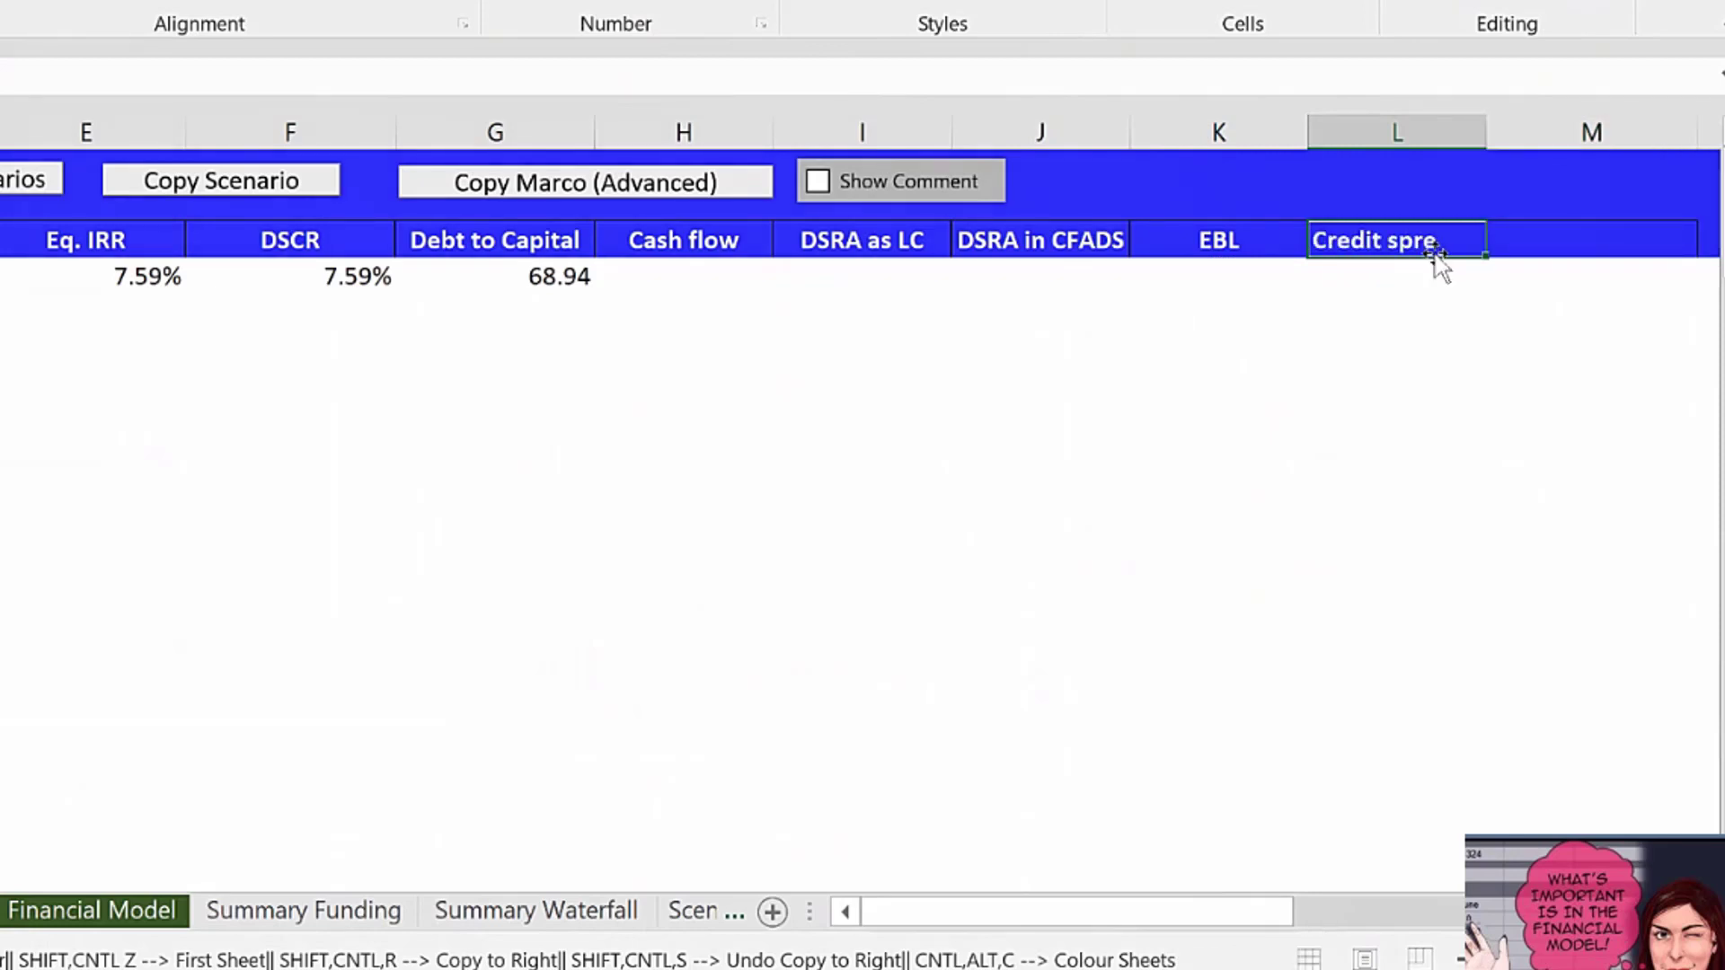
type("ad")
key("Return")
key("Right")
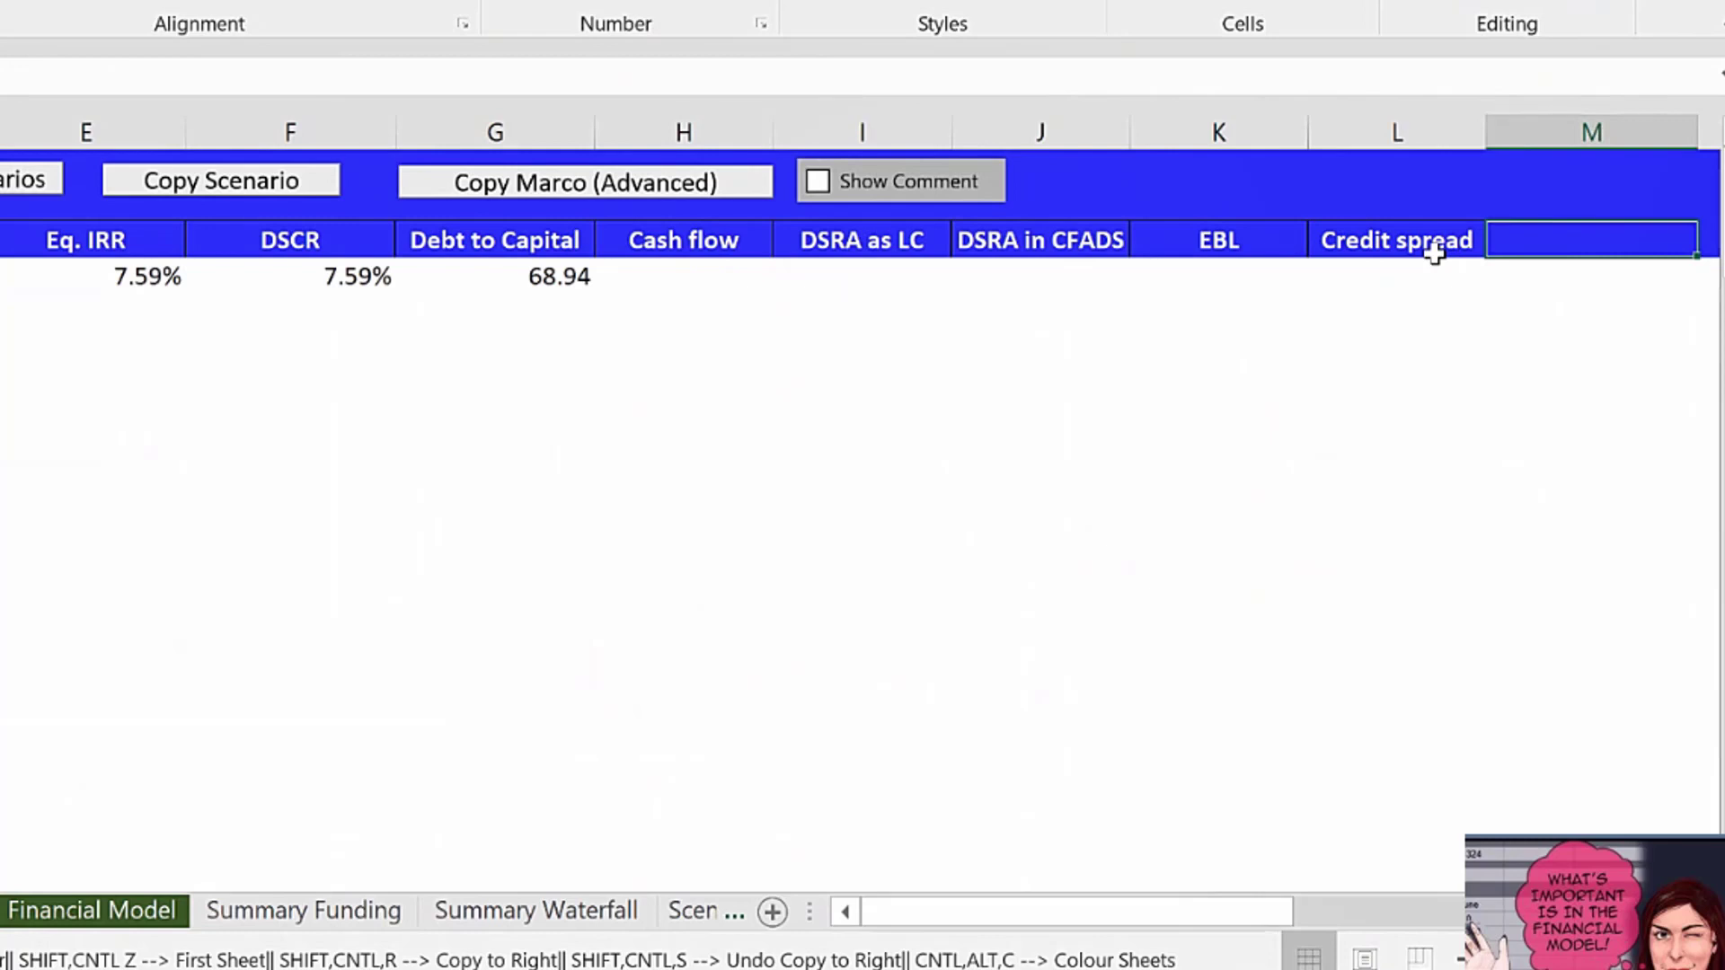
Add the title Tenor in the column M header cell, beside Credit spread.
key("Right")
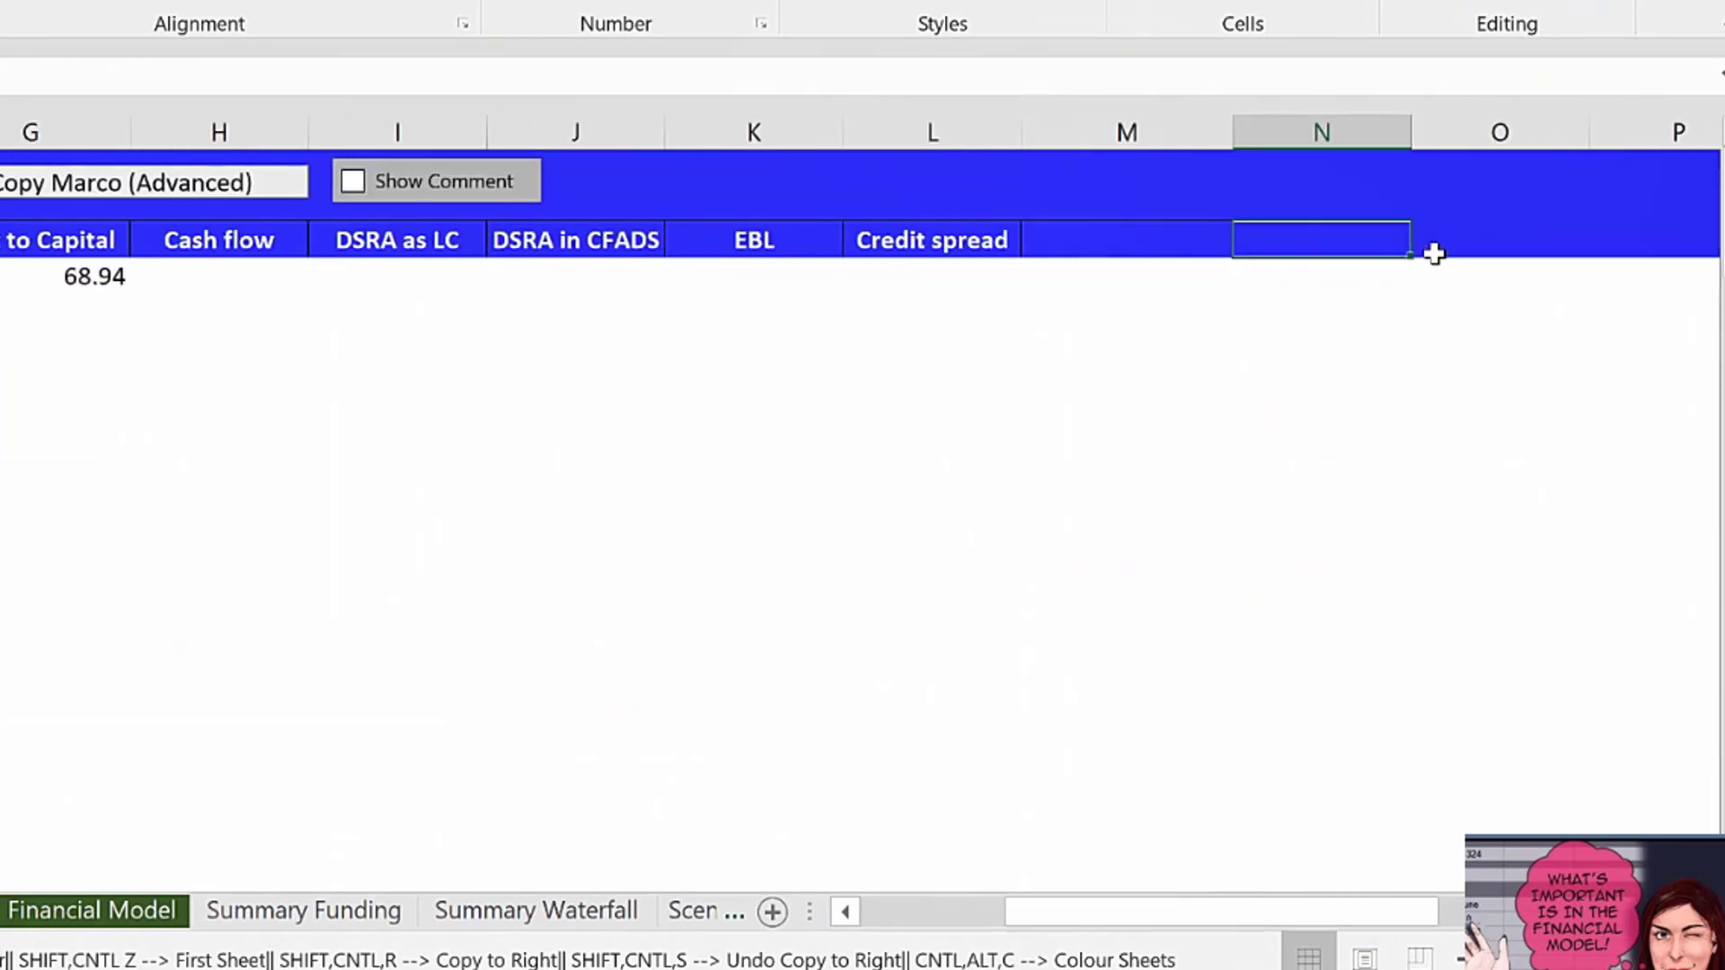
key("Left")
key("Left")
key("Left")
key("Left")
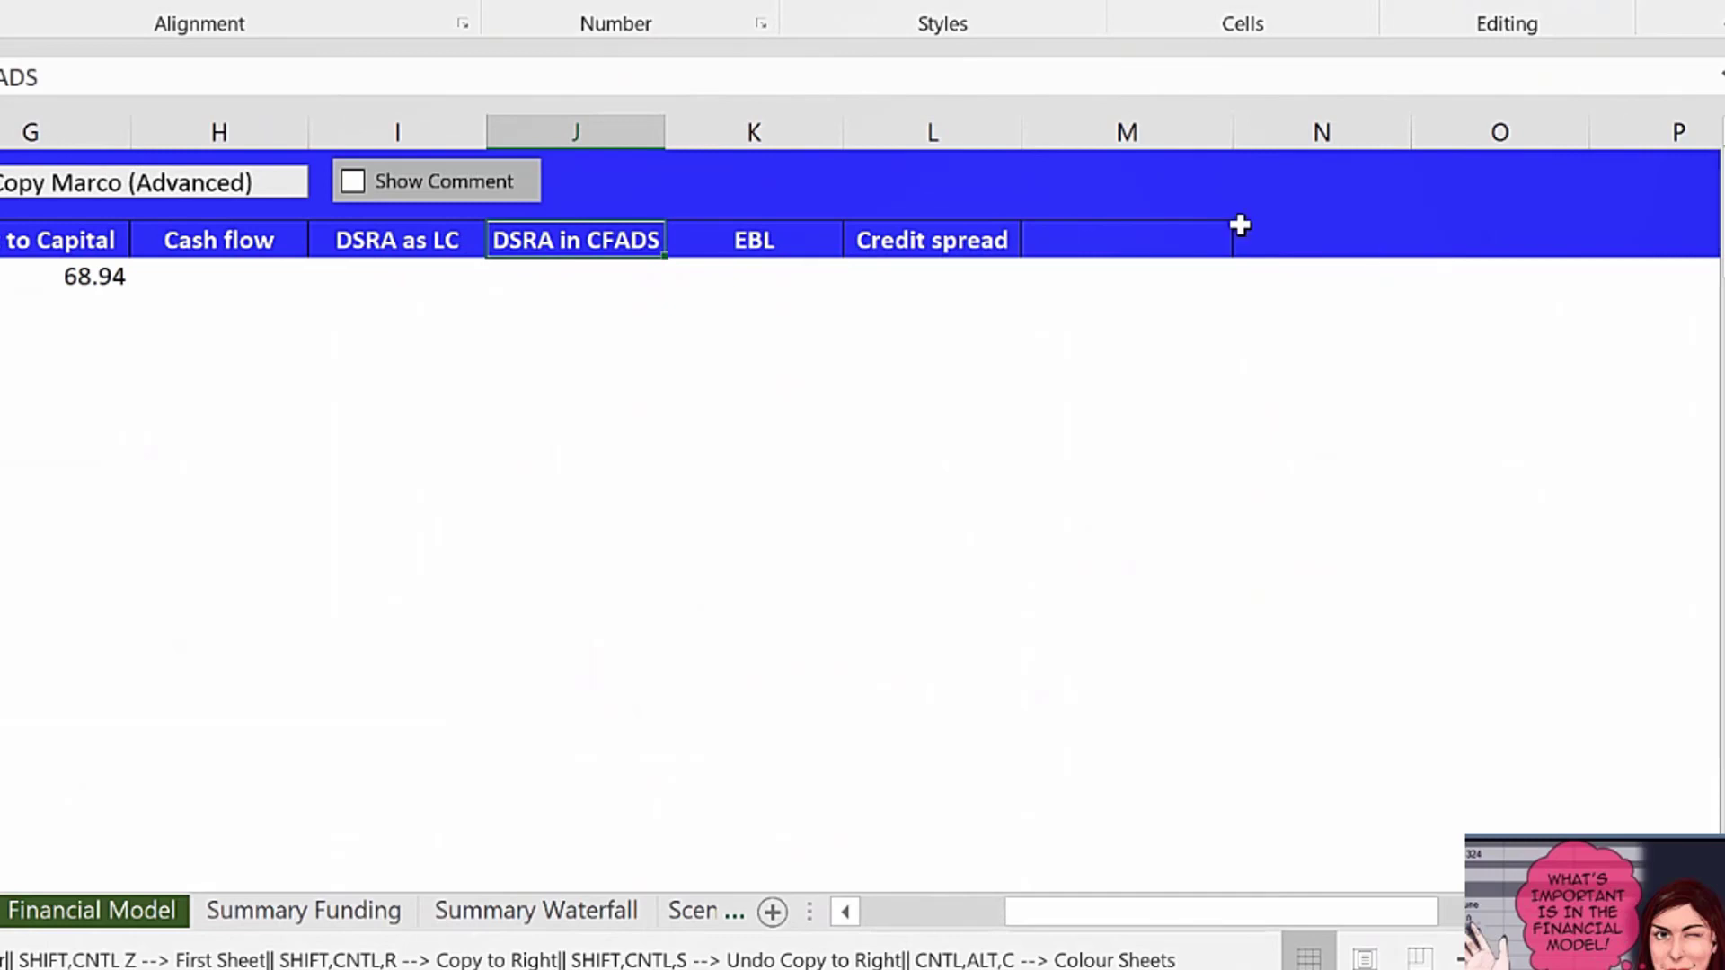
left_click(1141, 254)
type("Tenor")
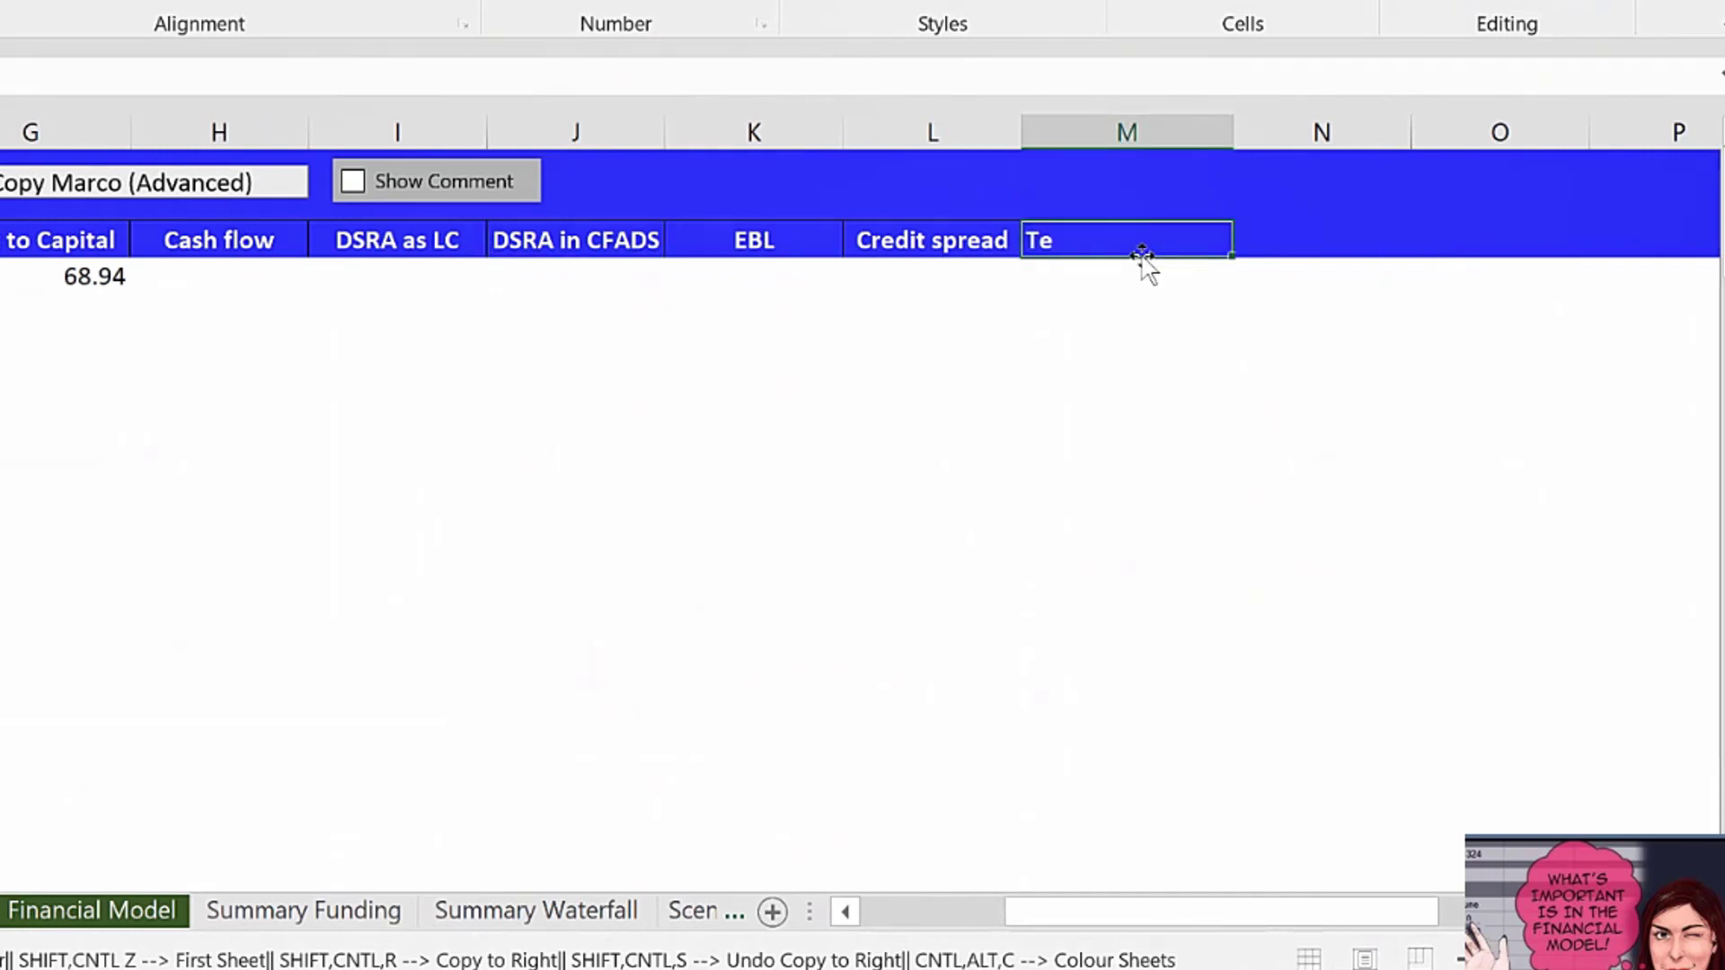
key("Return")
Replace the value under Eq. IRR with a link to the Equity IRR output in cell R8 of the Summary Waterfall sheet.
key("Left")
key("Left")
key("Left")
key("Left")
key("Left")
key("Left")
key("Left")
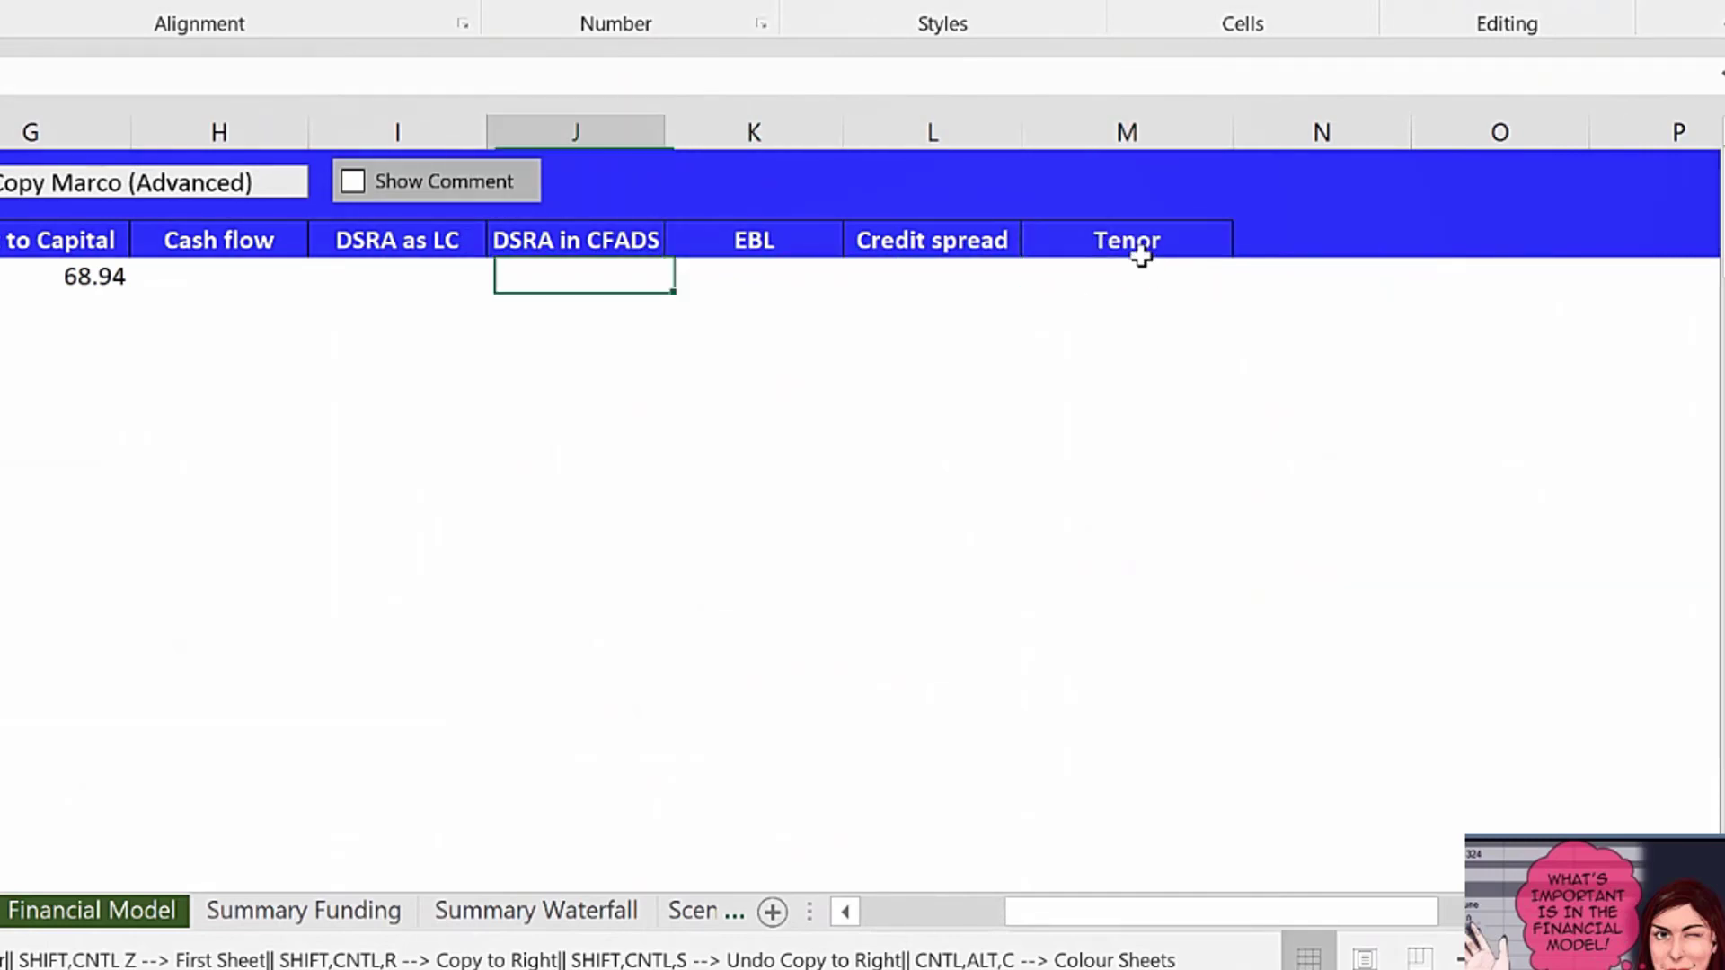
key("Left")
key("Left")
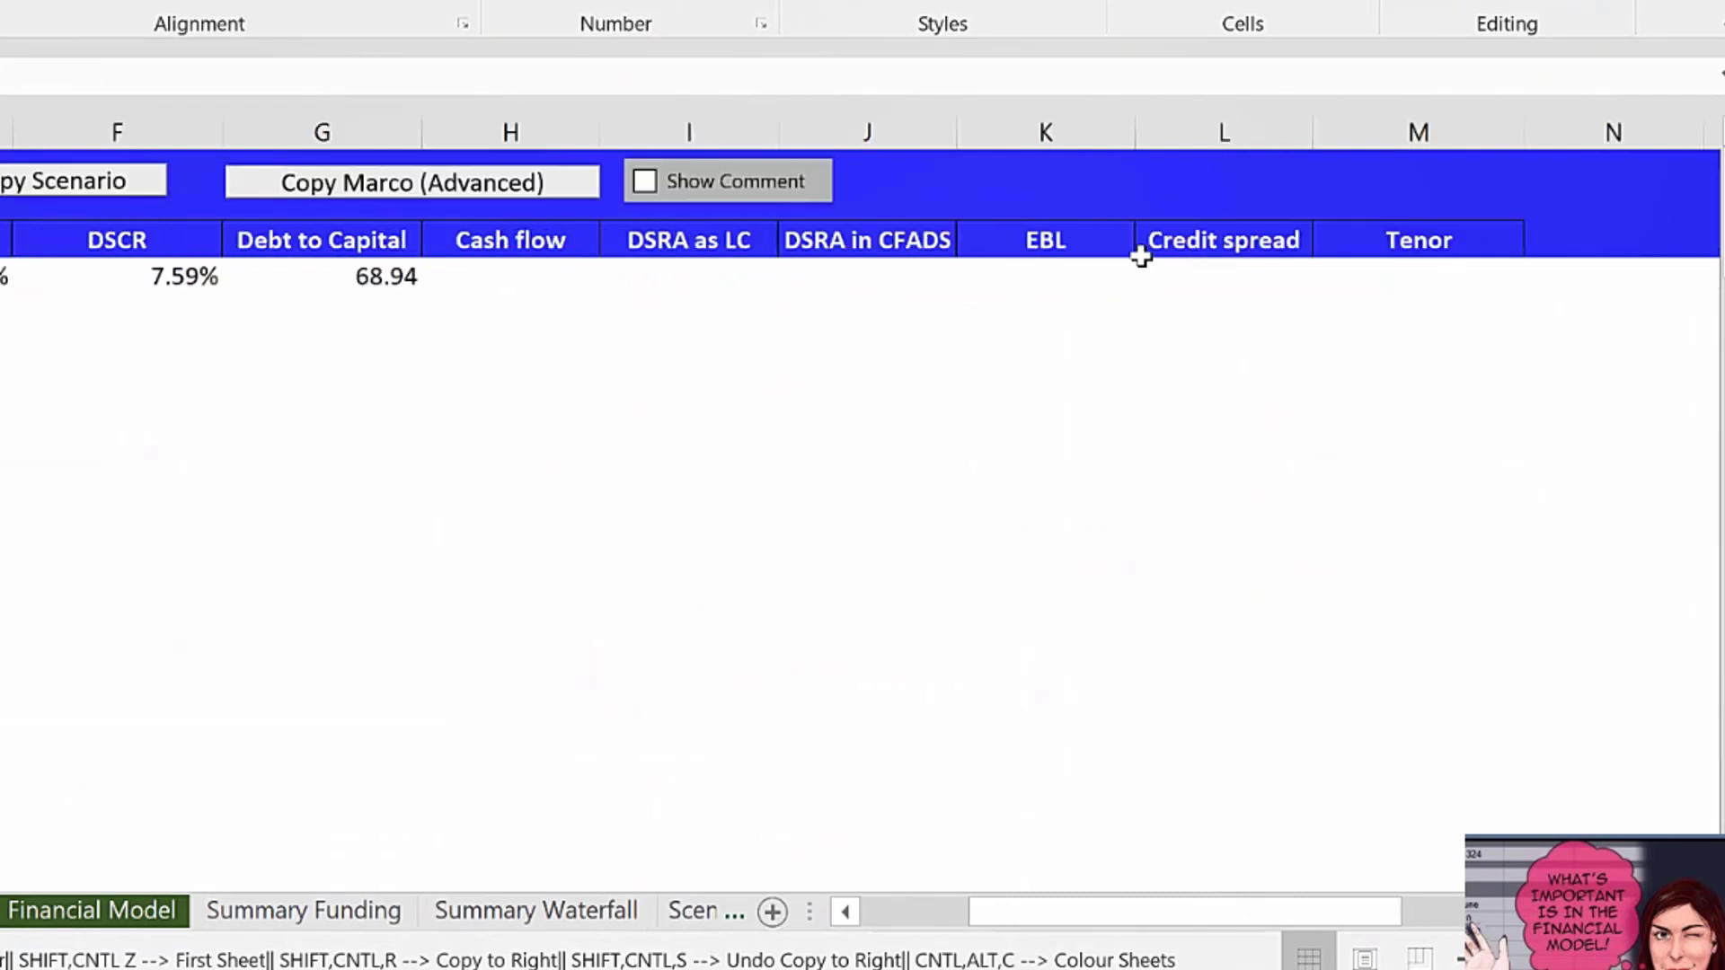
key("Left")
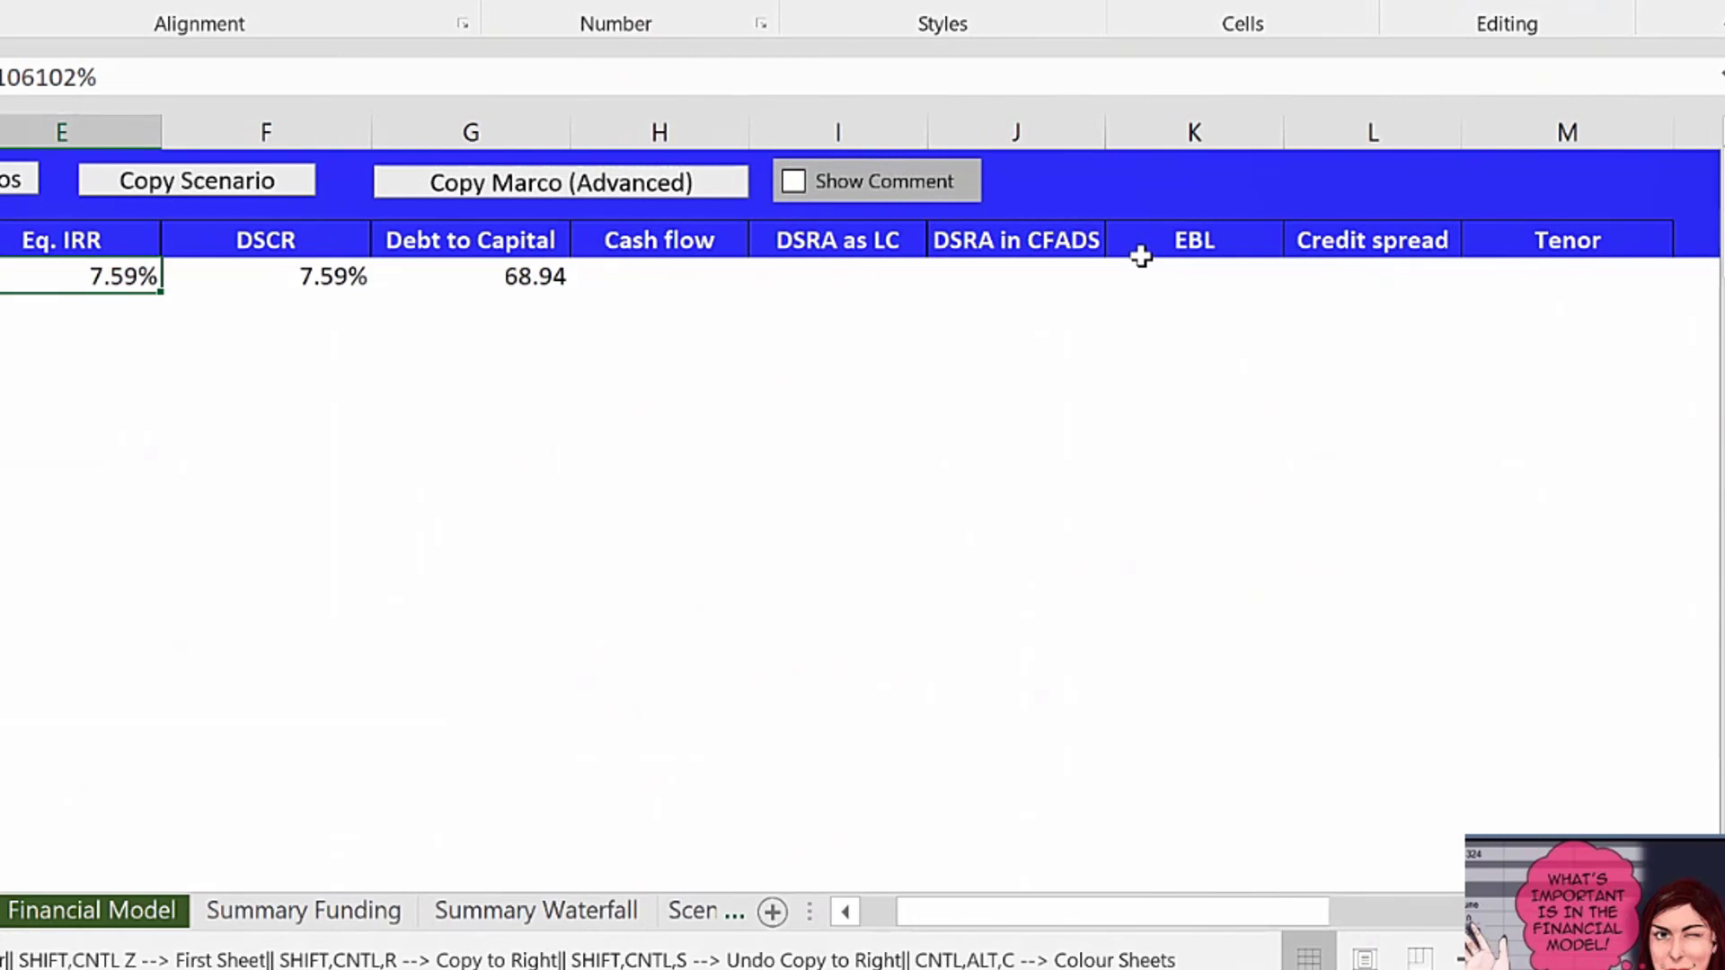
key("BackSpace")
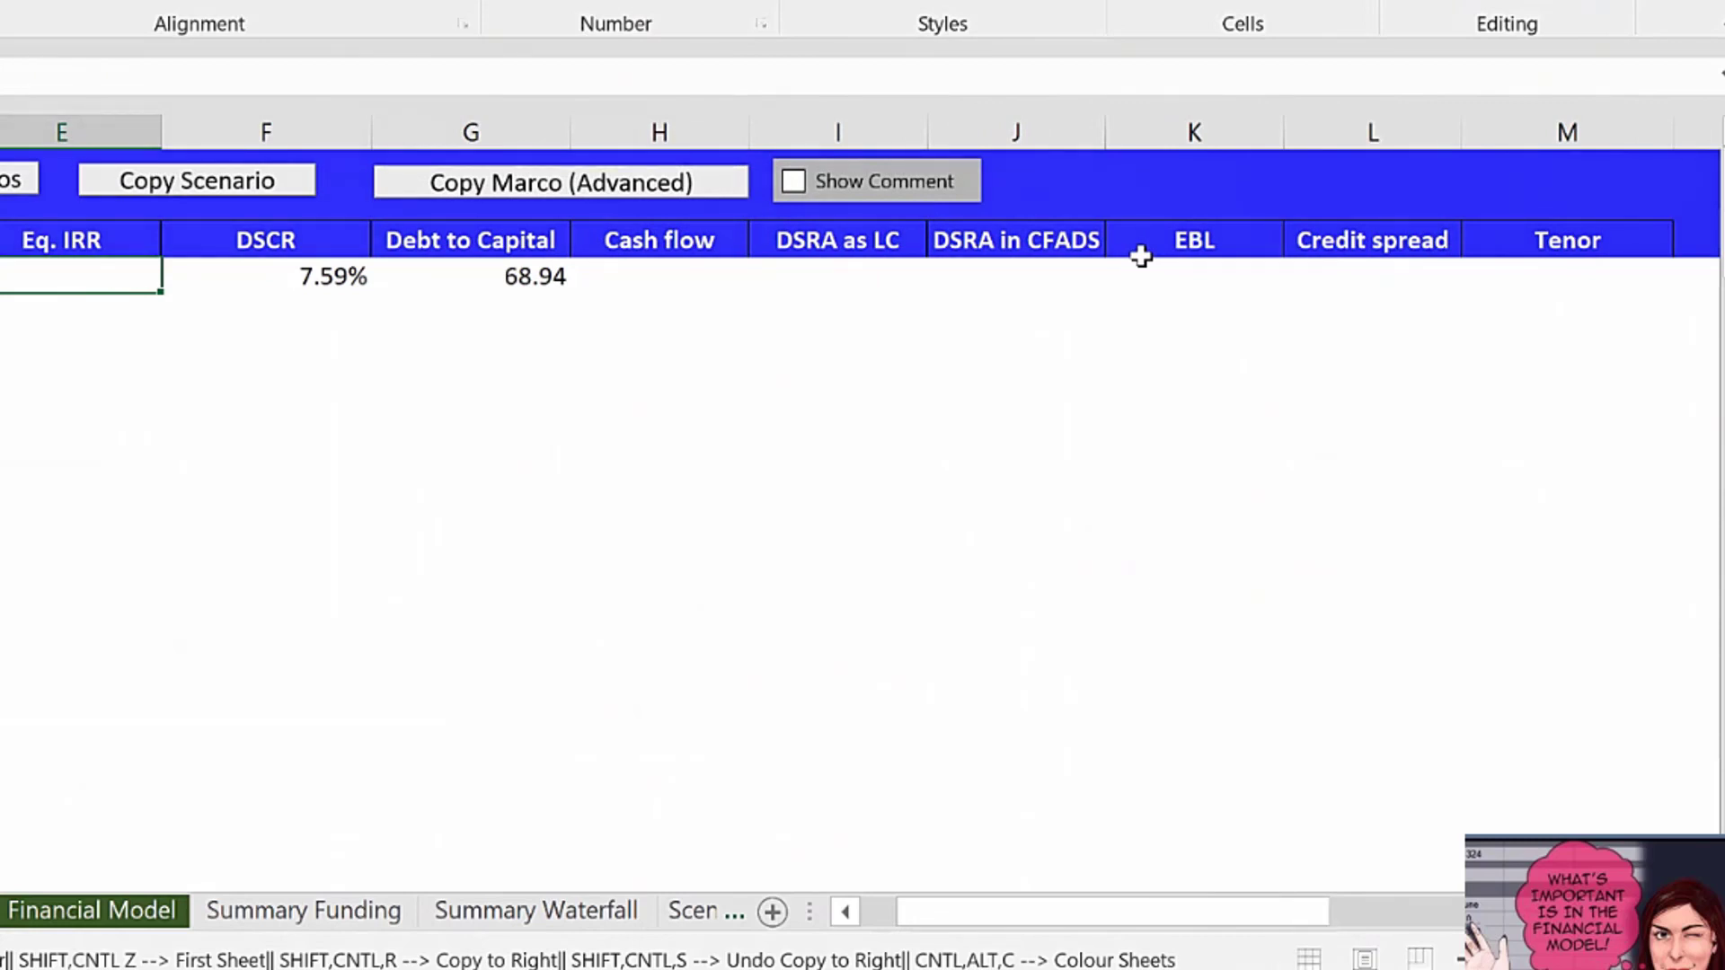
left_click(546, 912)
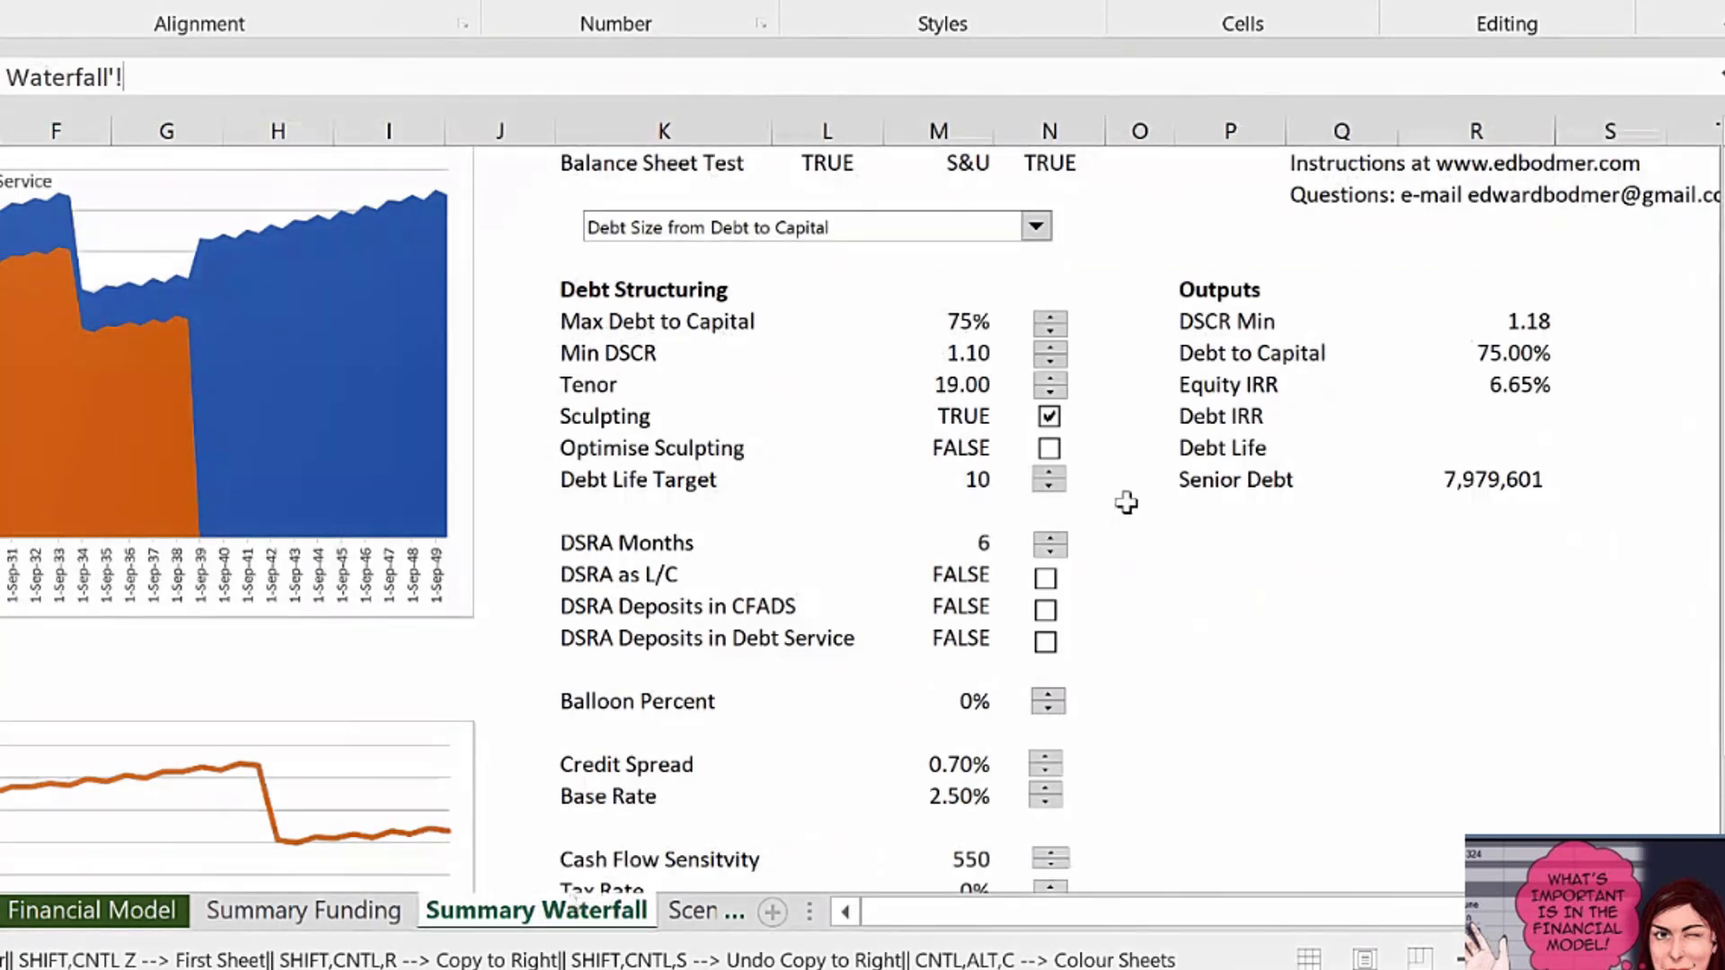
left_click(1519, 384)
key("ctrl+Page_Down")
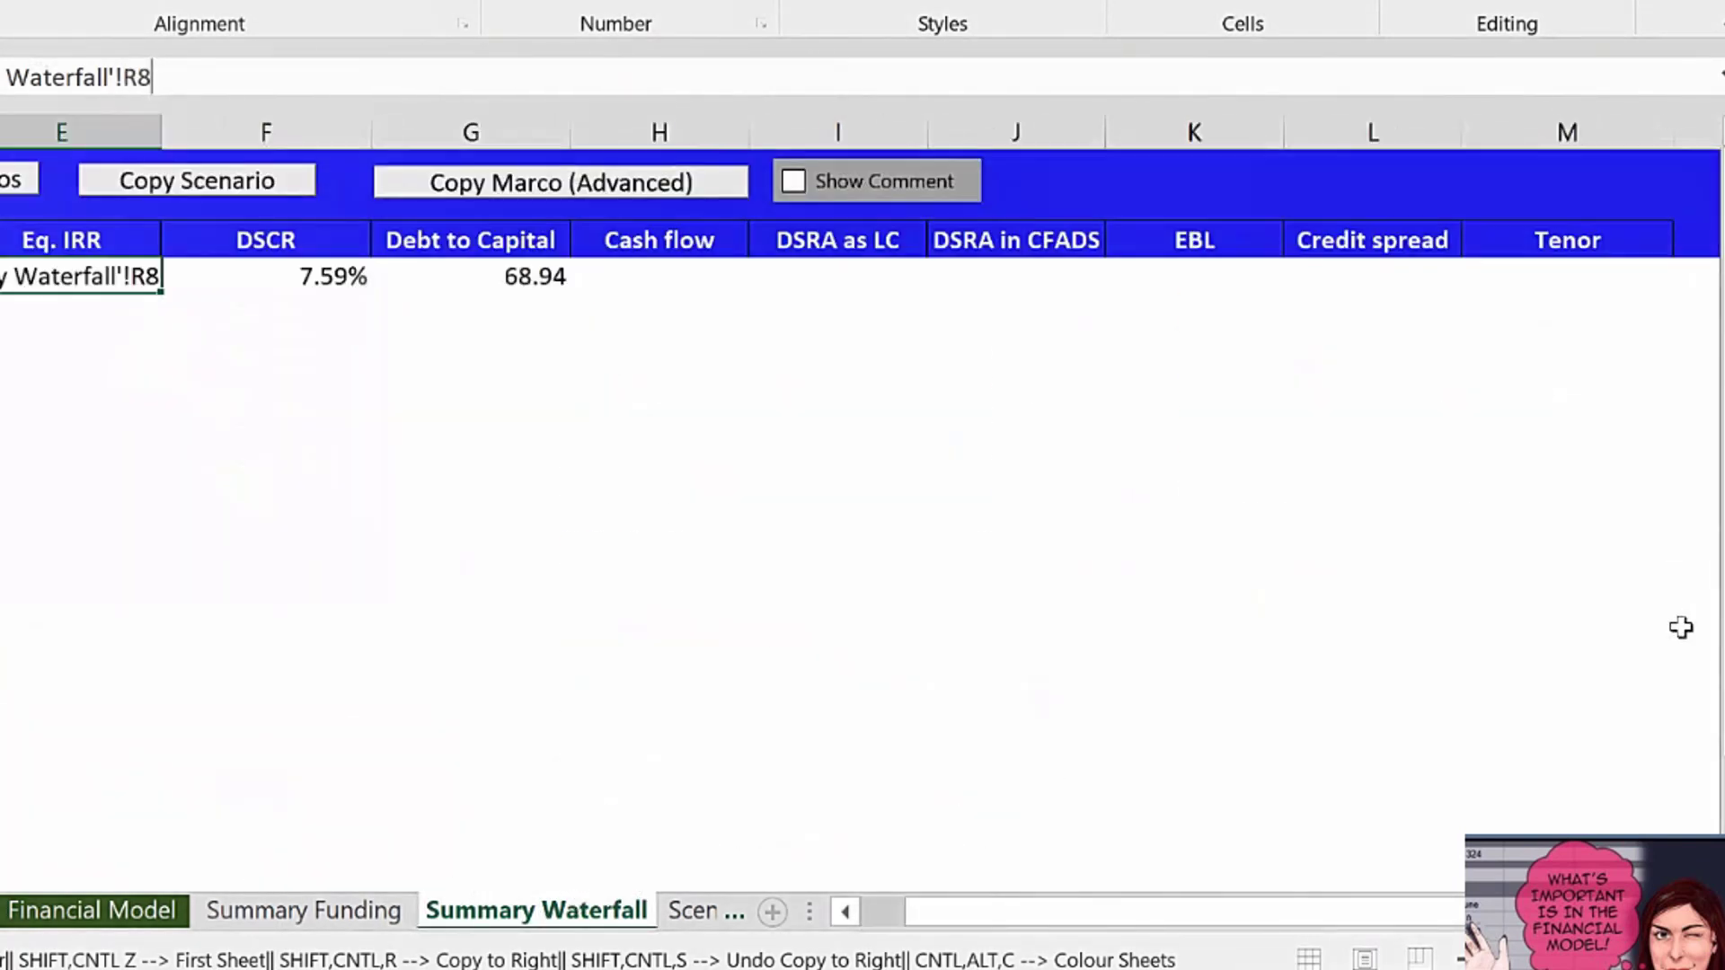
Link the cell under DSCR to the DSCR Min output in cell R6 of the Summary Waterfall sheet.
key("Right")
type("=")
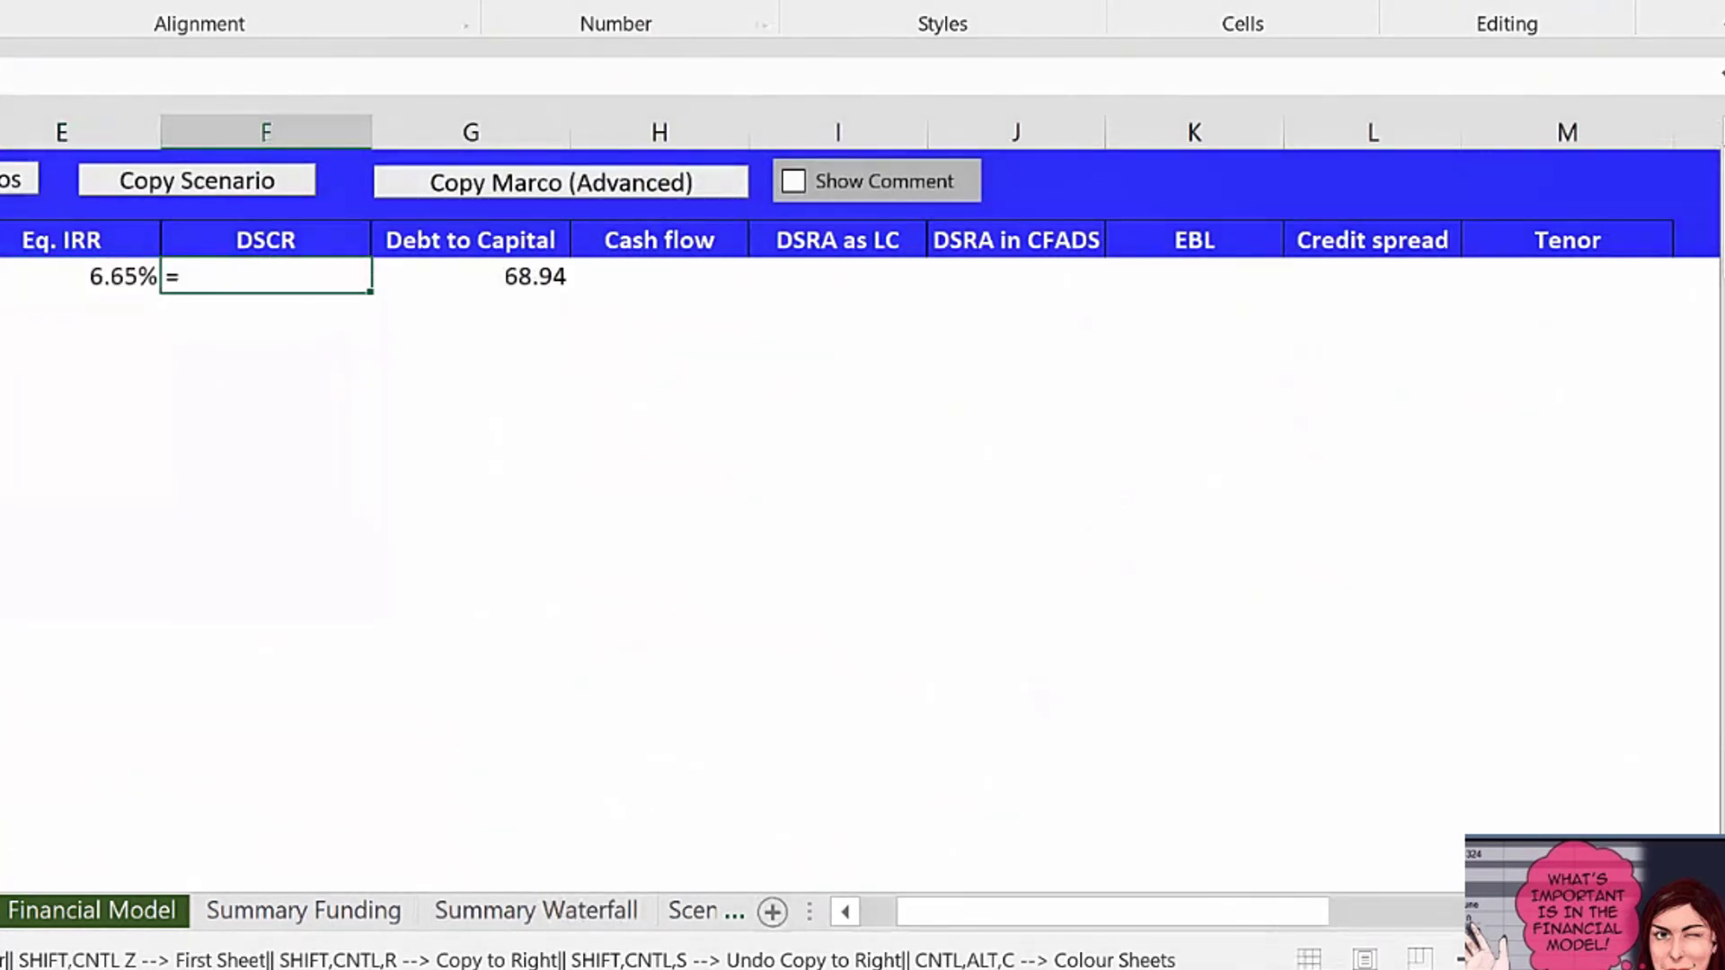
left_click(618, 921)
left_click(1523, 323)
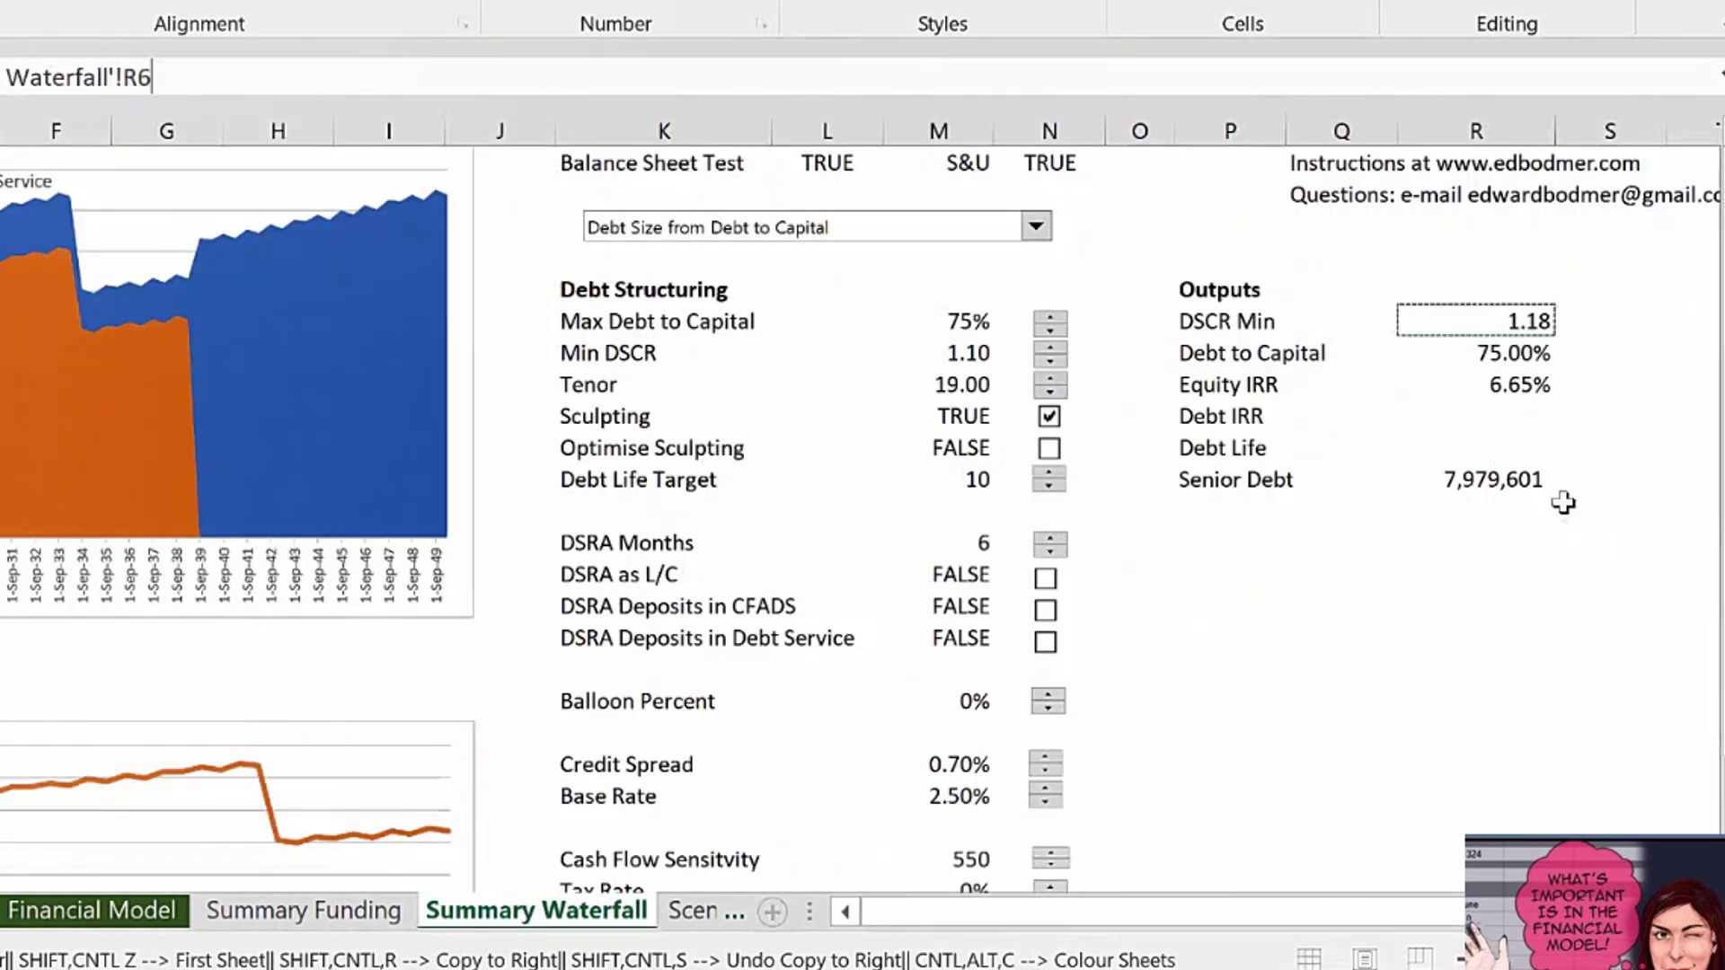
key("Return")
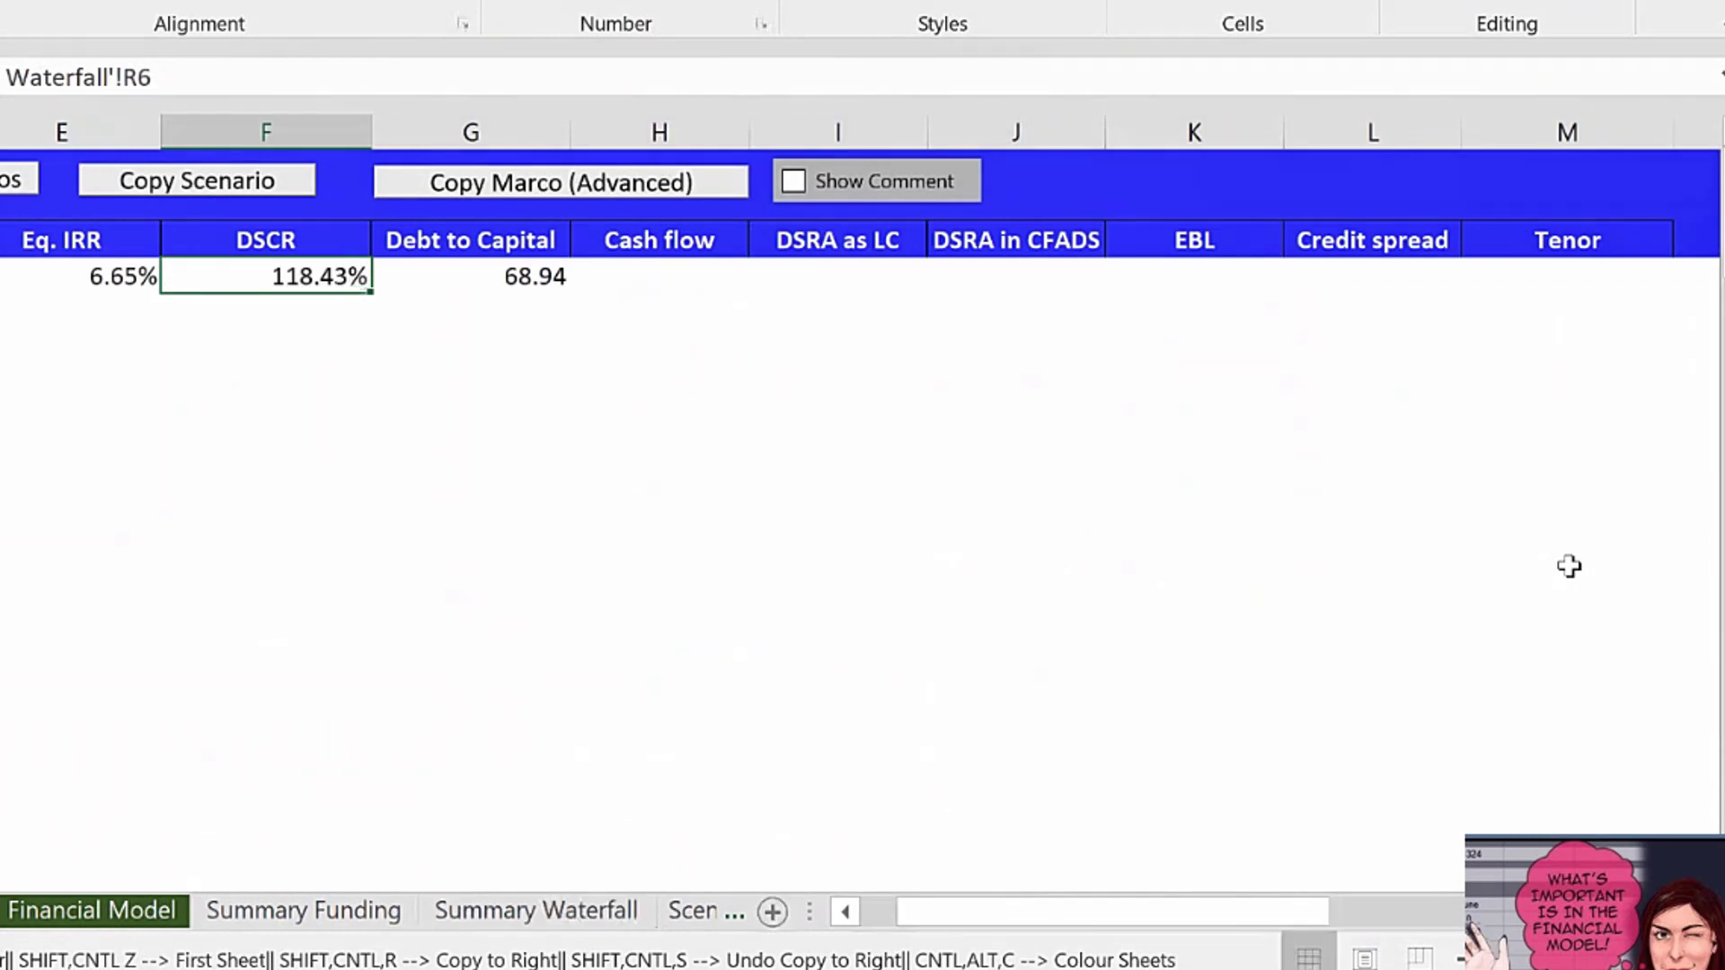
key("Right")
type("=")
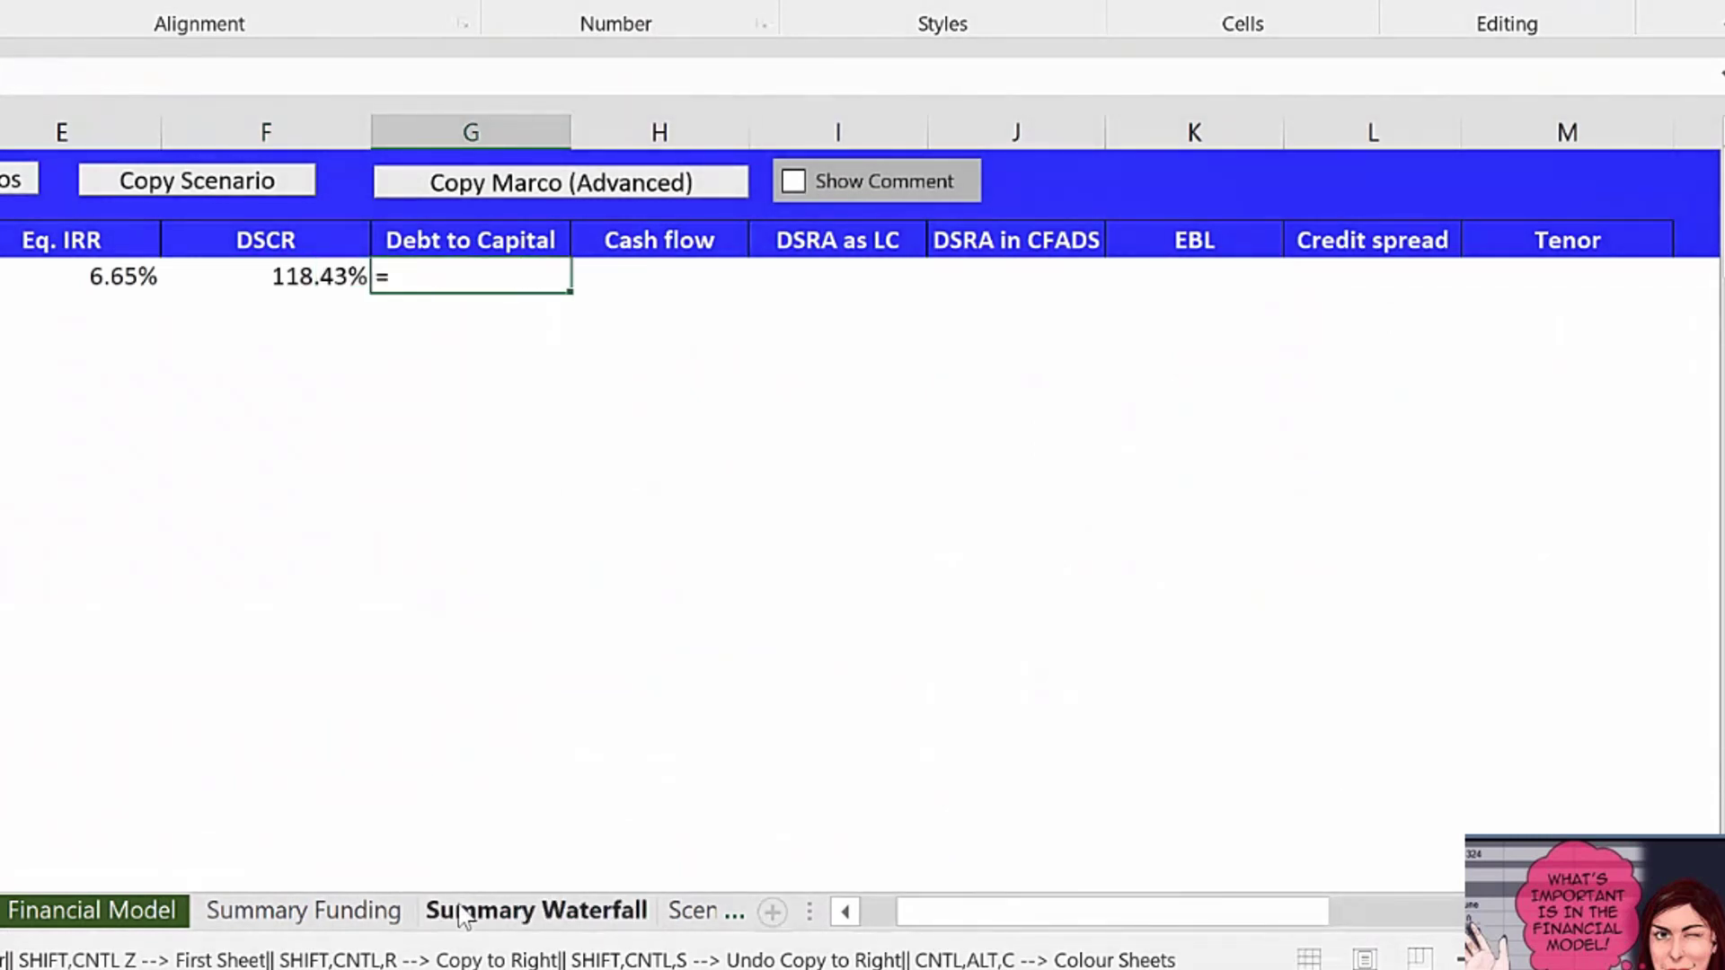
left_click(461, 914)
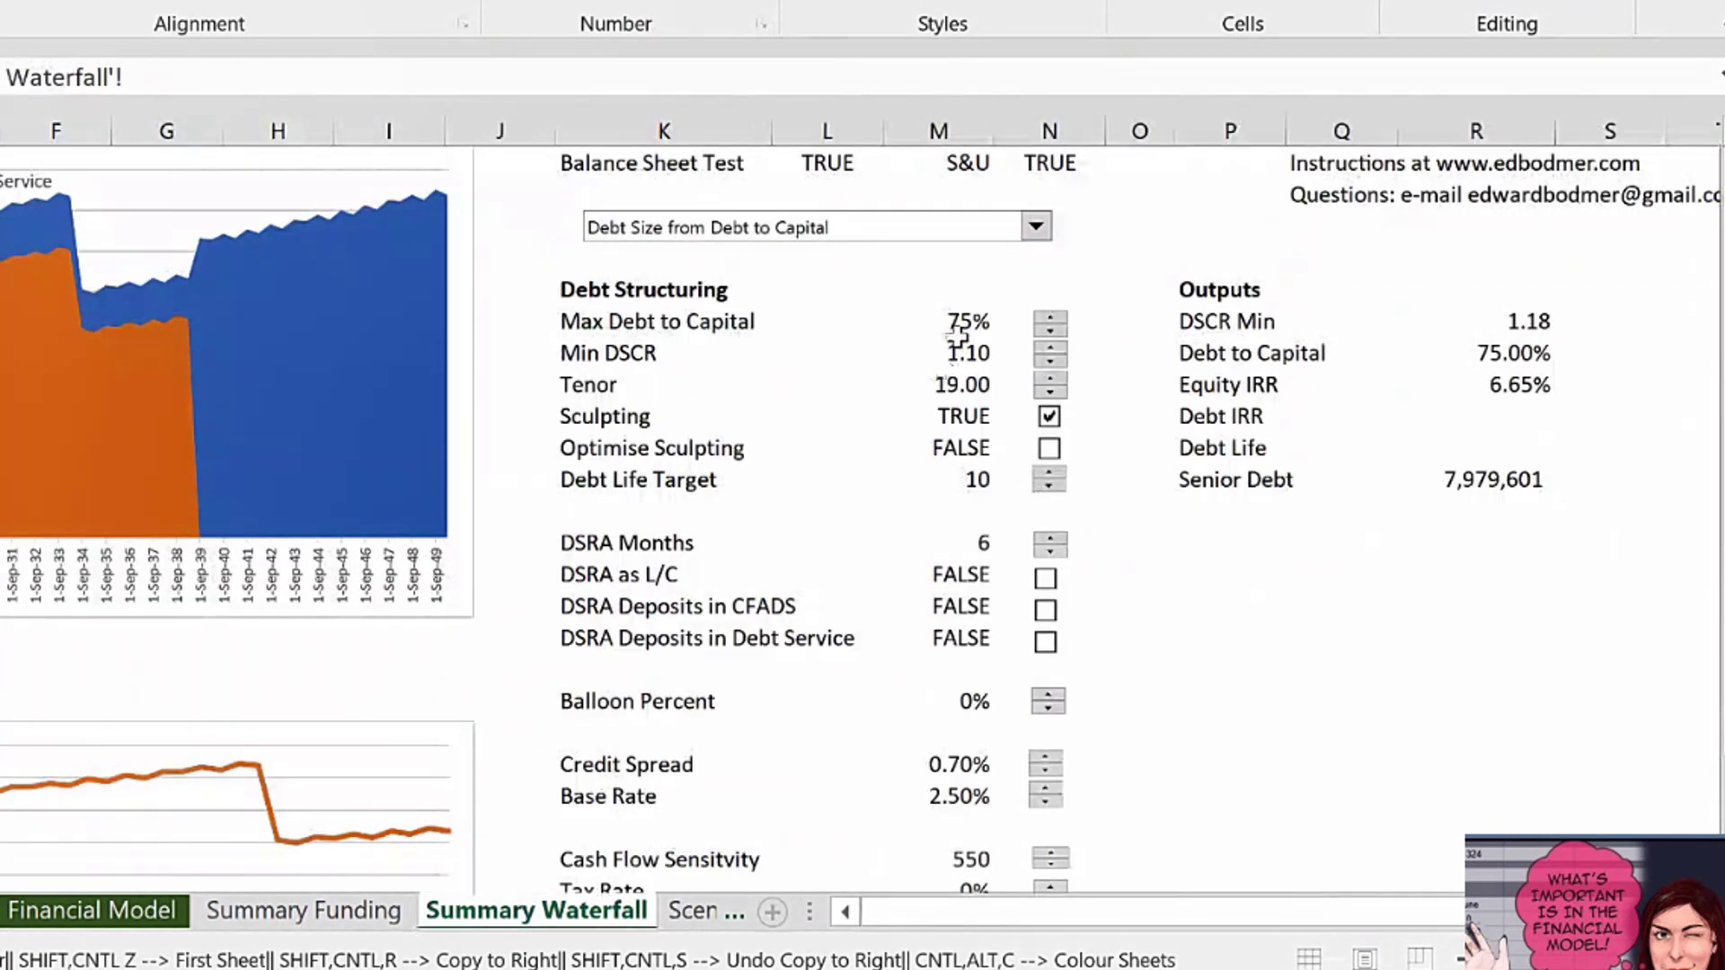
key("Escape")
Format the linked DSCR value as a number with two decimals instead of a percentage.
key("Left")
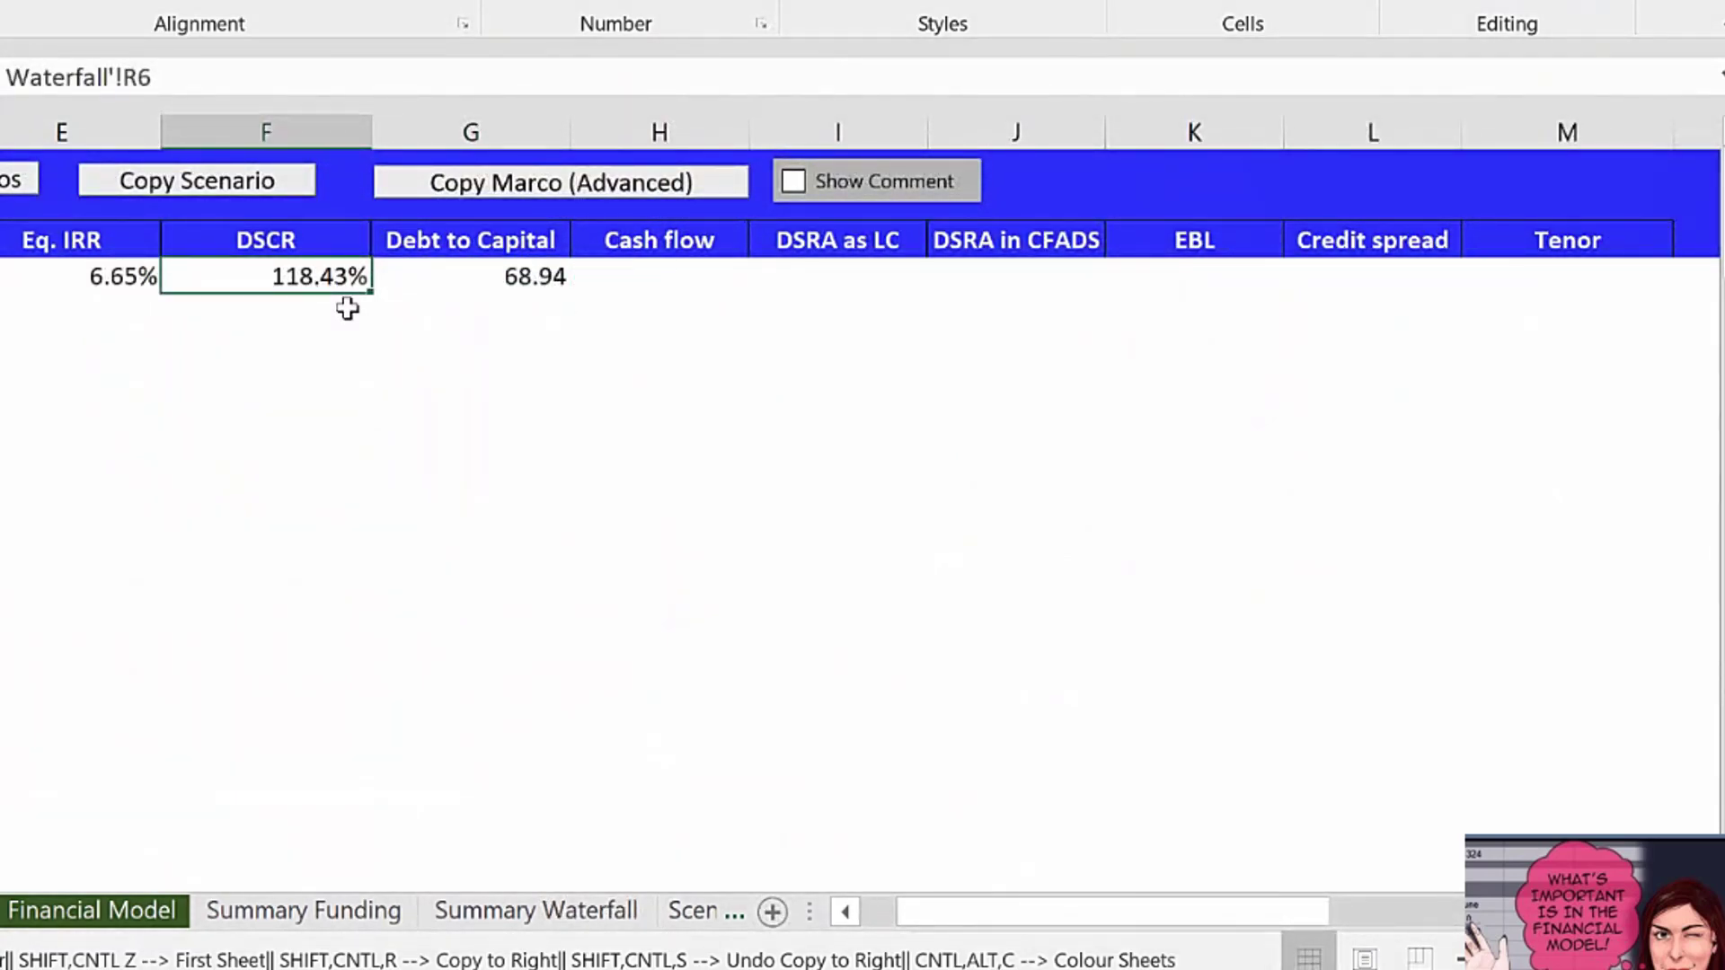
key("ctrl+shift+1")
key("Right")
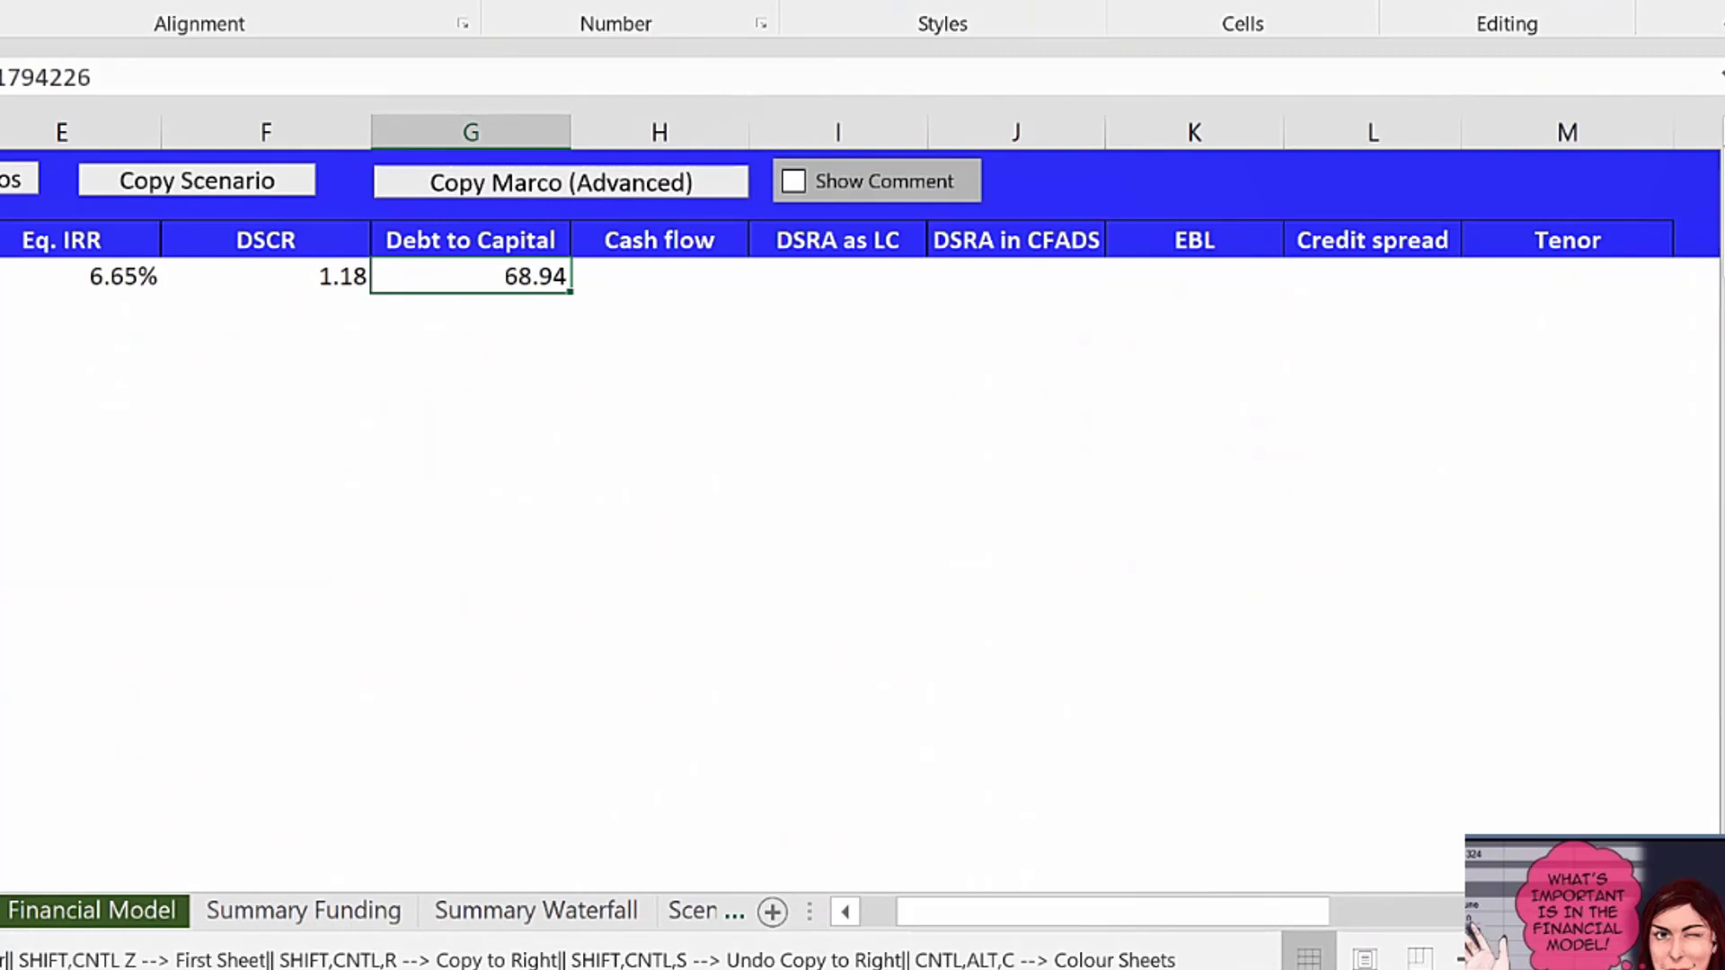
left_click(277, 969)
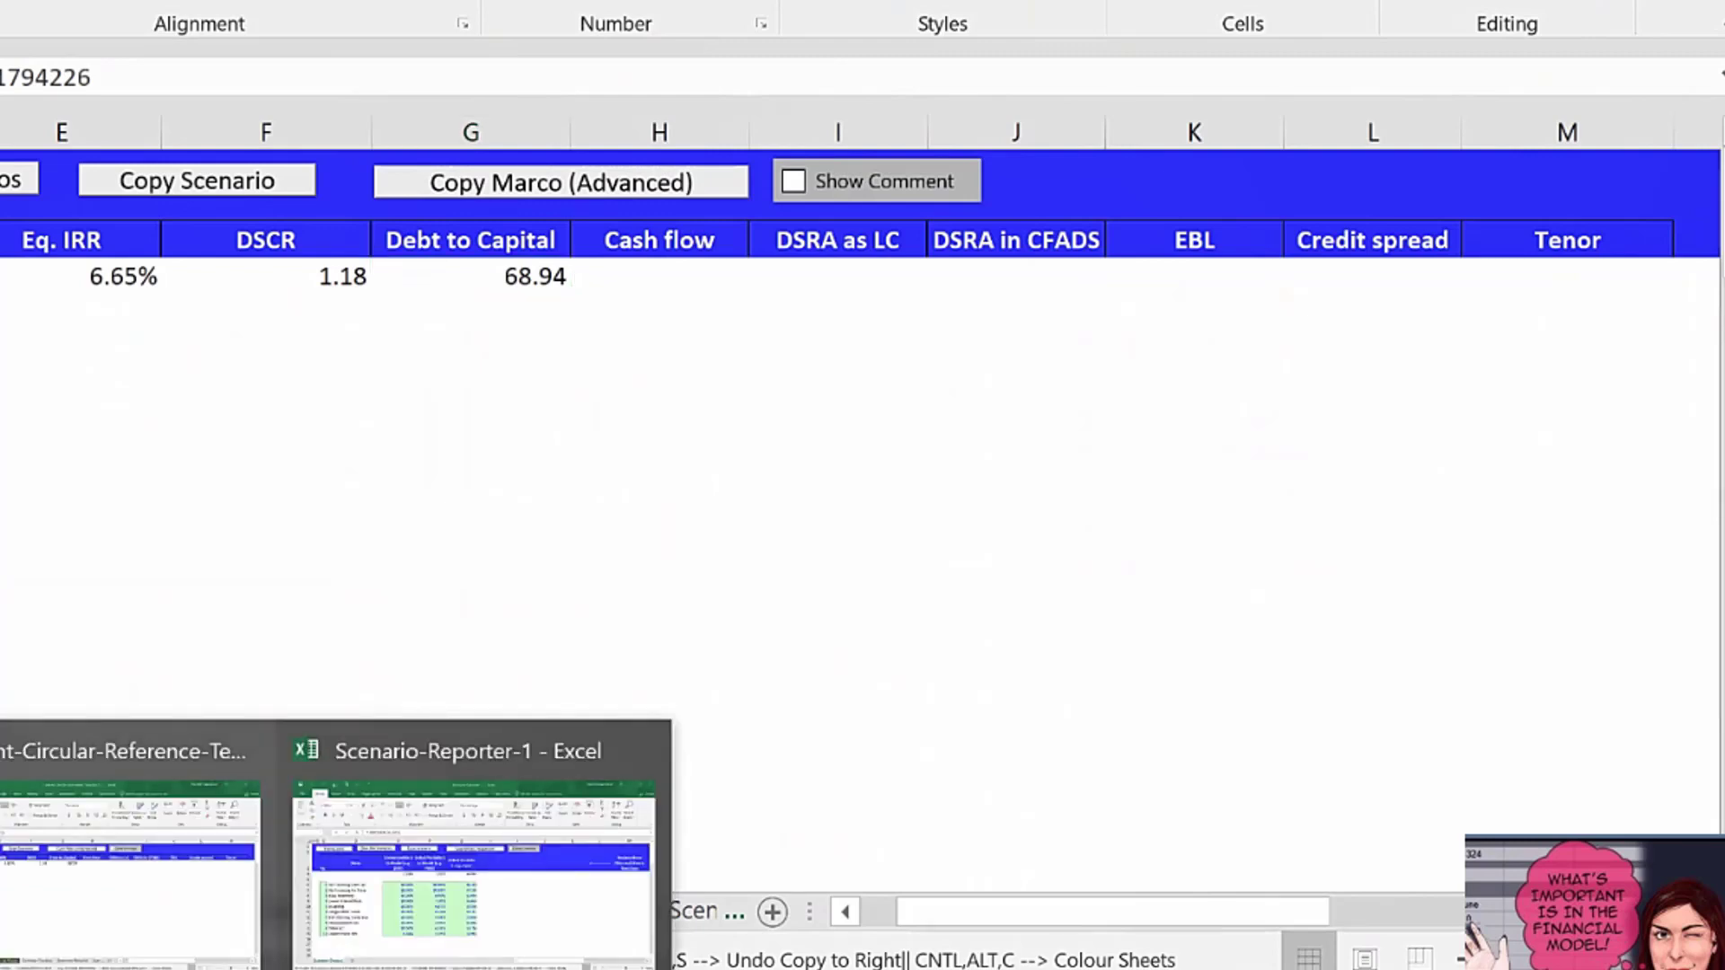
left_click(2, 871)
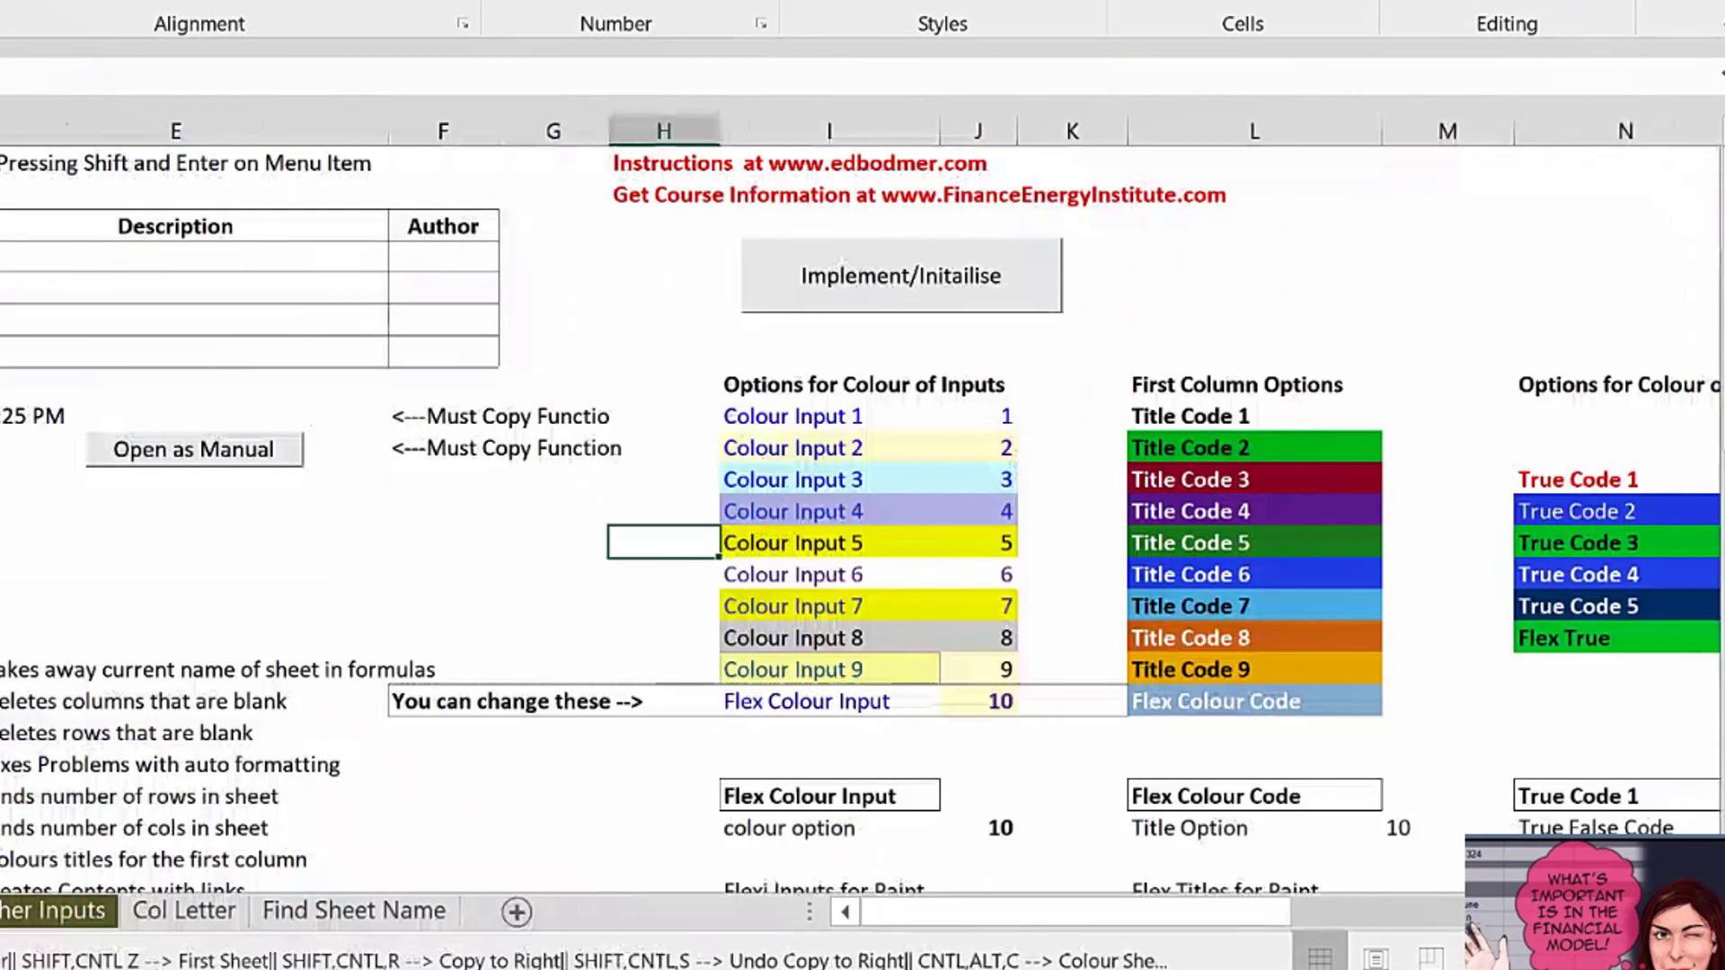
left_click(277, 969)
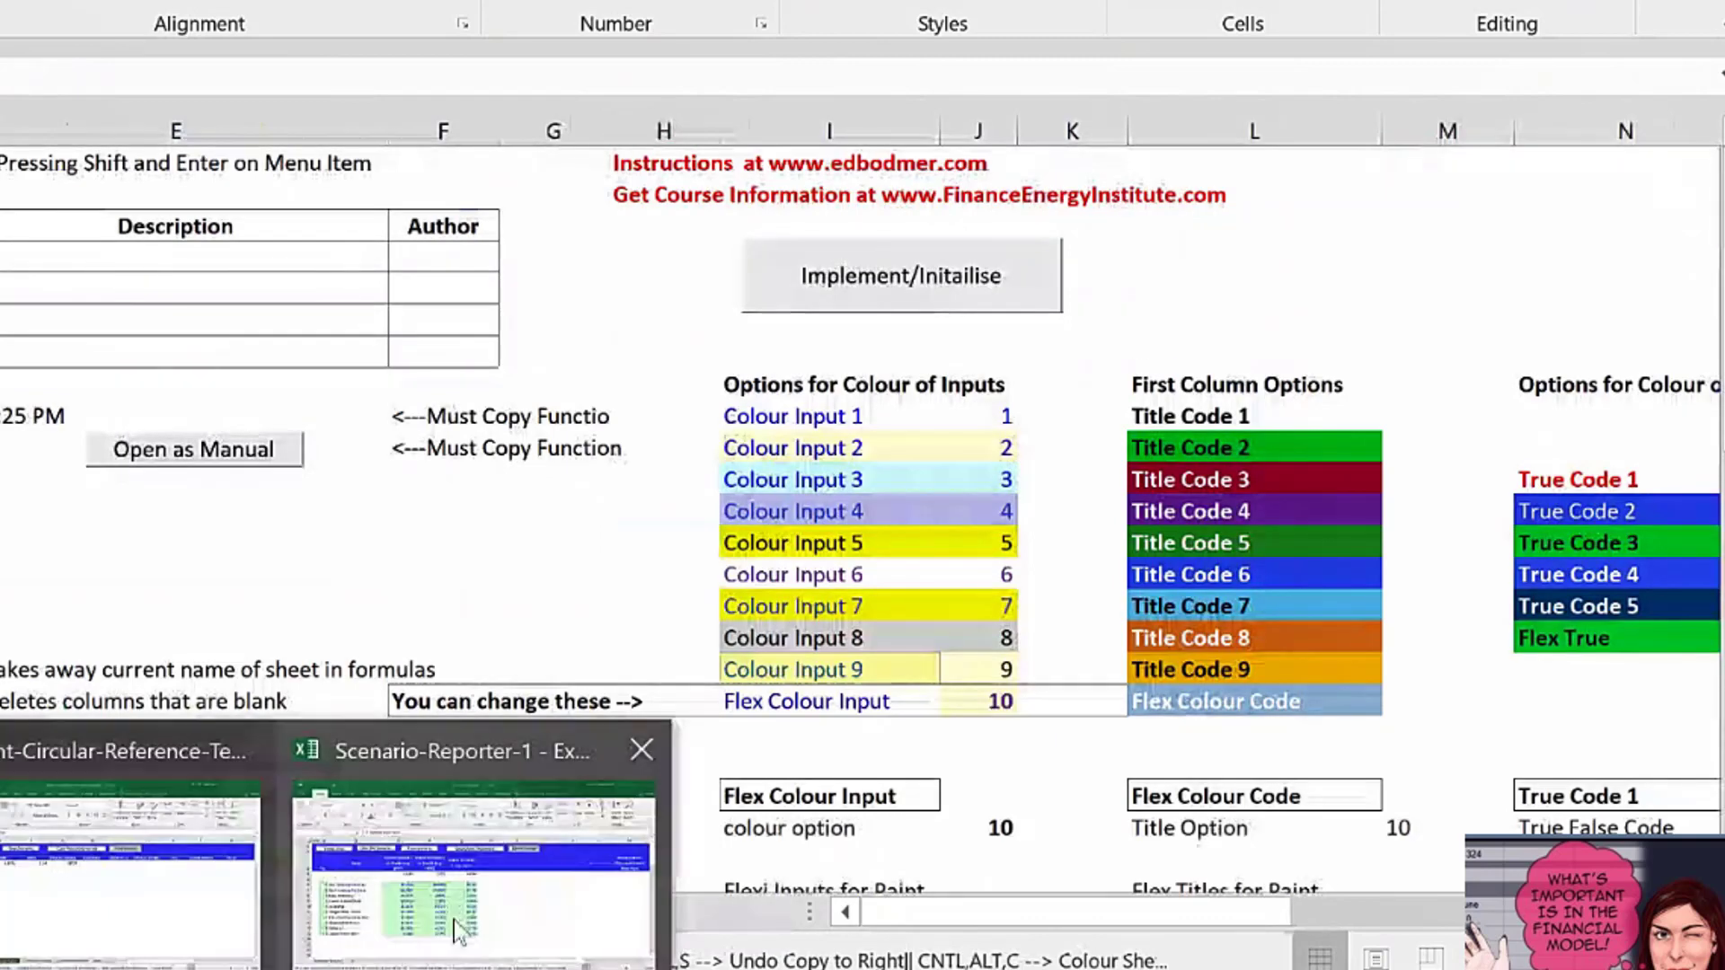
left_click(460, 929)
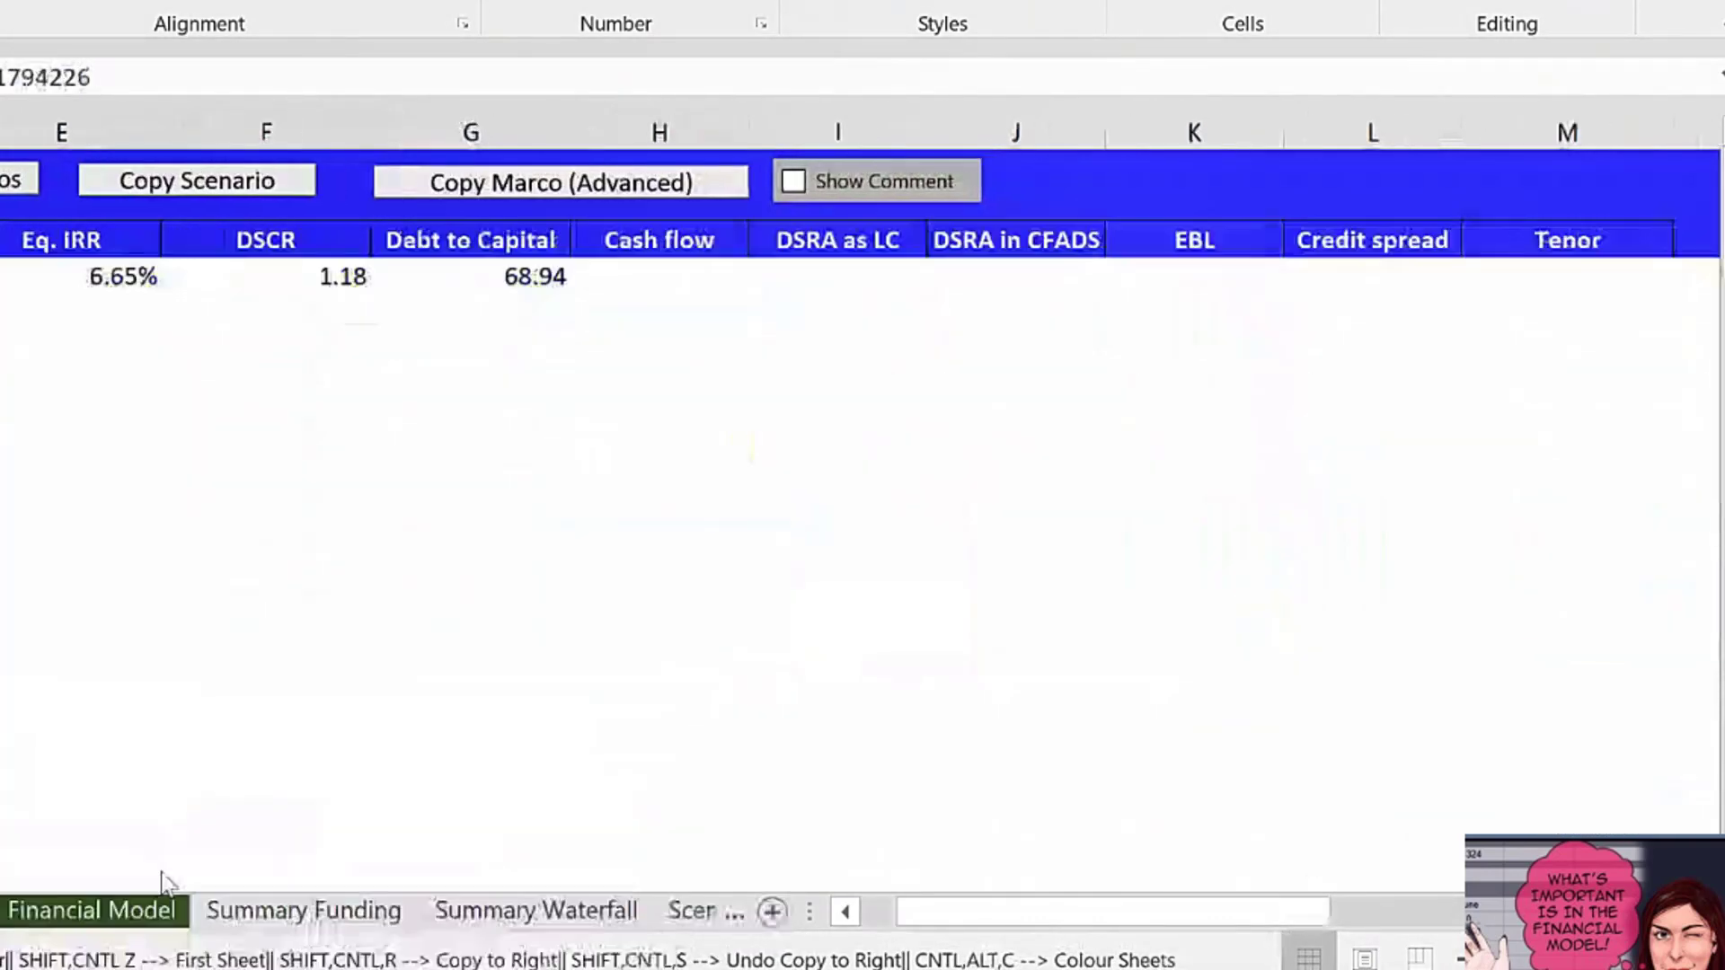
Format the cell under Debt to Capital as a percentage and link it to Max Debt to Capital on the Summary Waterfall sheet.
left_click(504, 280)
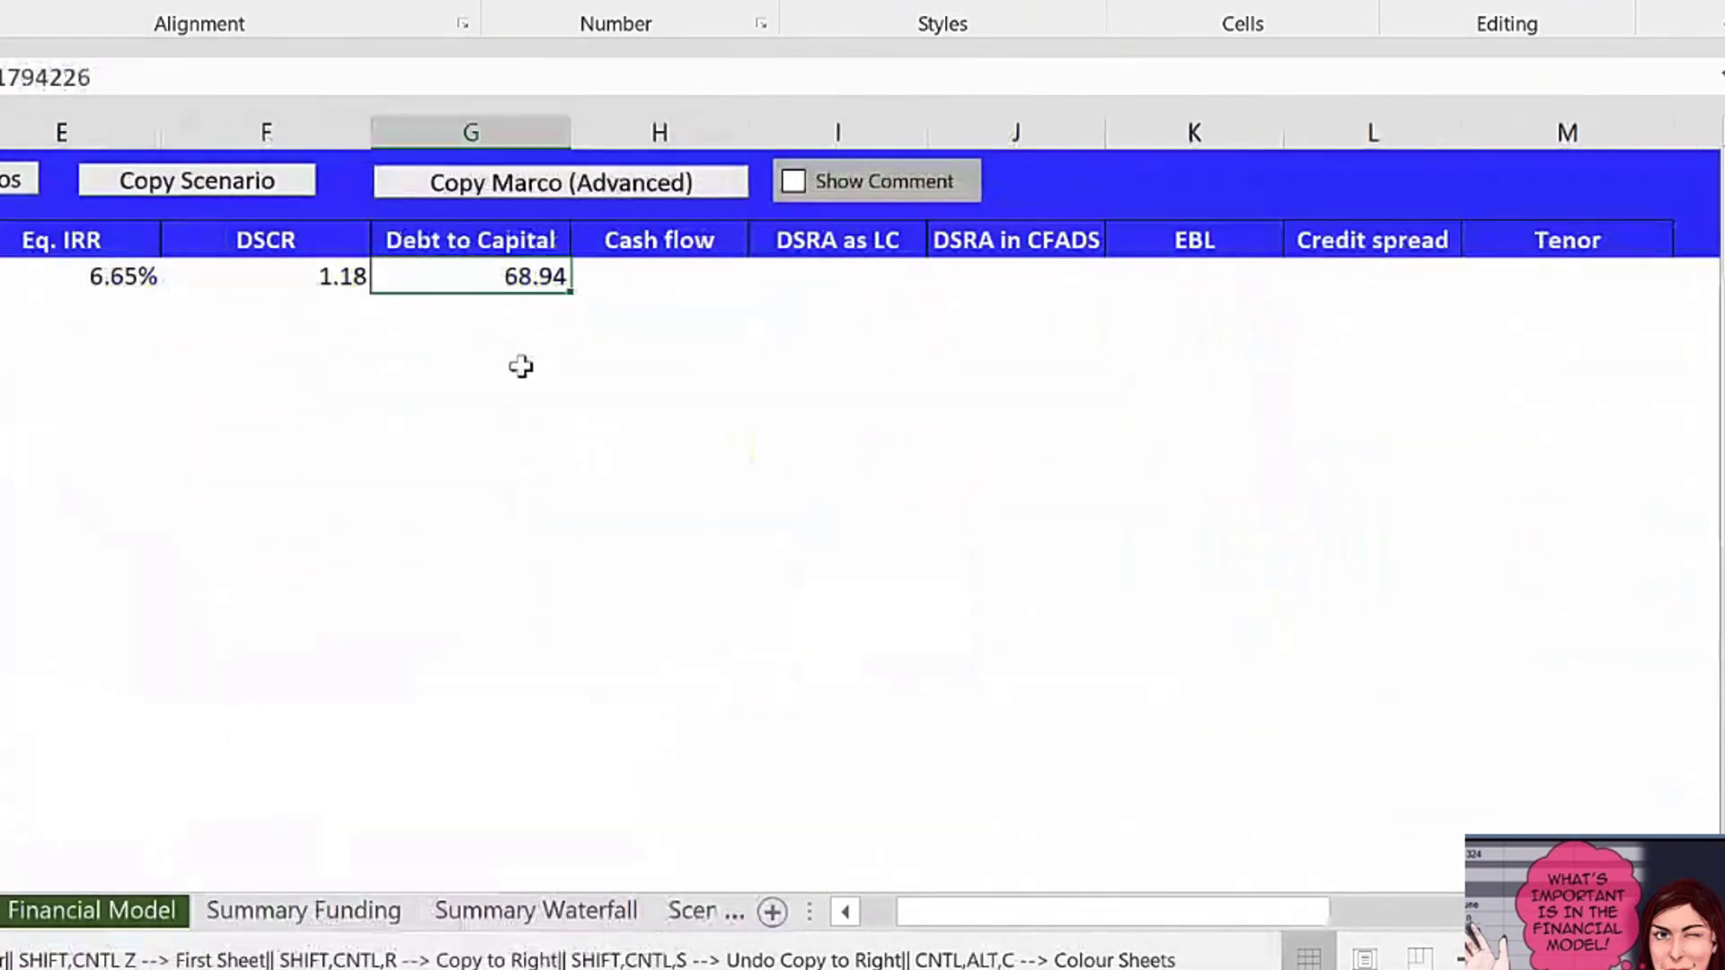
key("ctrl+shift+5")
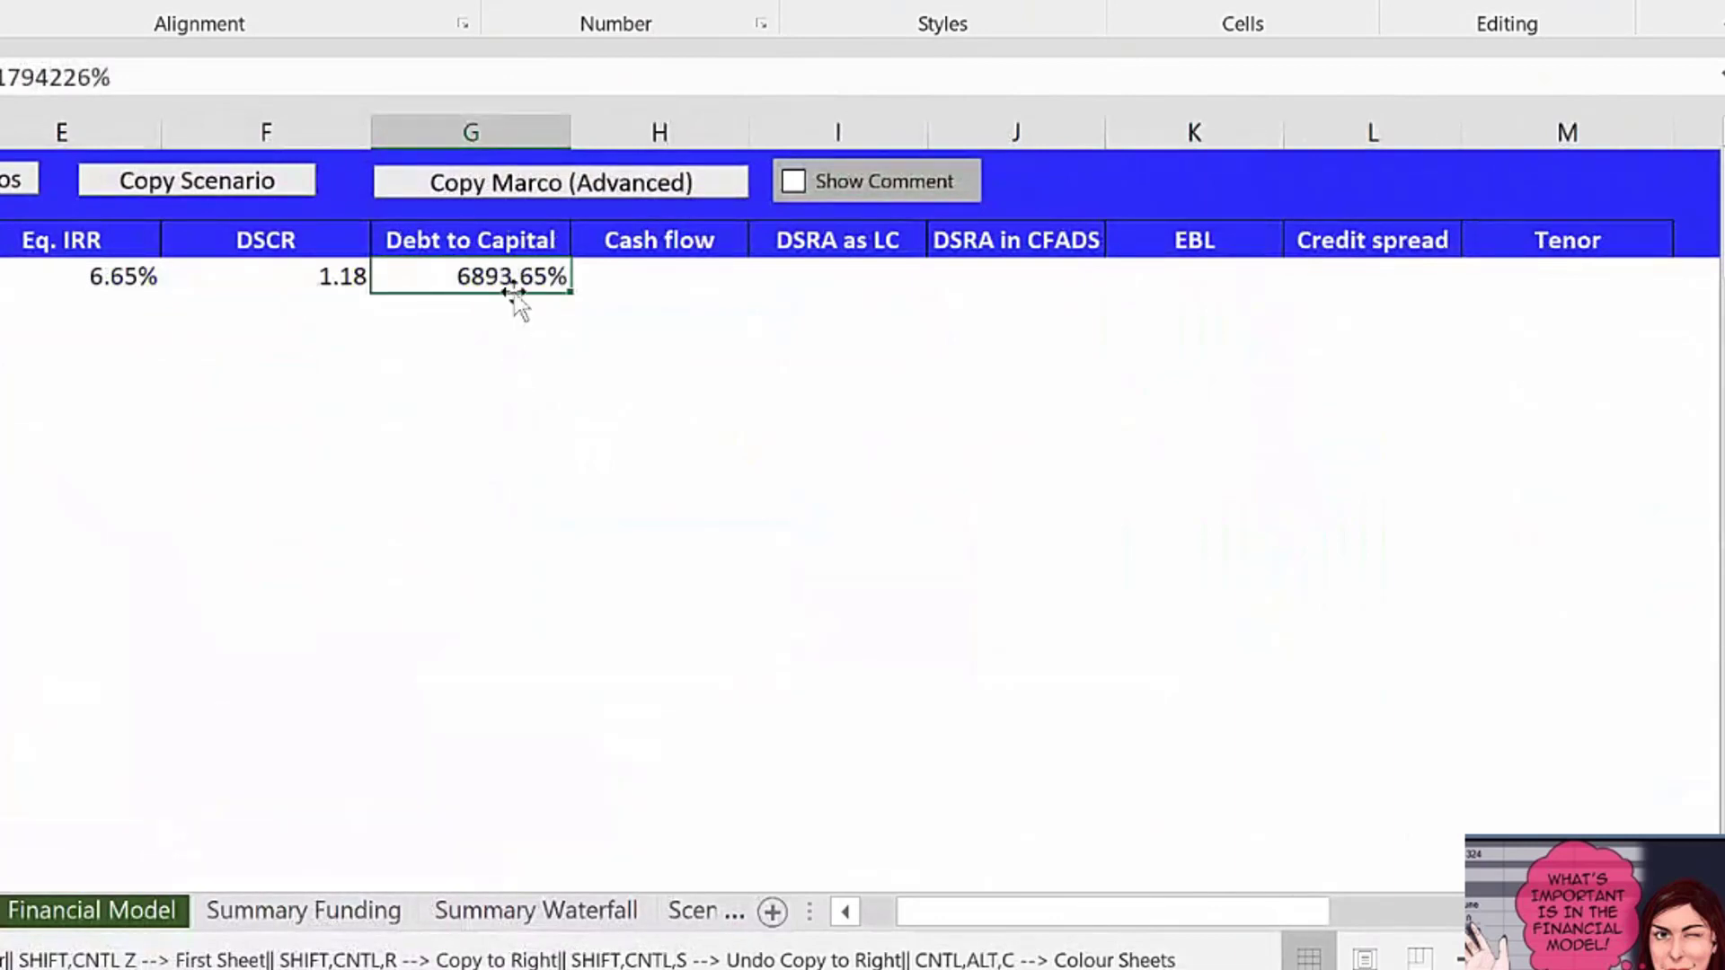
type("=")
left_click(543, 910)
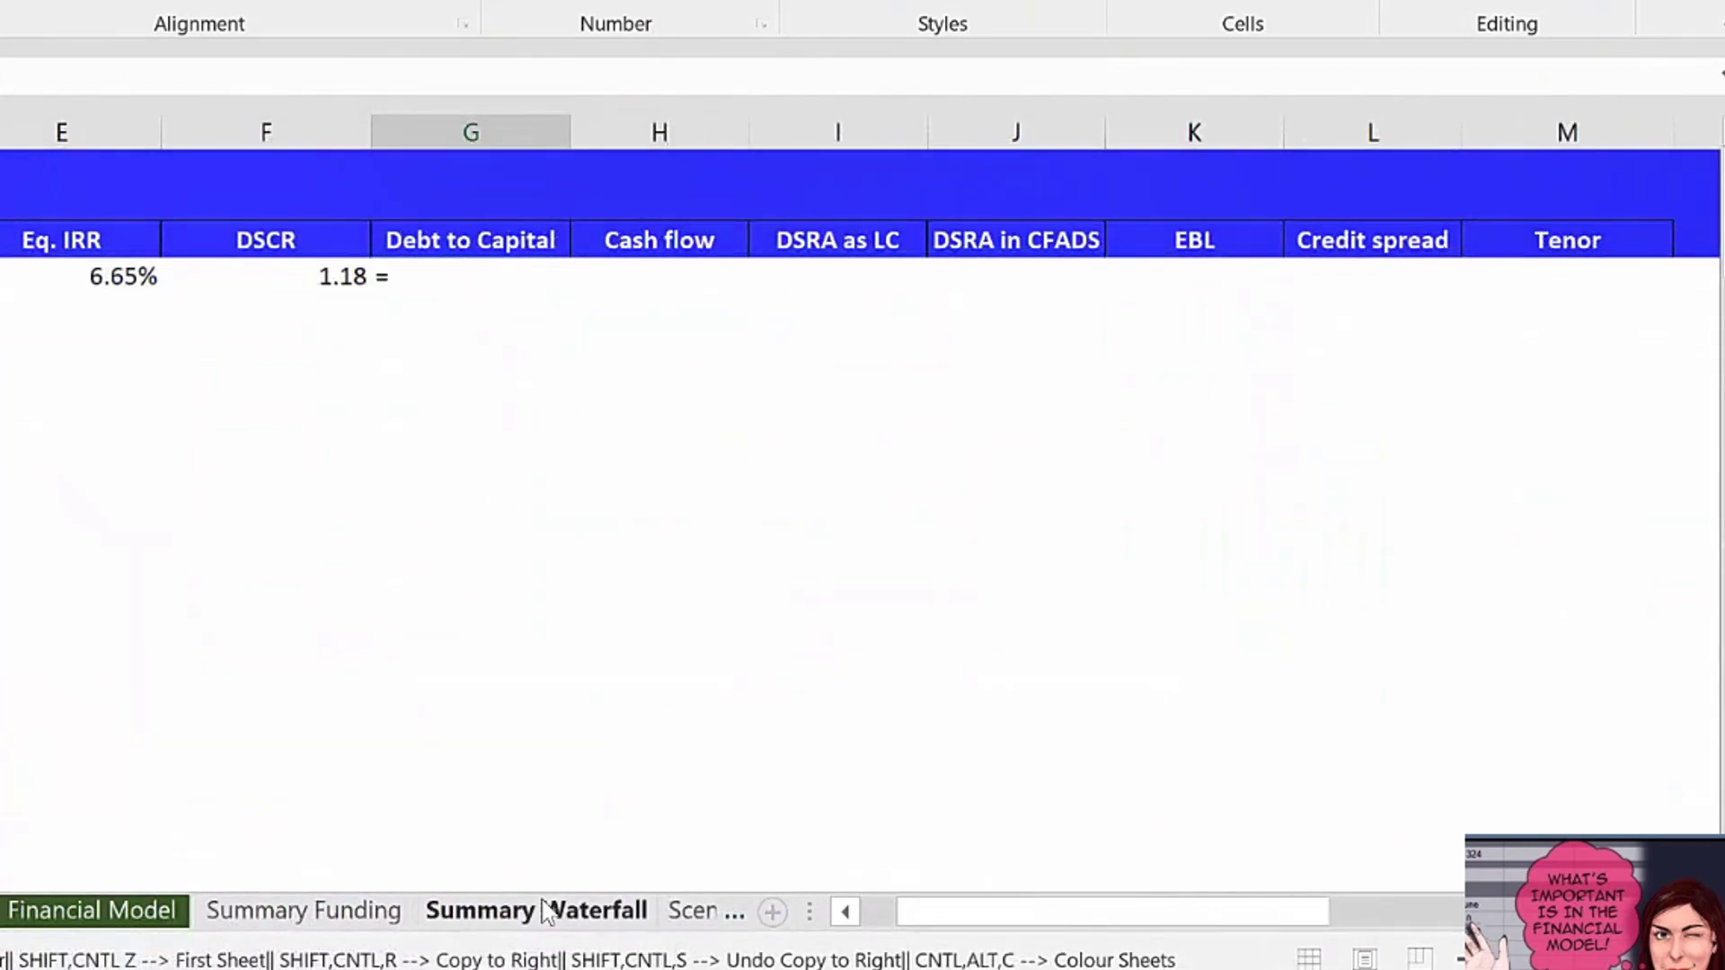
left_click(954, 316)
key("Return")
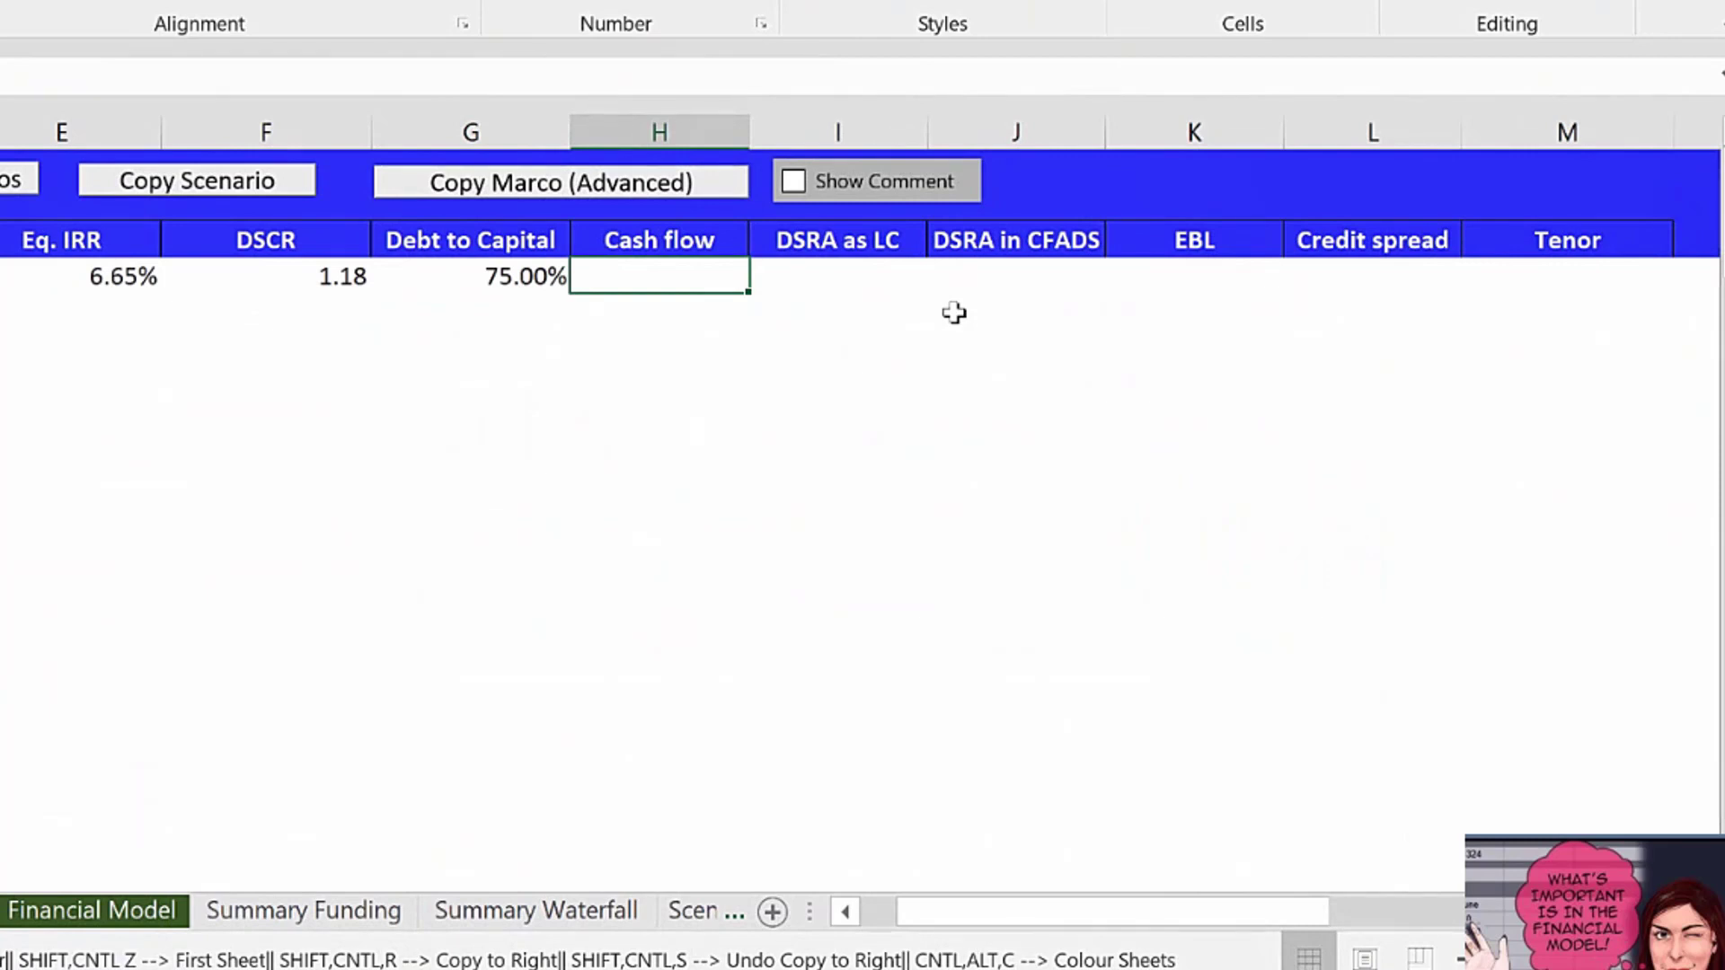
Link the cell under Cash flow to the cash flow sensitivity input in cell M23 of the Summary Waterfall sheet.
left_click(460, 914)
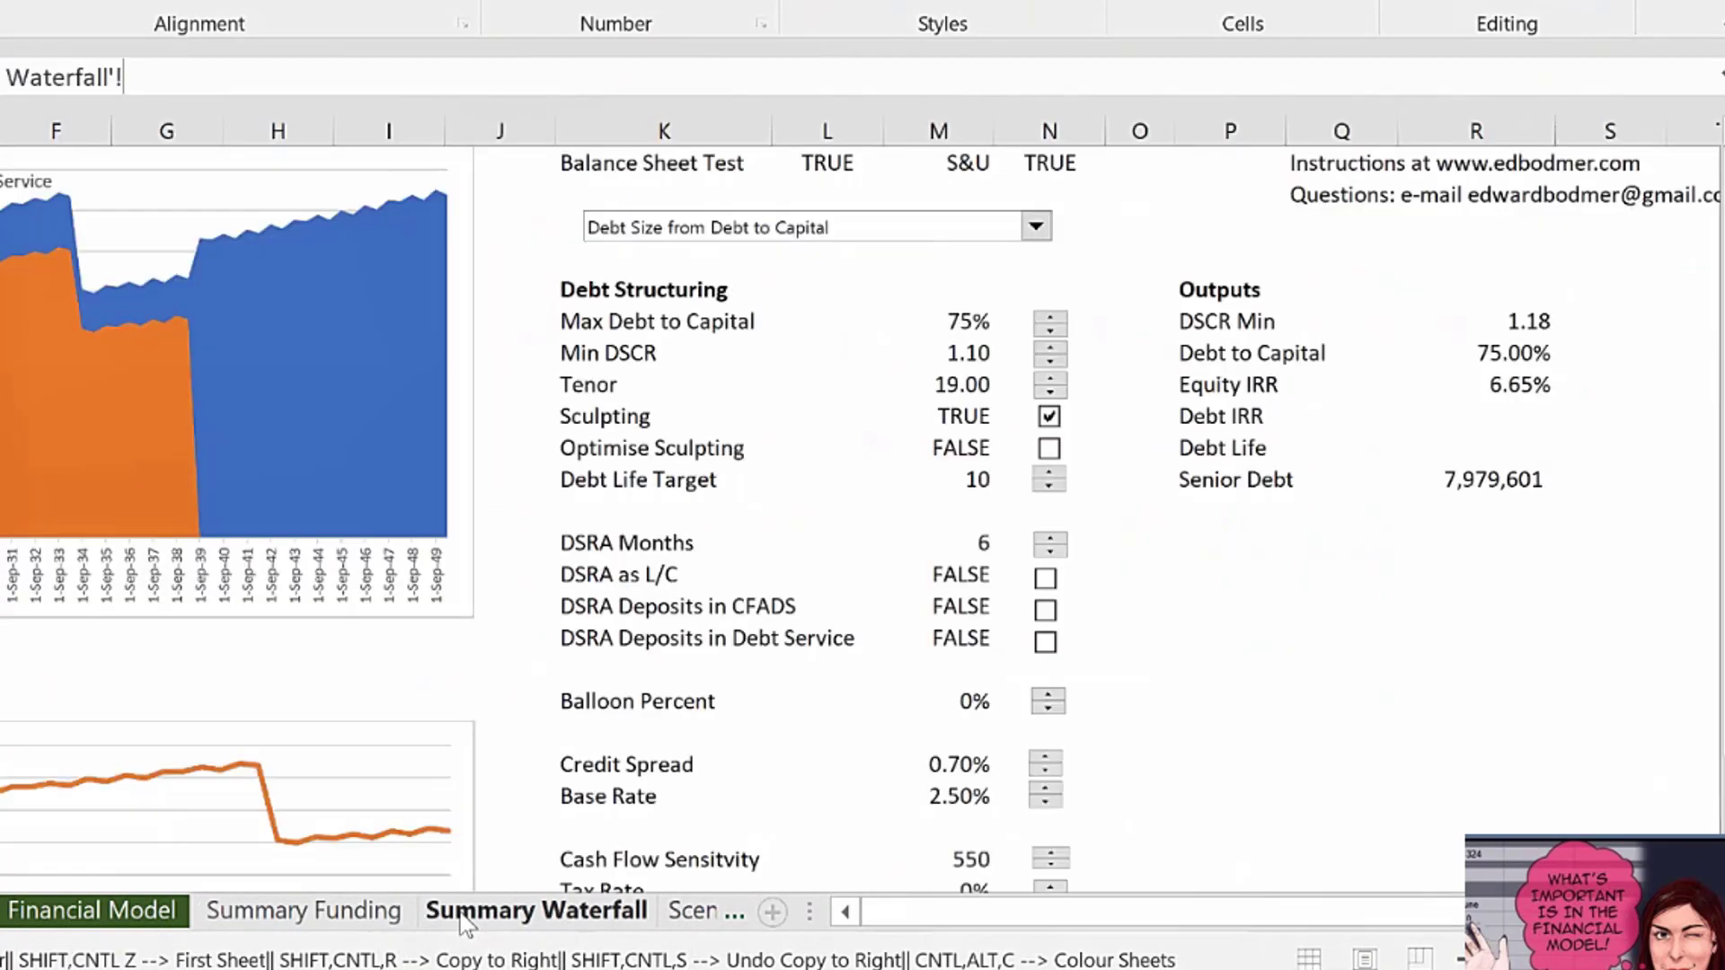
scroll(952, 709, "down", 1)
left_click(968, 681)
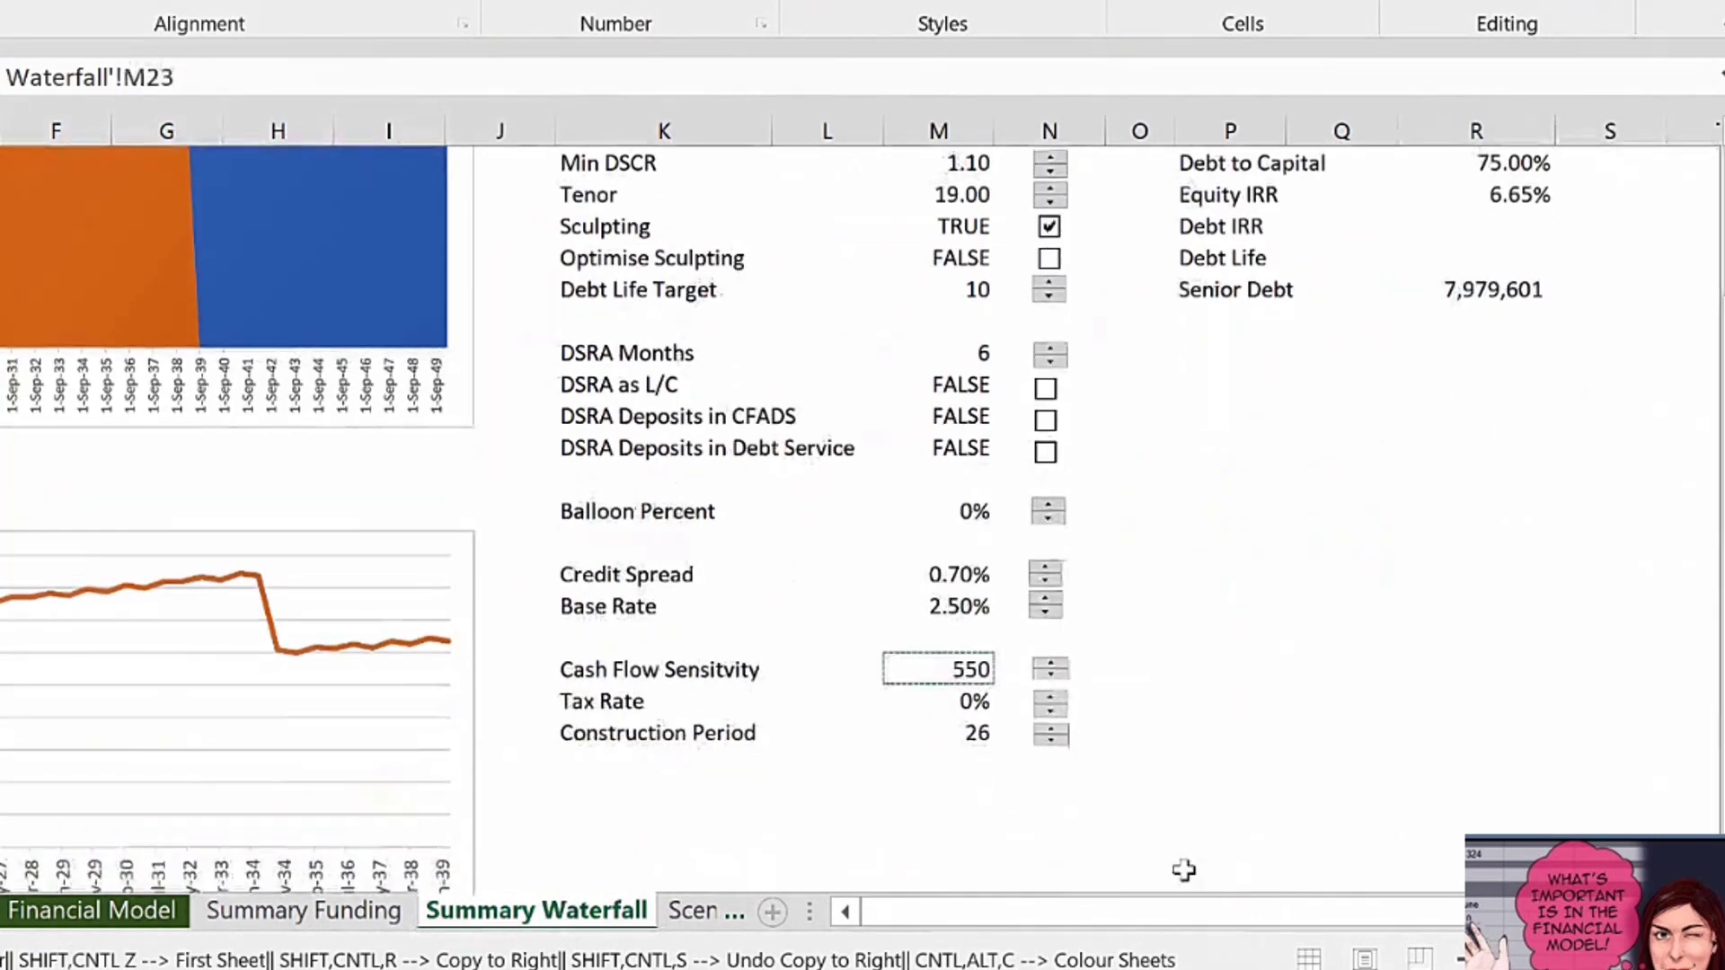
key("Return")
Link the cell under DSRA as LC to the DSRA as L/C switch in cell M14 of the Summary Waterfall sheet.
key("Right")
type("=")
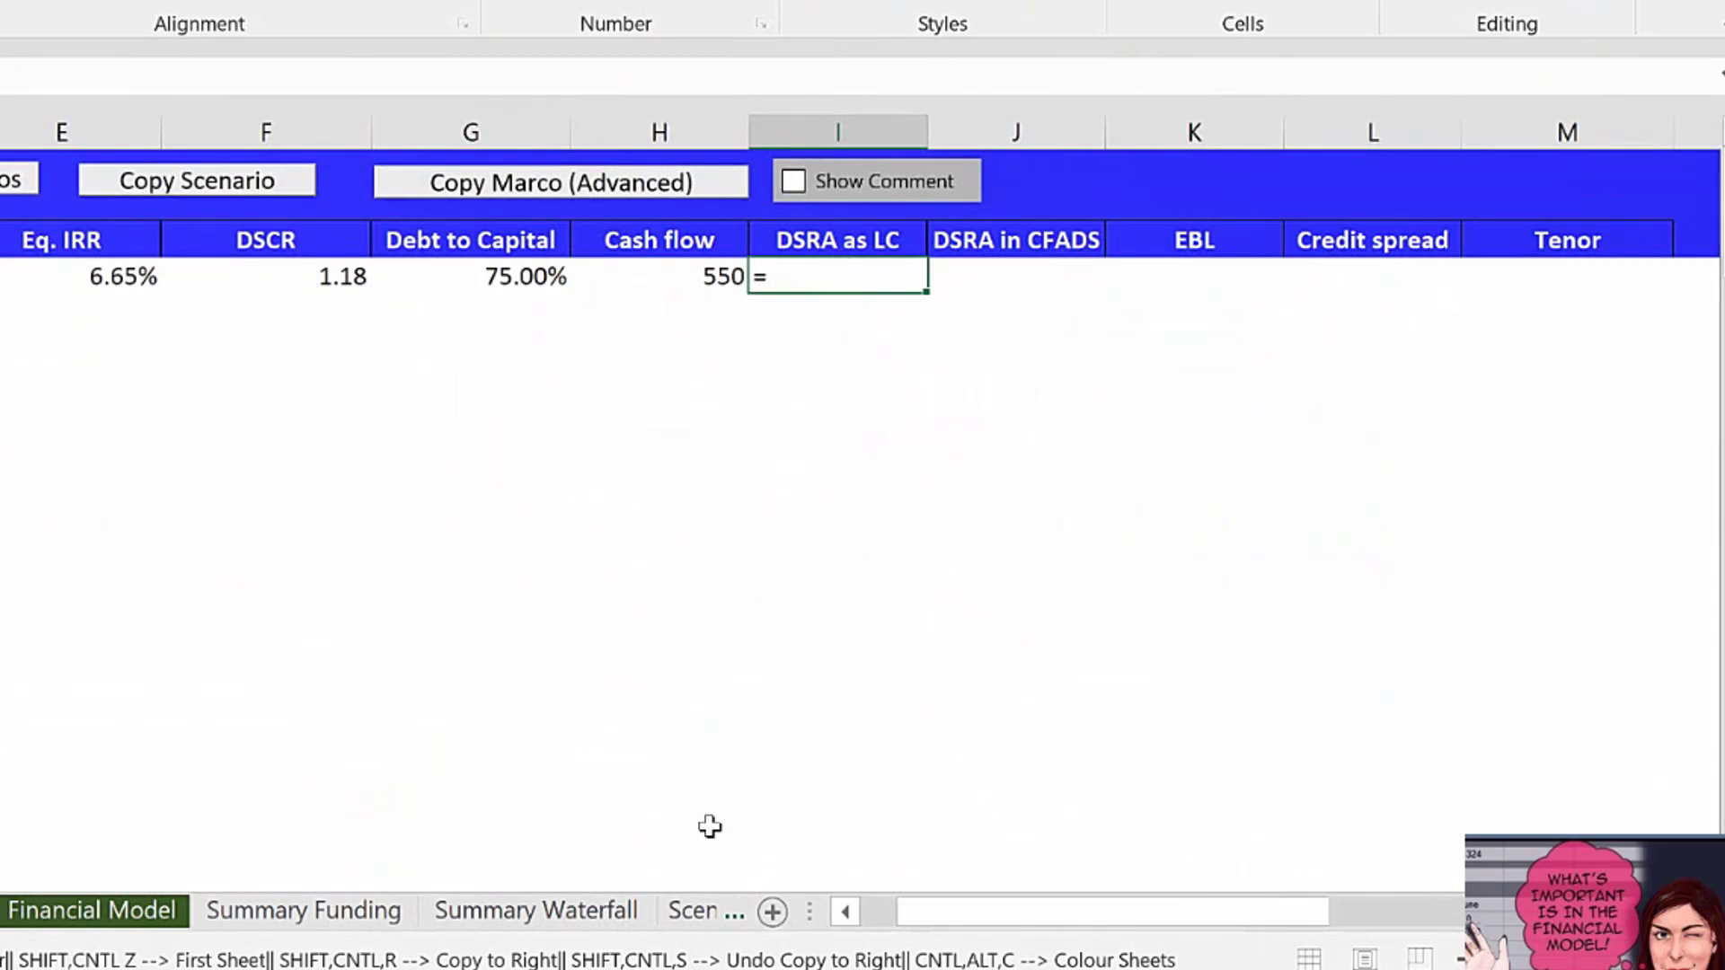
left_click(600, 909)
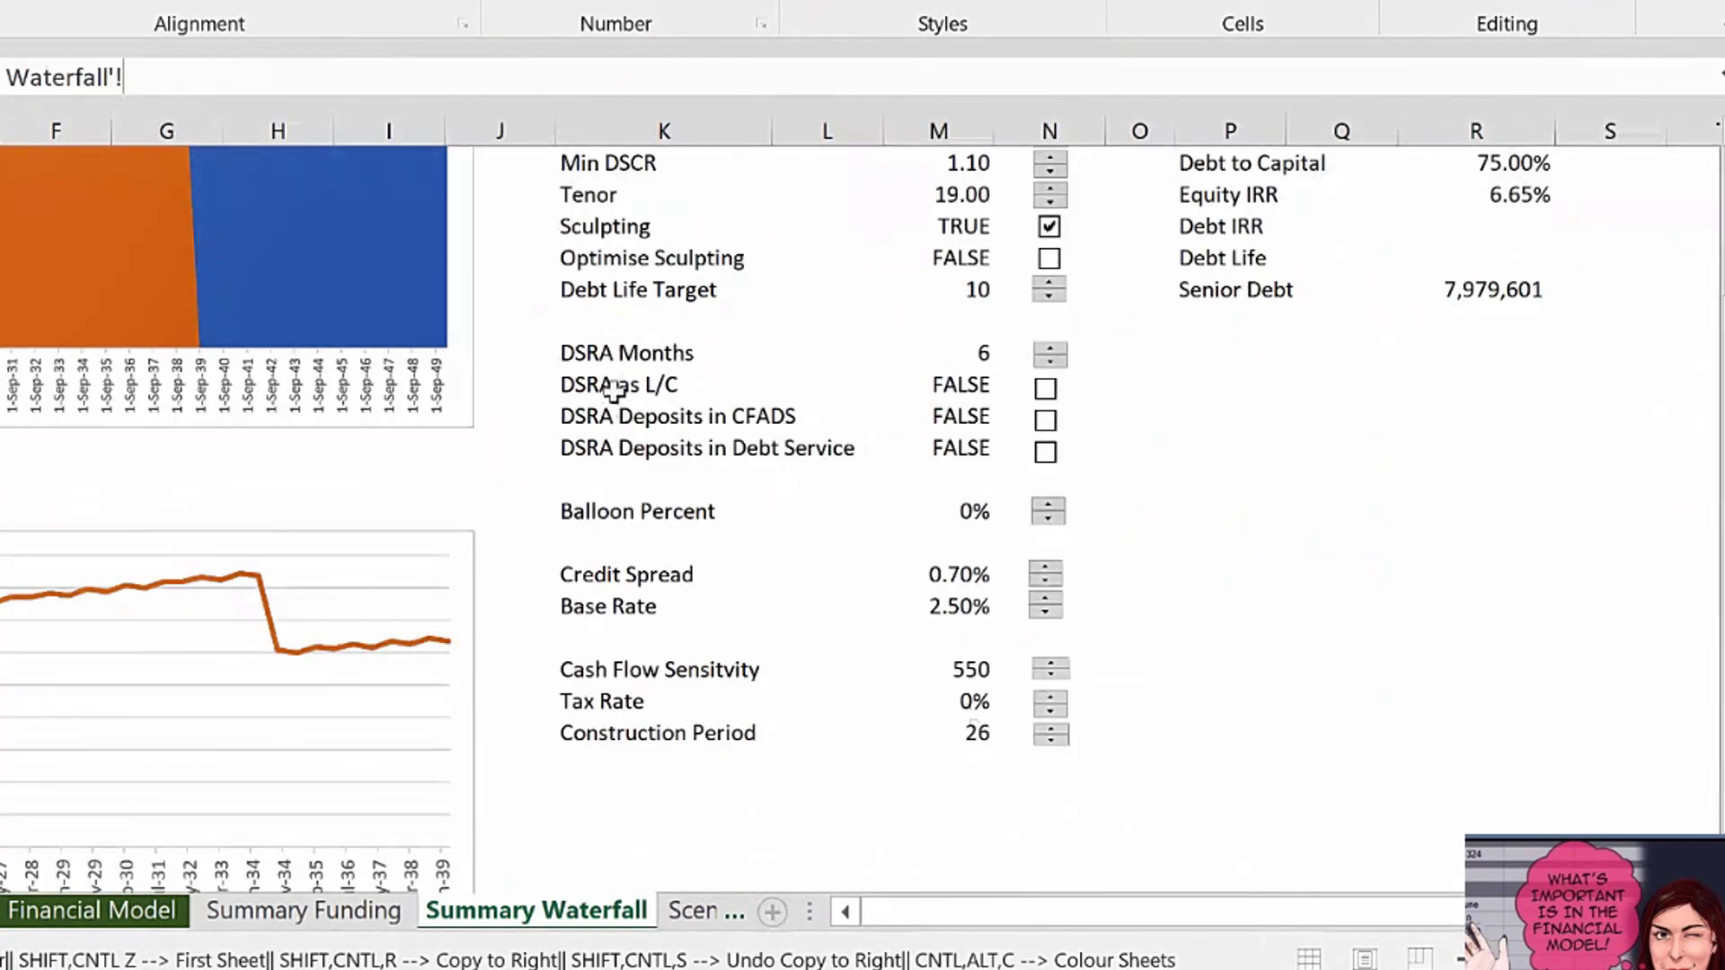
left_click(934, 381)
key("Tab")
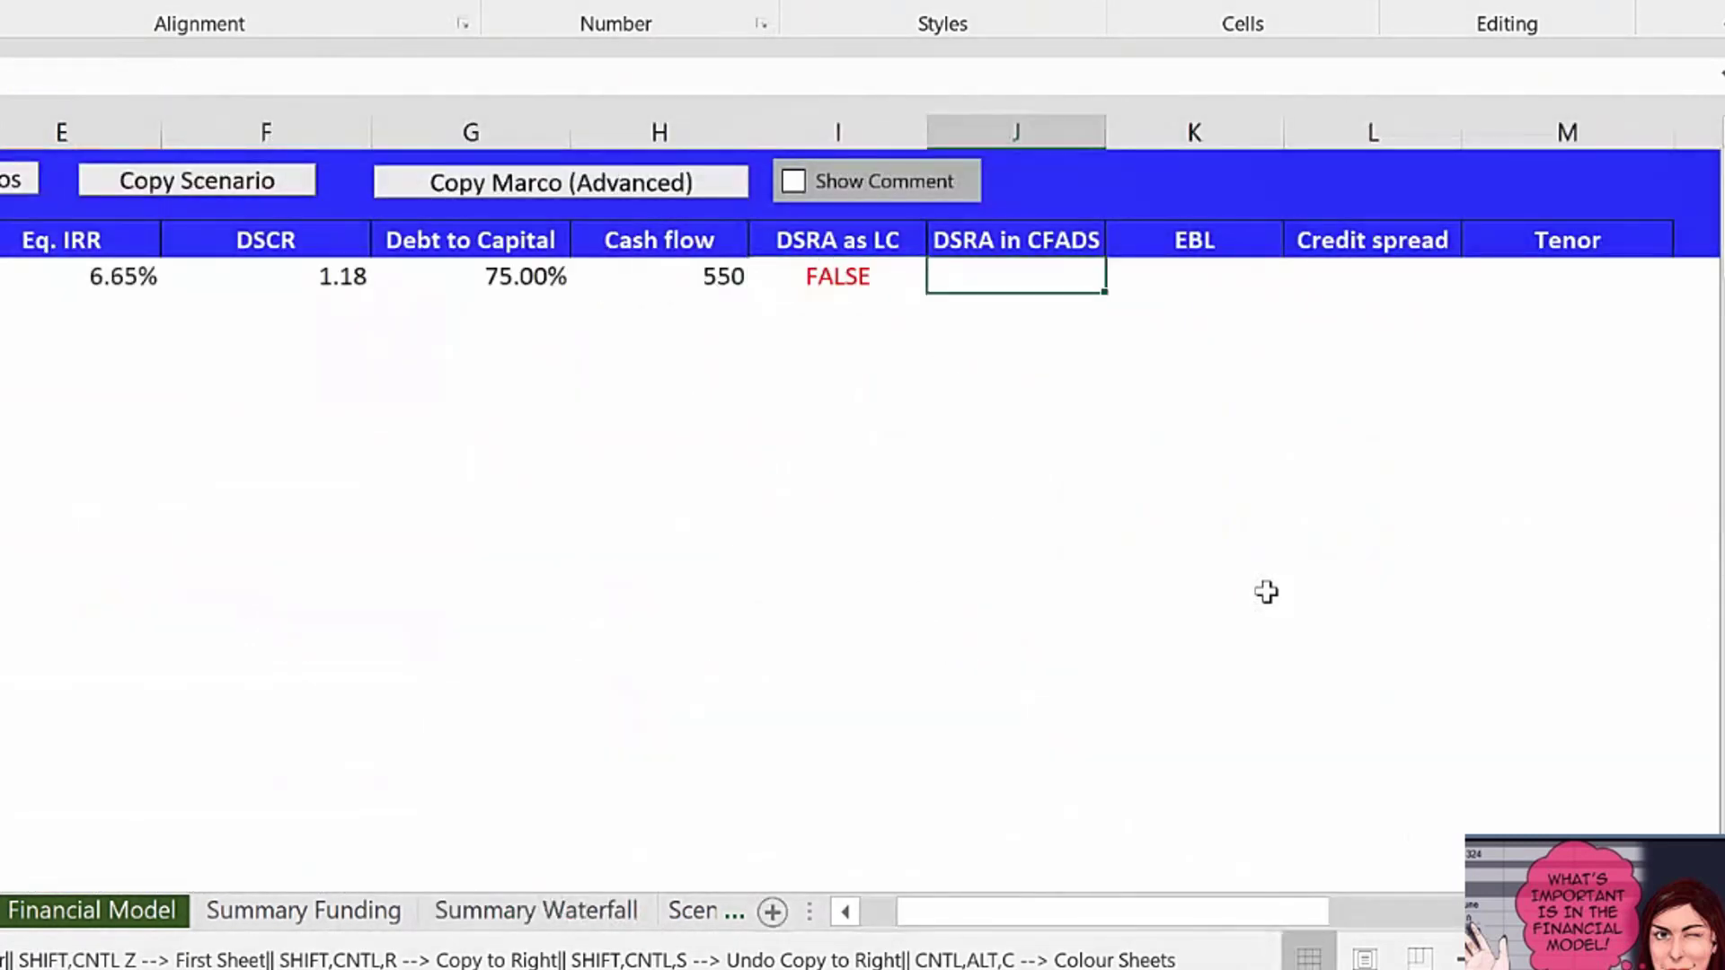
Link the cell under DSRA in CFADS to the DSRA Deposits in CFADS switch on the Summary Waterfall sheet.
type("=")
left_click(549, 911)
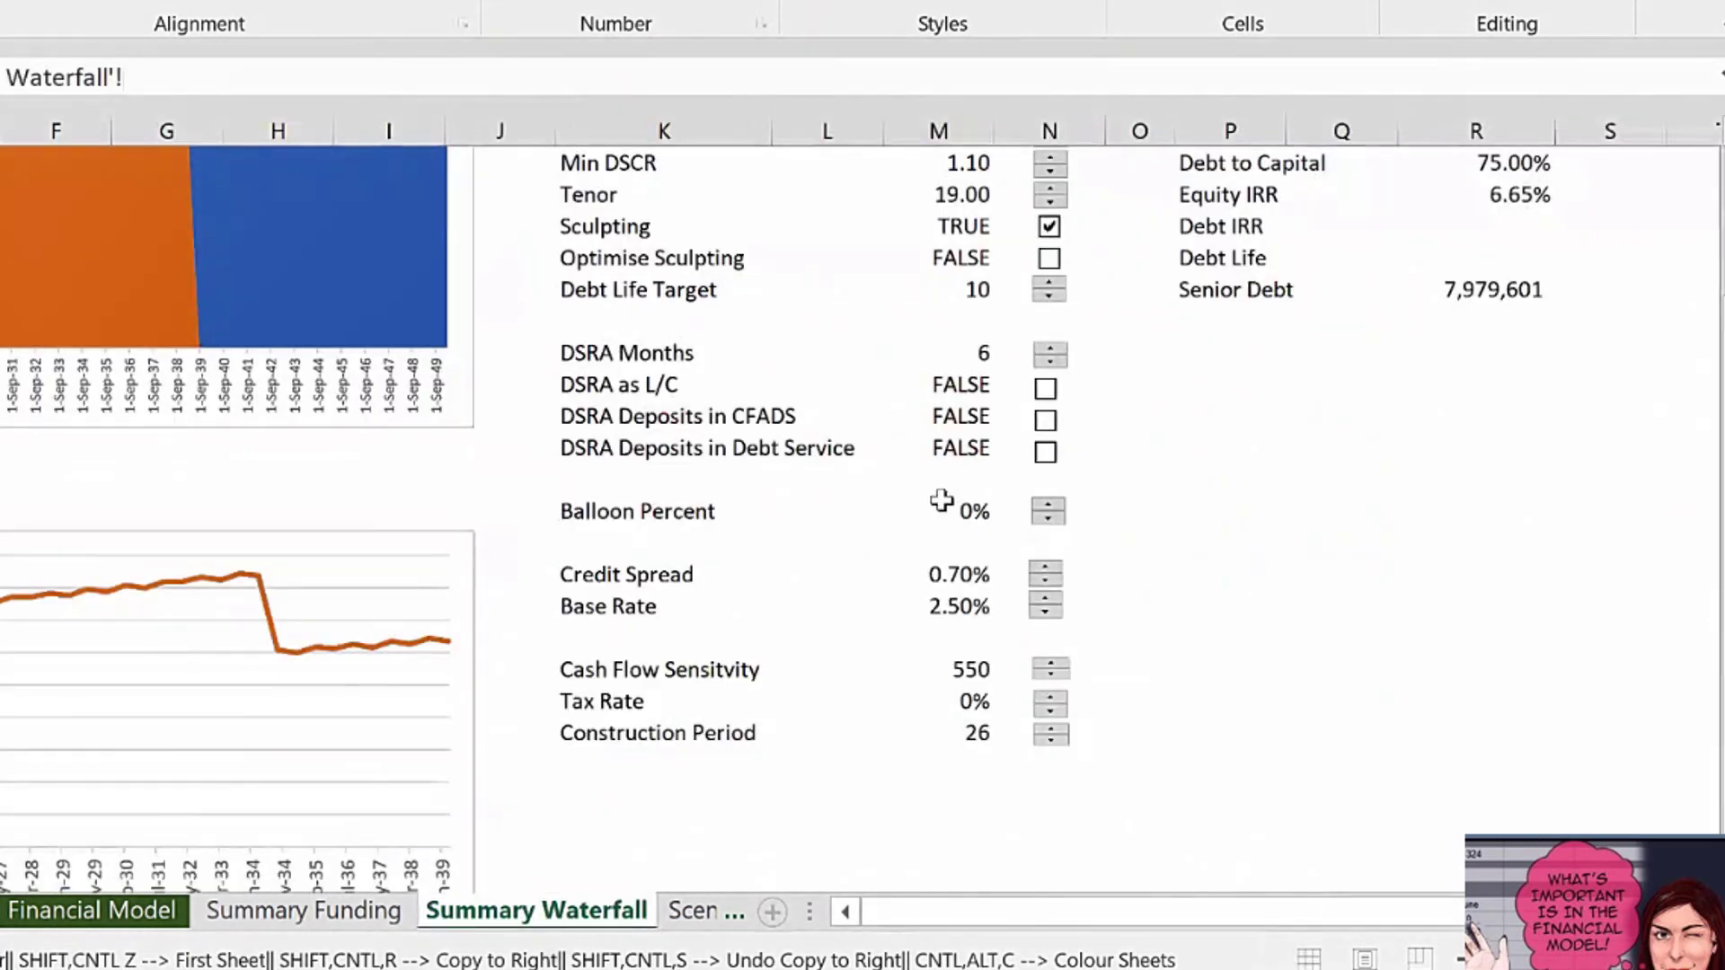
left_click(929, 422)
key("Return")
Link the cell under EBL to the EBL Switch in cell N16 of the Summary Funding sheet.
key("Right")
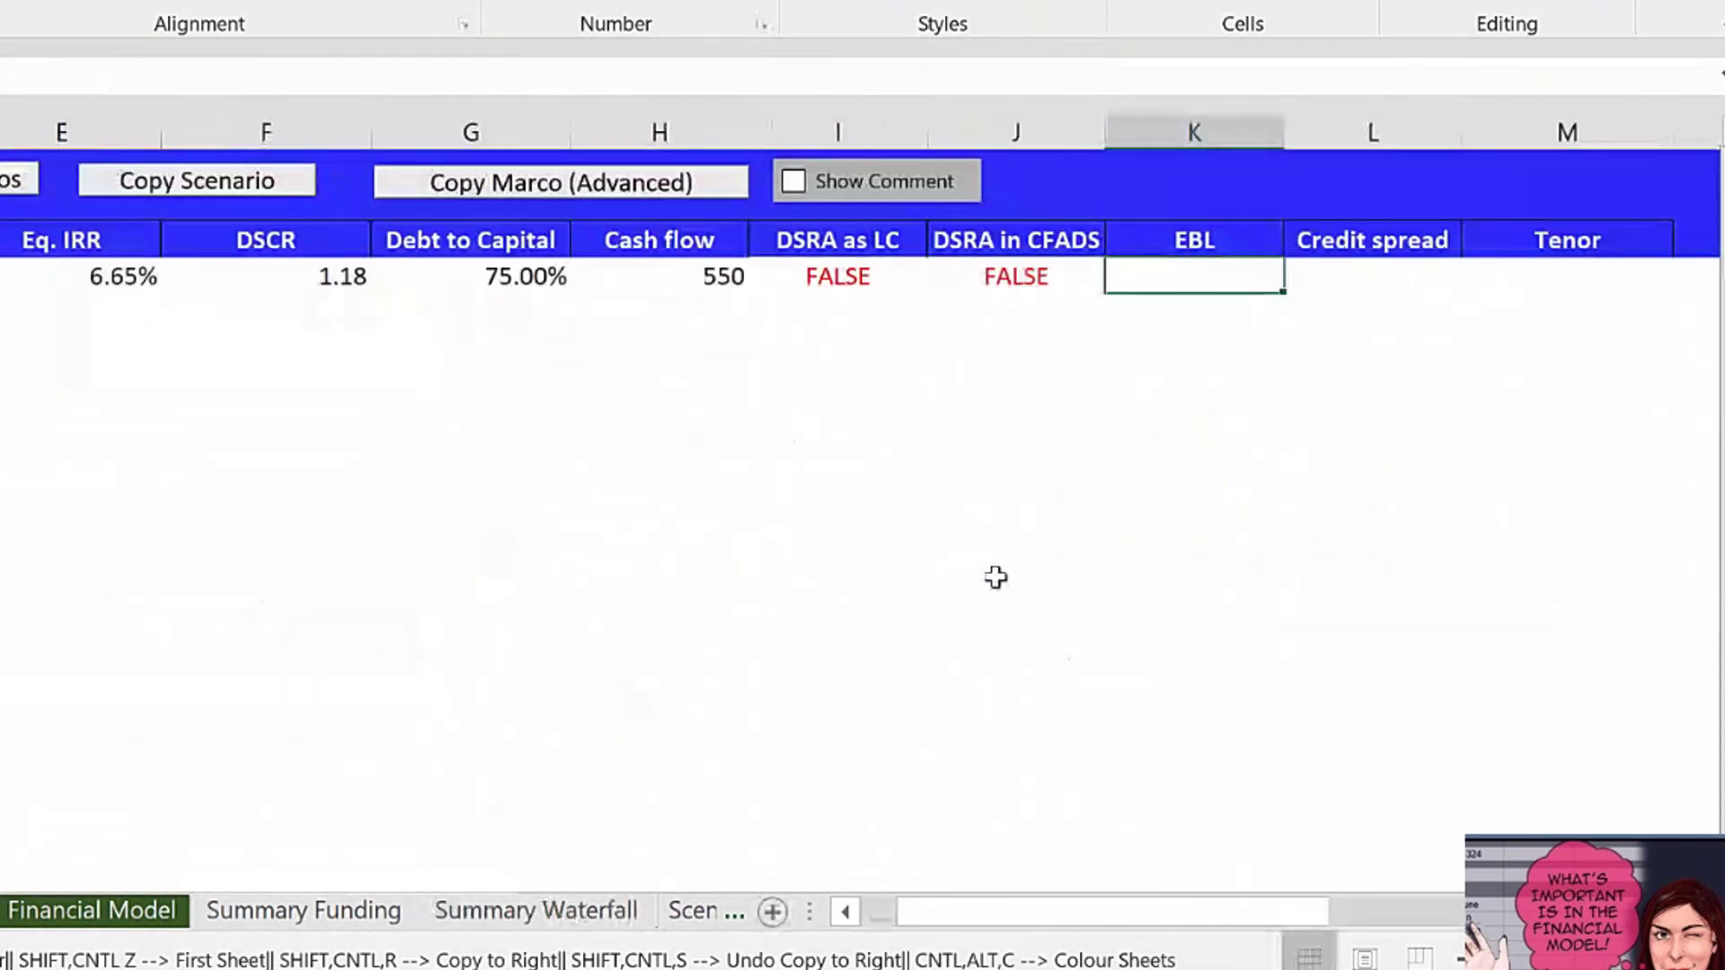
type("=")
left_click(570, 909)
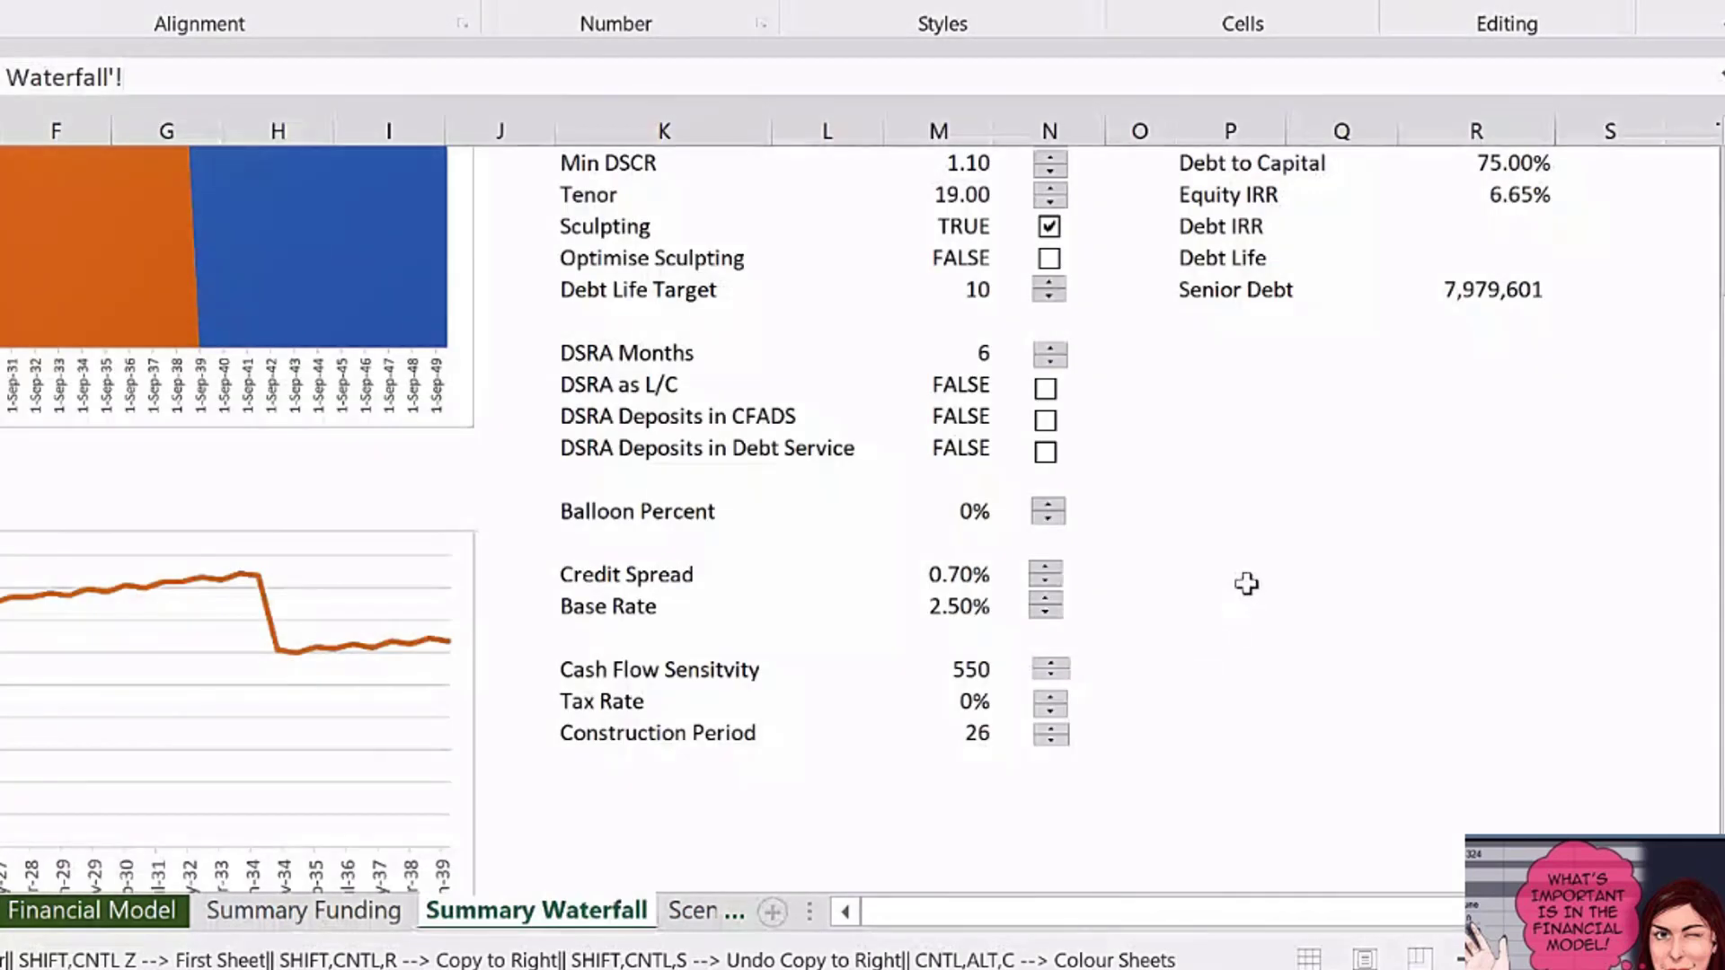
scroll(1246, 580, "up", 2)
scroll(500, 817, "down", 2)
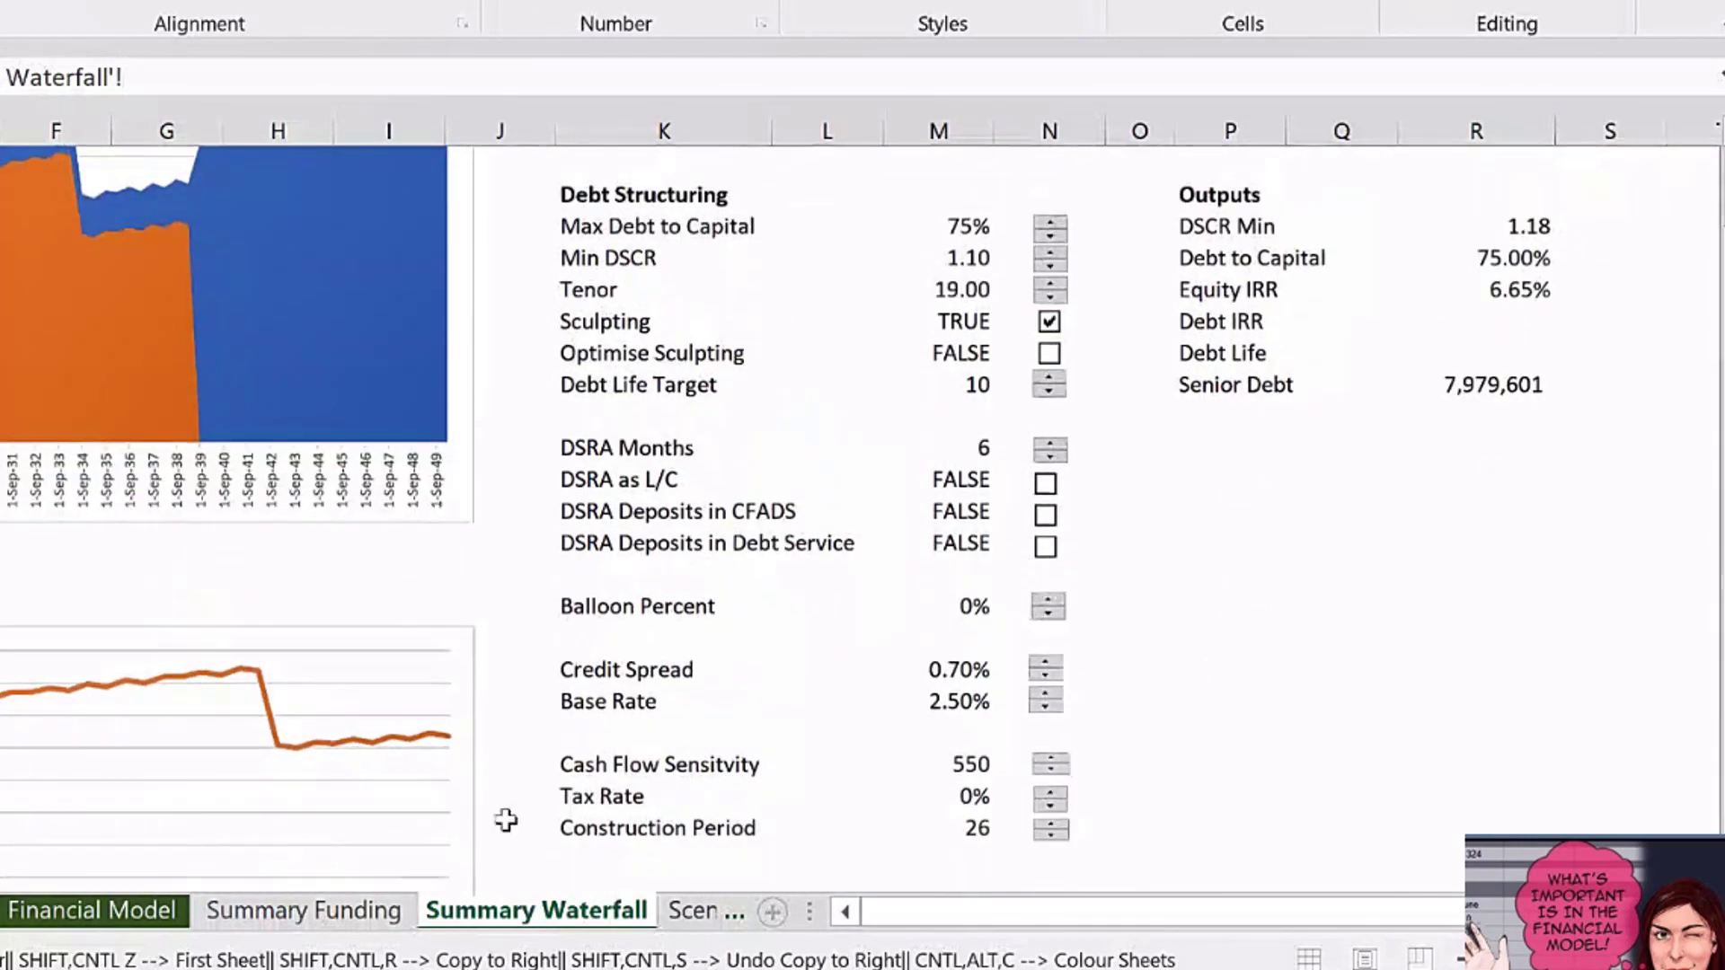
left_click(303, 910)
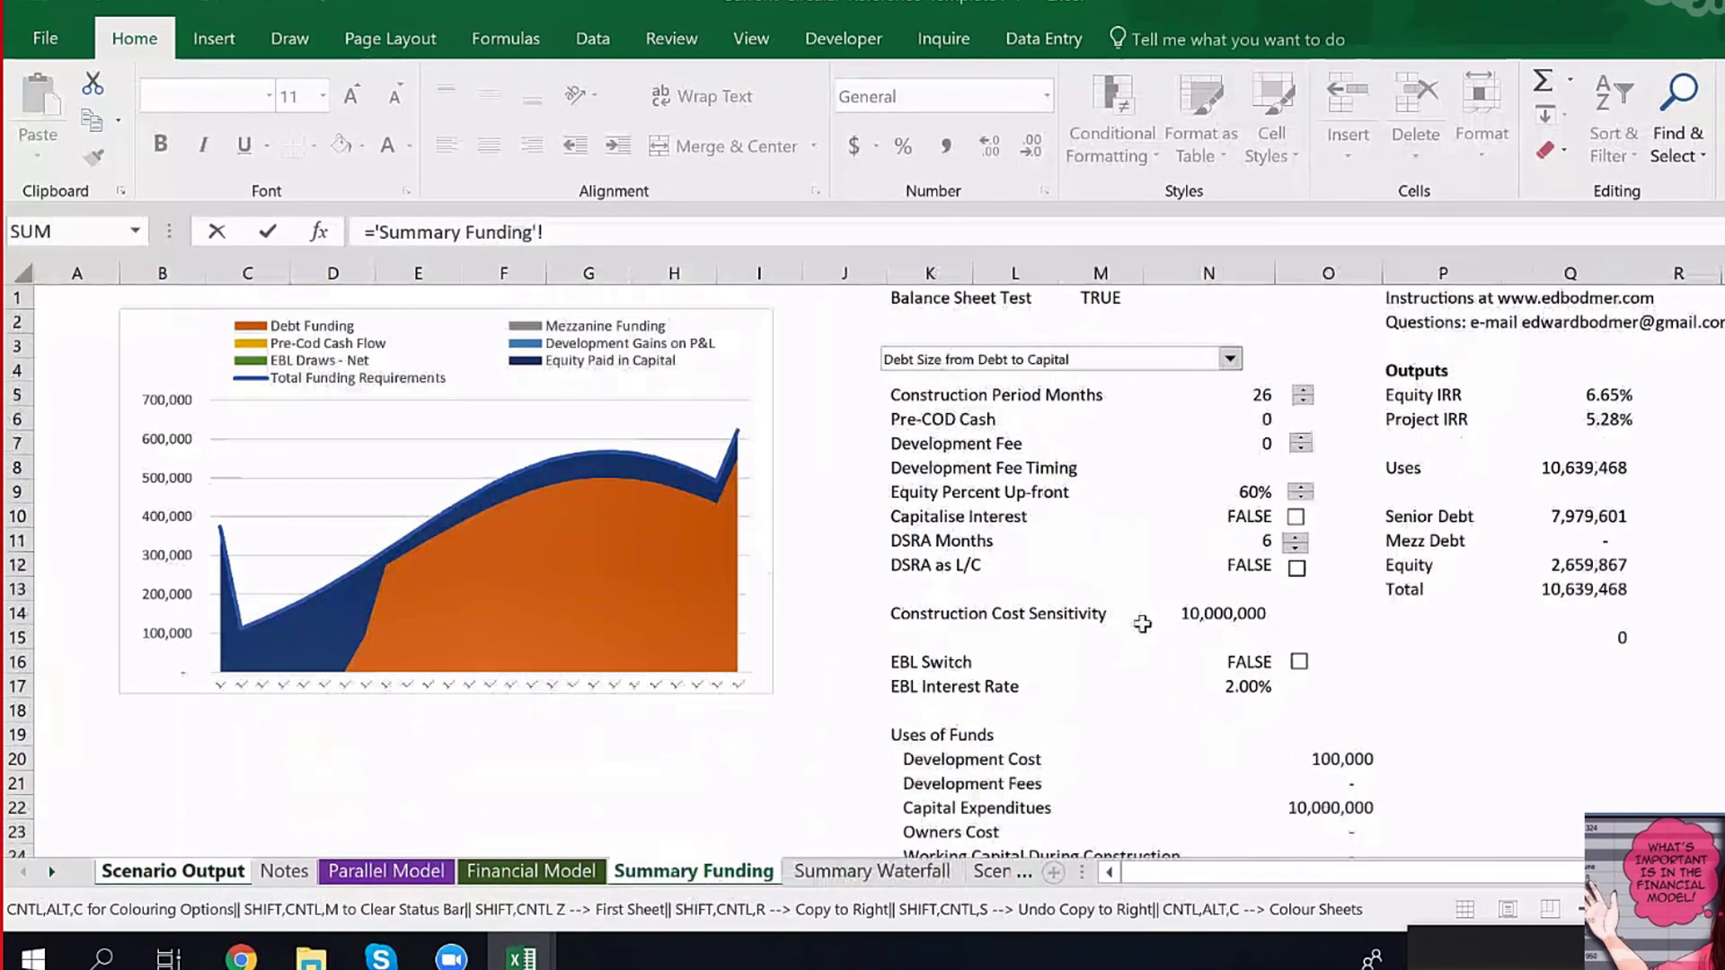
left_click(1168, 654)
key("Return")
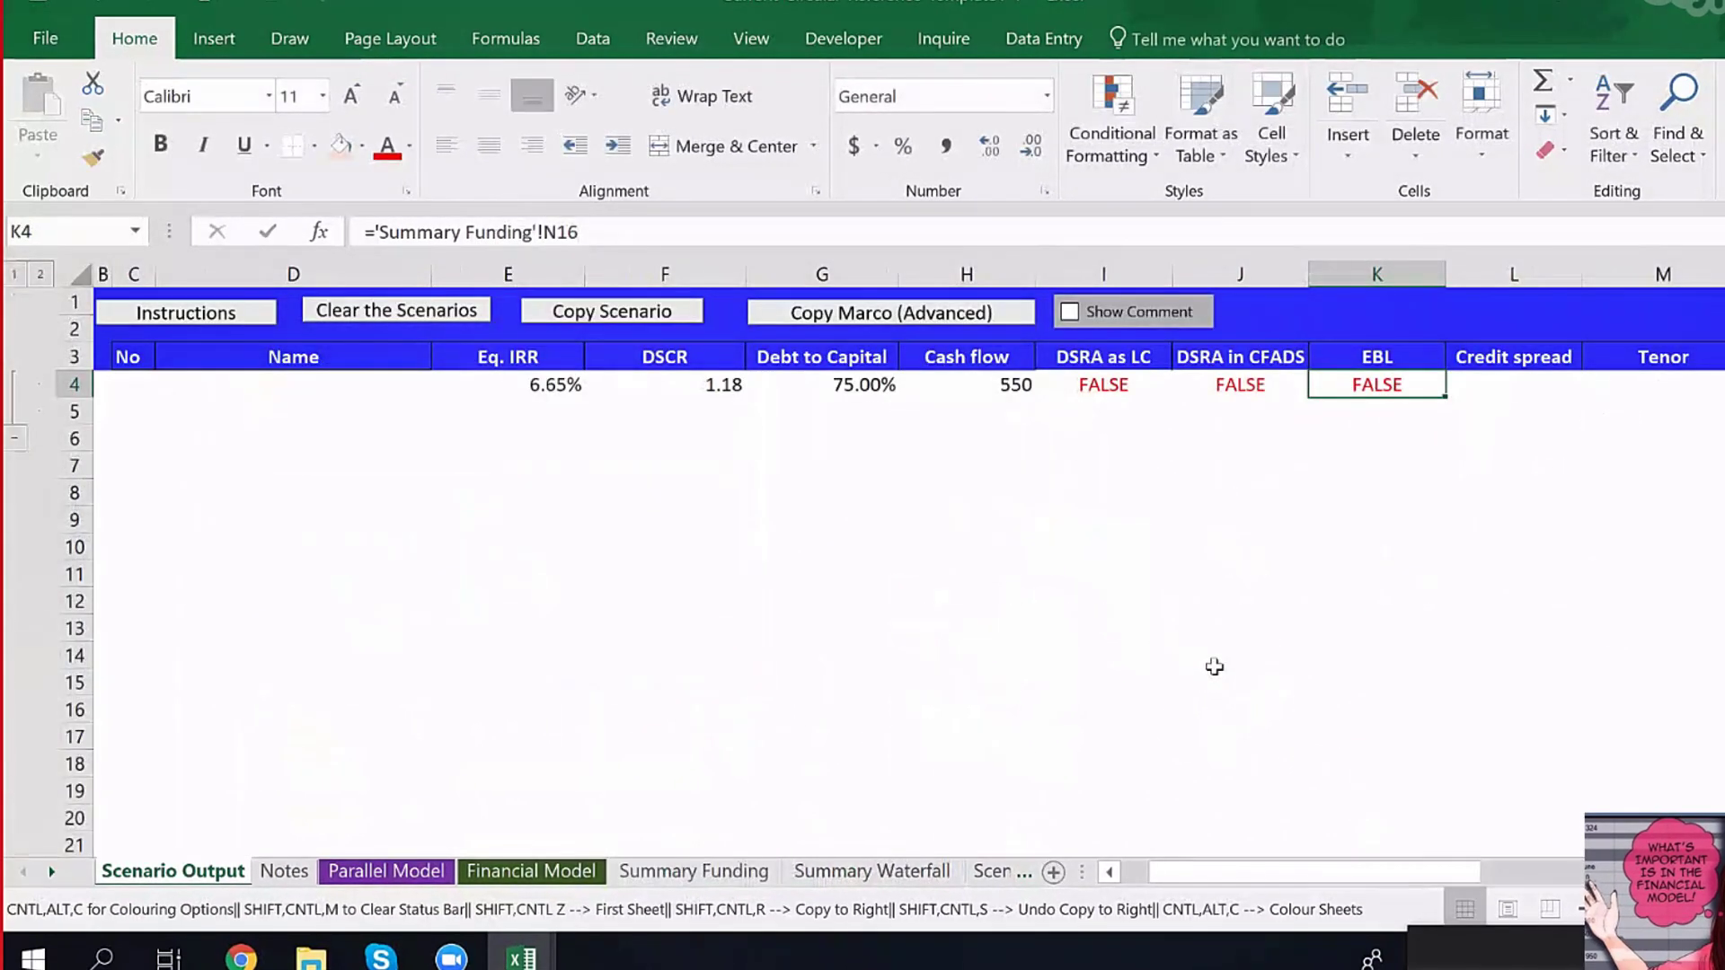
Link the cell under Credit spread to the Credit Spread input in cell M20 of the Summary Waterfall sheet.
key("Right")
type("=")
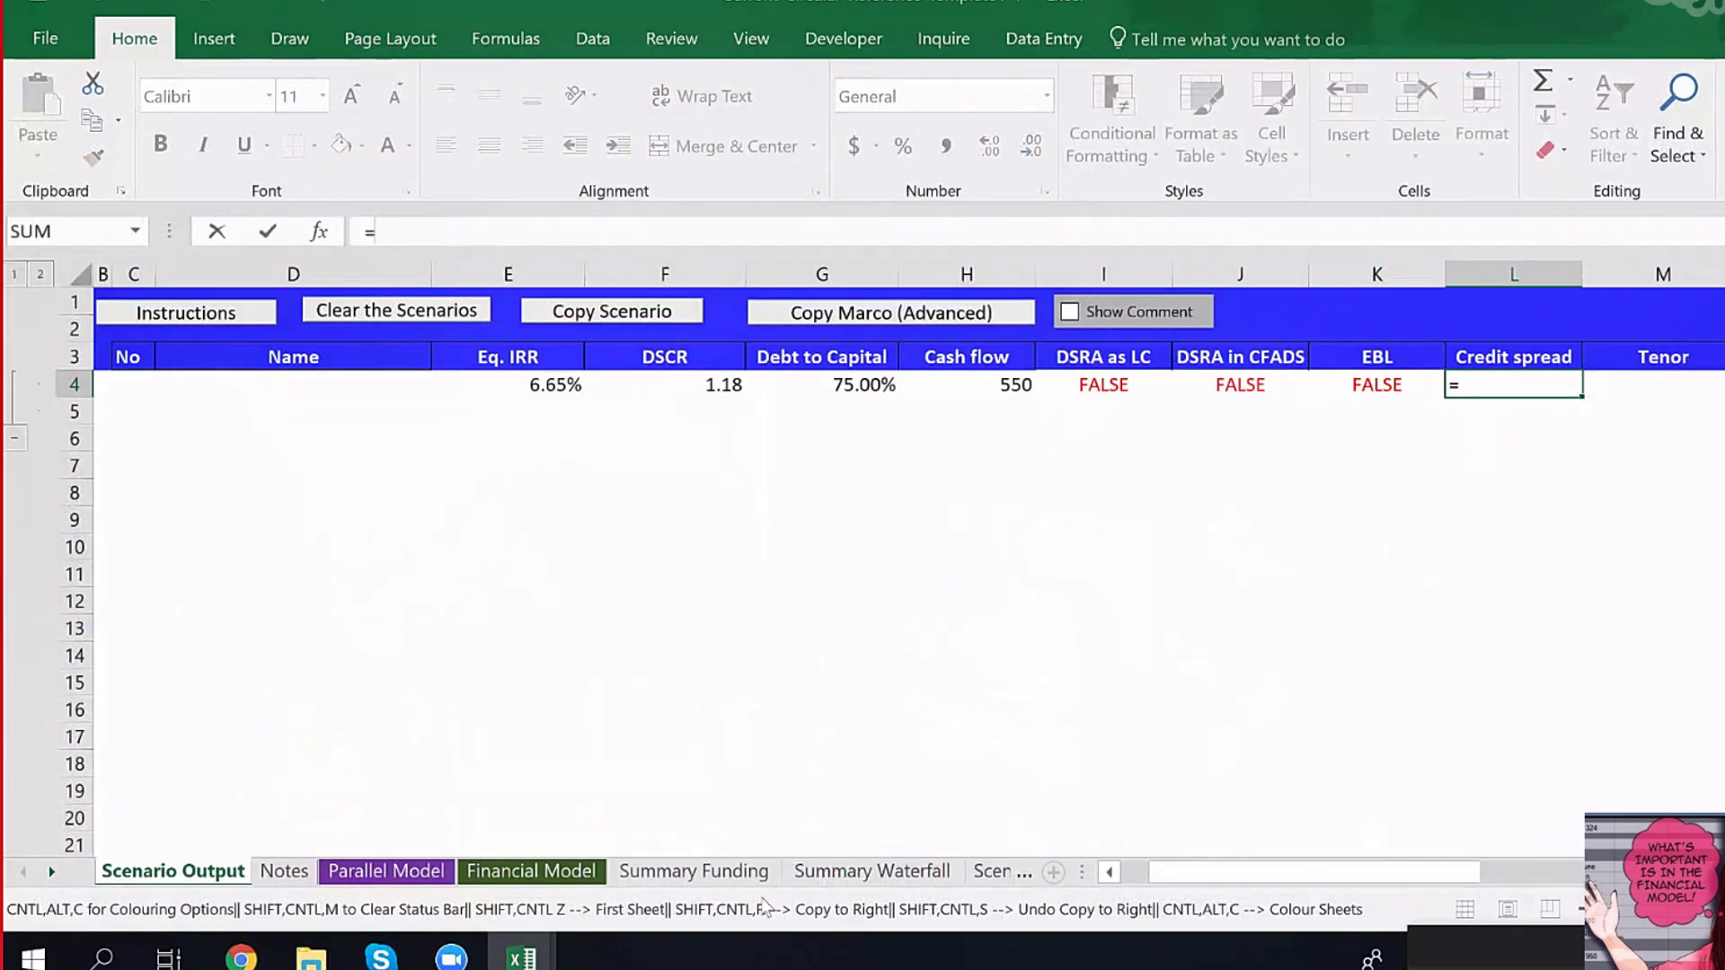
left_click(862, 848)
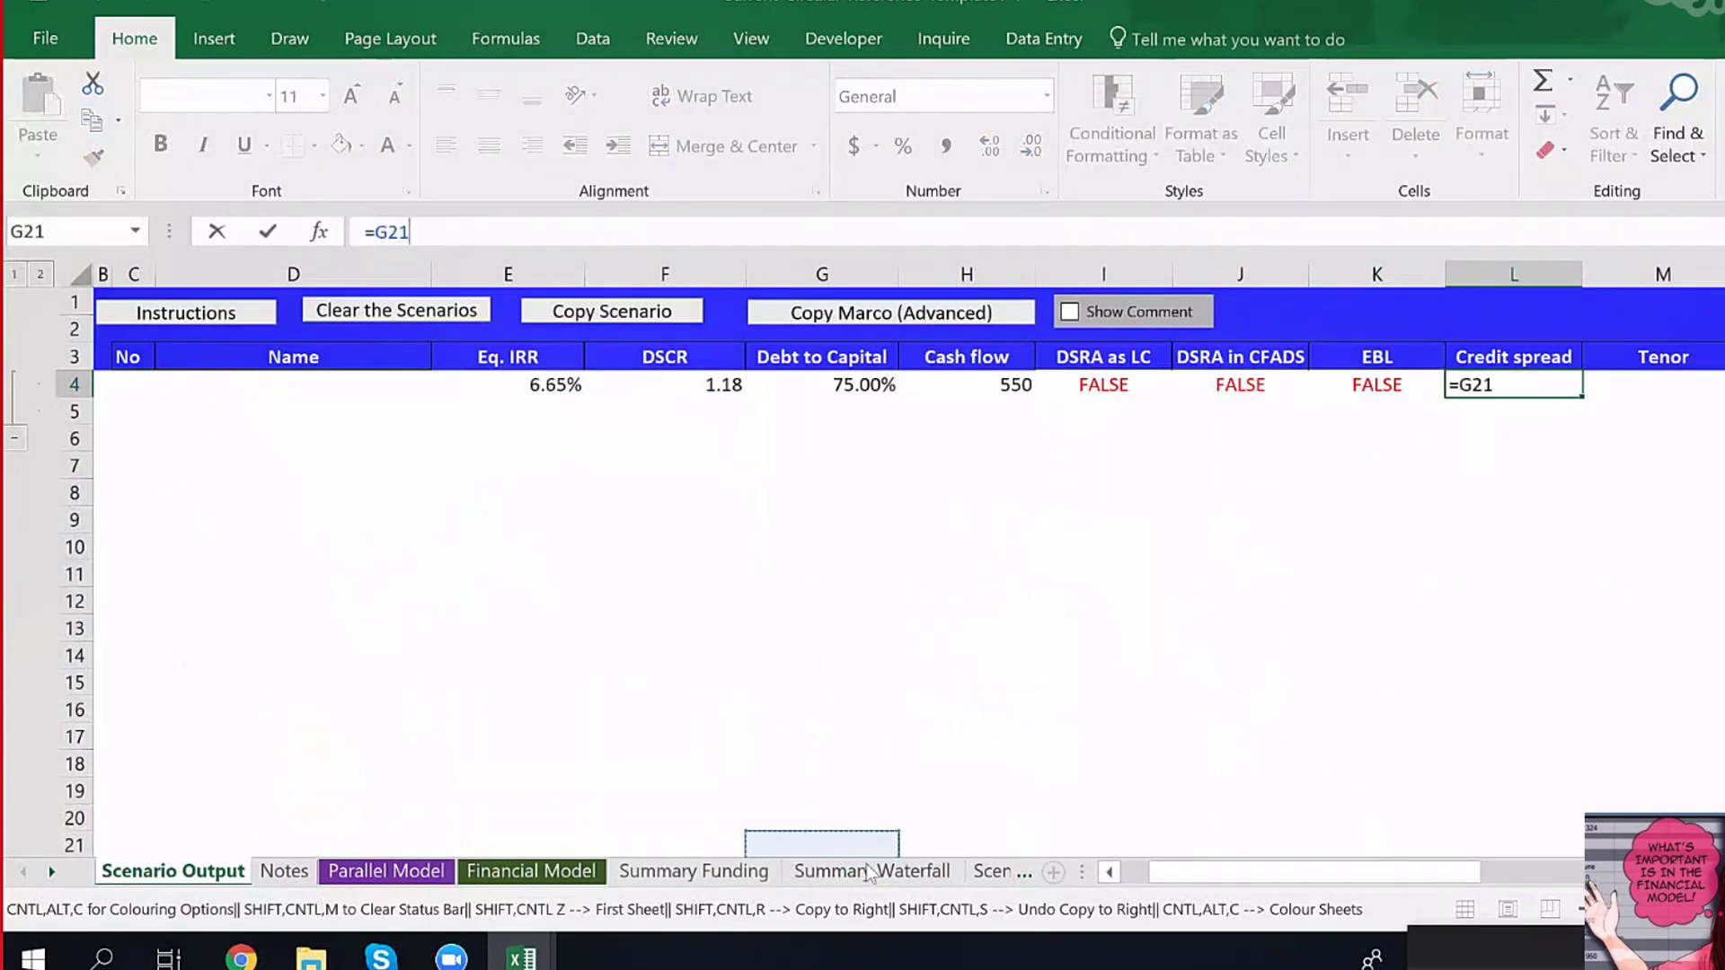
left_click(870, 872)
left_click(1208, 688)
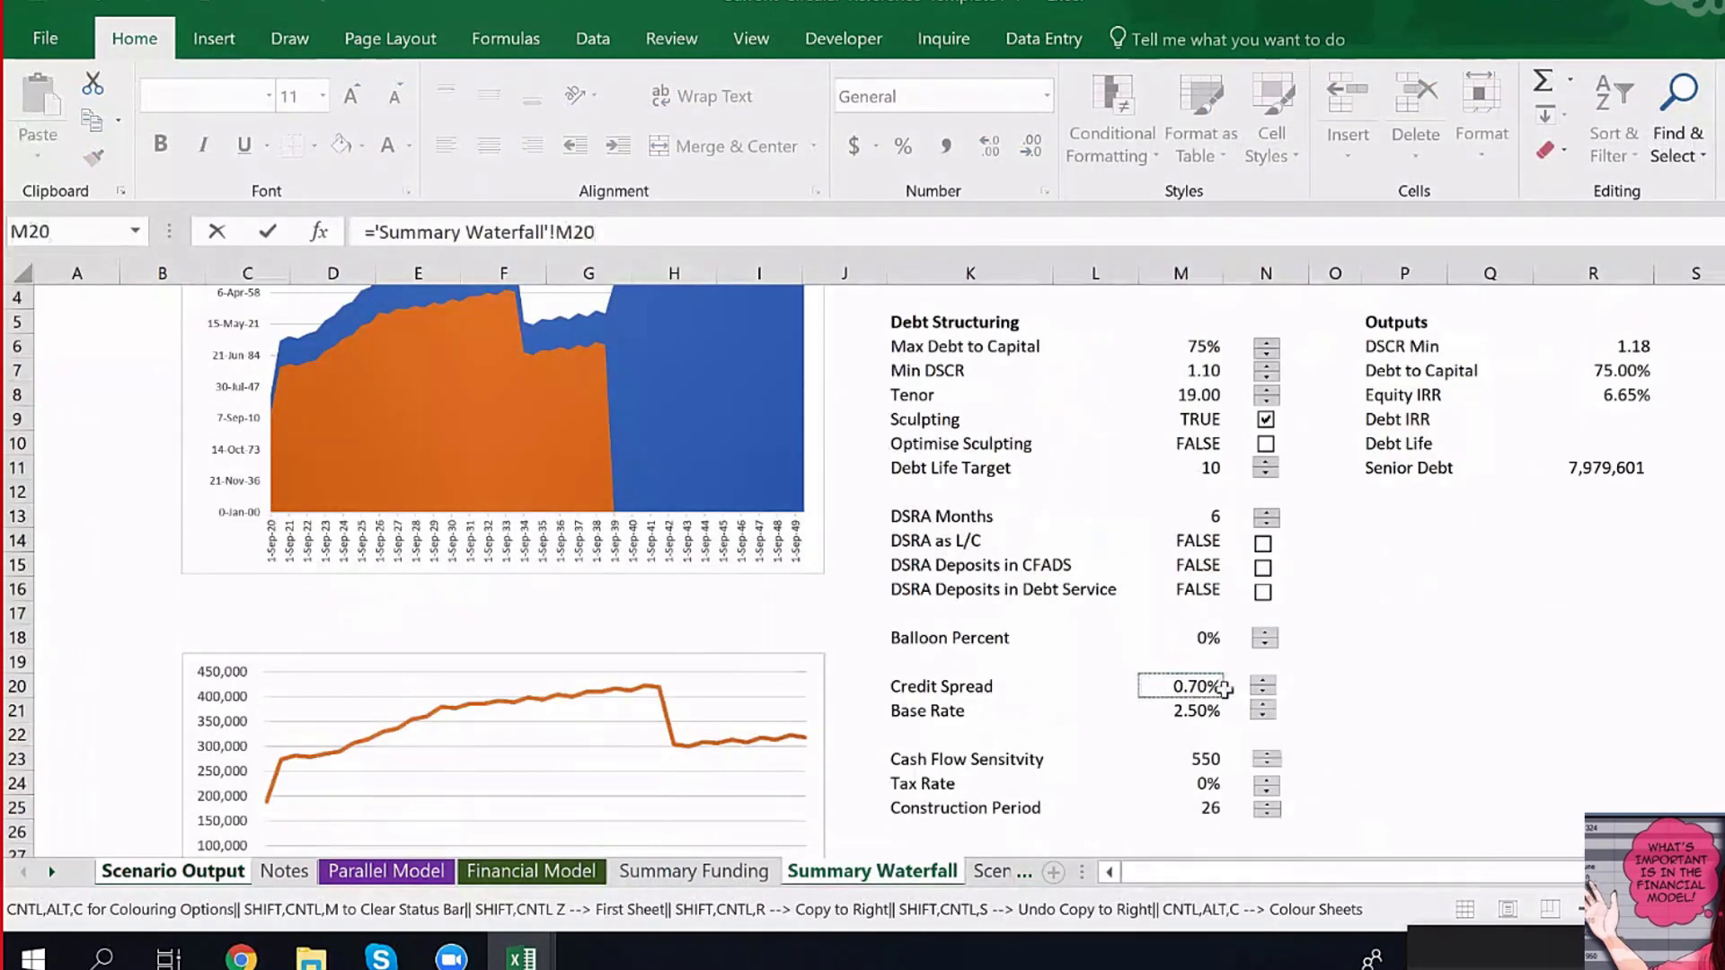
key("Return")
Link the cell under Tenor to the Tenor input on the Summary Waterfall sheet.
key("Right")
type("=")
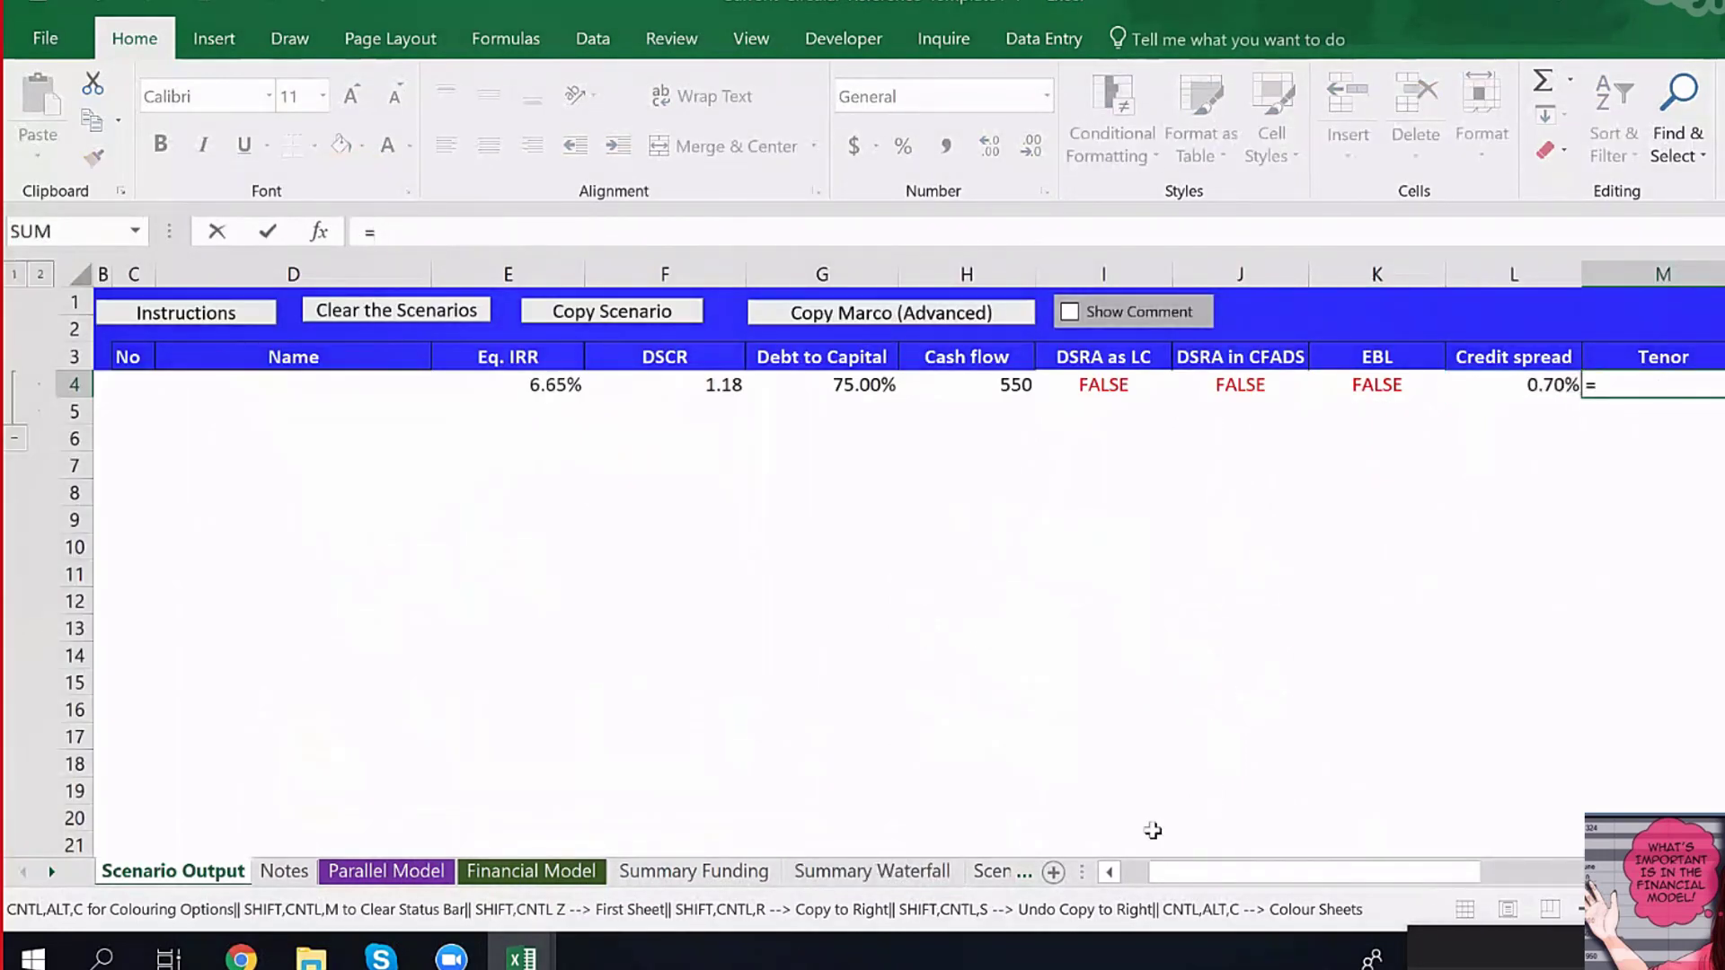
left_click(869, 871)
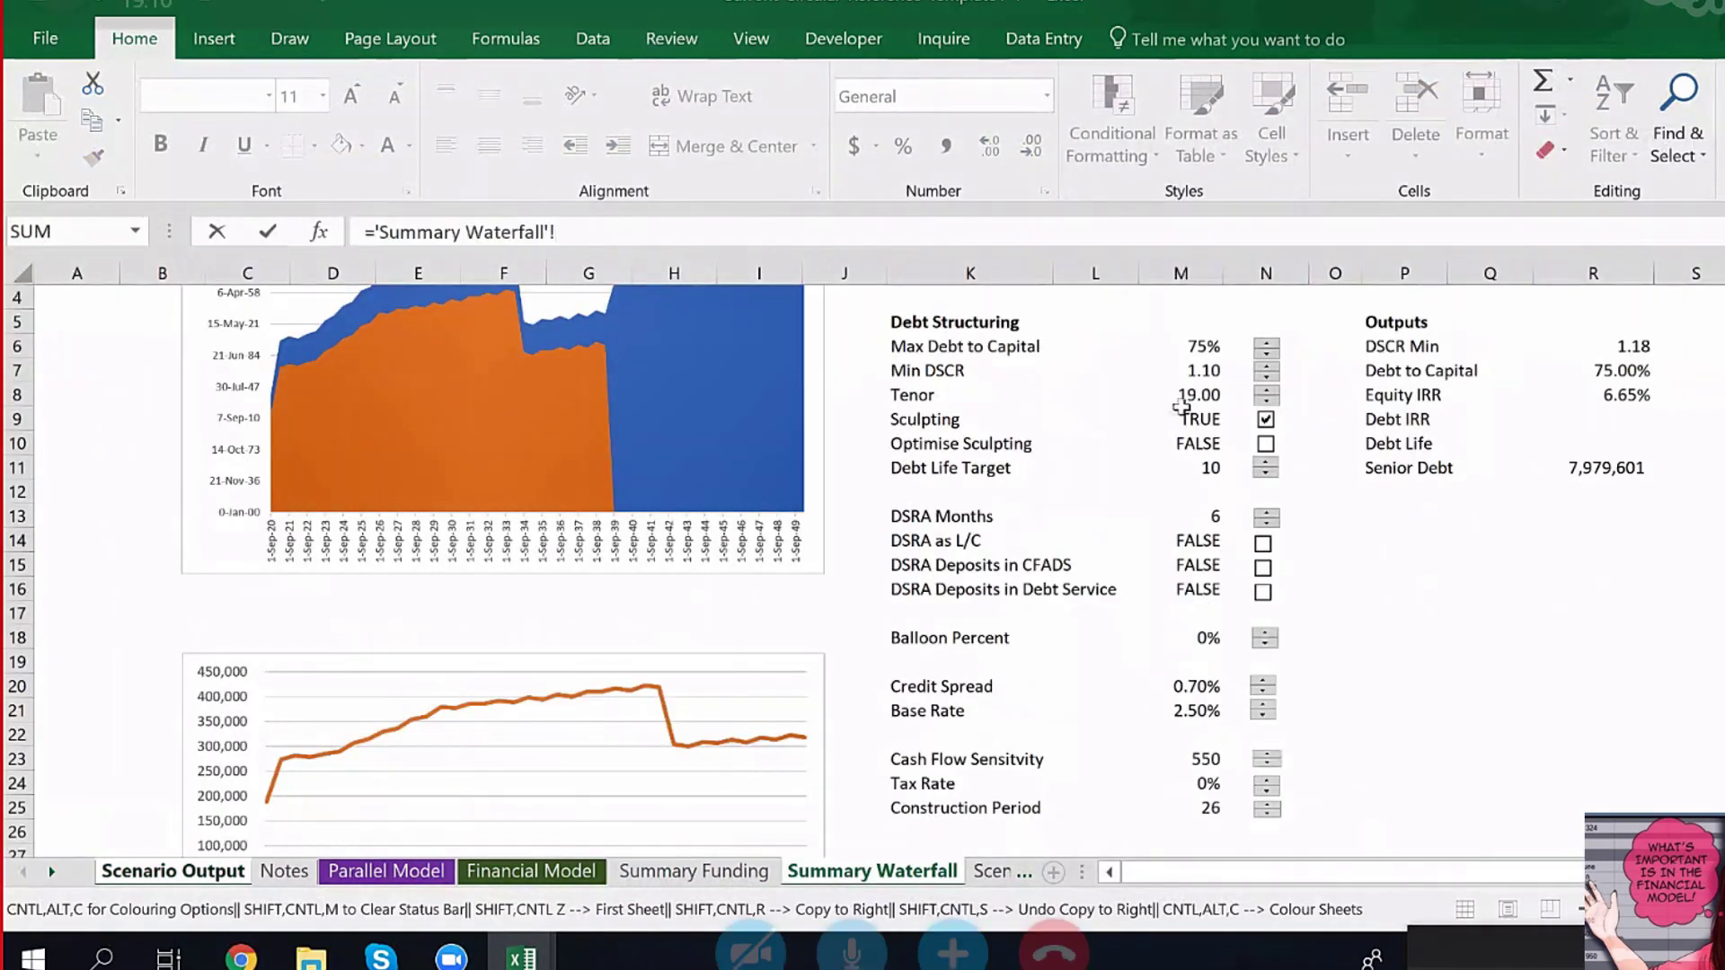
left_click(1204, 395)
key("Return")
Format the linked Cash flow value in cell H4 as a number with two decimals.
key("Left")
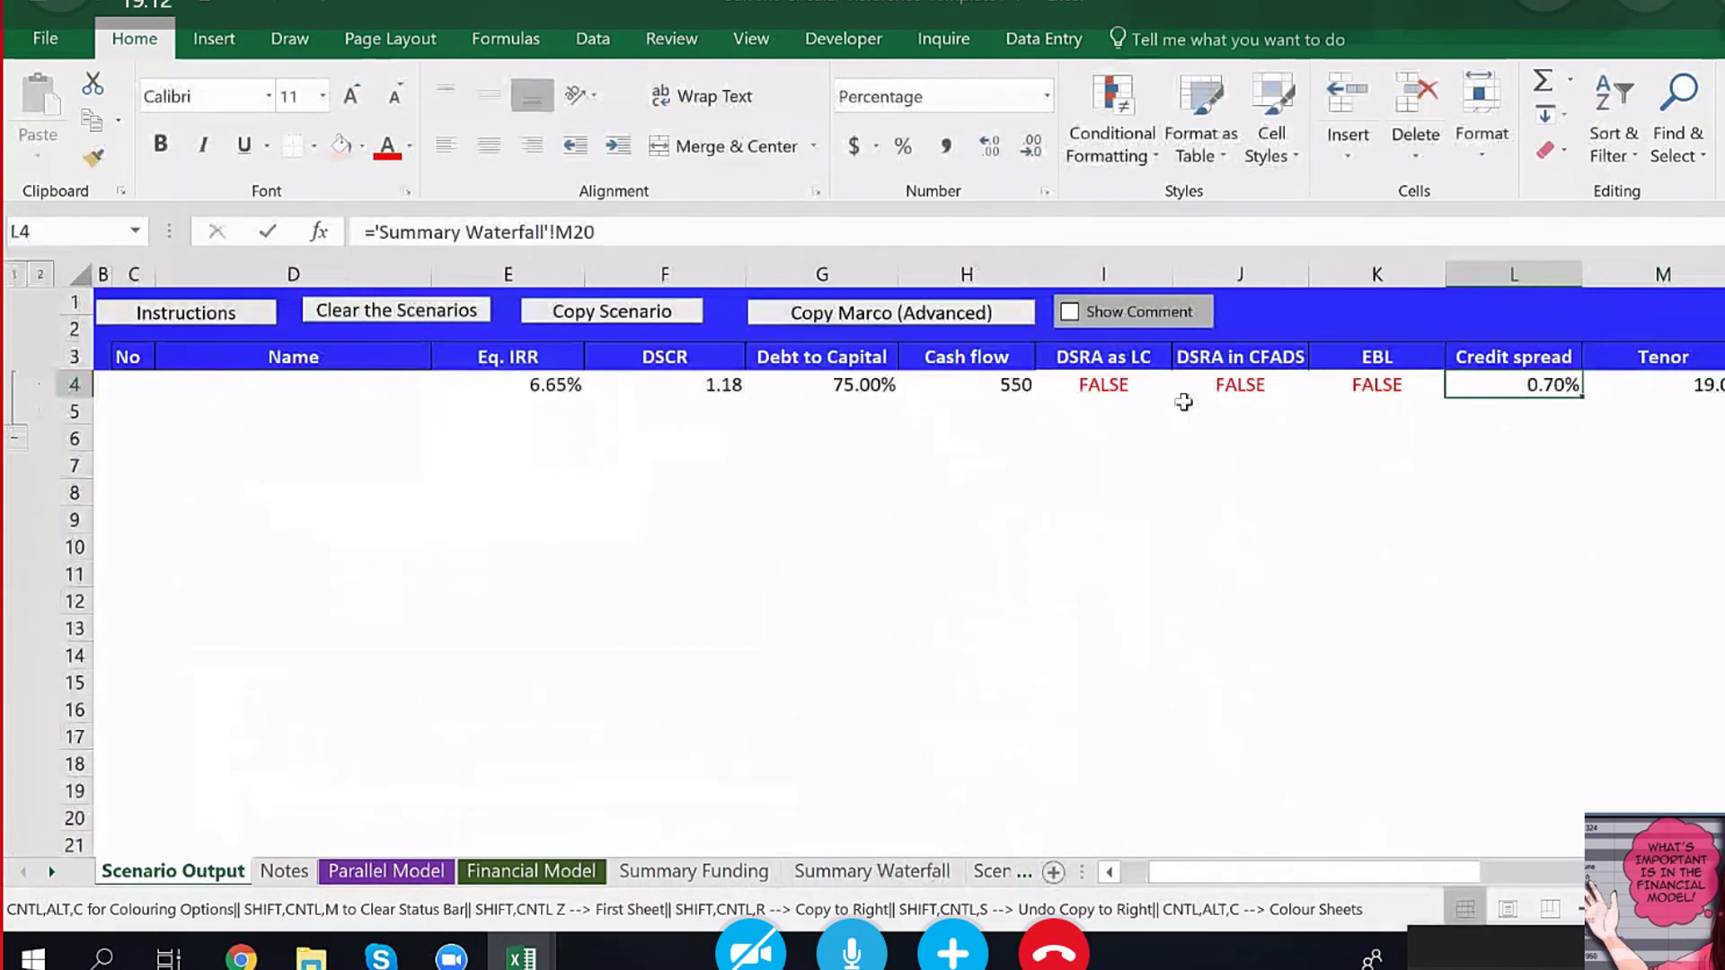
key("Left")
key("Left")
key("Left")
key("Left")
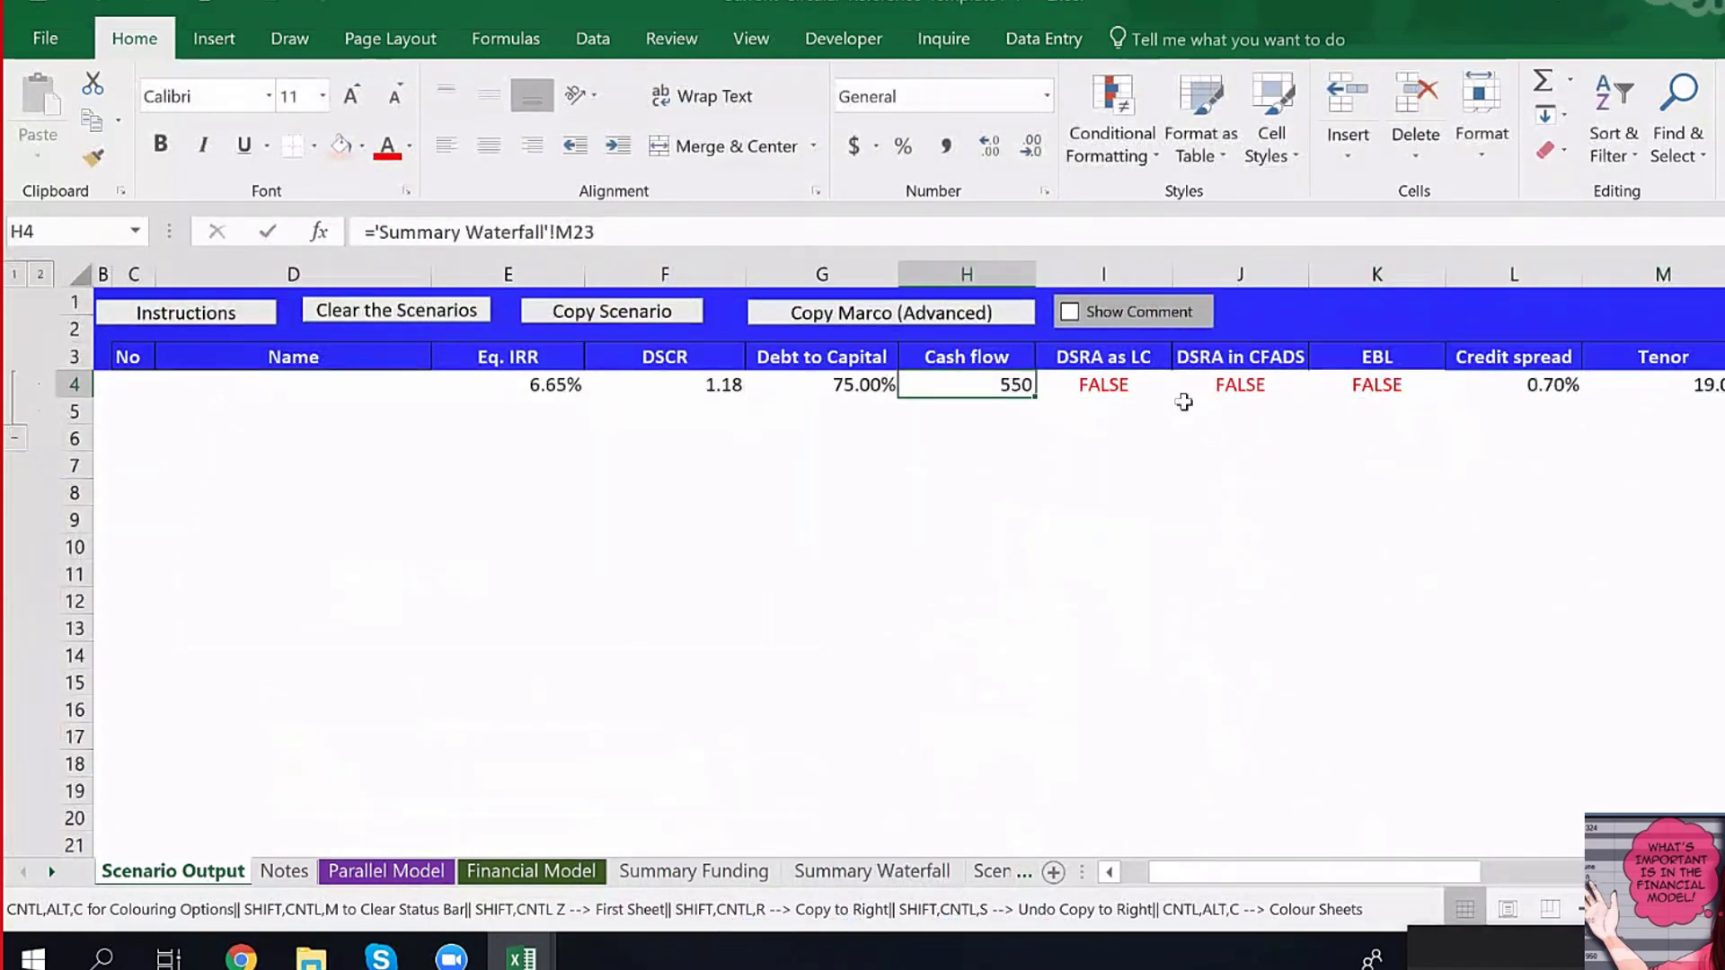
key("ctrl+shift+1")
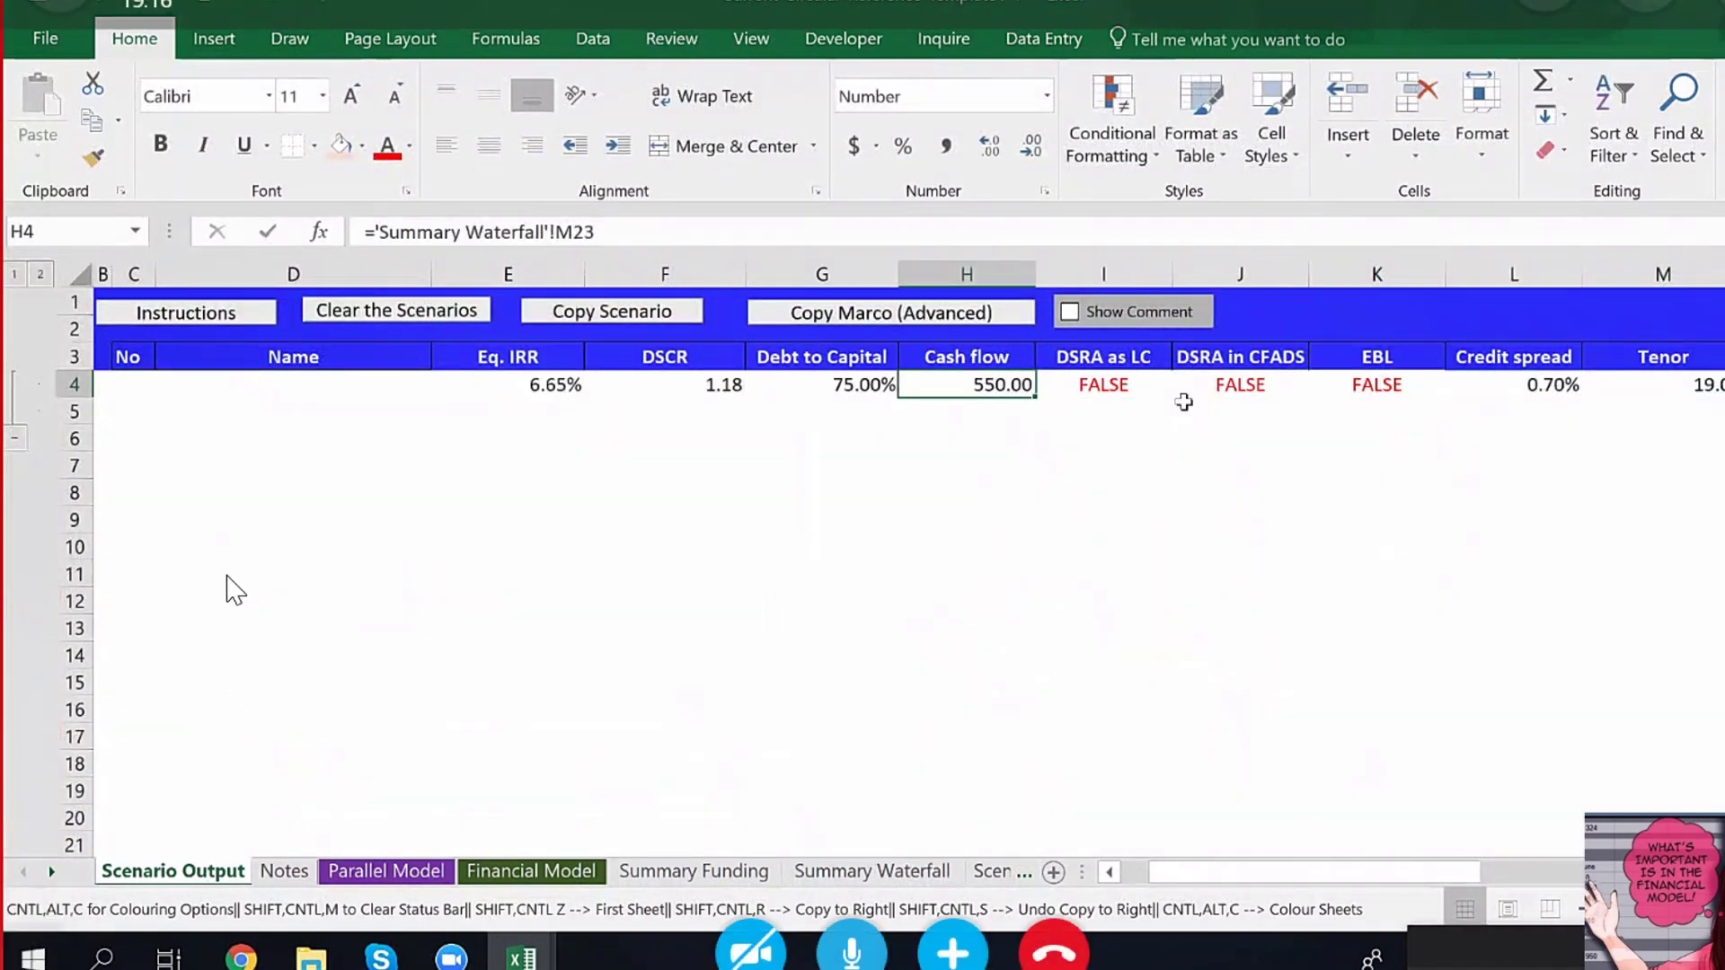
key("Right")
key("Right")
key("Right")
key("Right")
key("Left")
key("Left")
key("Left")
key("Left")
key("Left")
key("Left")
key("Left")
key("Left")
key("Left")
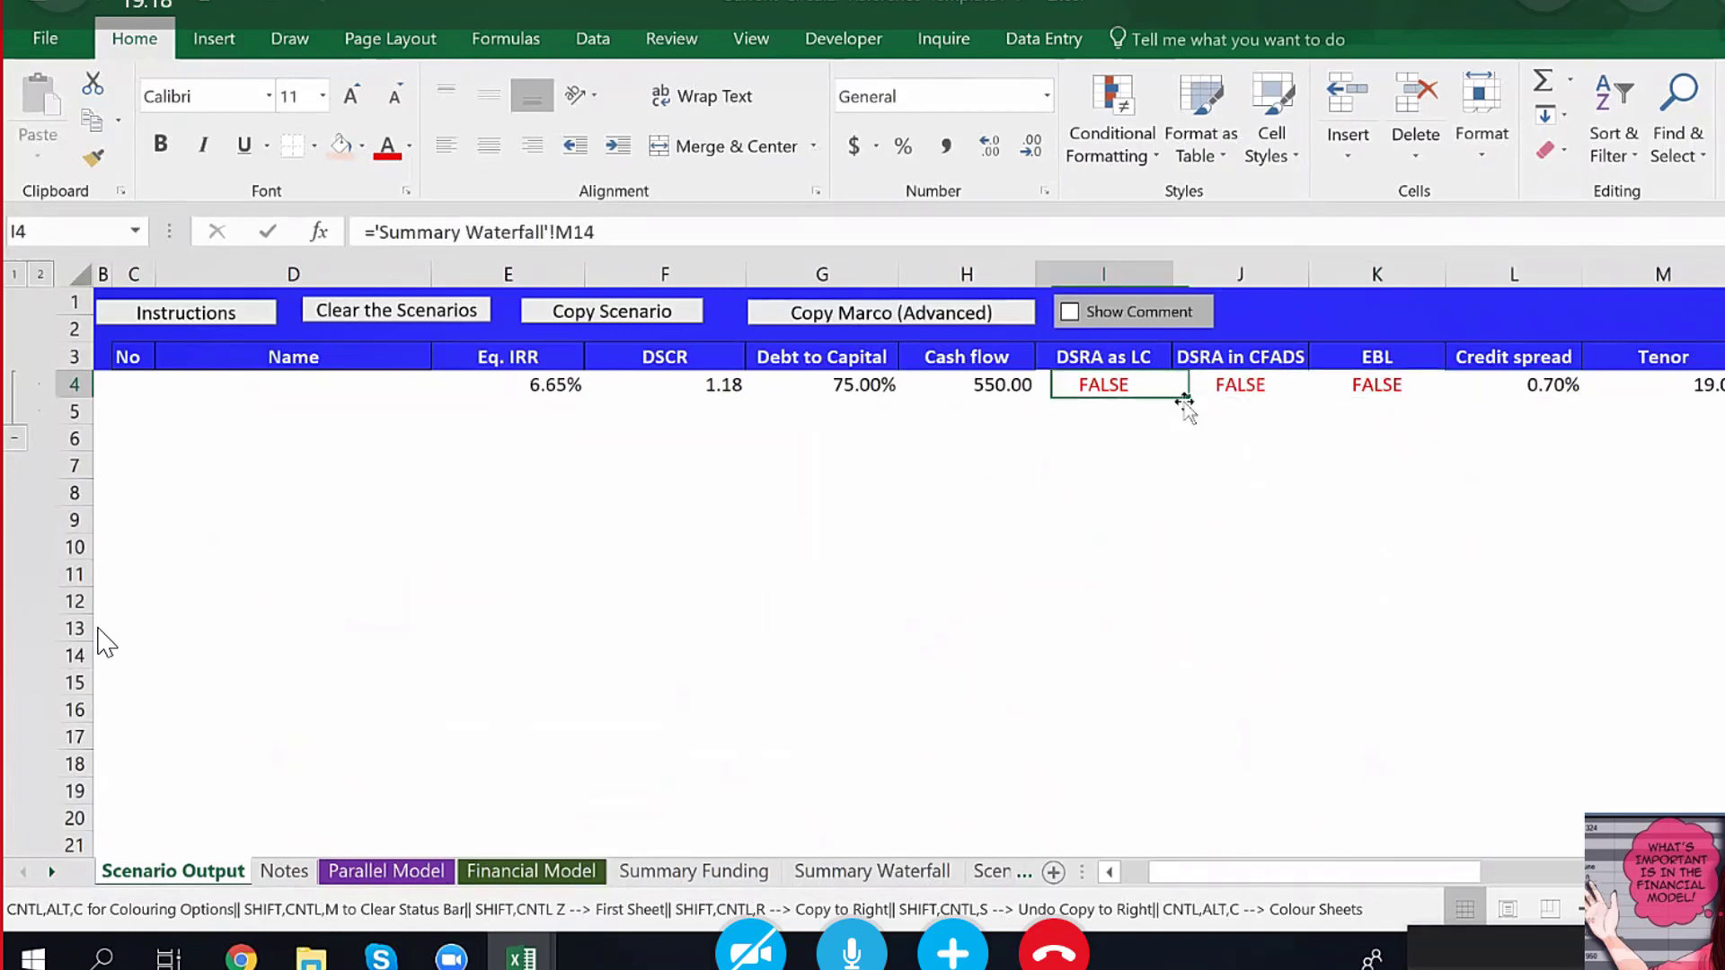
key("Right")
key("Right")
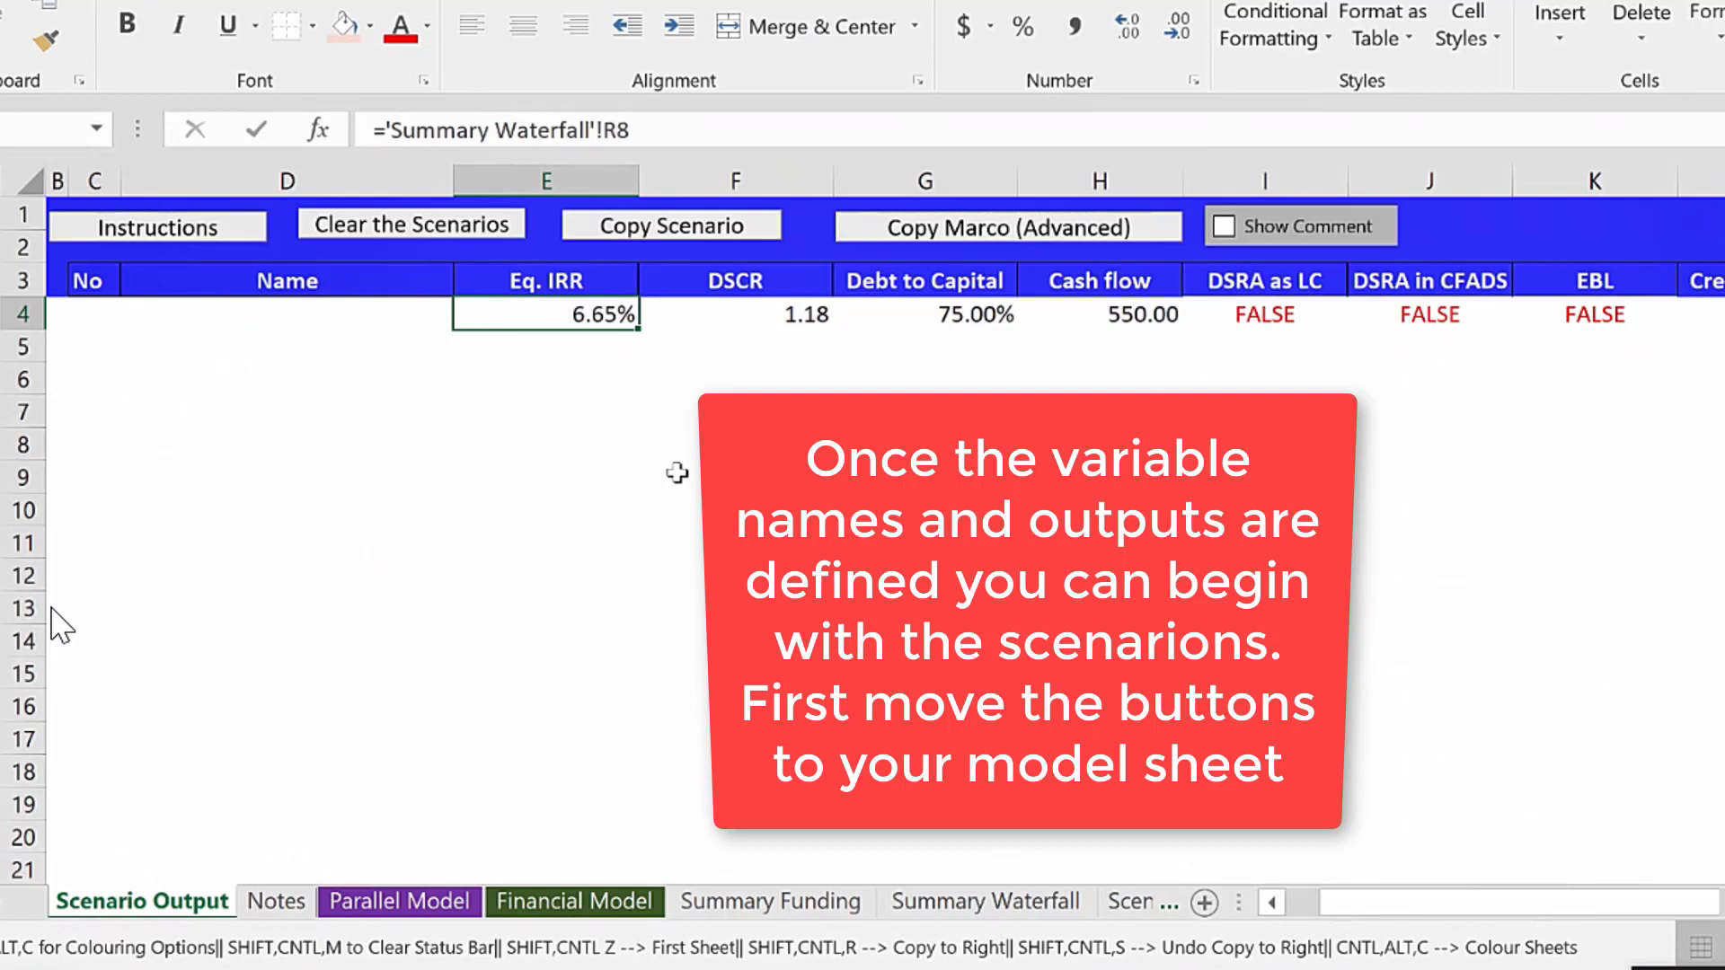
Copy the Copy Scenario button to the Summary Waterfall sheet and place it beside the Debt Structuring heading, above the Max Debt to Capital value.
right_click(668, 241)
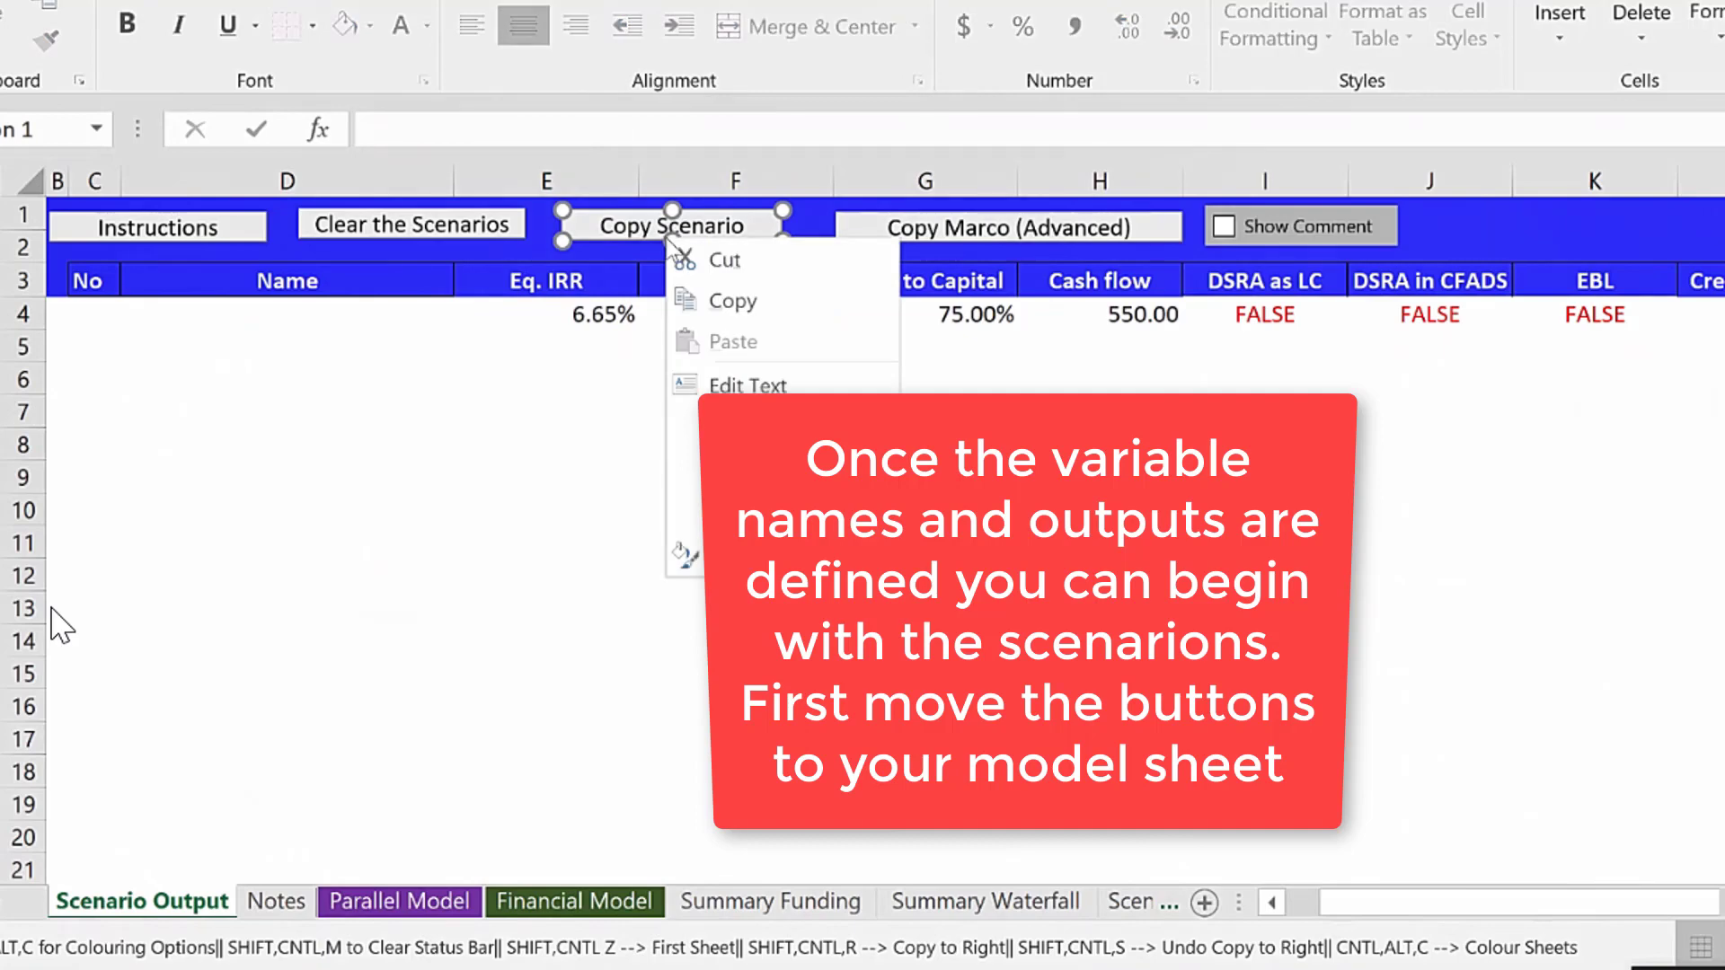
left_click(724, 304)
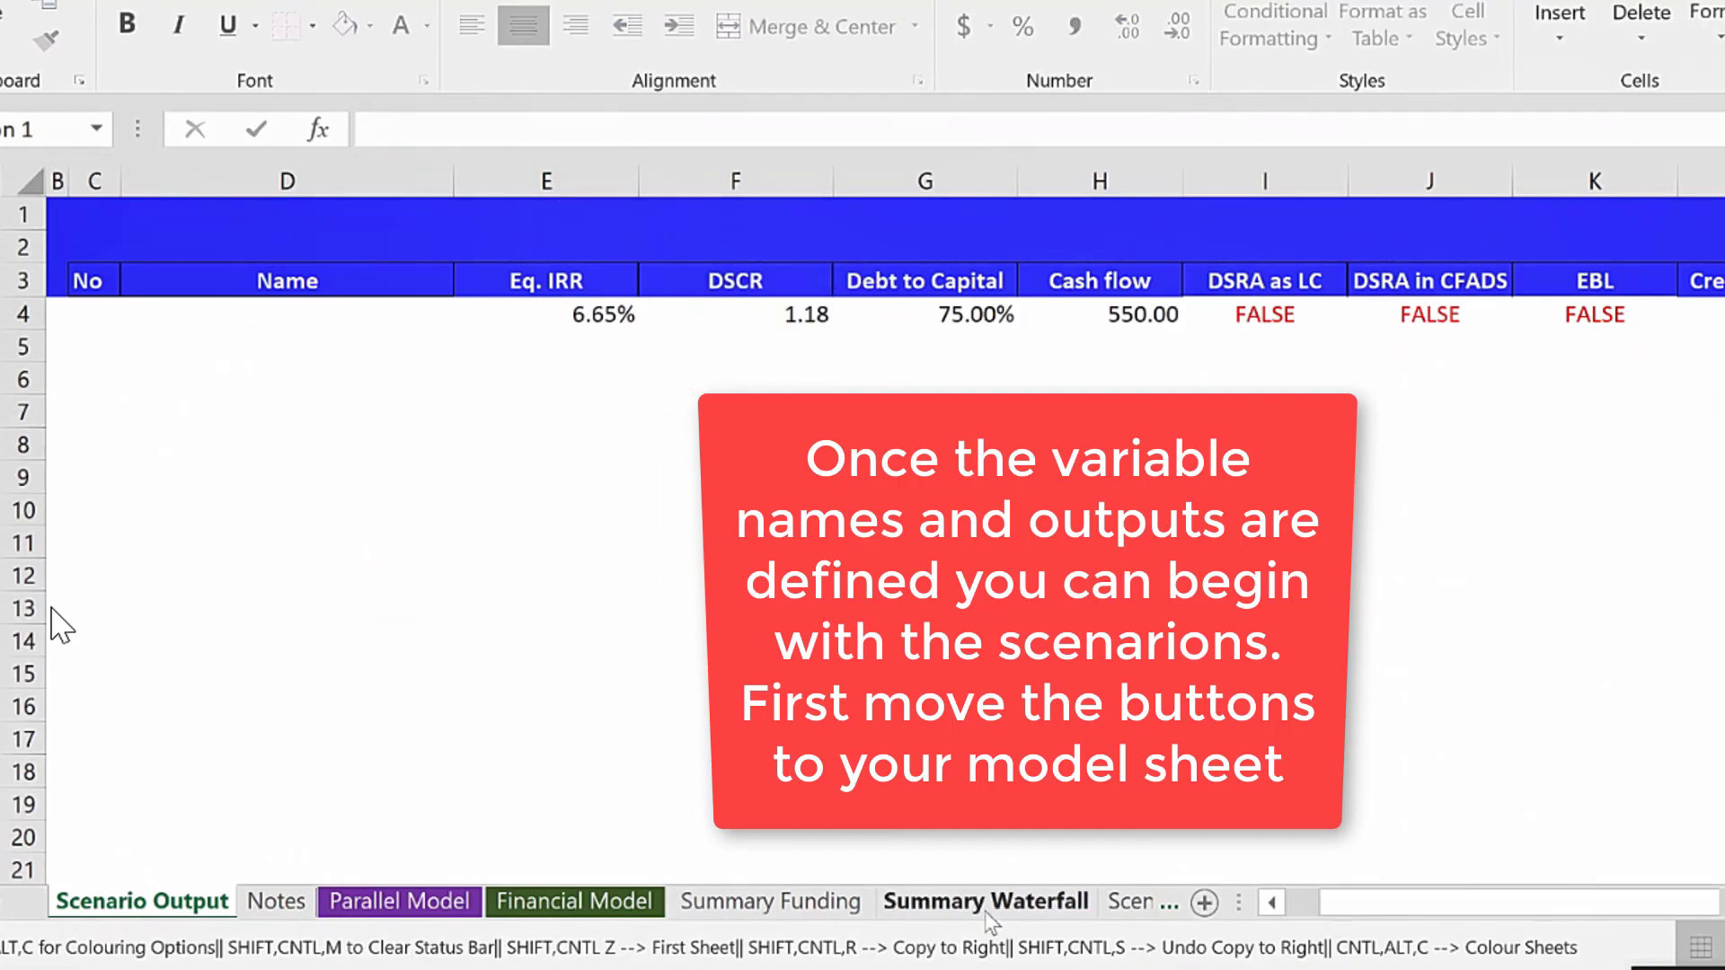
left_click(986, 907)
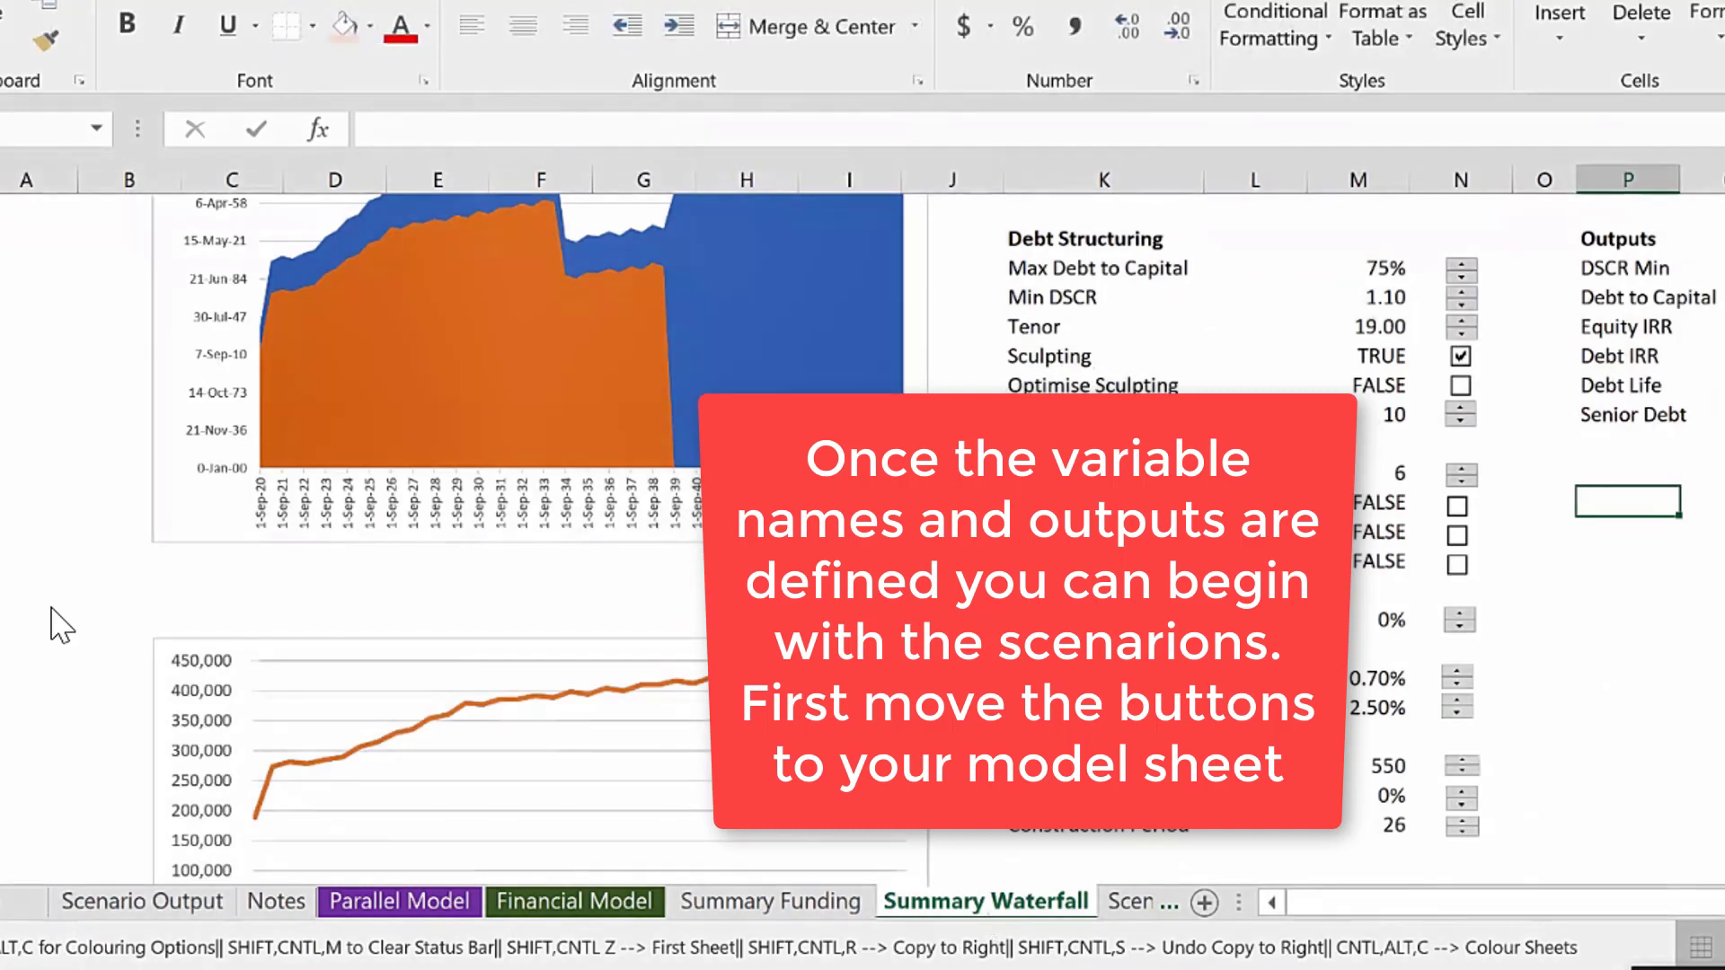
scroll(1366, 288, "up", 1)
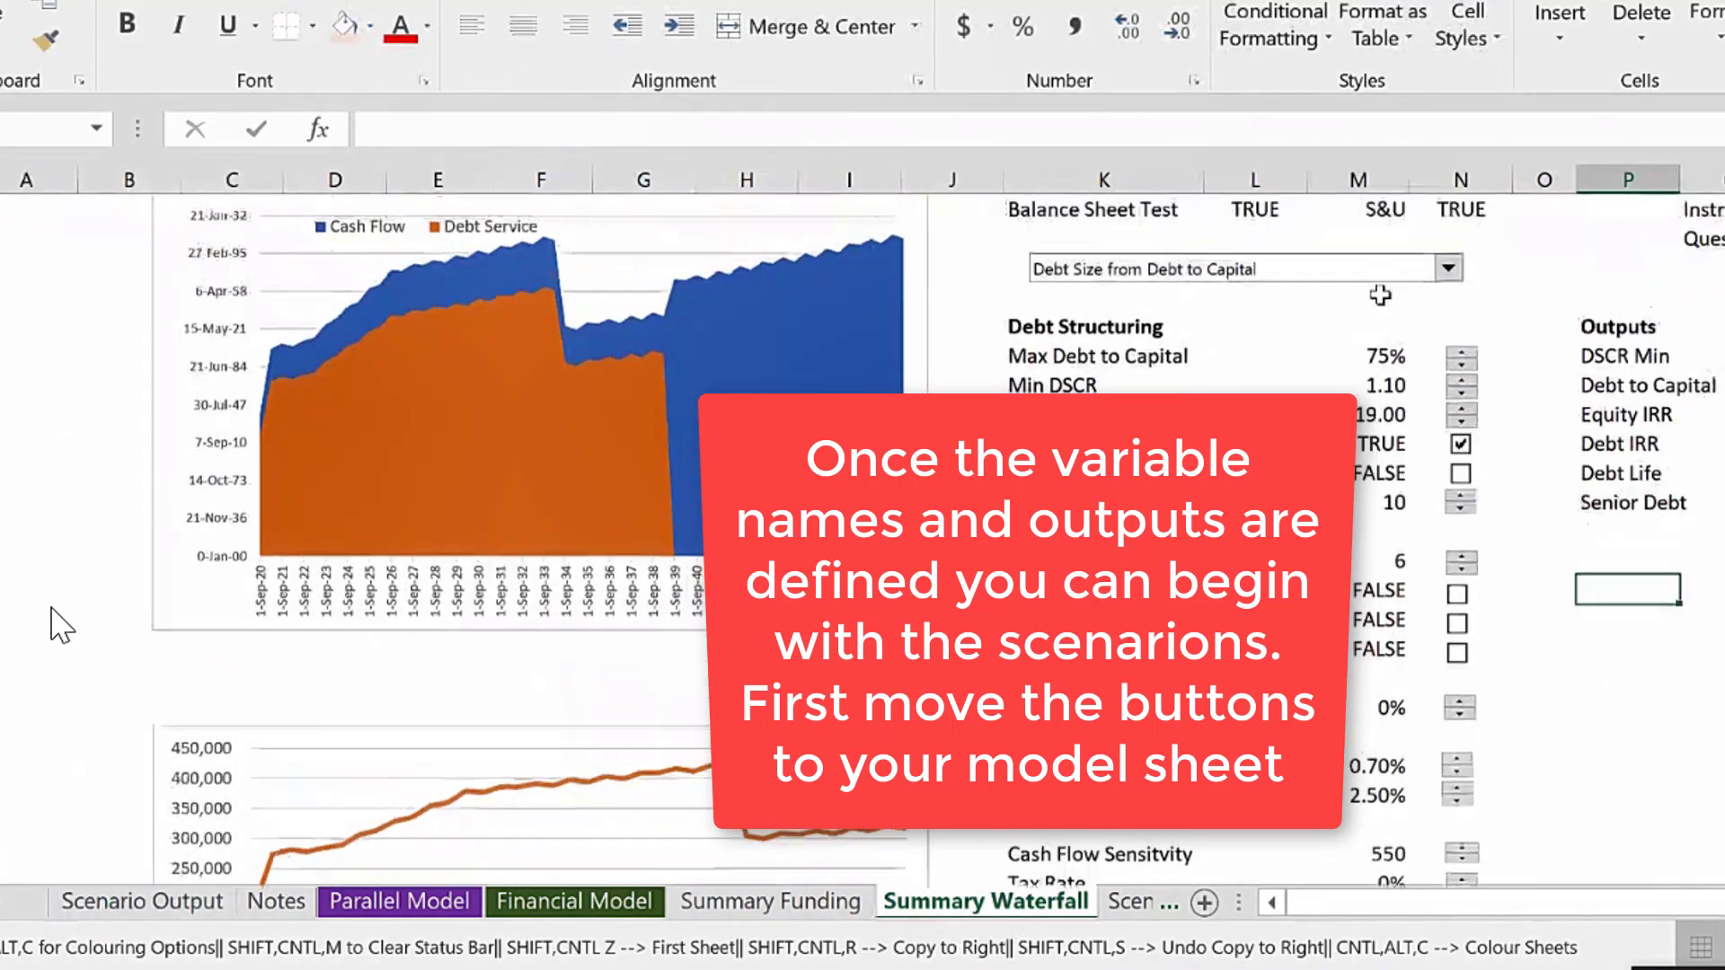
left_click(1330, 310)
key("Down")
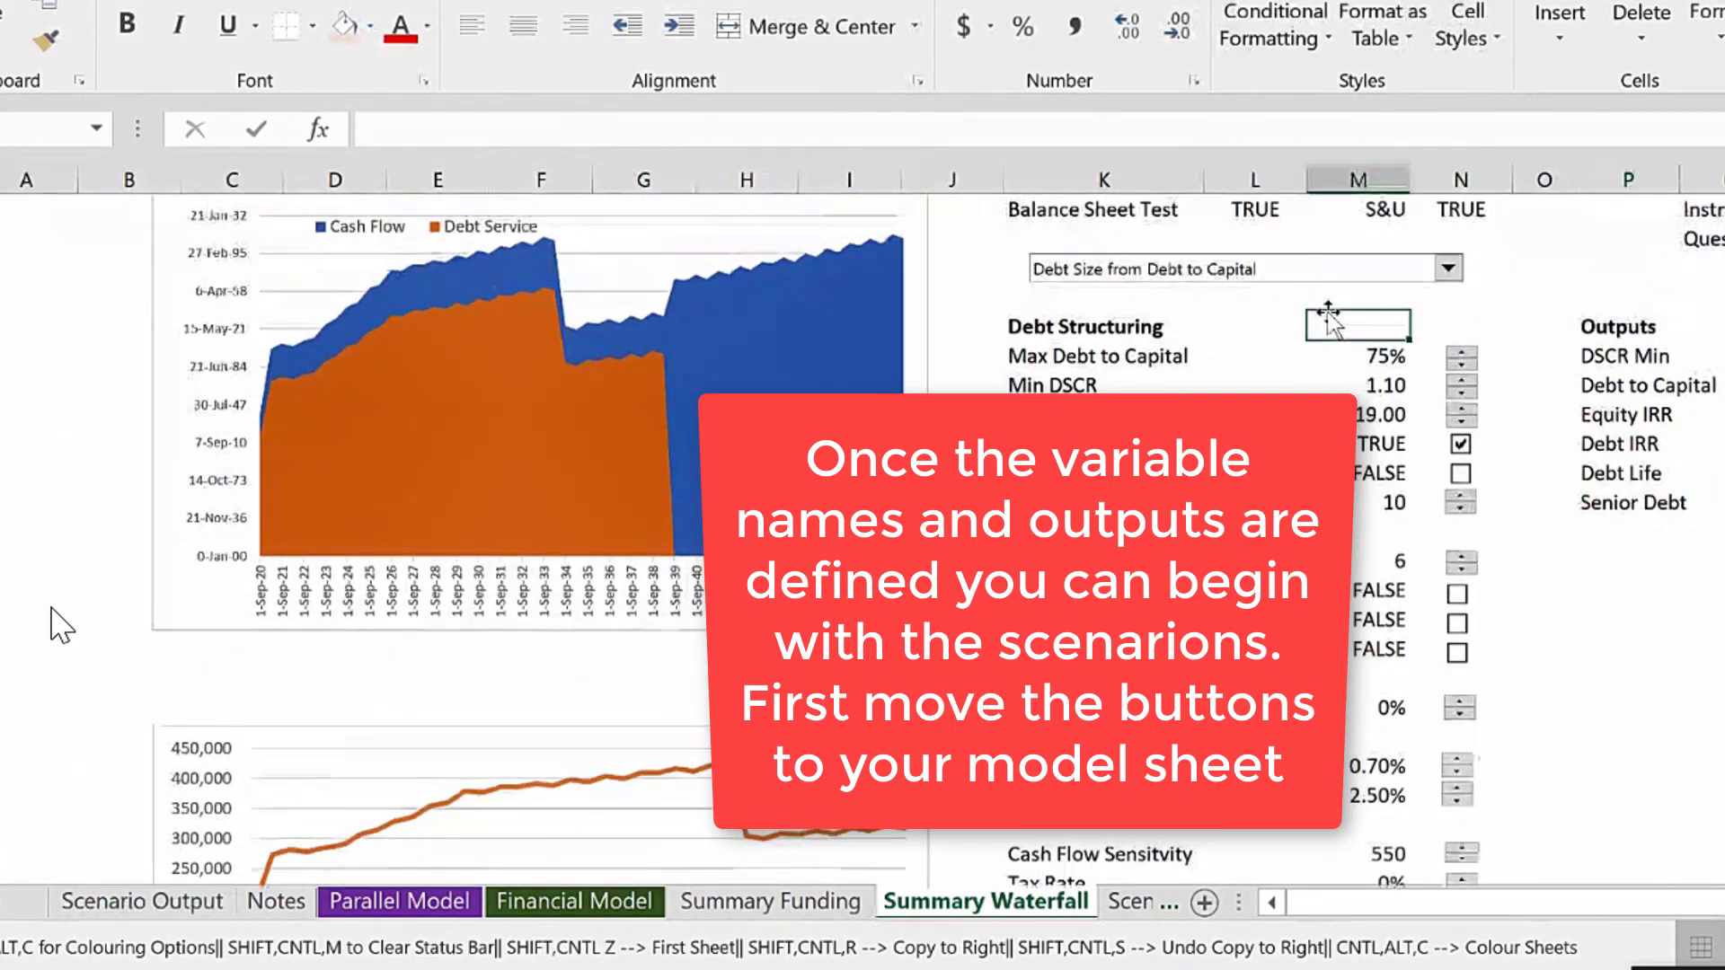
key("ctrl+v")
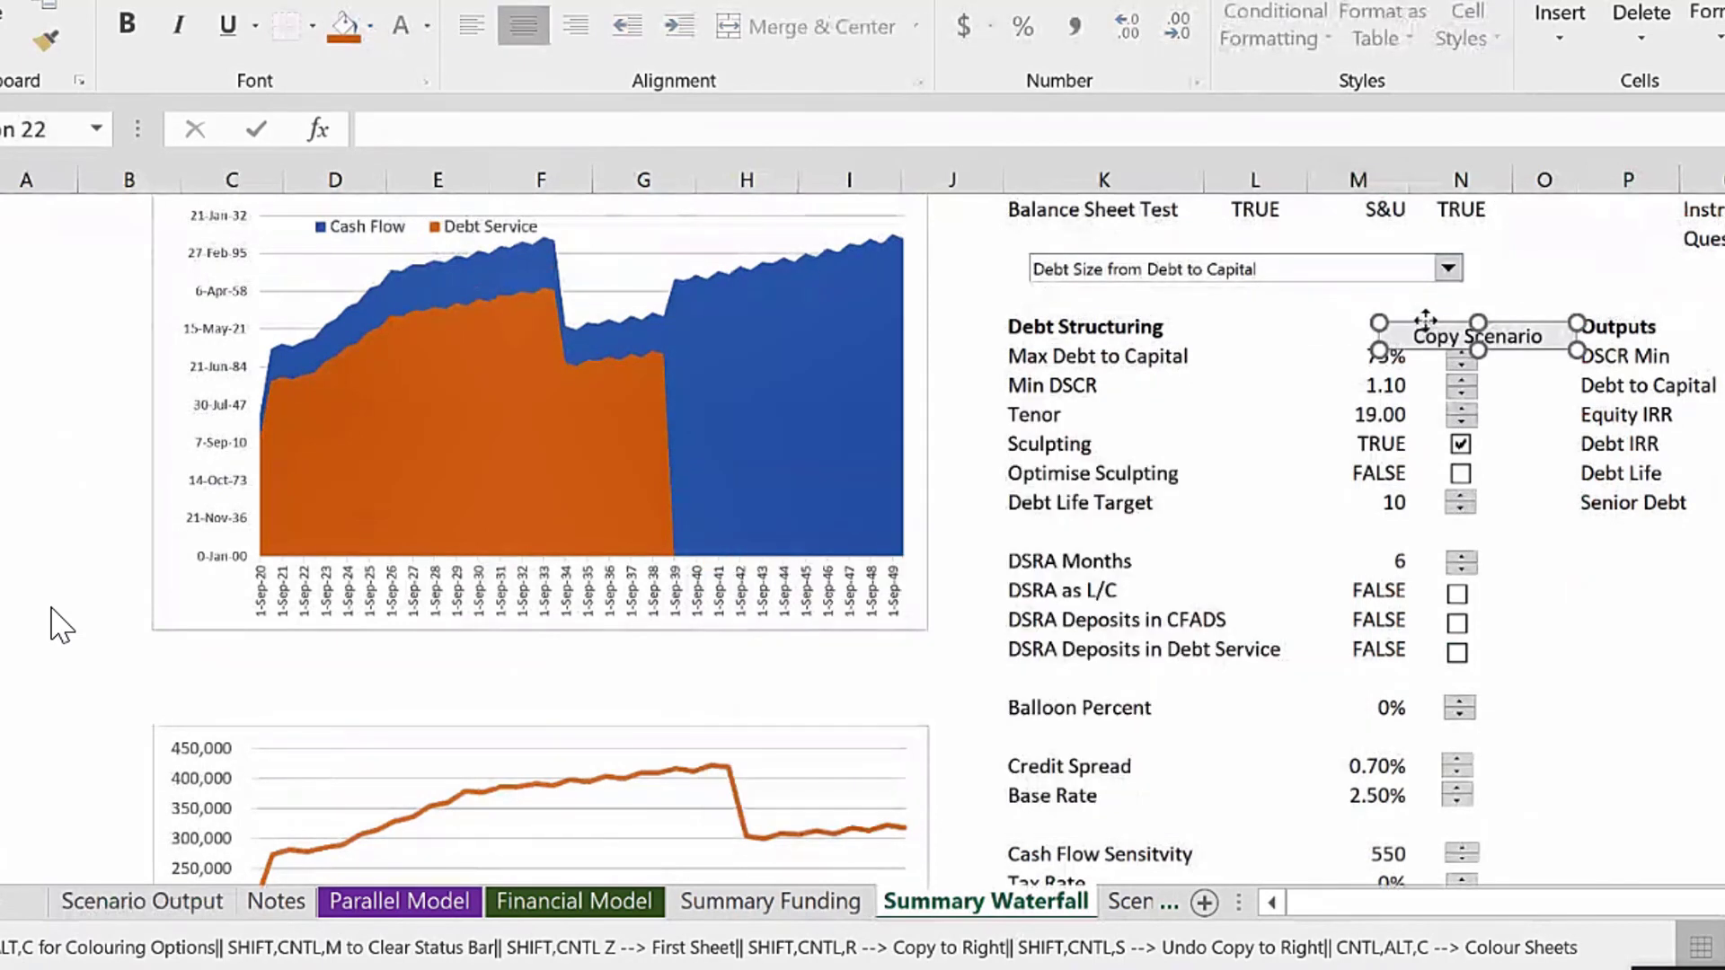
left_click_drag(1418, 318, 1321, 296)
left_click(1633, 729)
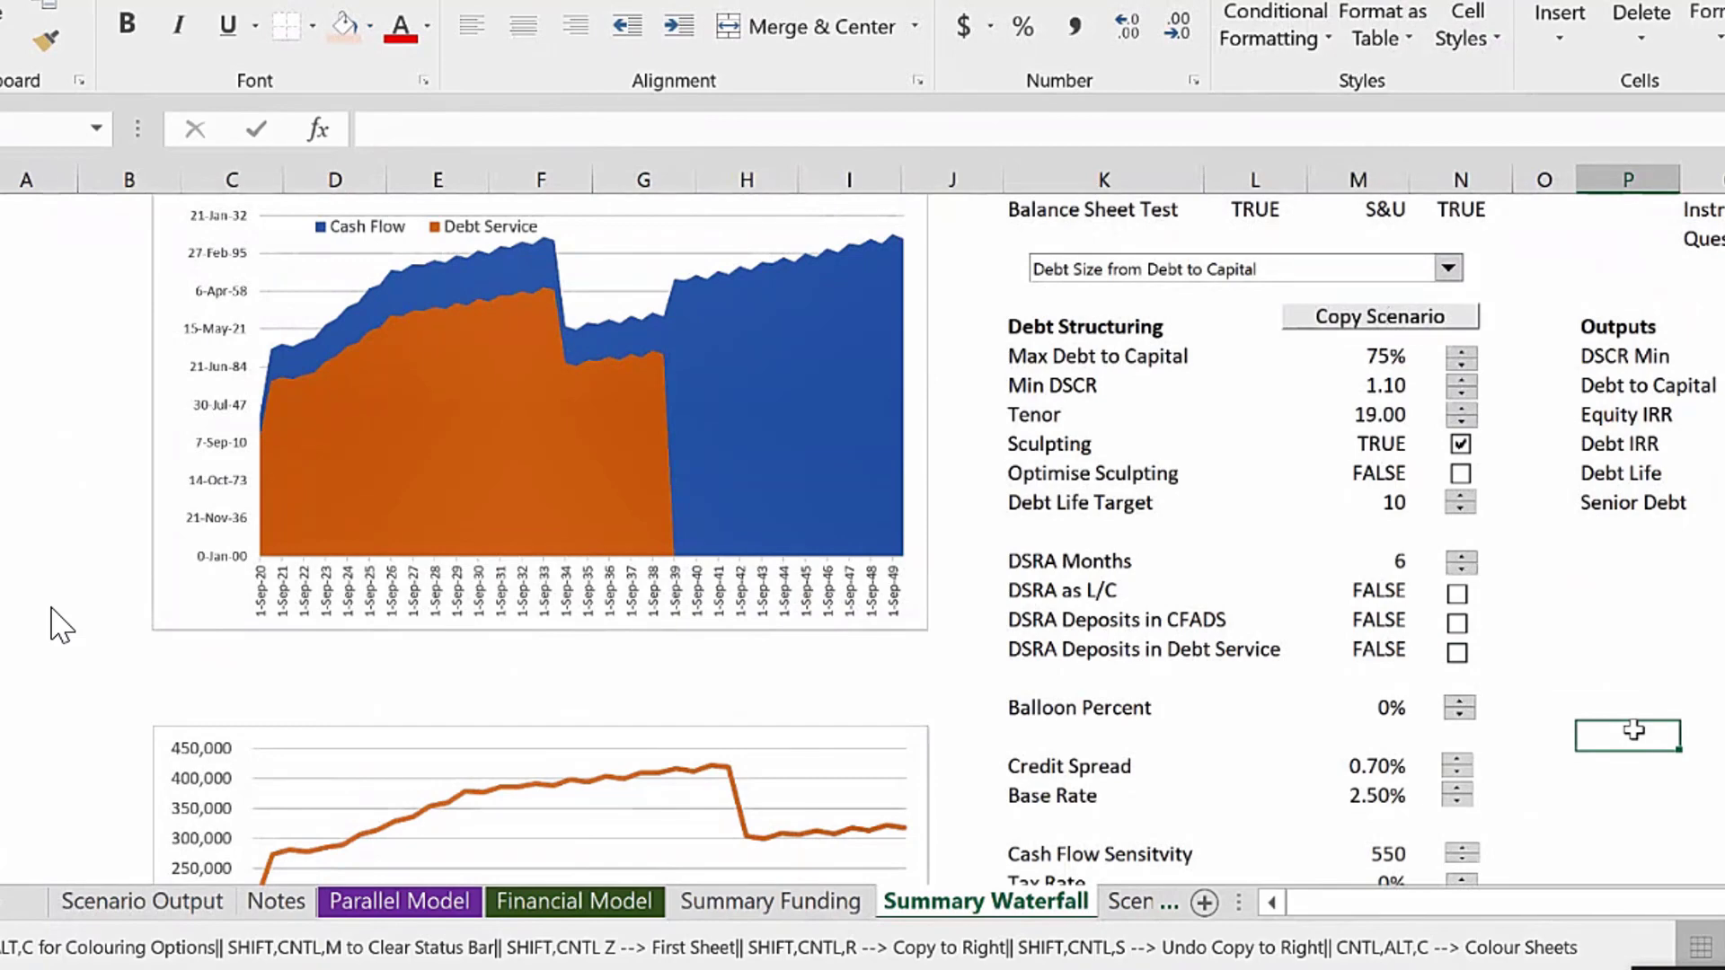
Run the copied Copy Scenario button and record the current results as a scenario named Base Case.
left_click(1422, 326)
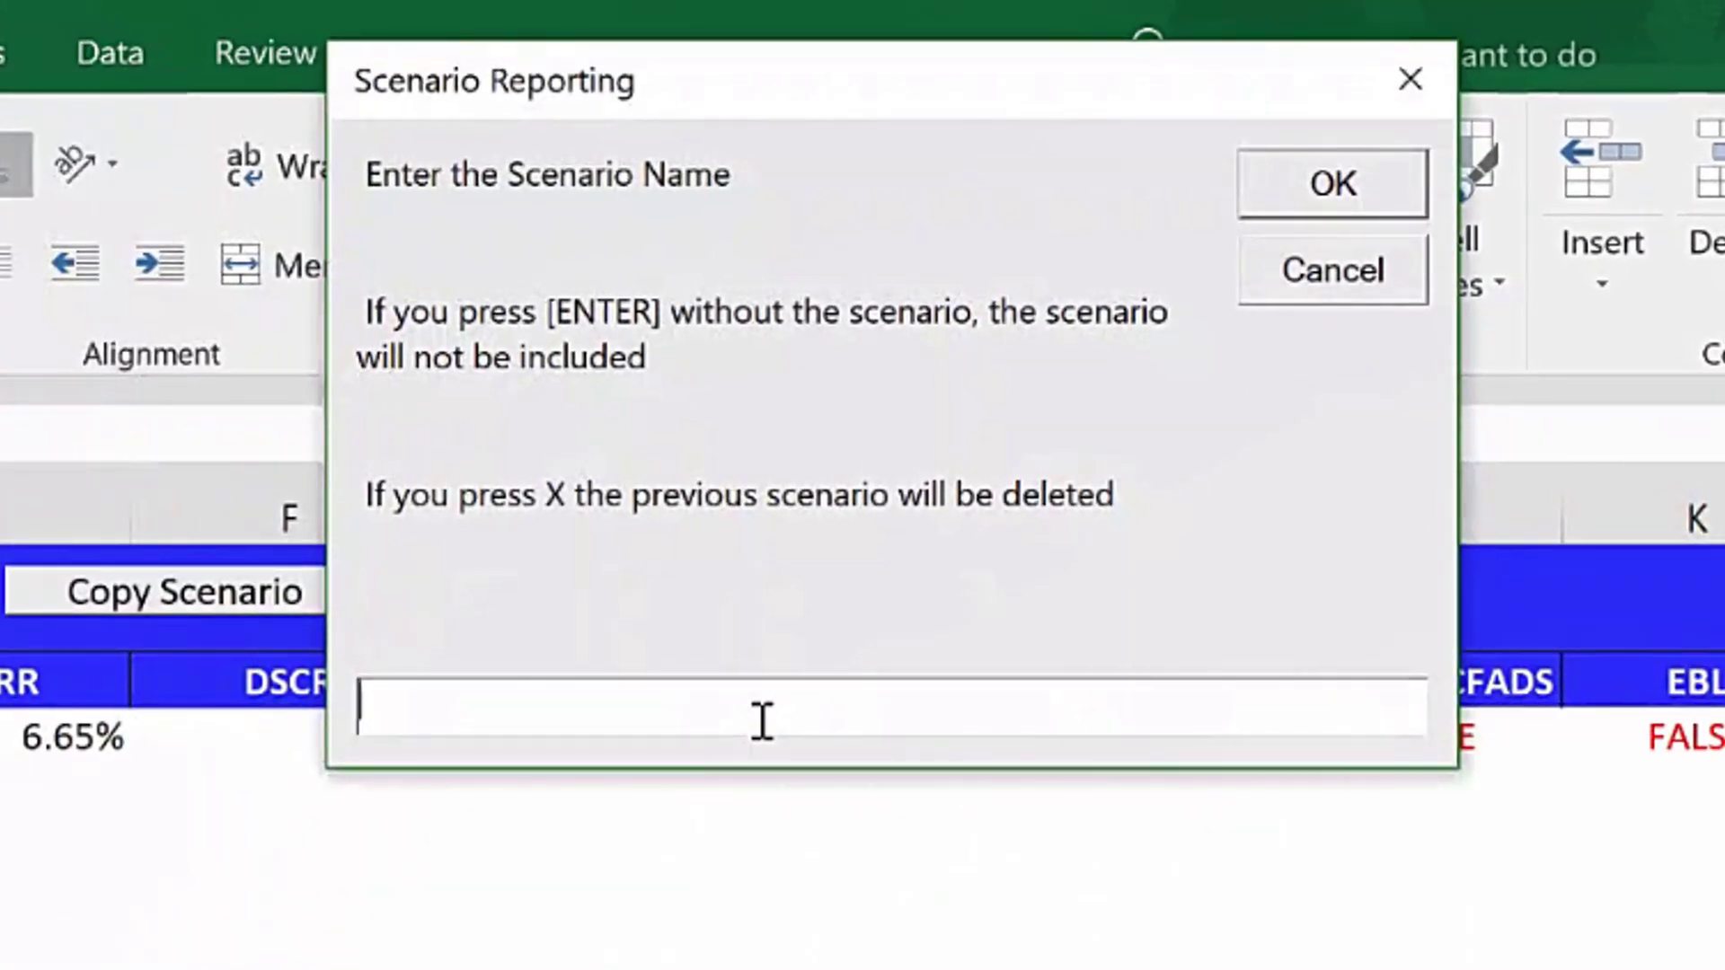
type("Base Case")
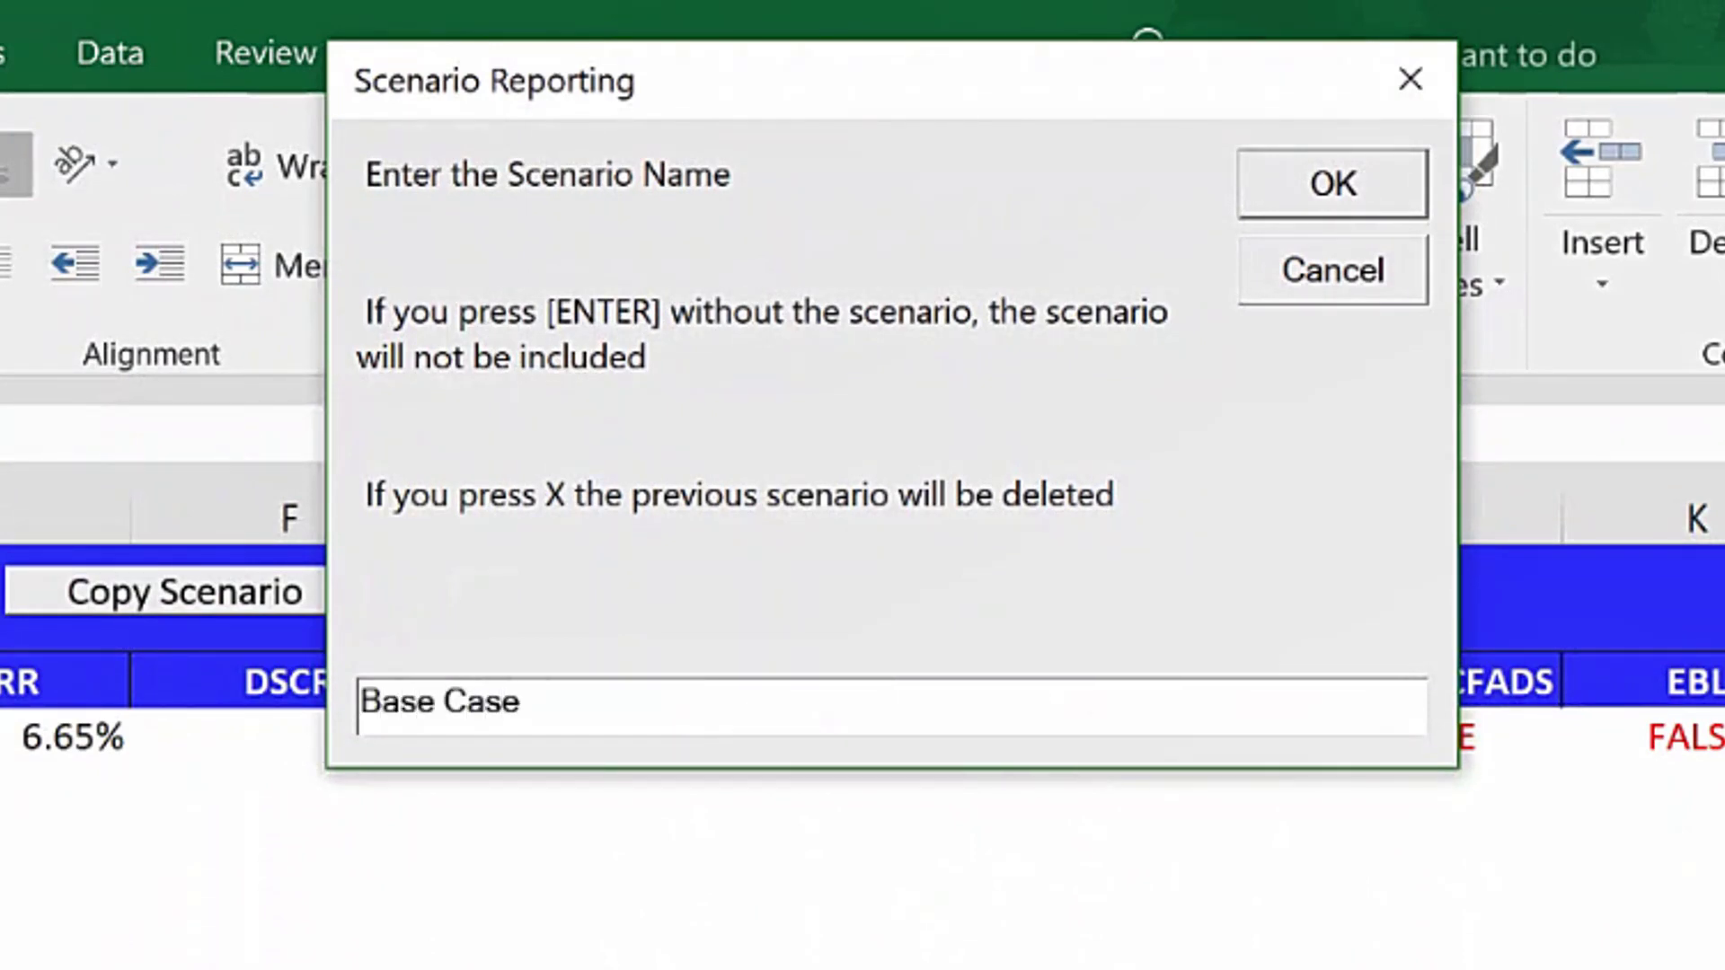
key("Return")
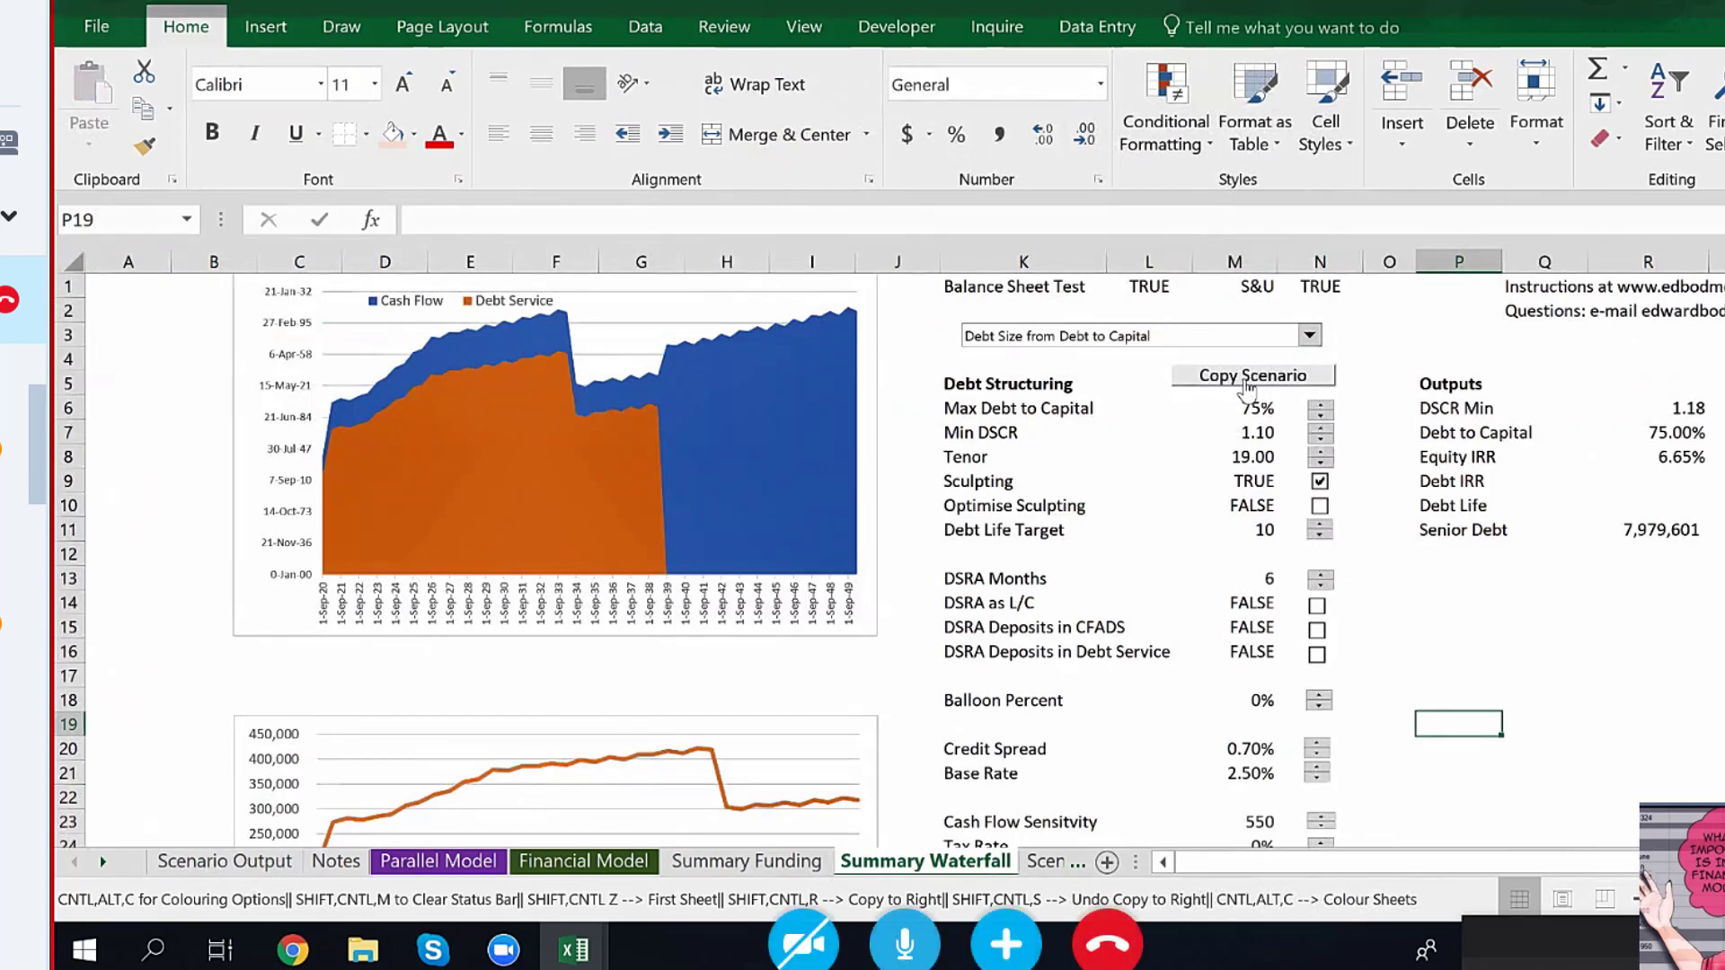
Run Copy Scenario with x as the scenario name to delete the previous scenario, and check the Scenario Output sheet.
left_click(1246, 379)
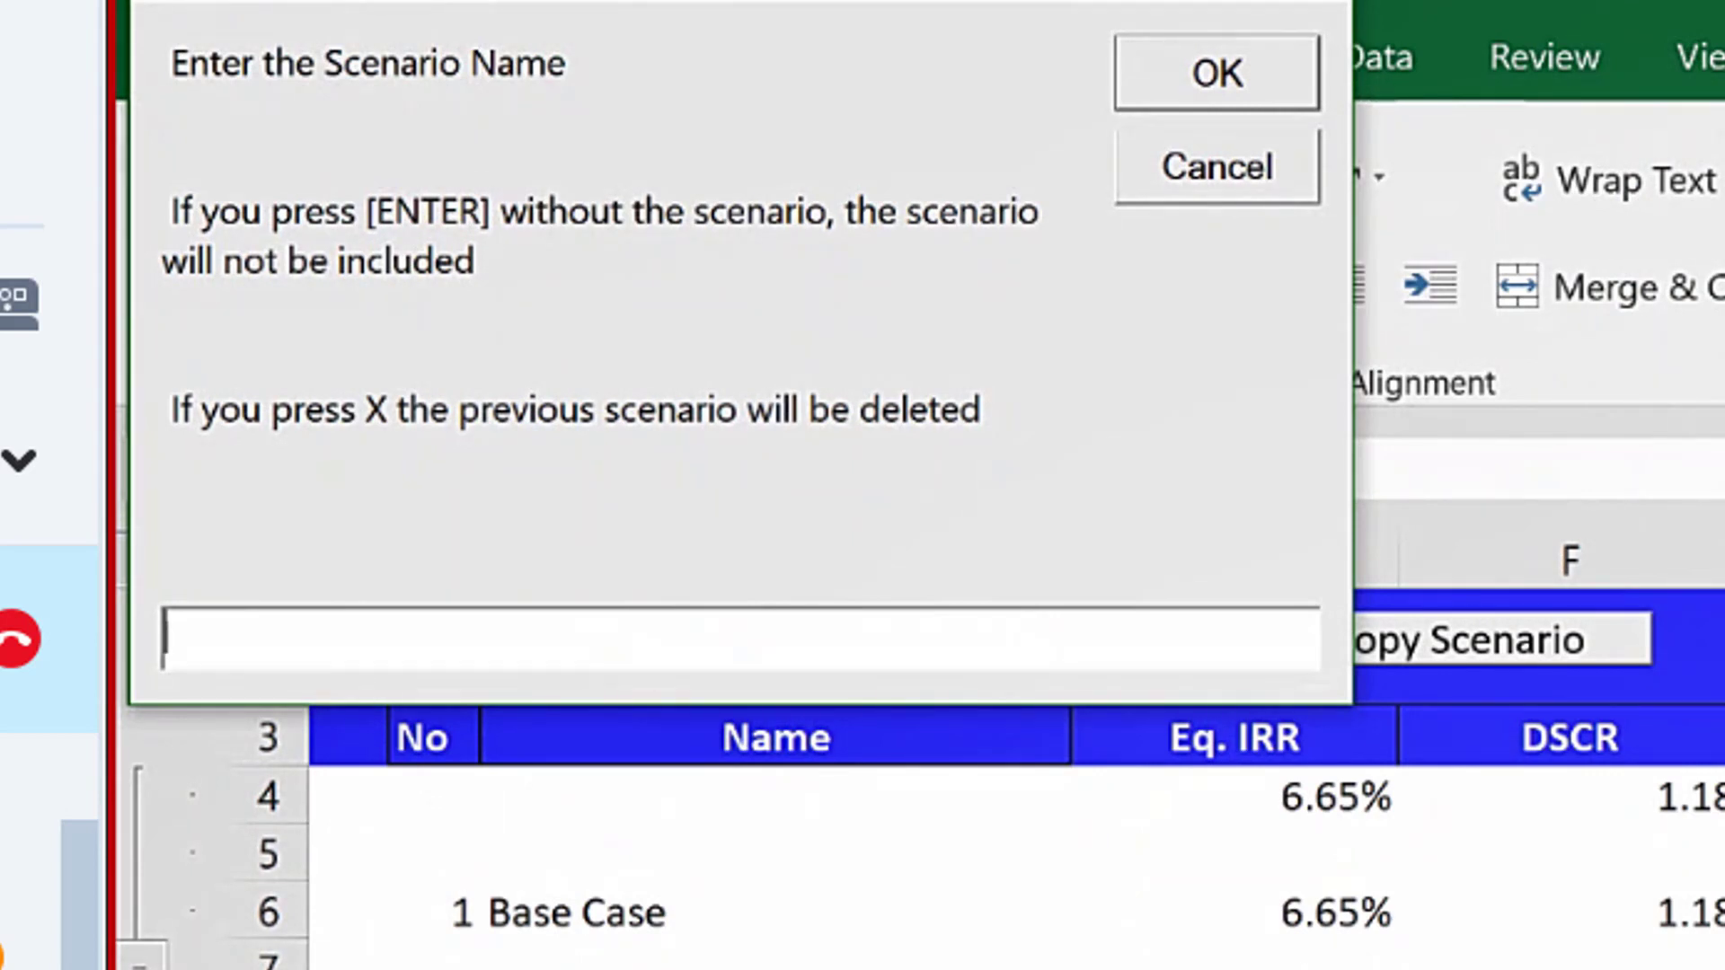
type("x")
key("Return")
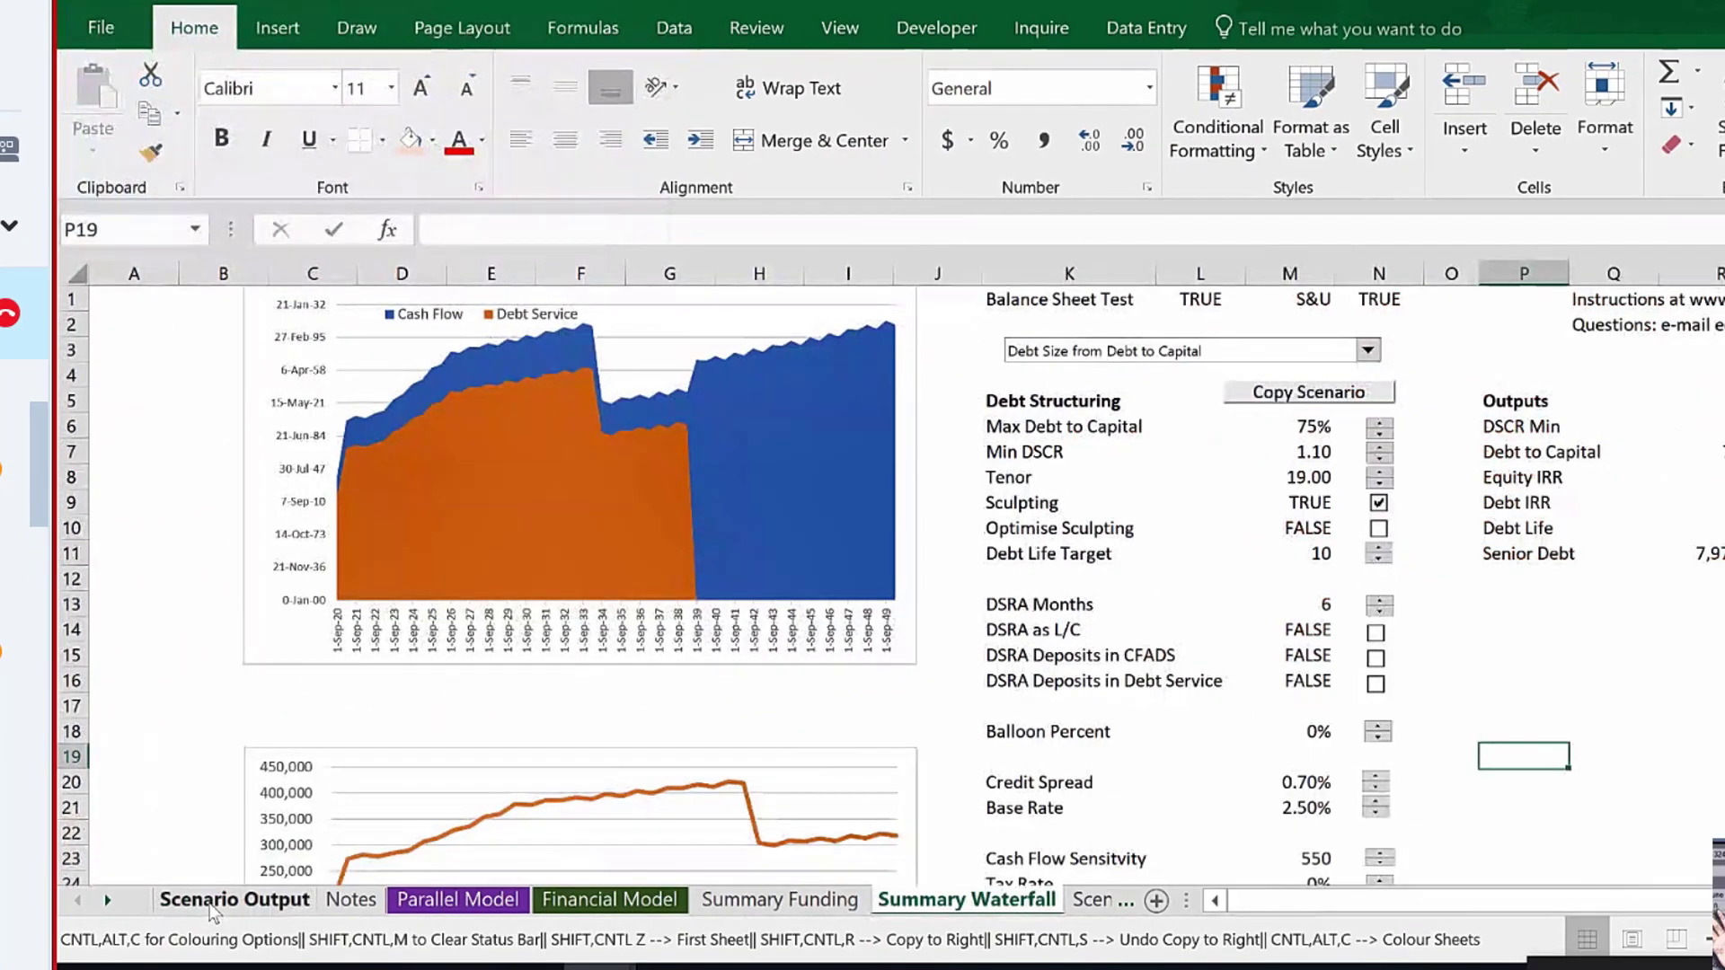
left_click(212, 901)
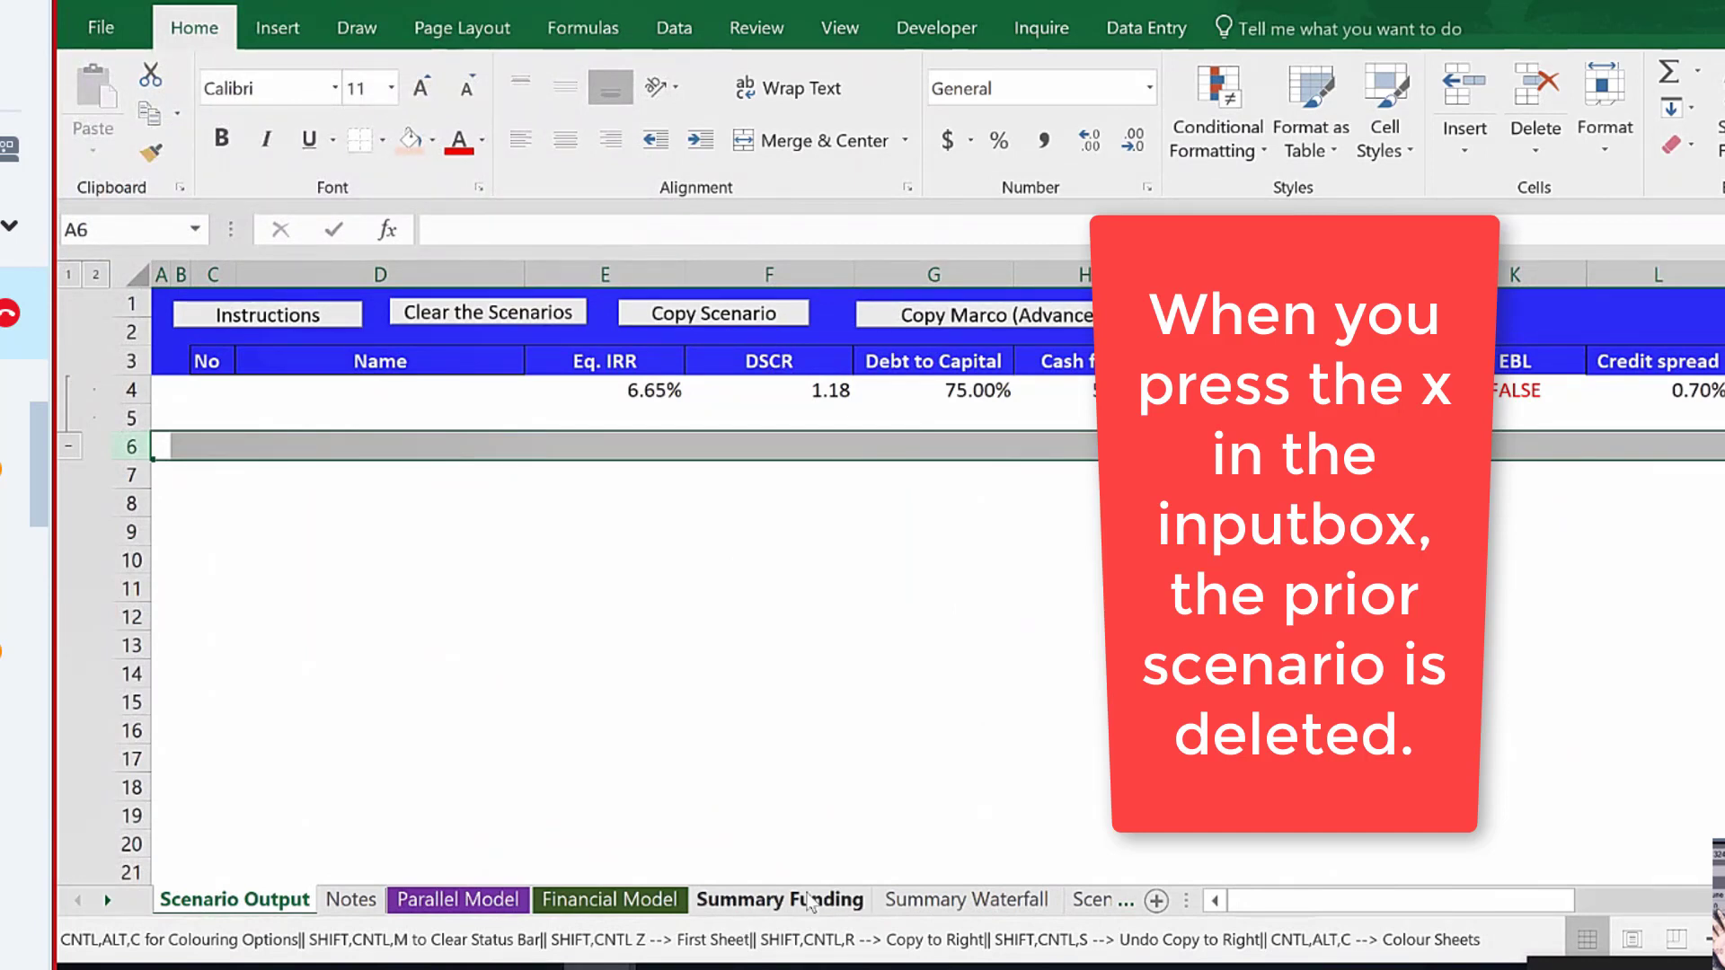
Run Copy Scenario from the Summary Waterfall sheet again and record the scenario as Base Case.
left_click(916, 901)
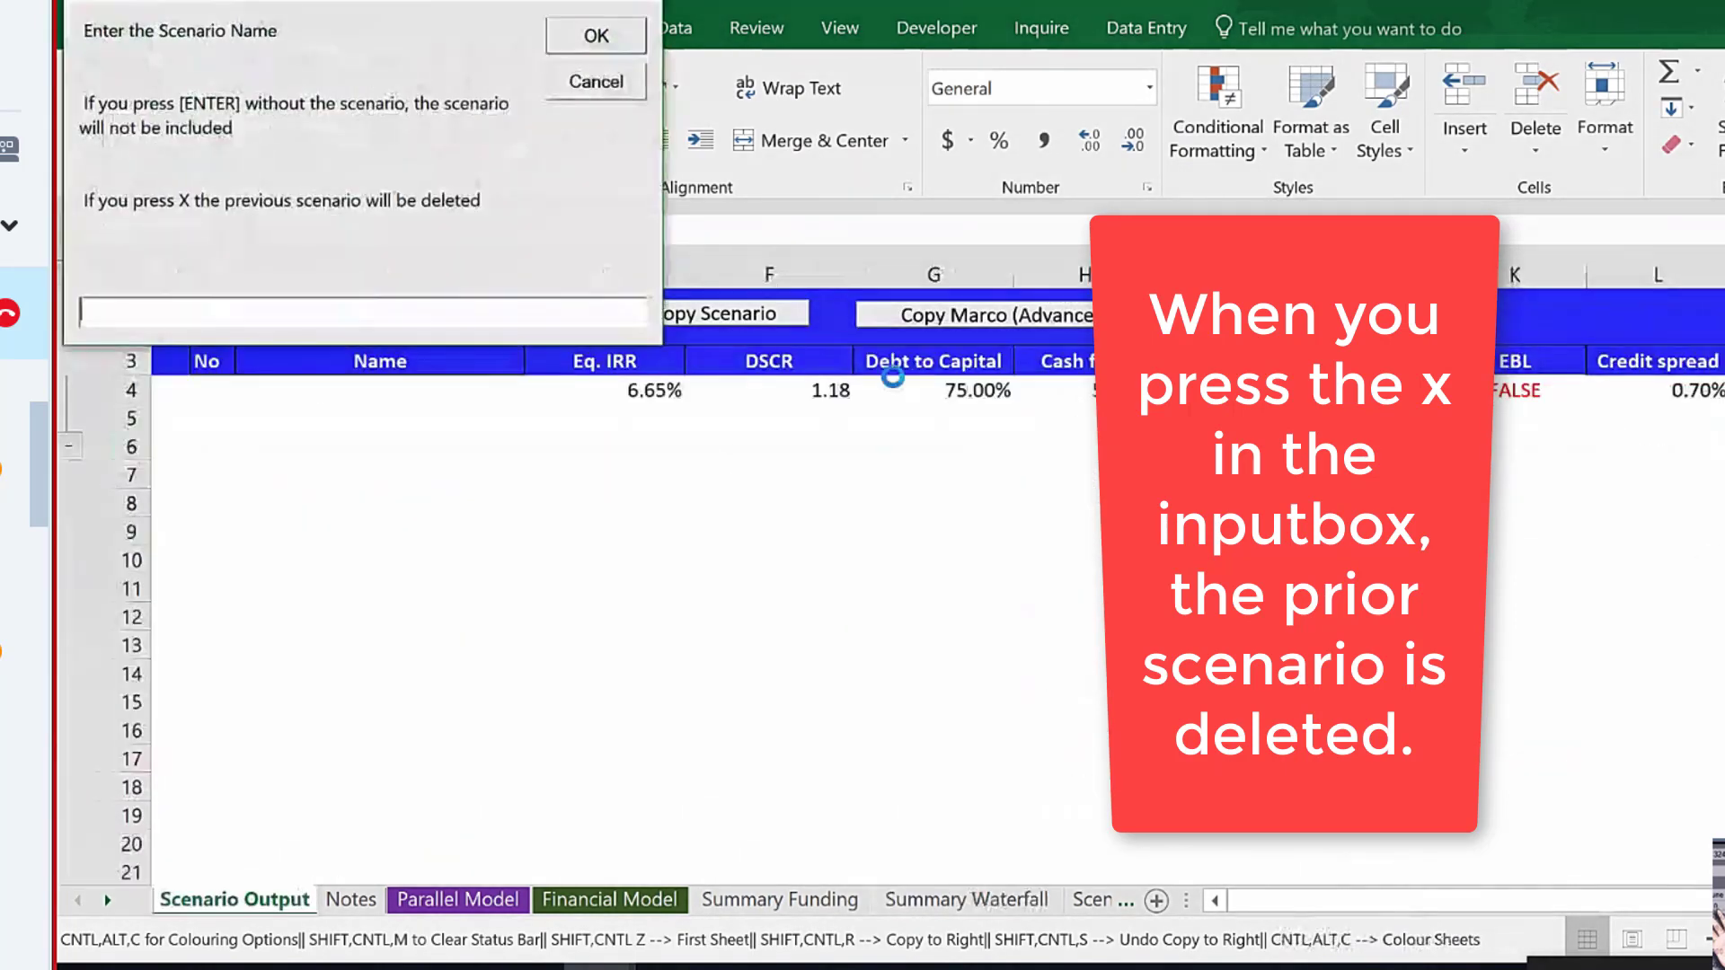
type("Base Case")
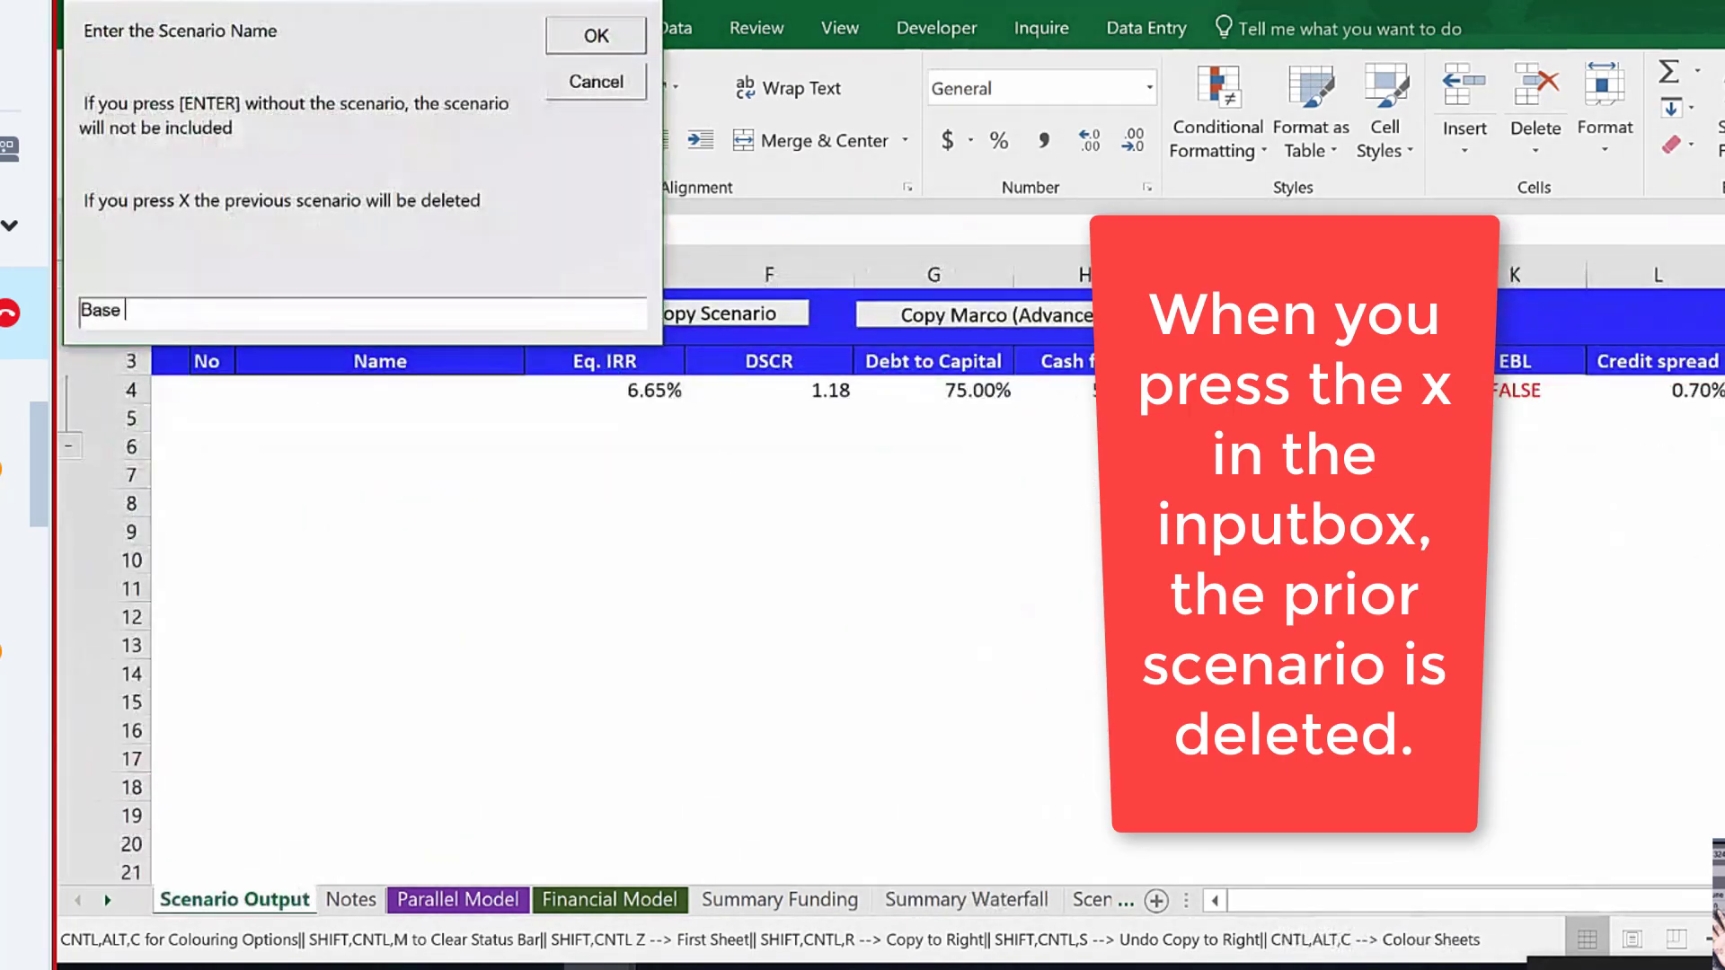
key("Return")
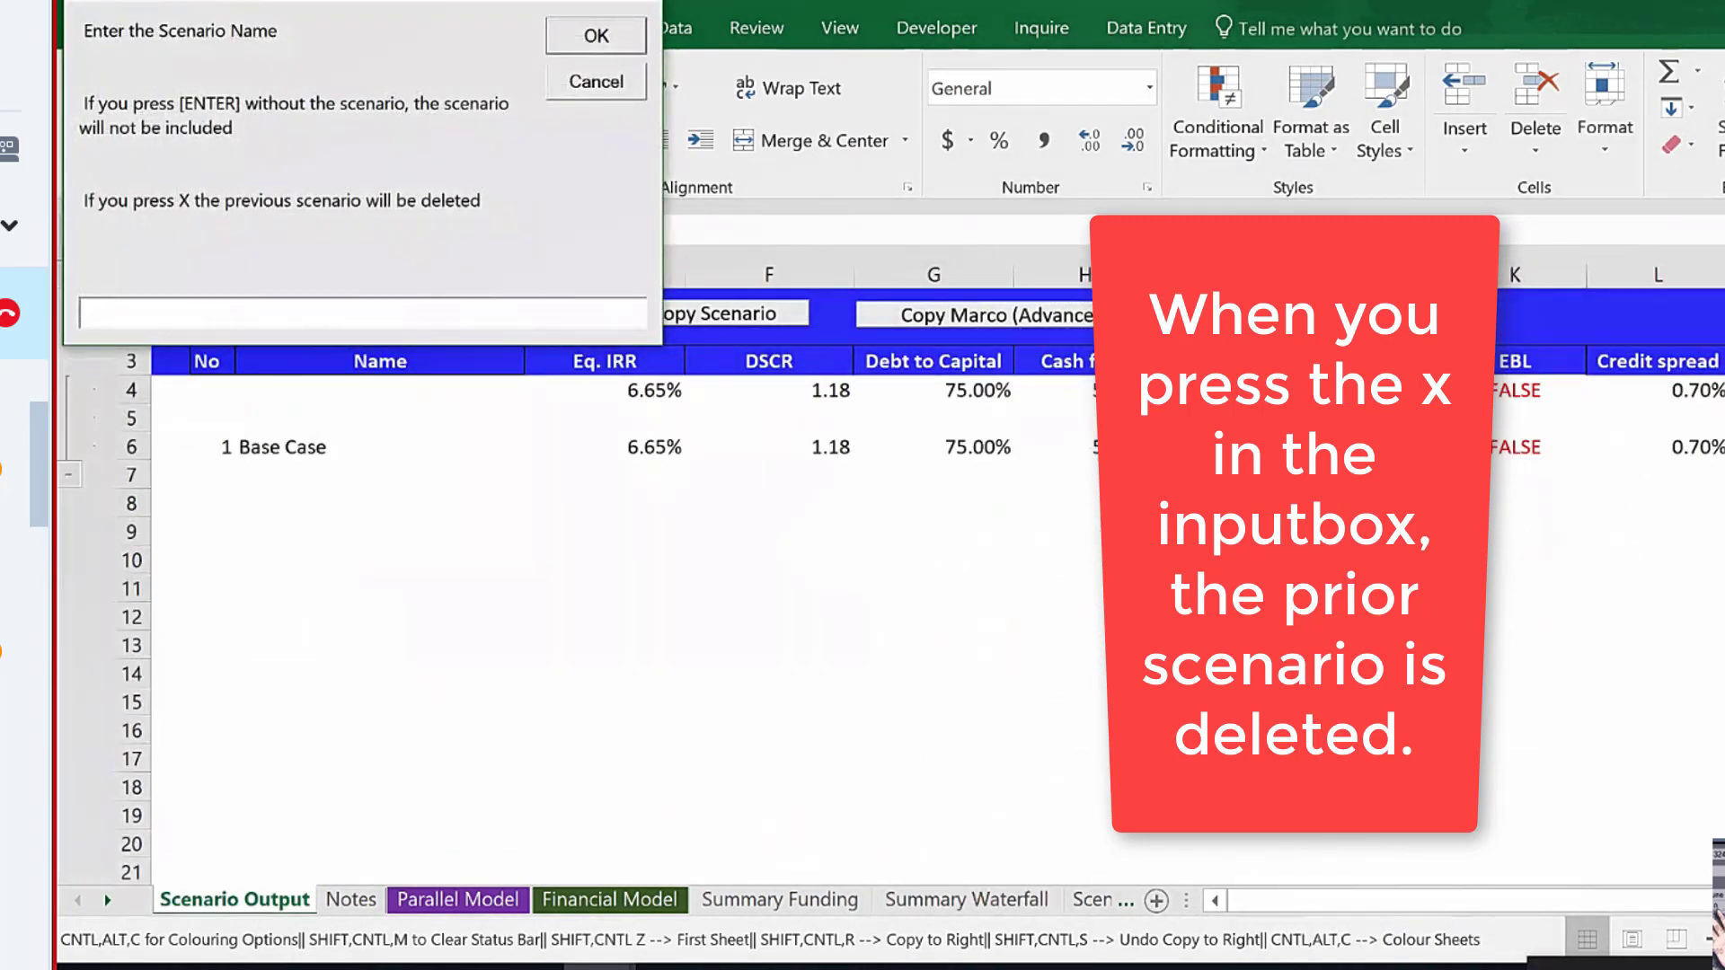
Submit the scenario name prompt blank to skip recording, and review the DSRA options and Equity IRR on Summary Waterfall.
key("Return")
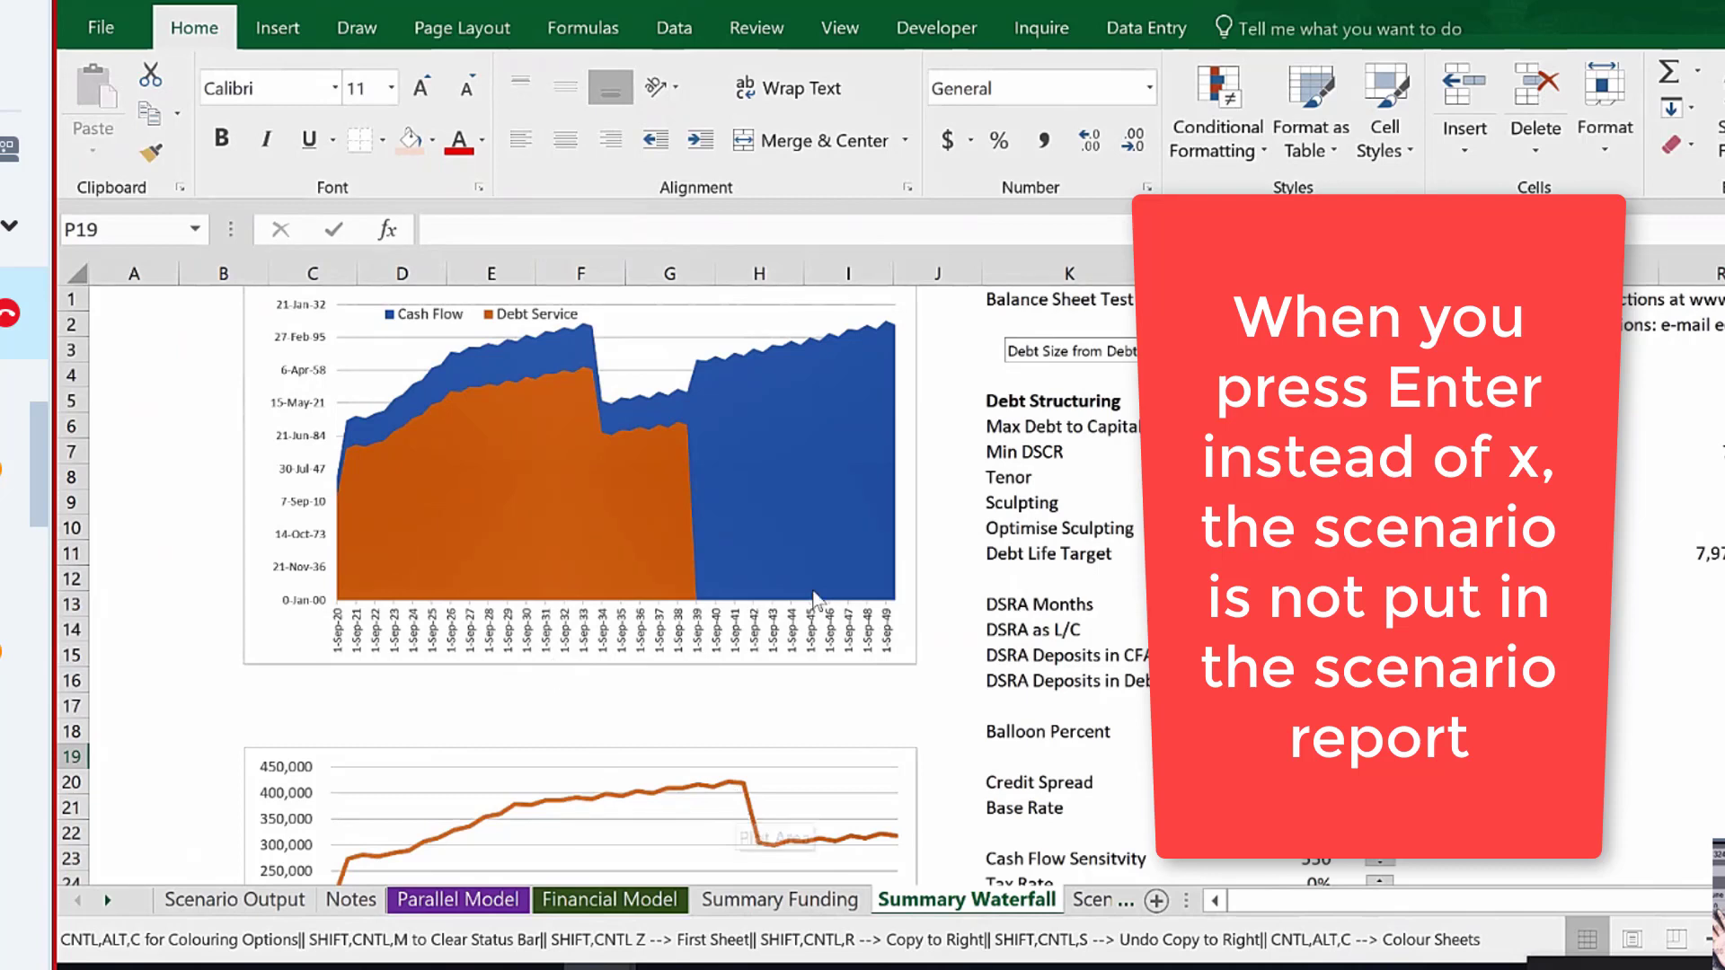
left_click(1027, 453)
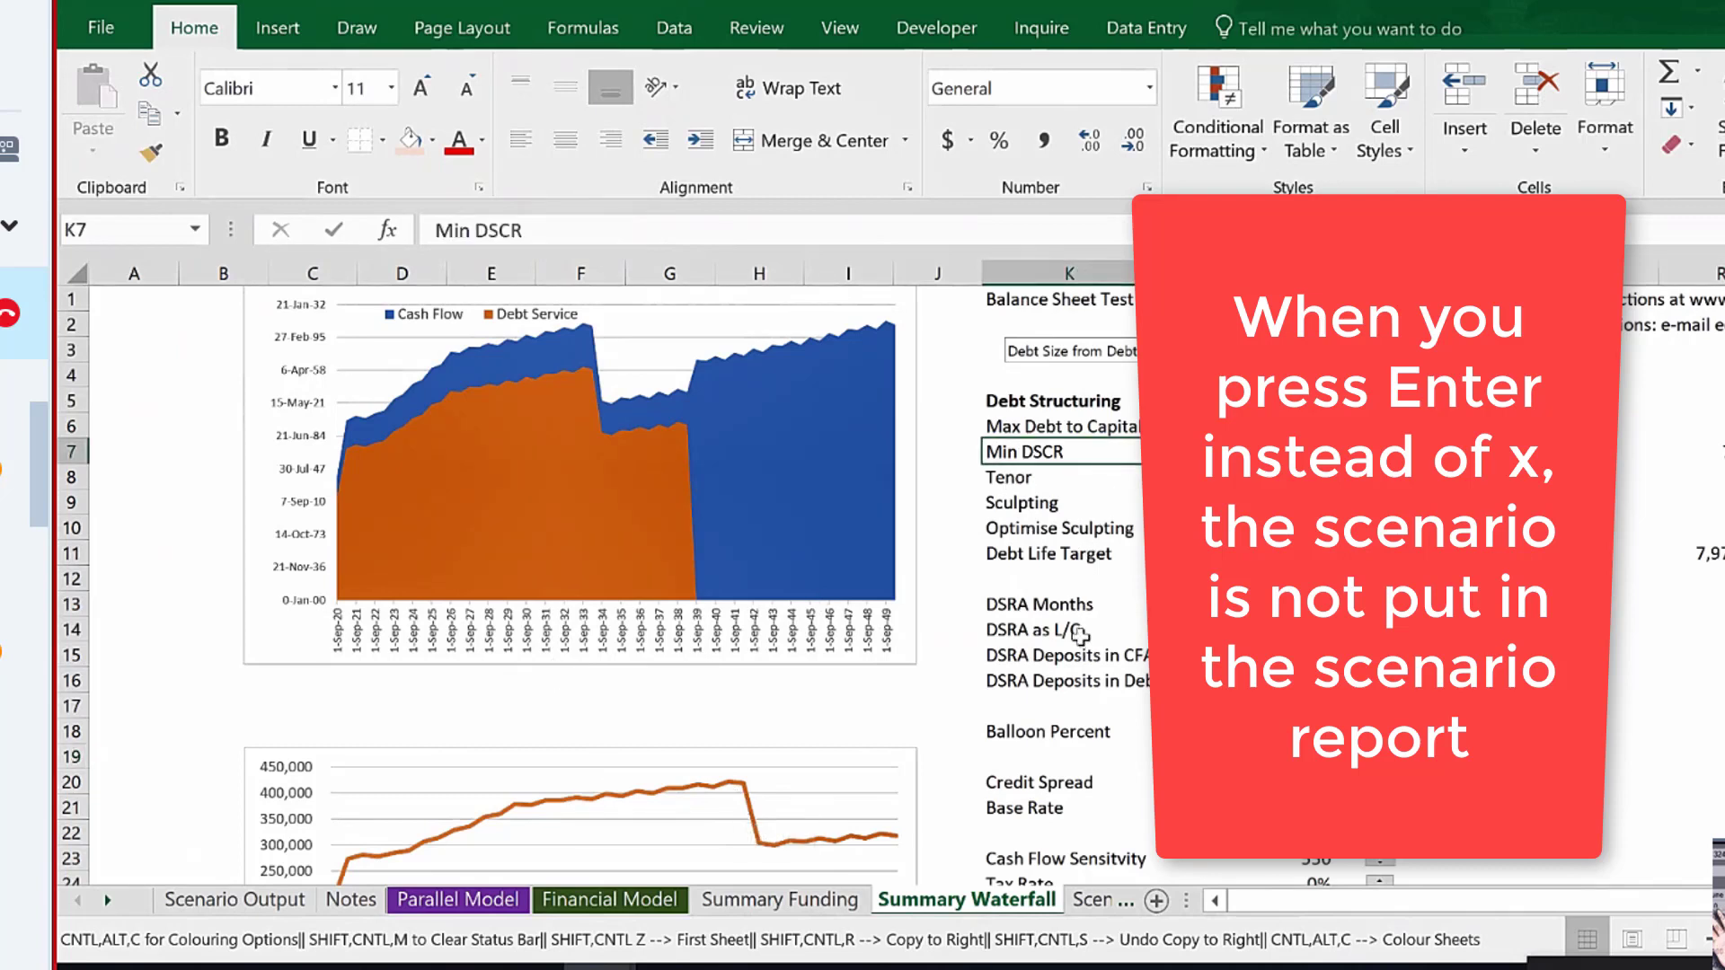
left_click(1077, 630)
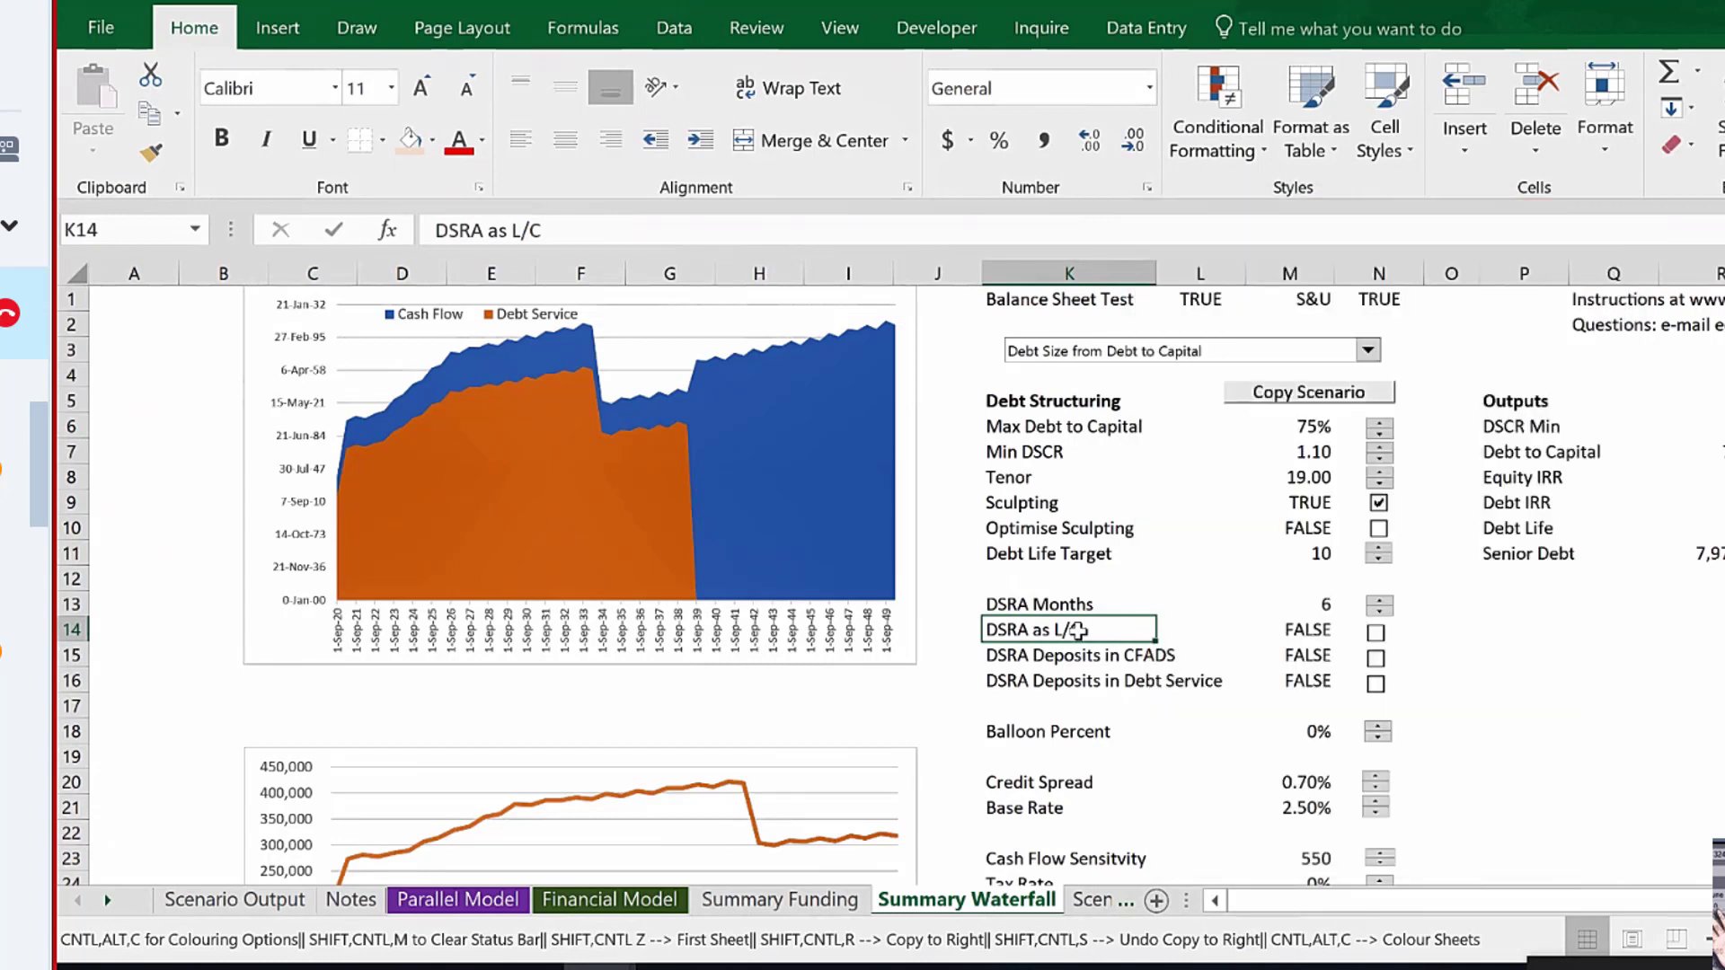
left_click(1093, 657)
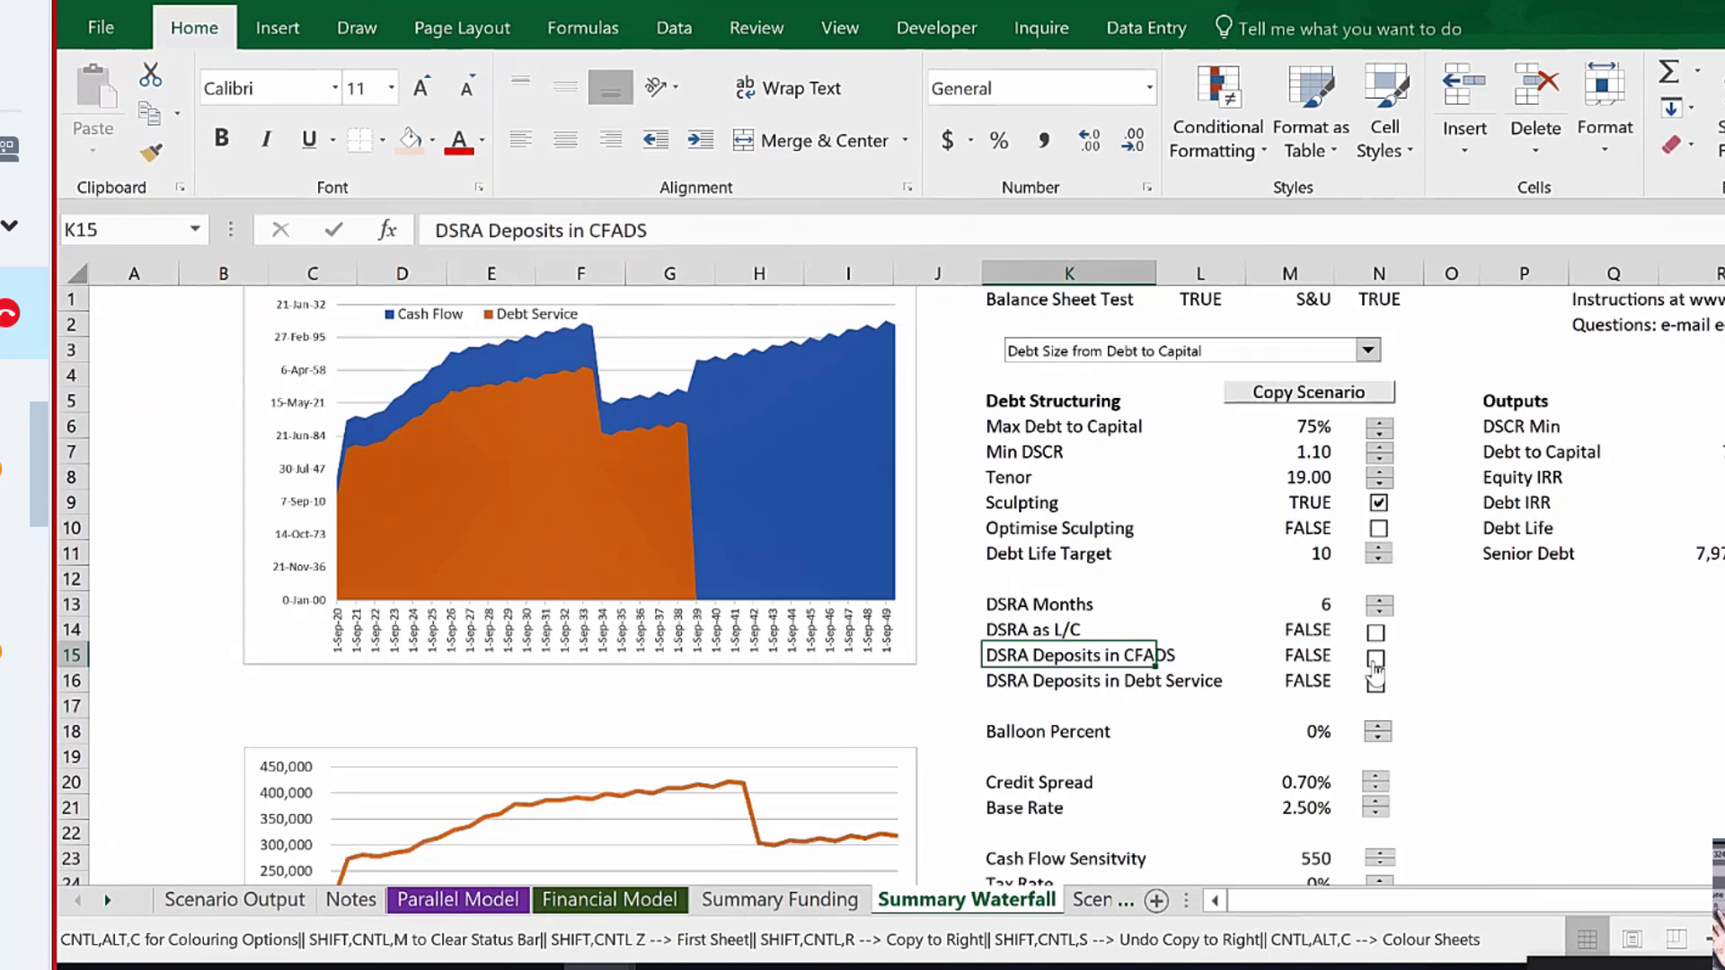
left_click(1717, 481)
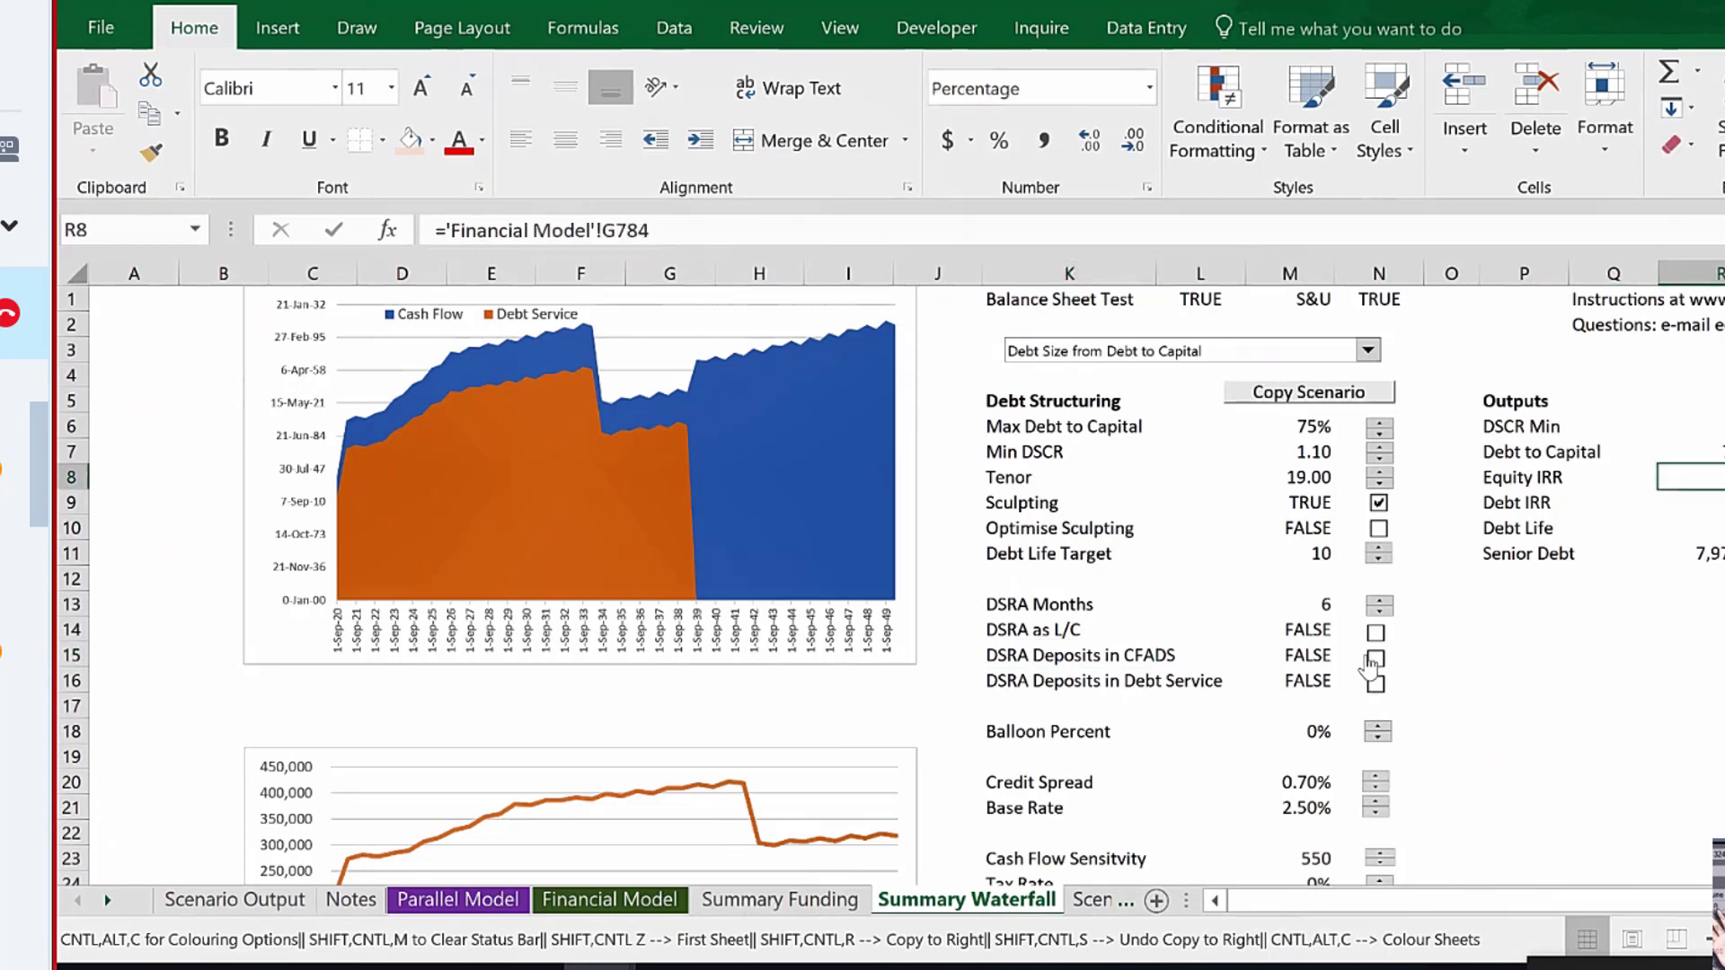
Turn on DSRA Deposits in CFADS and record the results with Copy Scenario as DSRA in CFADS.
left_click(1373, 660)
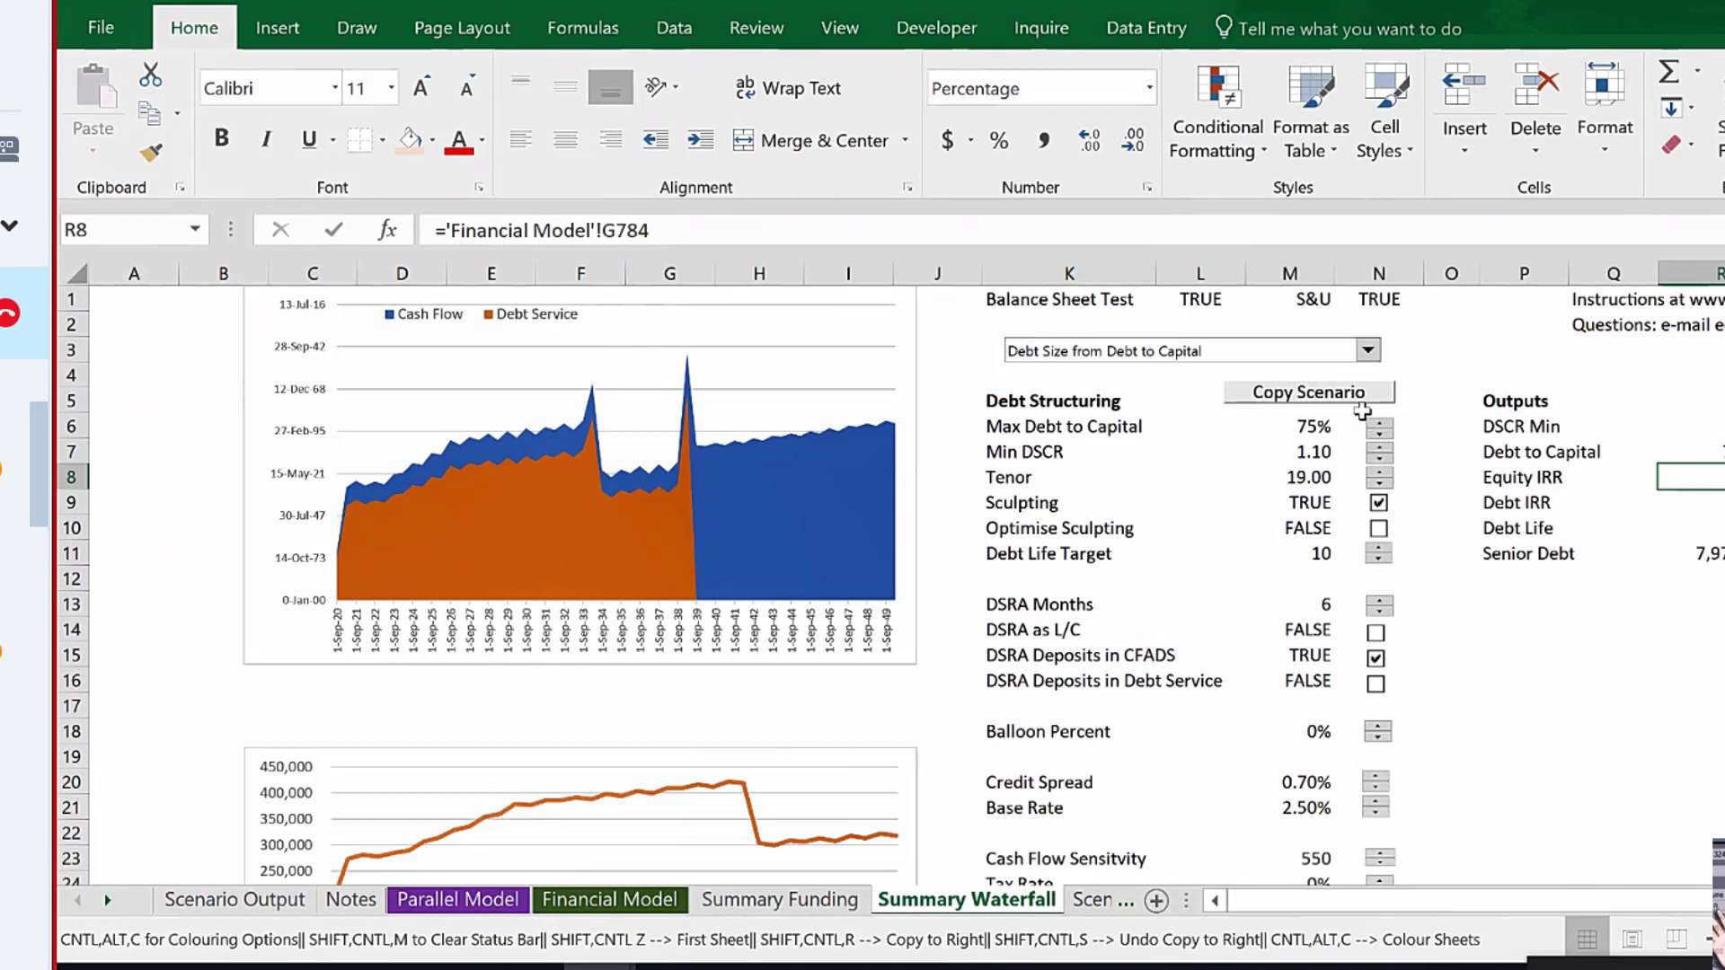
left_click(1351, 400)
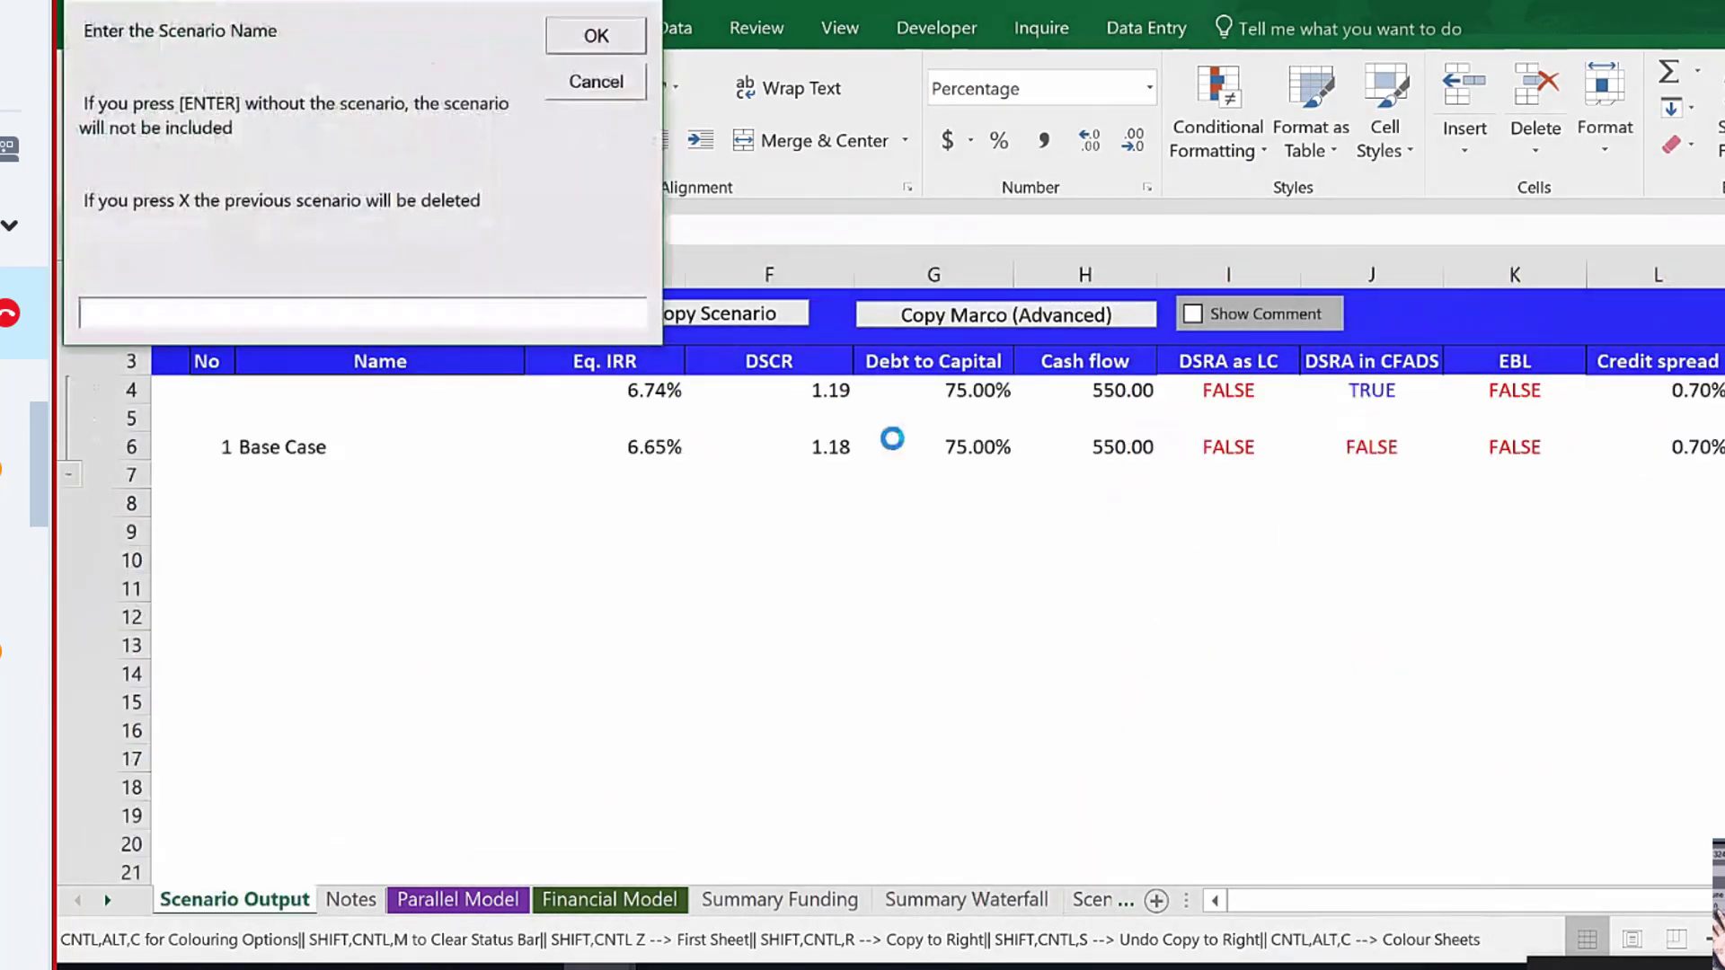
type("DSR")
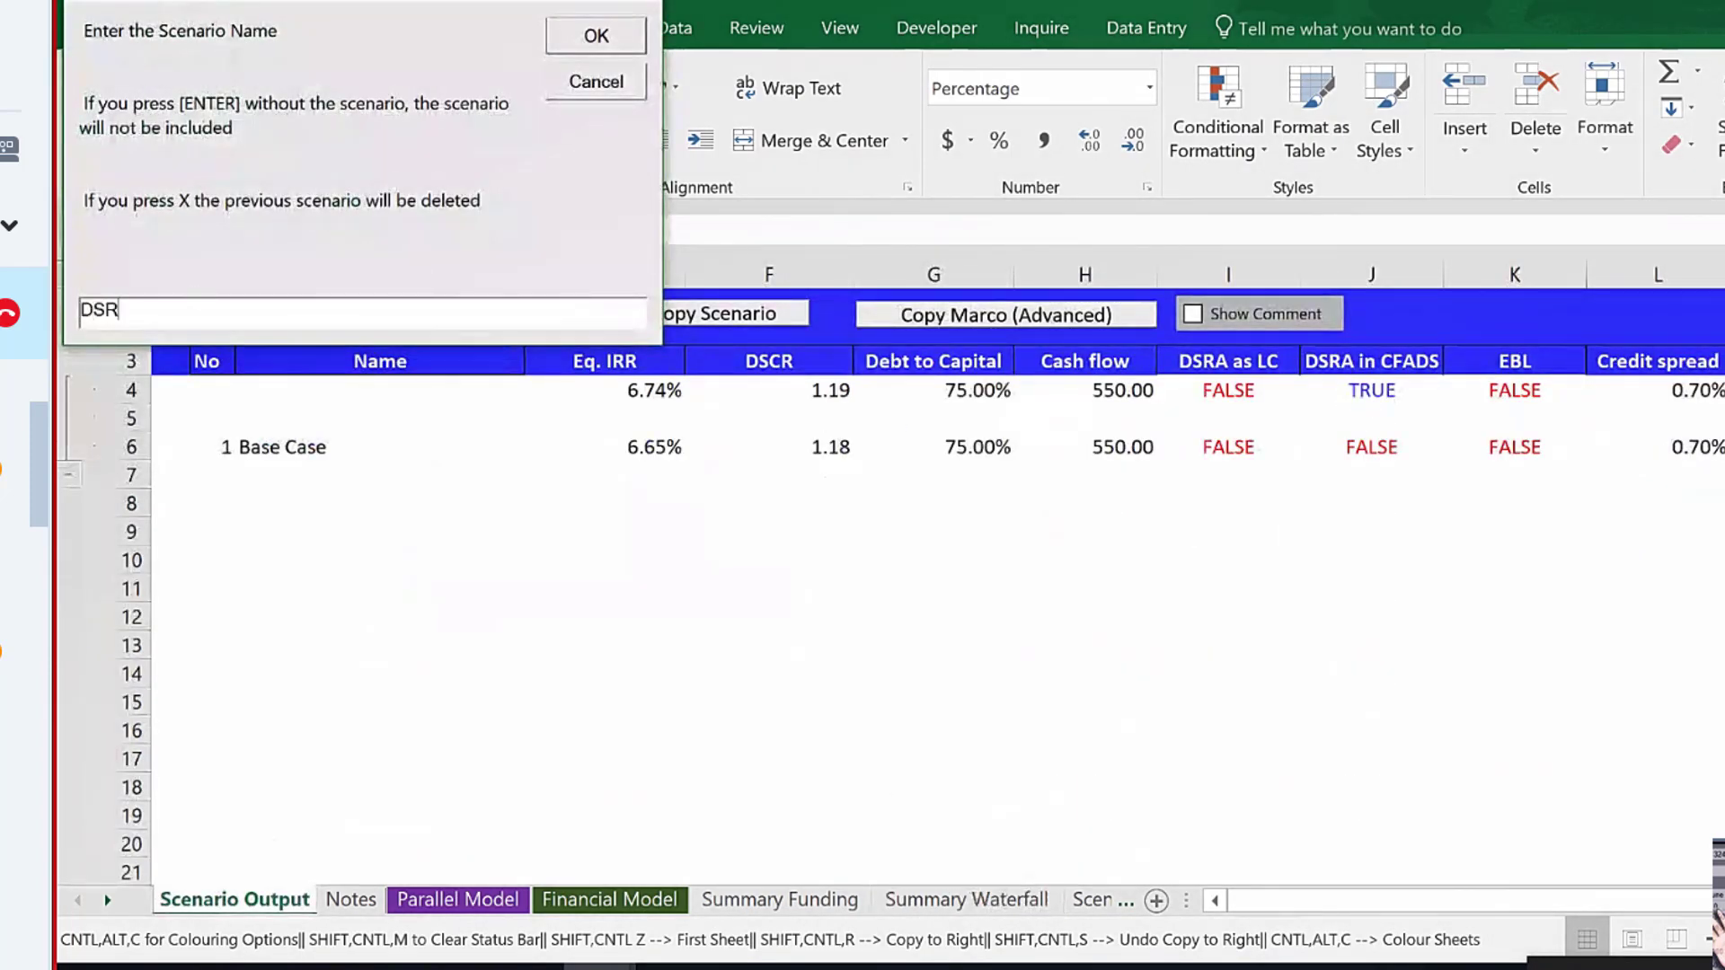
type("A in CFADS")
key("Return")
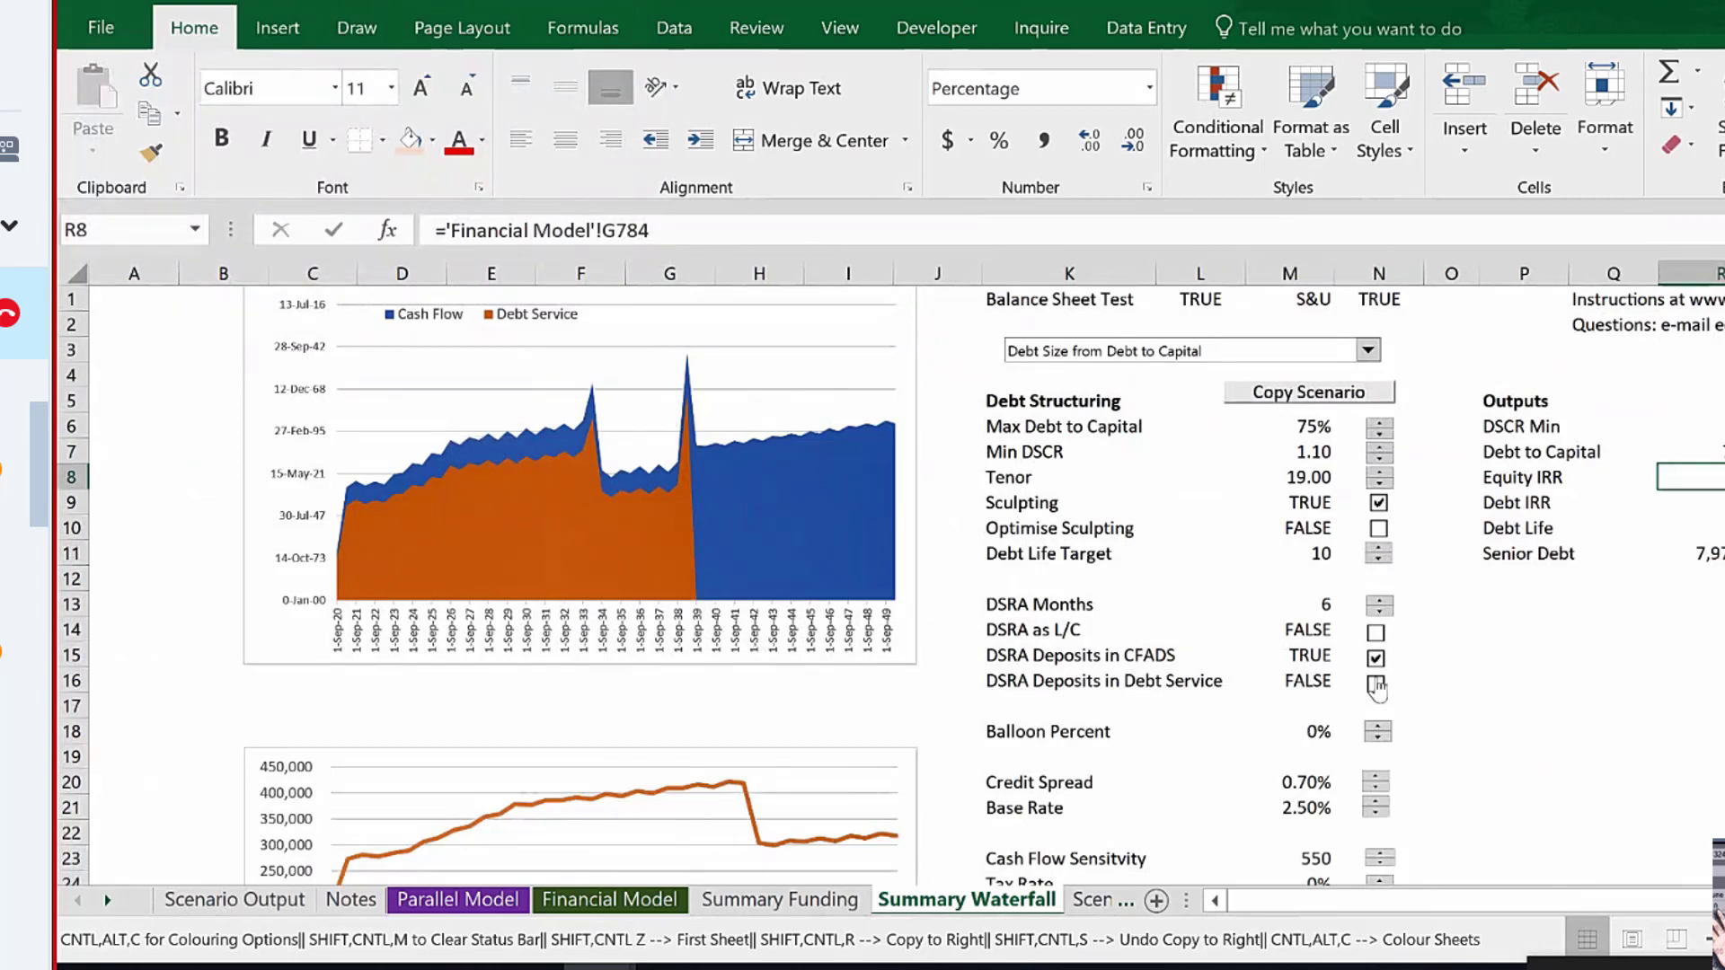
Turn off DSRA Deposits in CFADS, turn on DSRA as L/C, and record the scenario as DSRA funded with LC.
left_click(1375, 661)
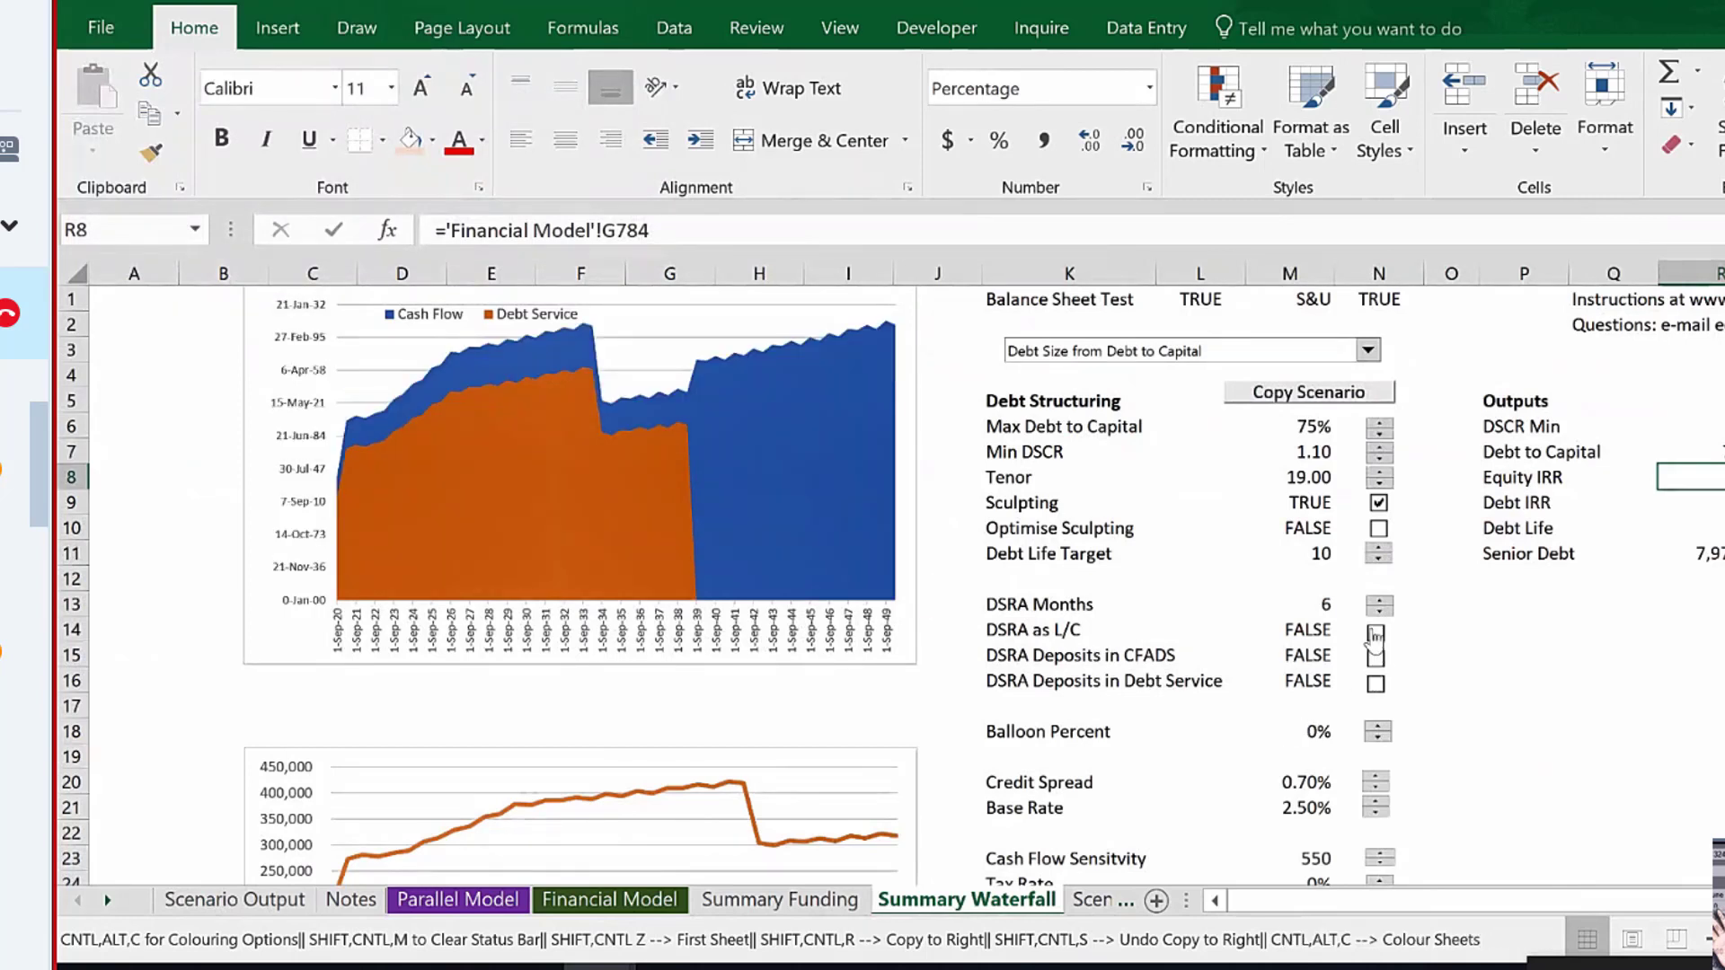
left_click(1376, 634)
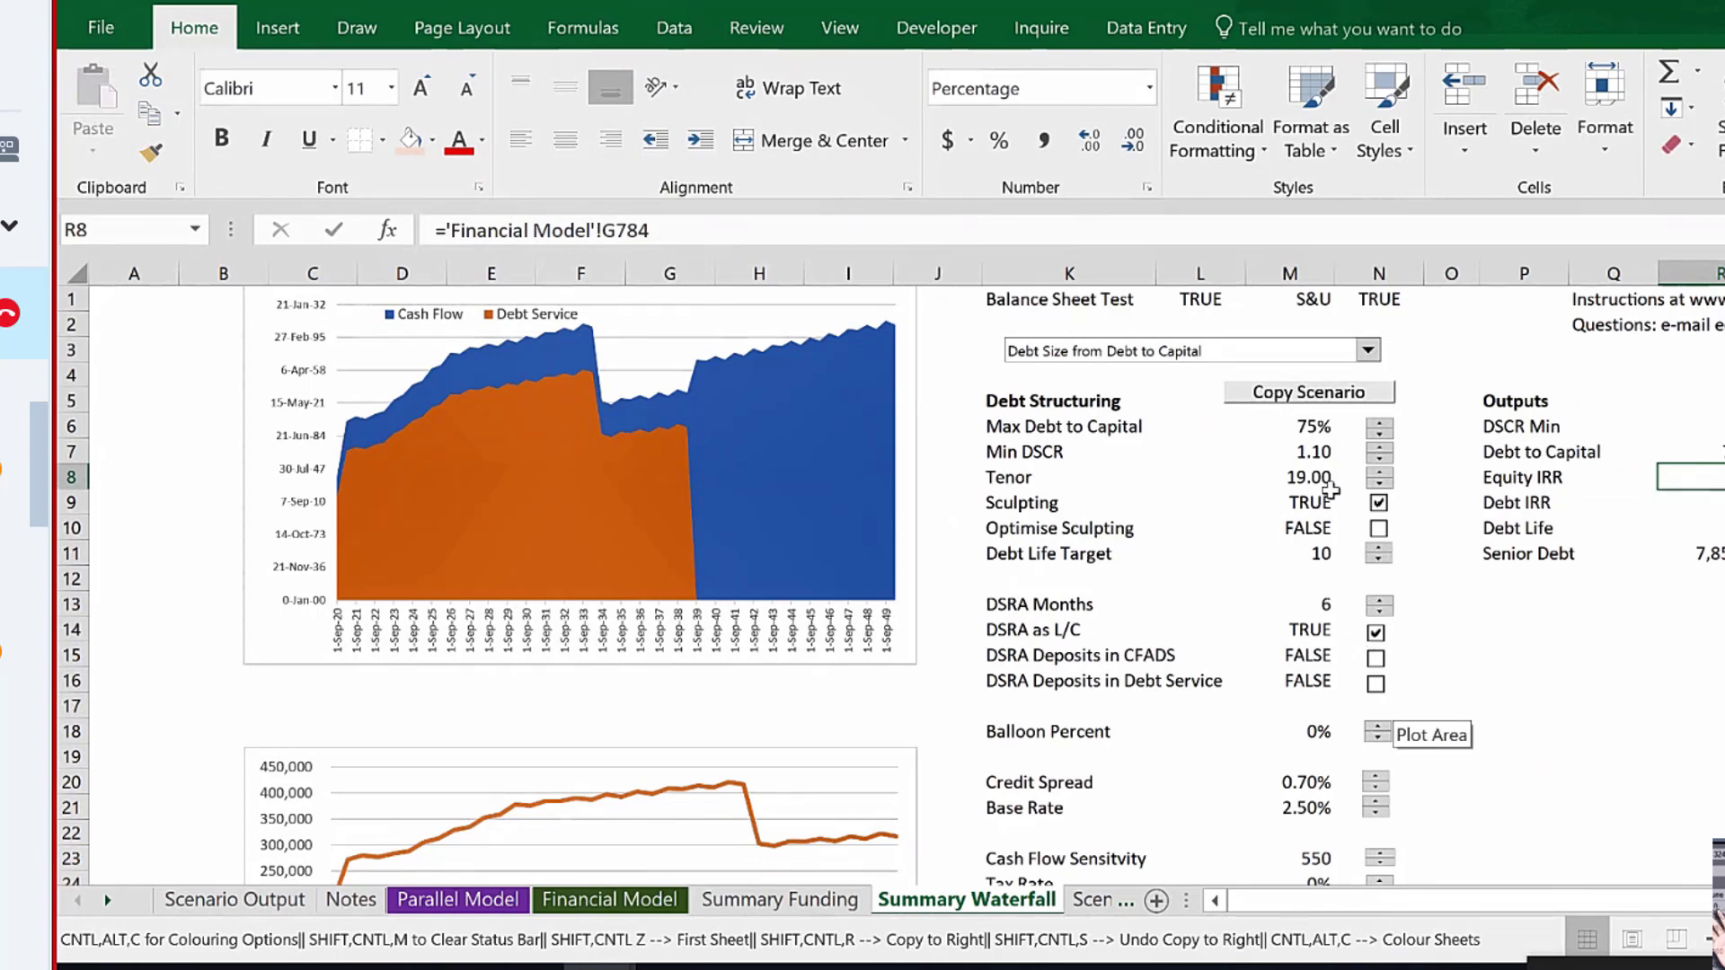
left_click(1276, 402)
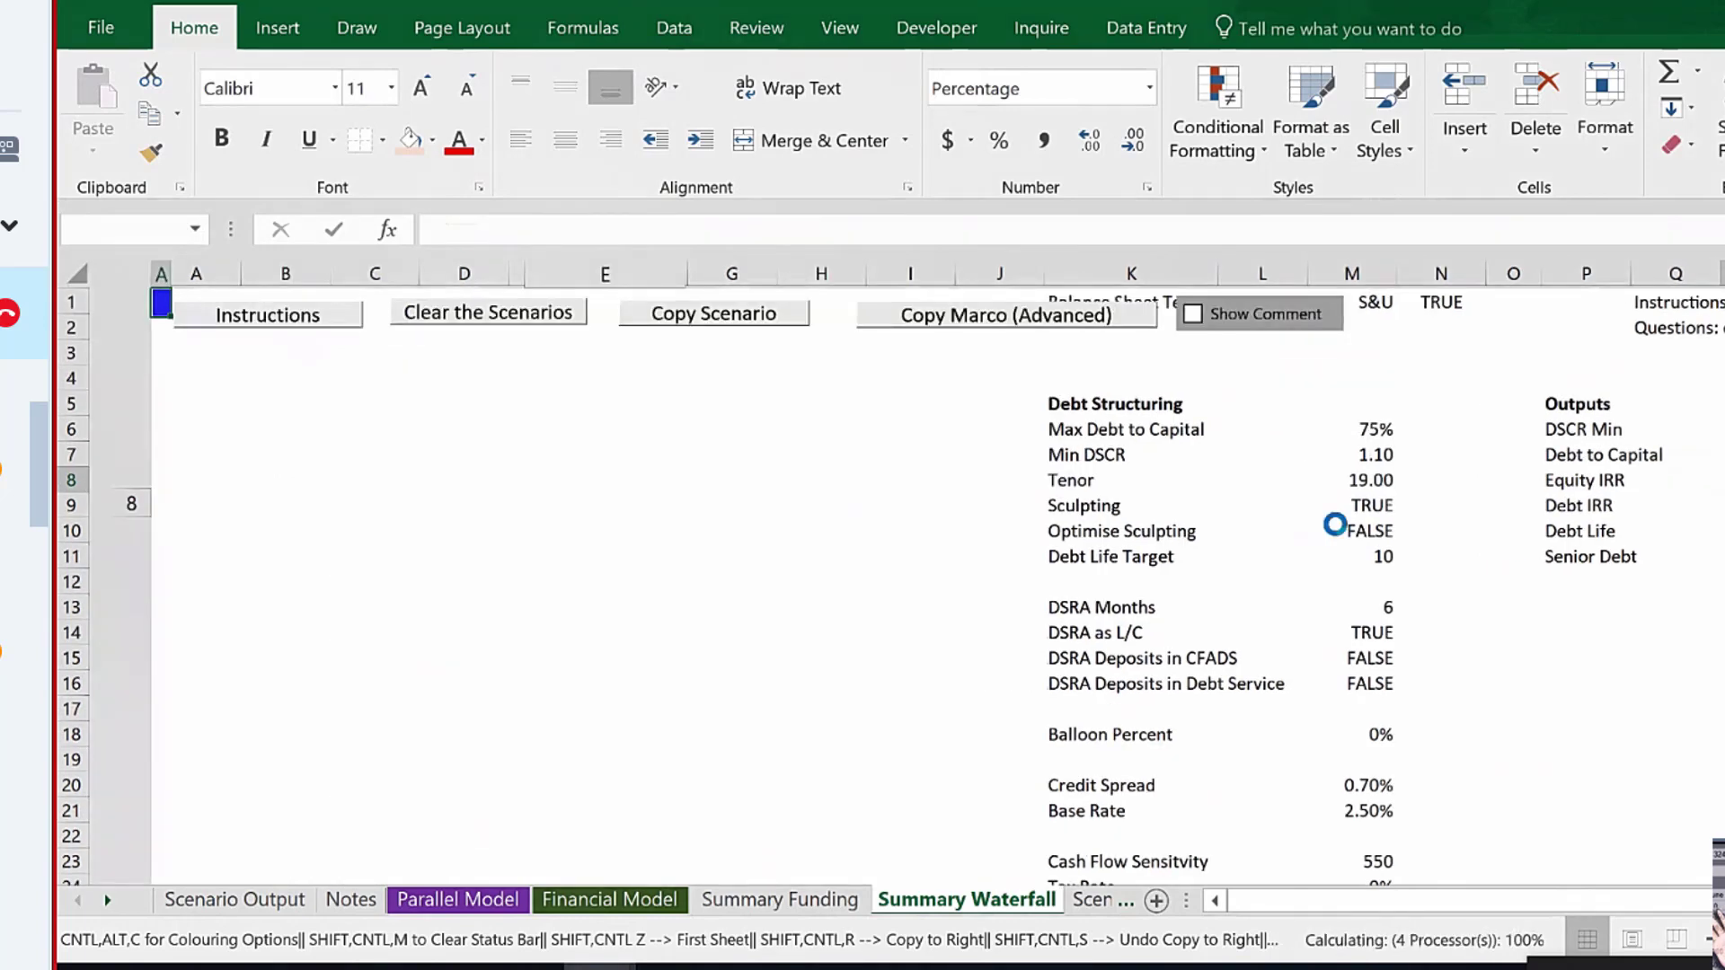
type("DS")
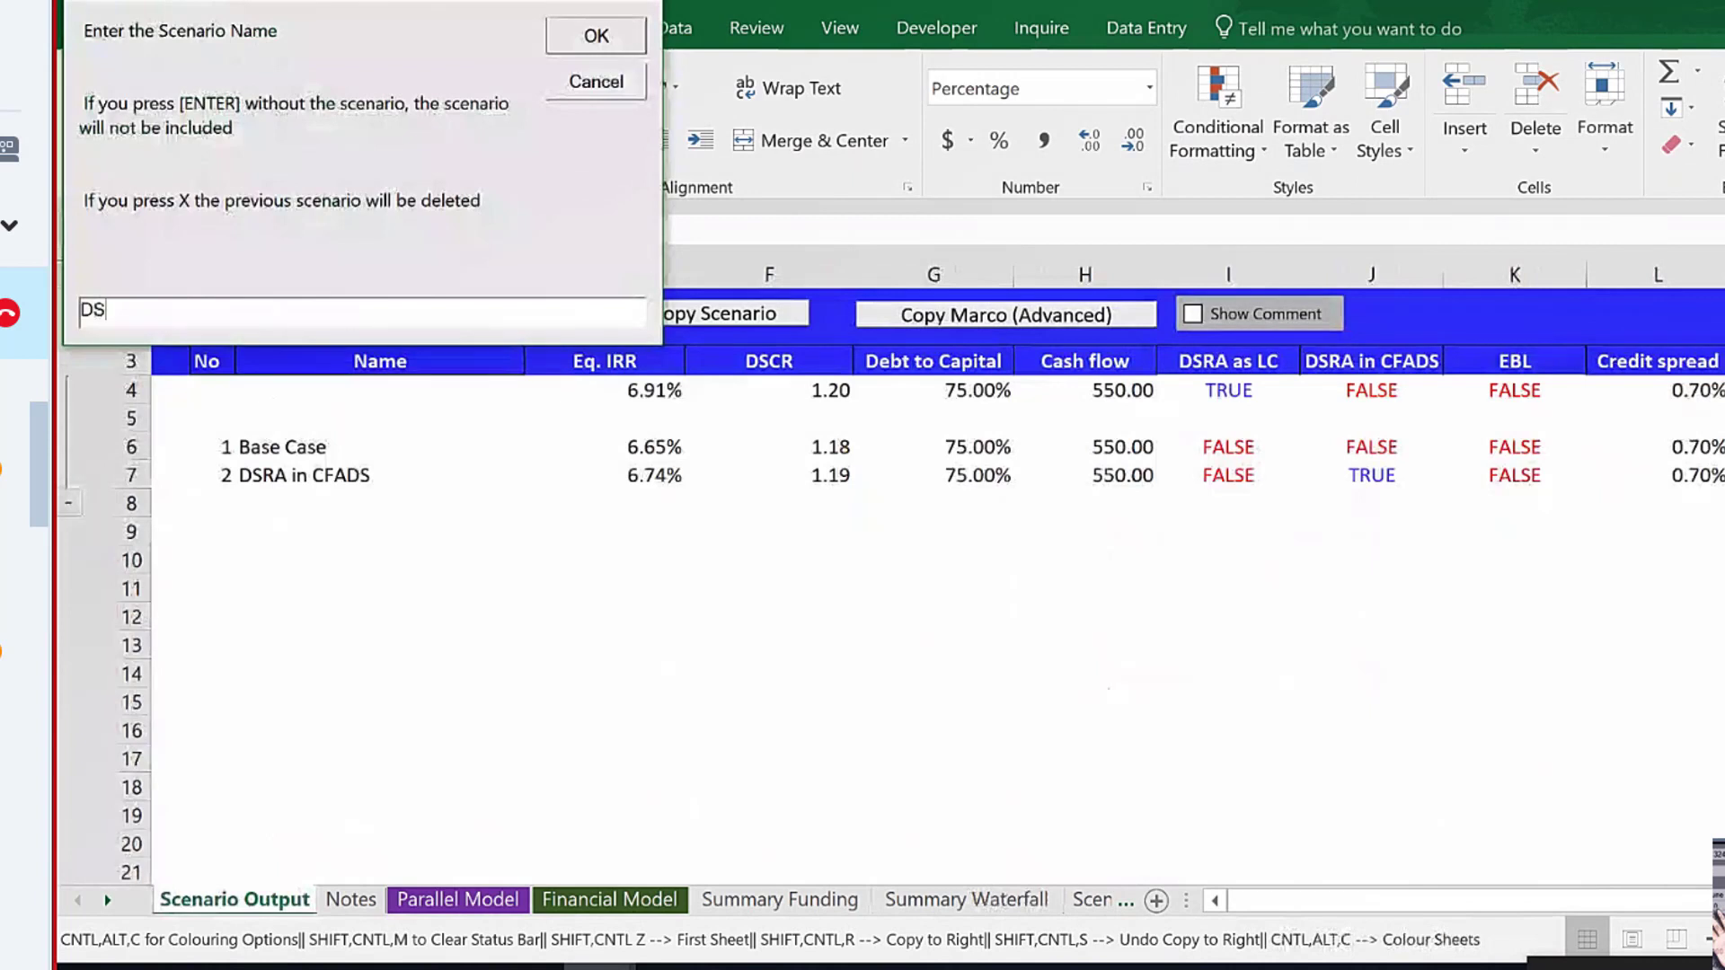
type("RA funded with LC")
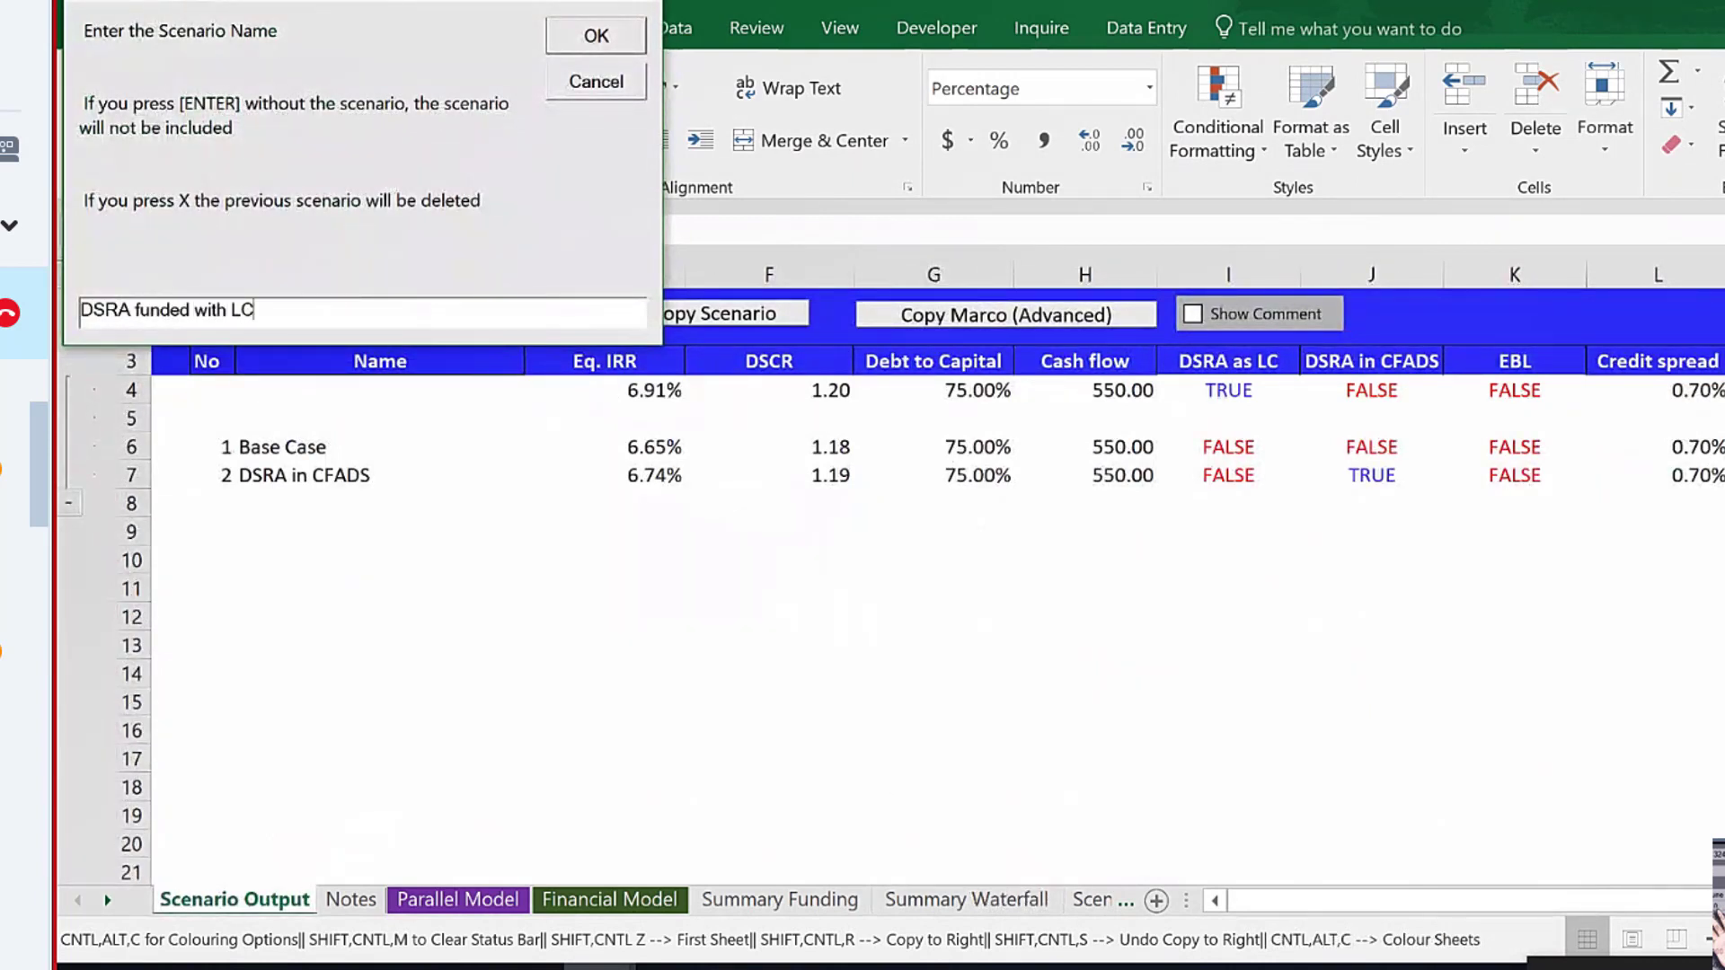
key("Return")
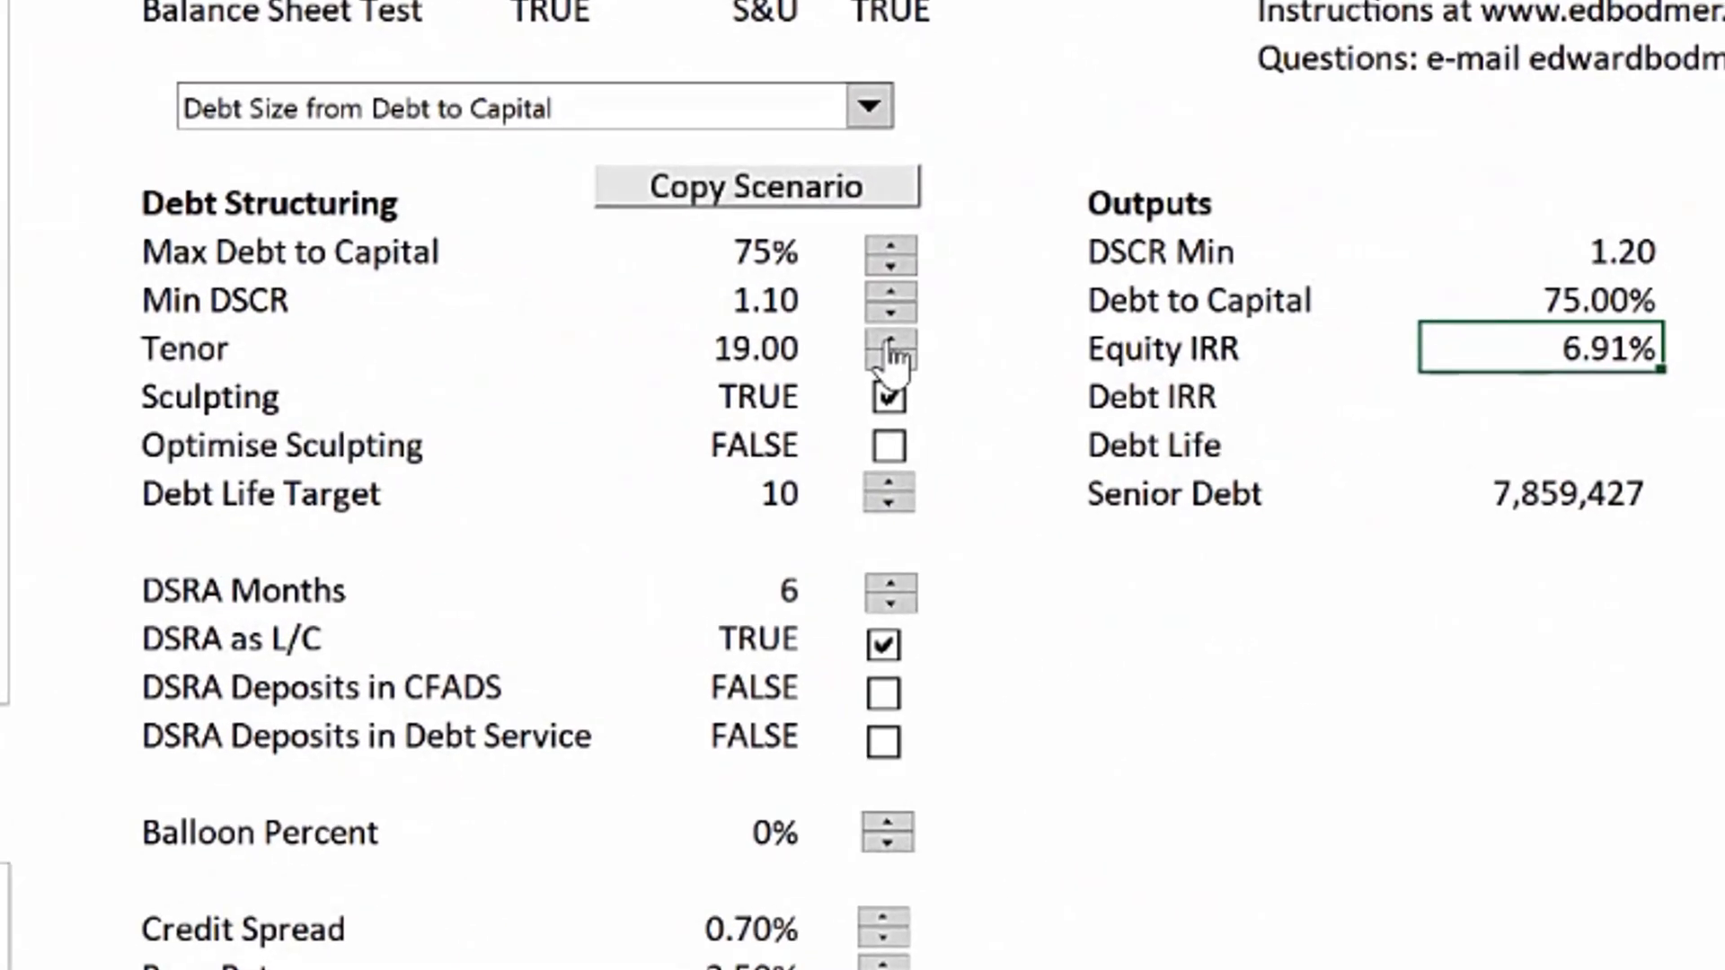
Raise the debt Tenor on the Summary Waterfall sheet to 25 years.
left_click(889, 343)
left_click(890, 343)
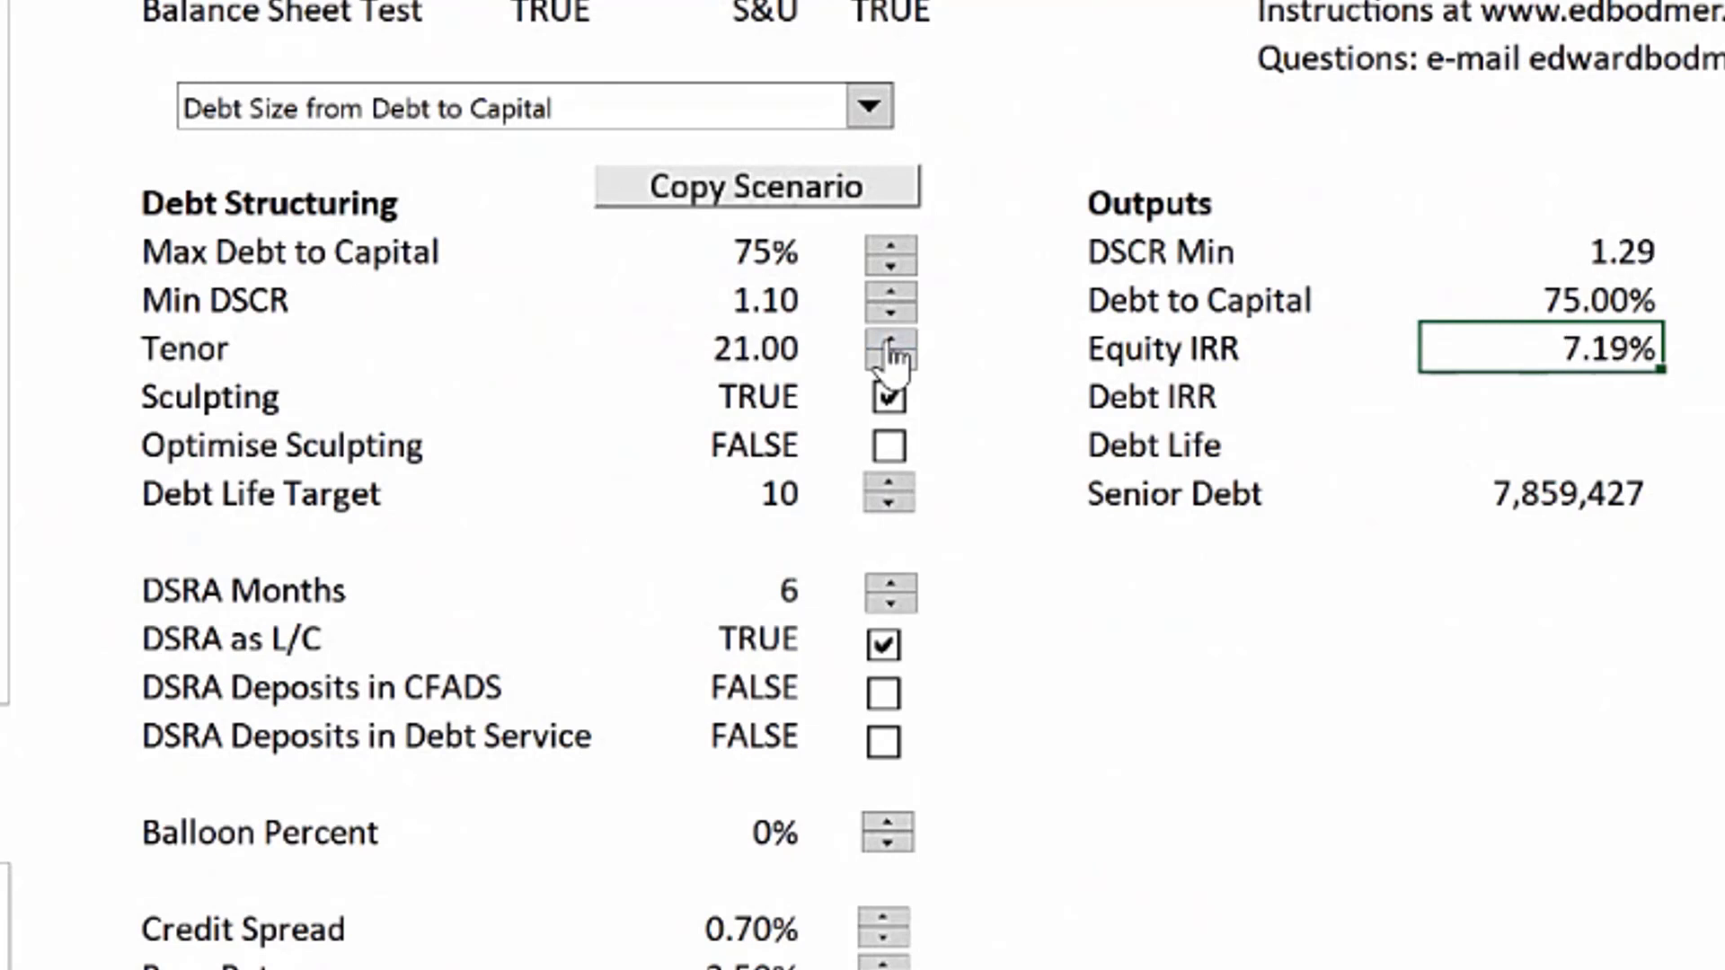
left_click(889, 343)
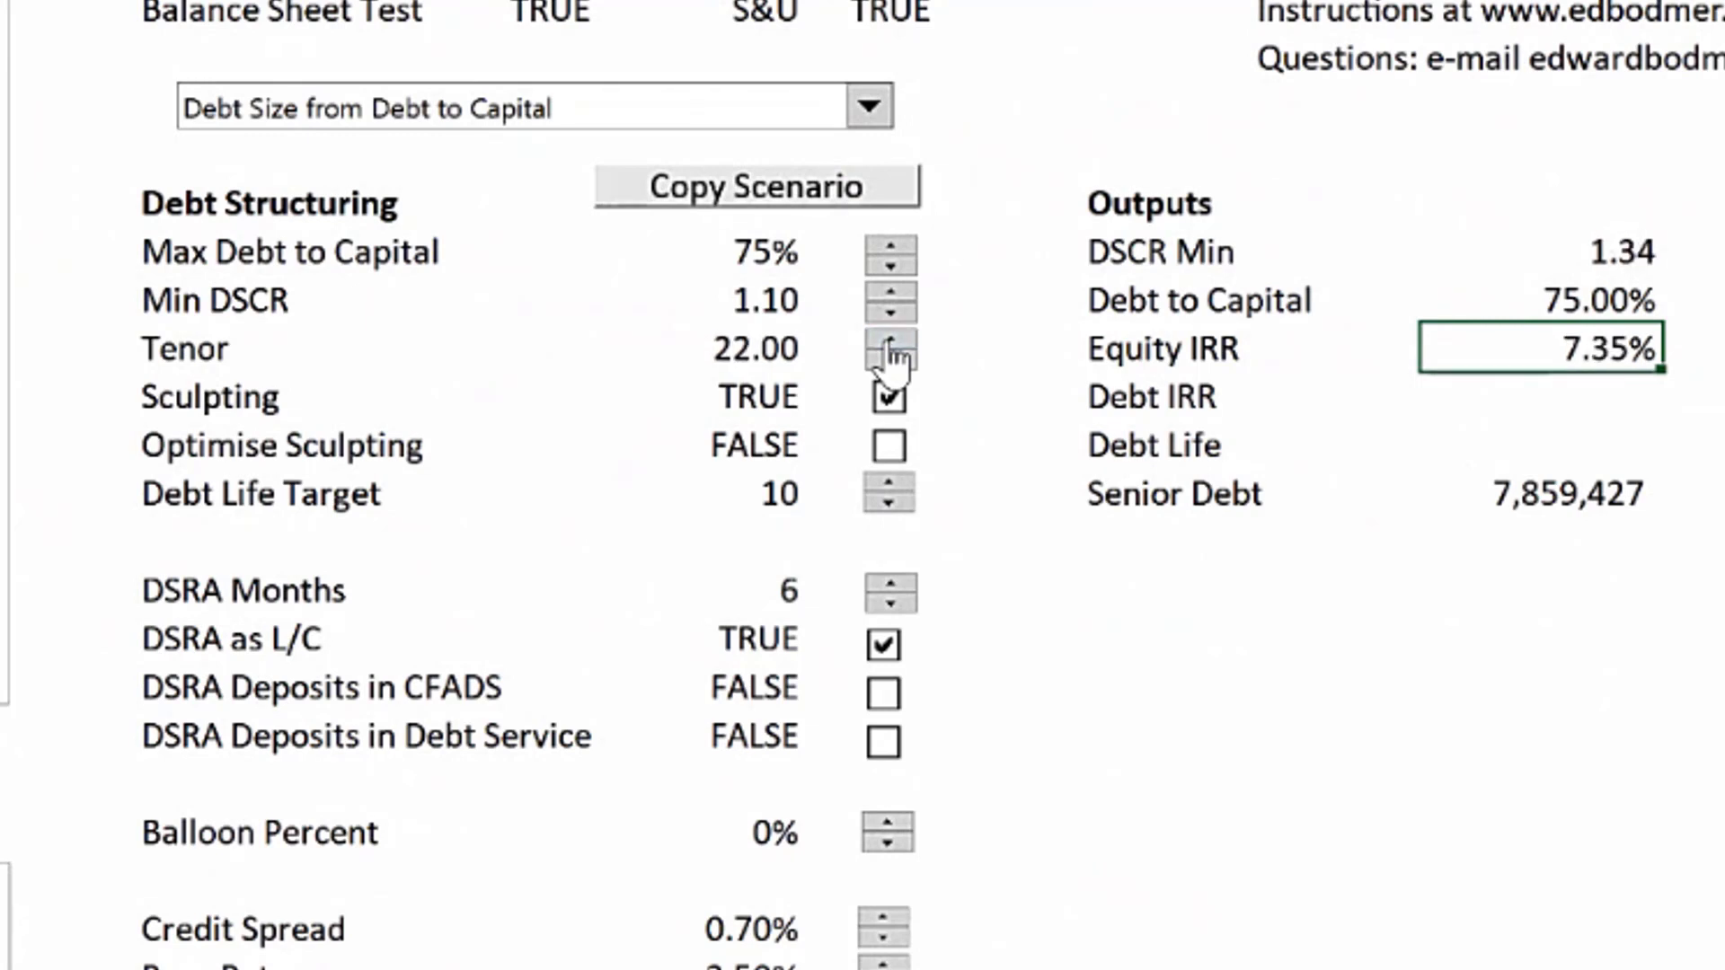
left_click(889, 343)
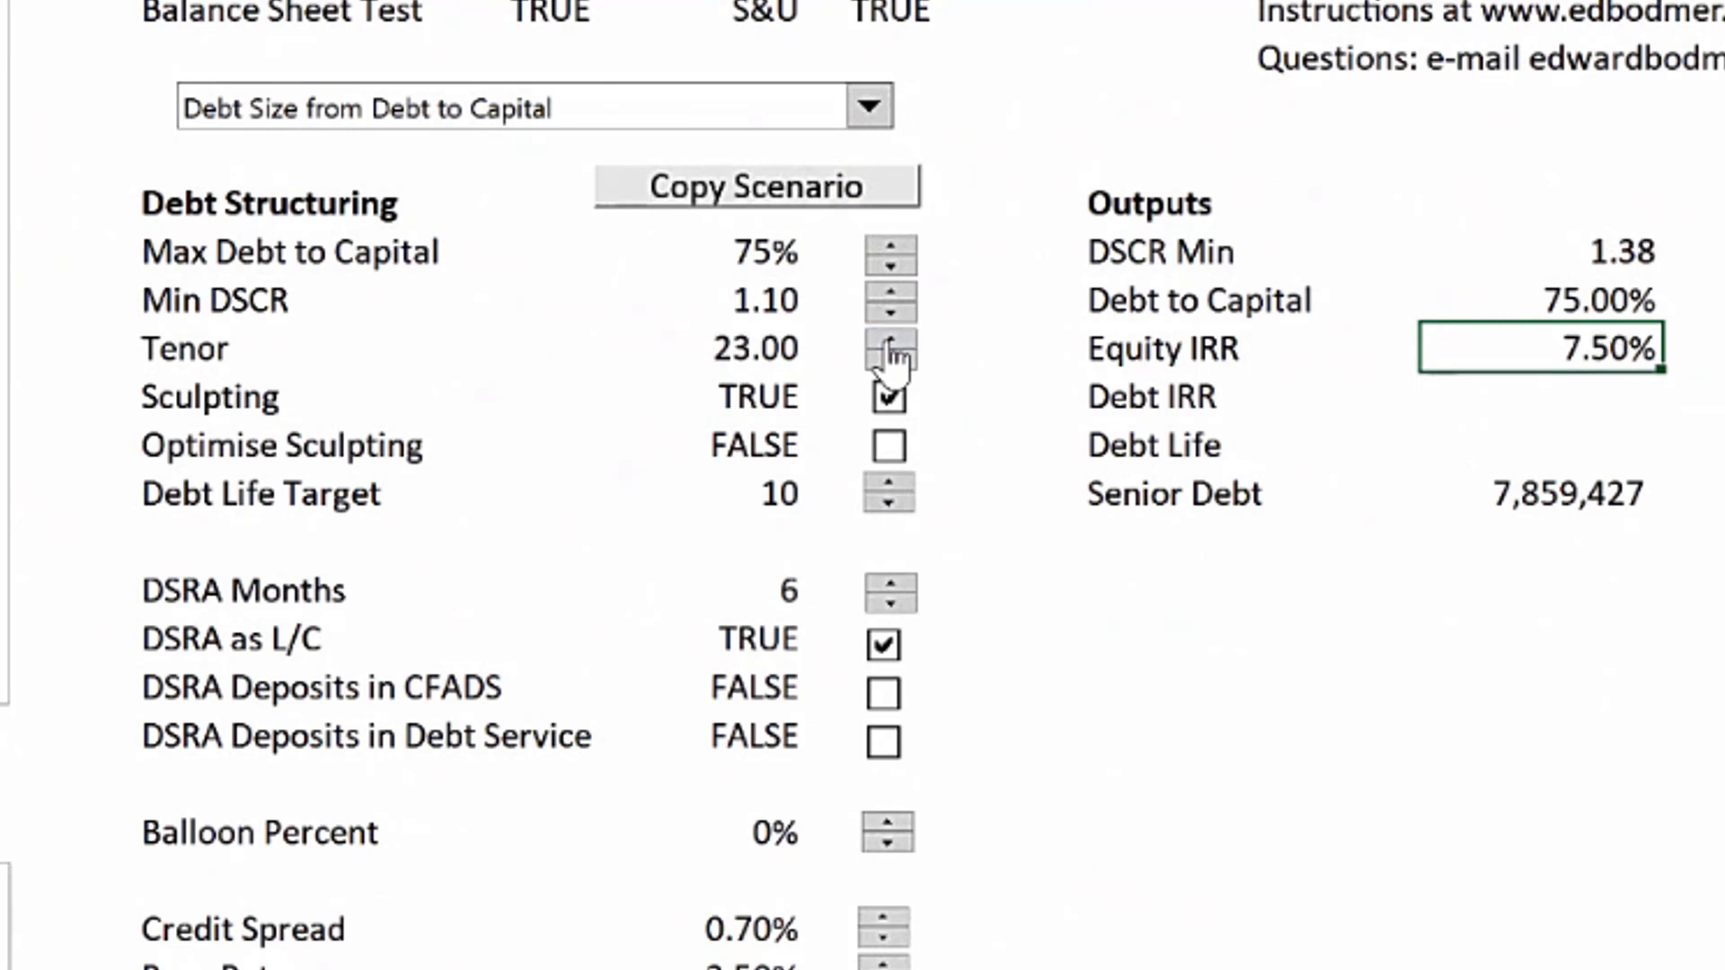
left_click(889, 343)
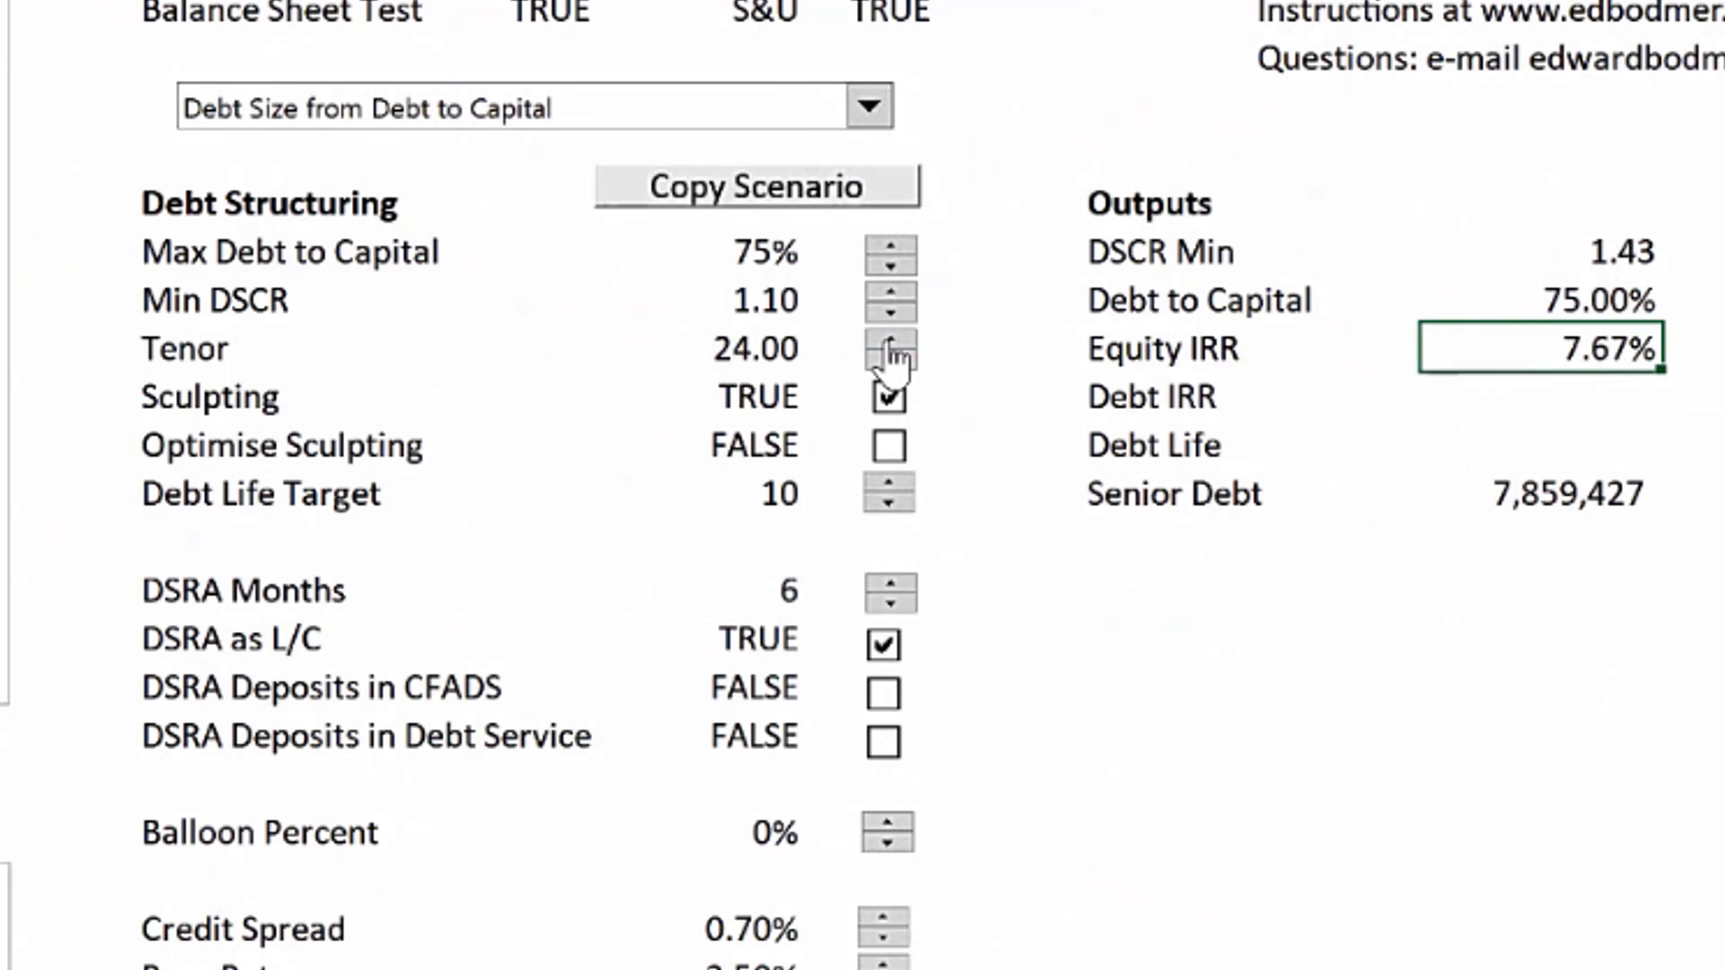
left_click(889, 343)
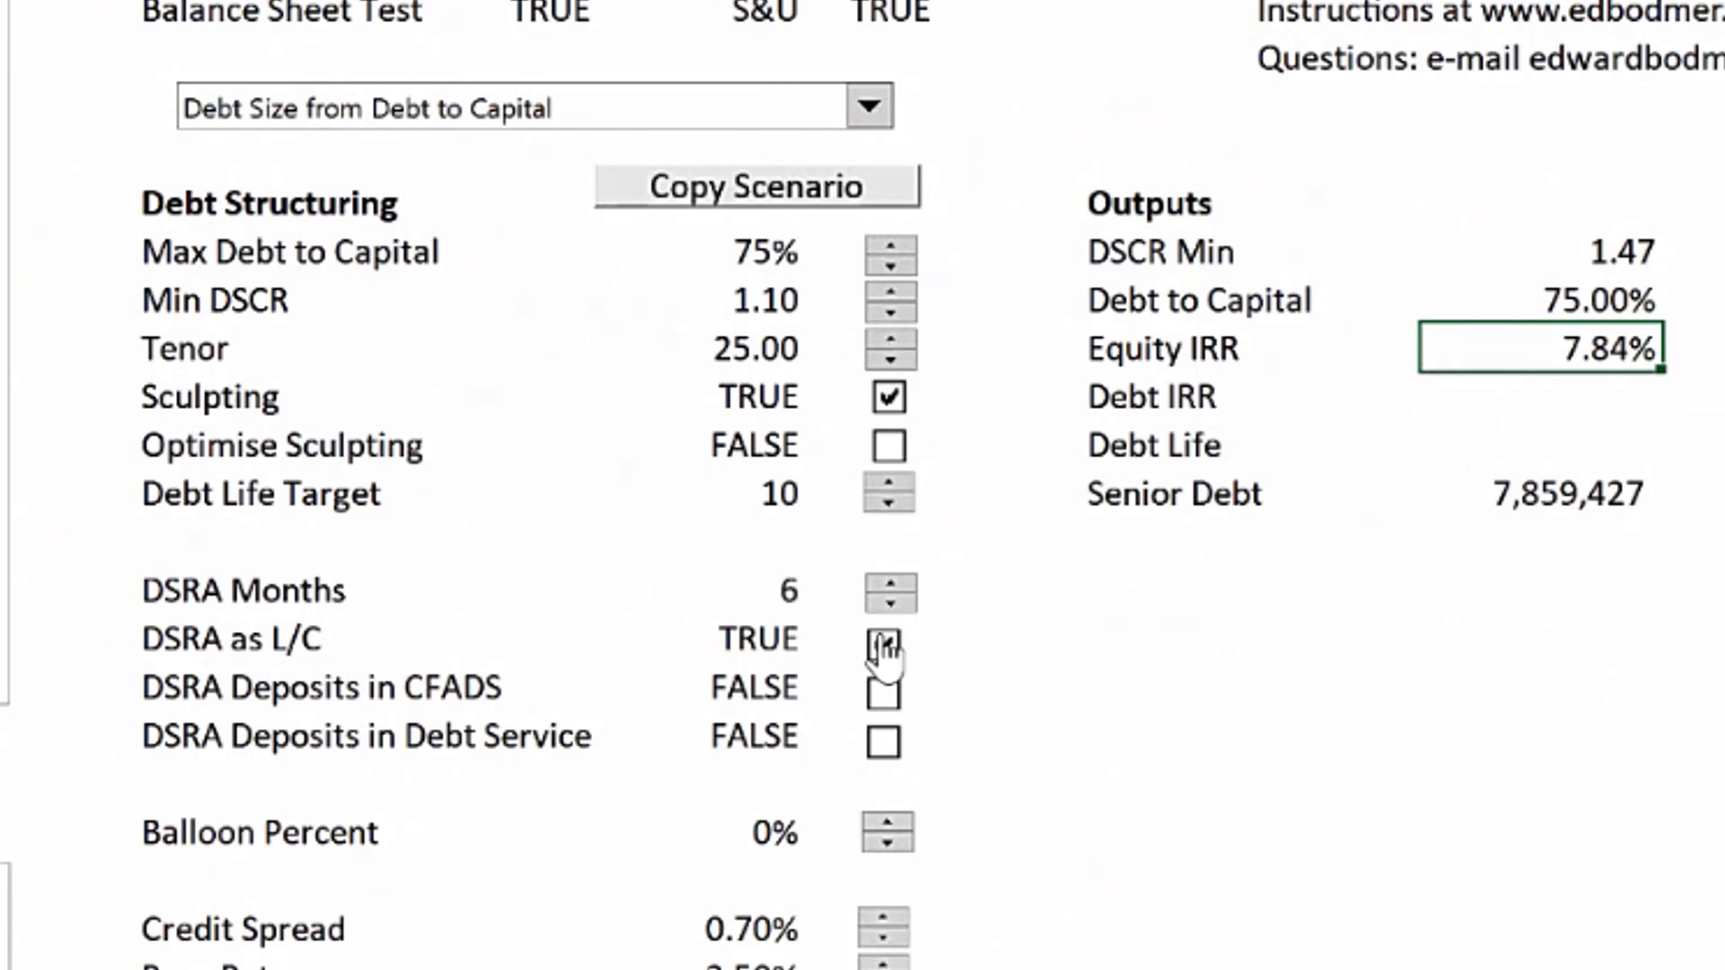
Set the debt sizing method to Debt Size from Base Case DSCR and raise Max Debt to Capital to 85%.
left_click(774, 129)
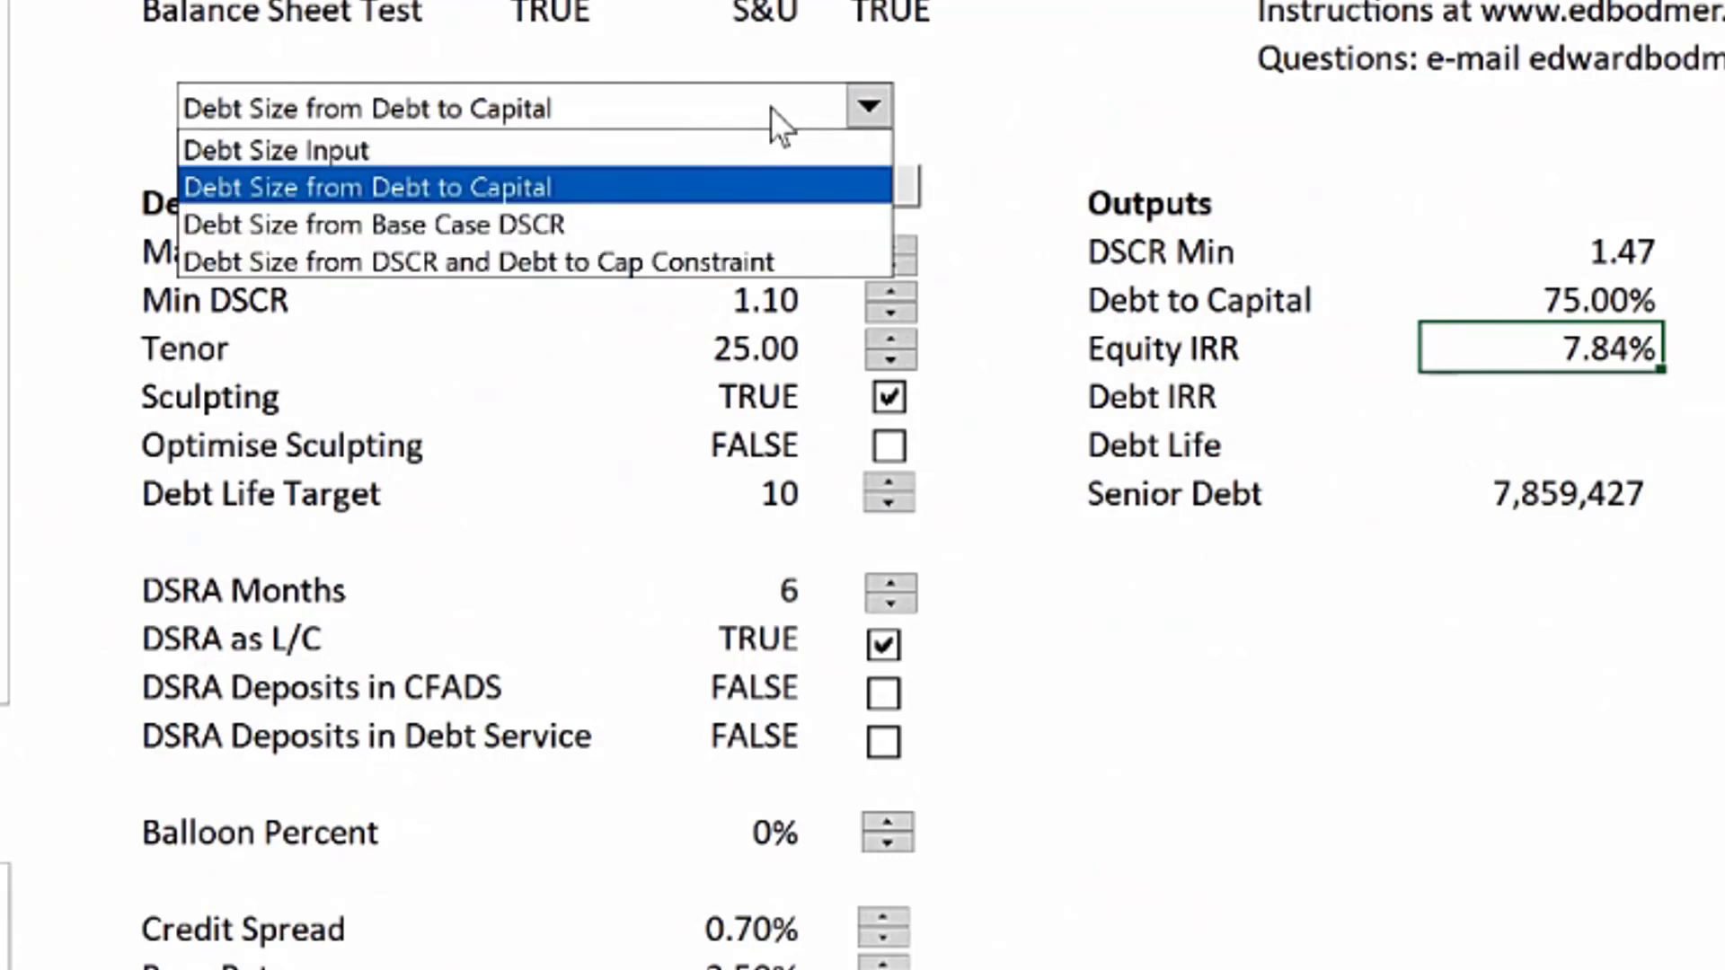
left_click(781, 225)
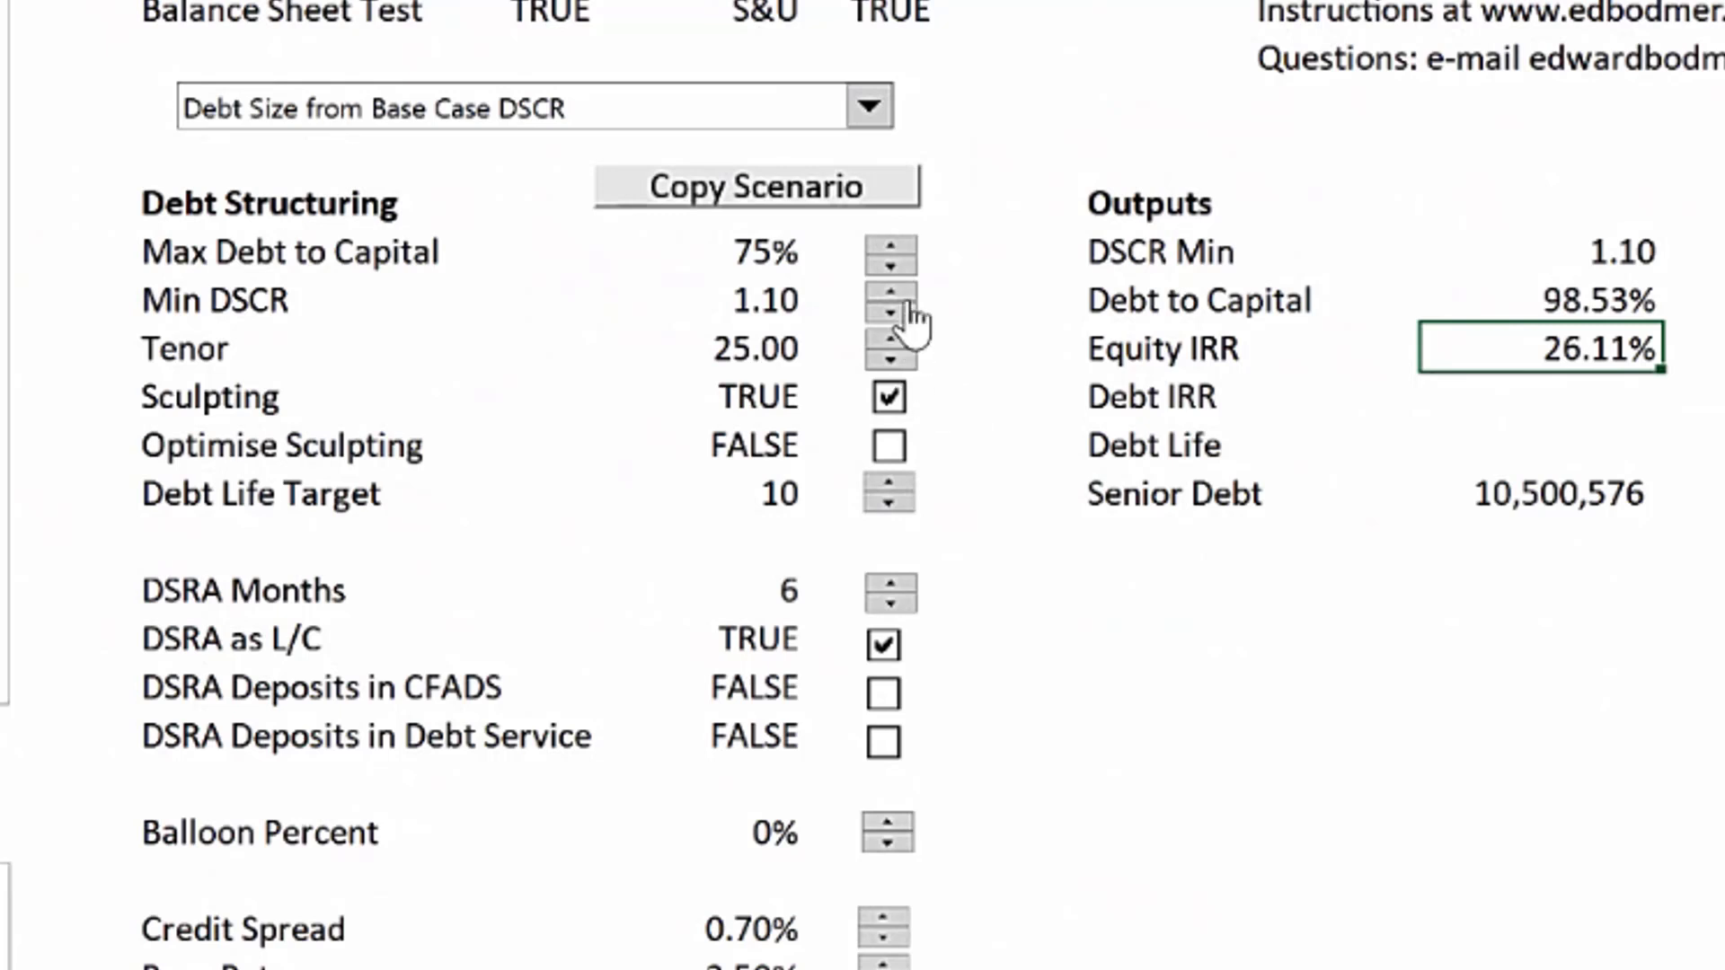
left_click(892, 250)
left_click(892, 249)
left_click(892, 250)
left_click(895, 250)
left_click(895, 250)
left_click(895, 250)
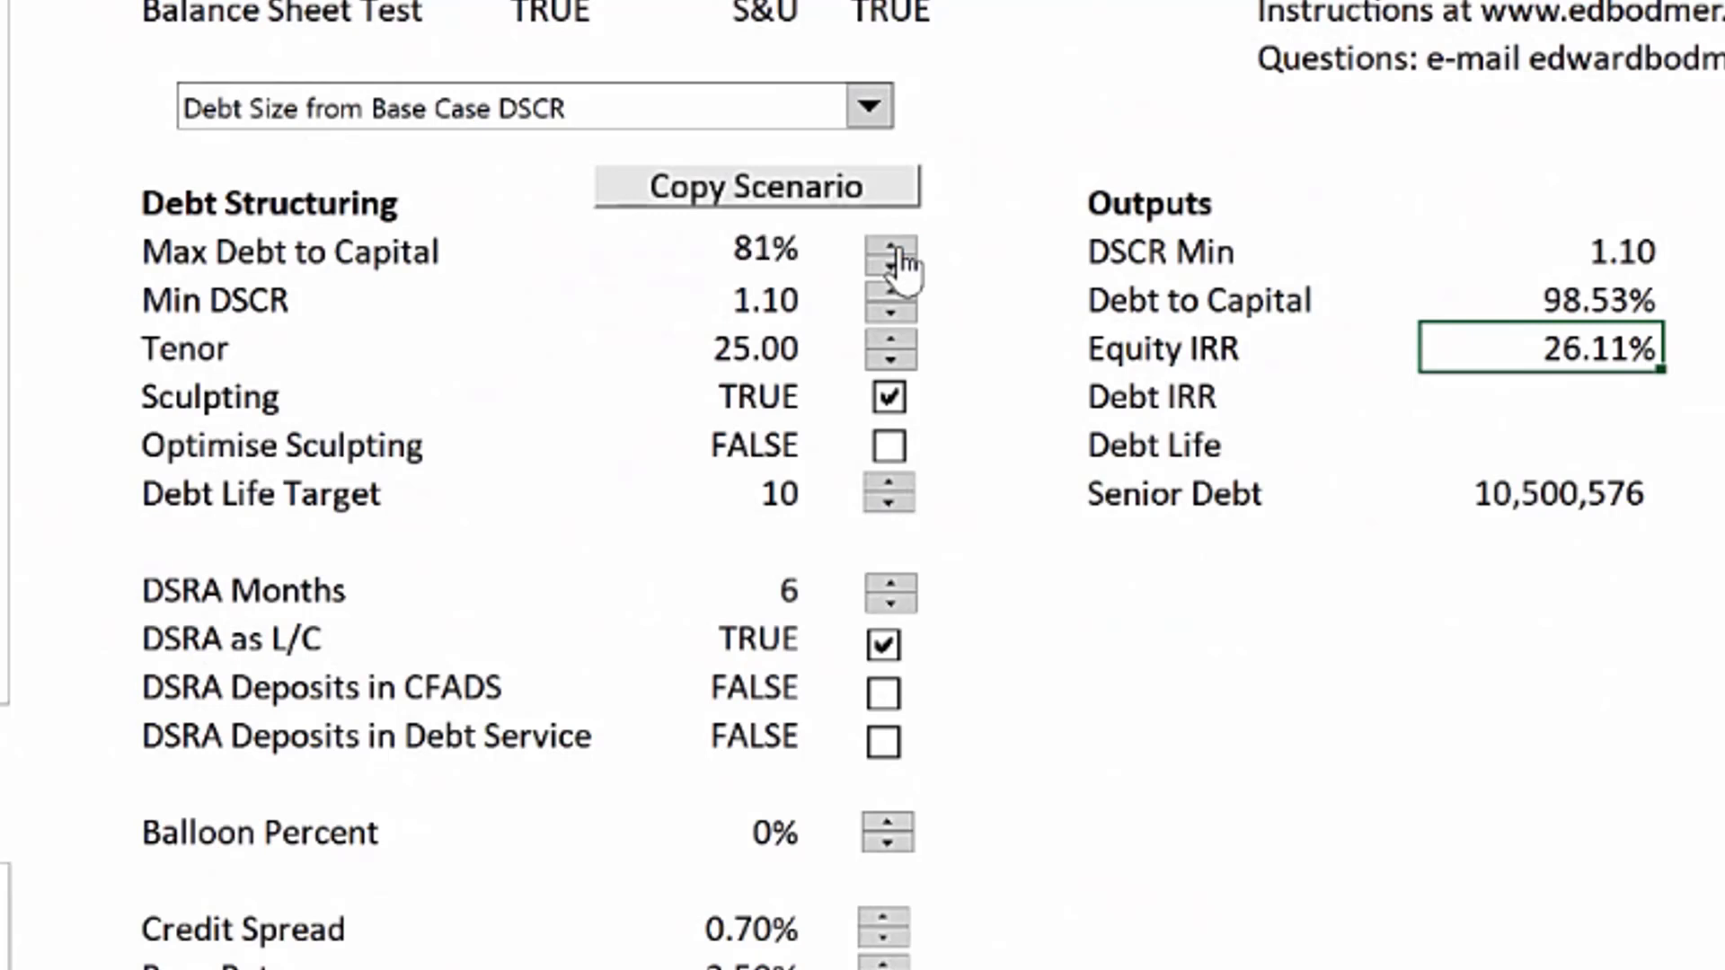
left_click(896, 250)
left_click(896, 250)
left_click(895, 249)
left_click(895, 249)
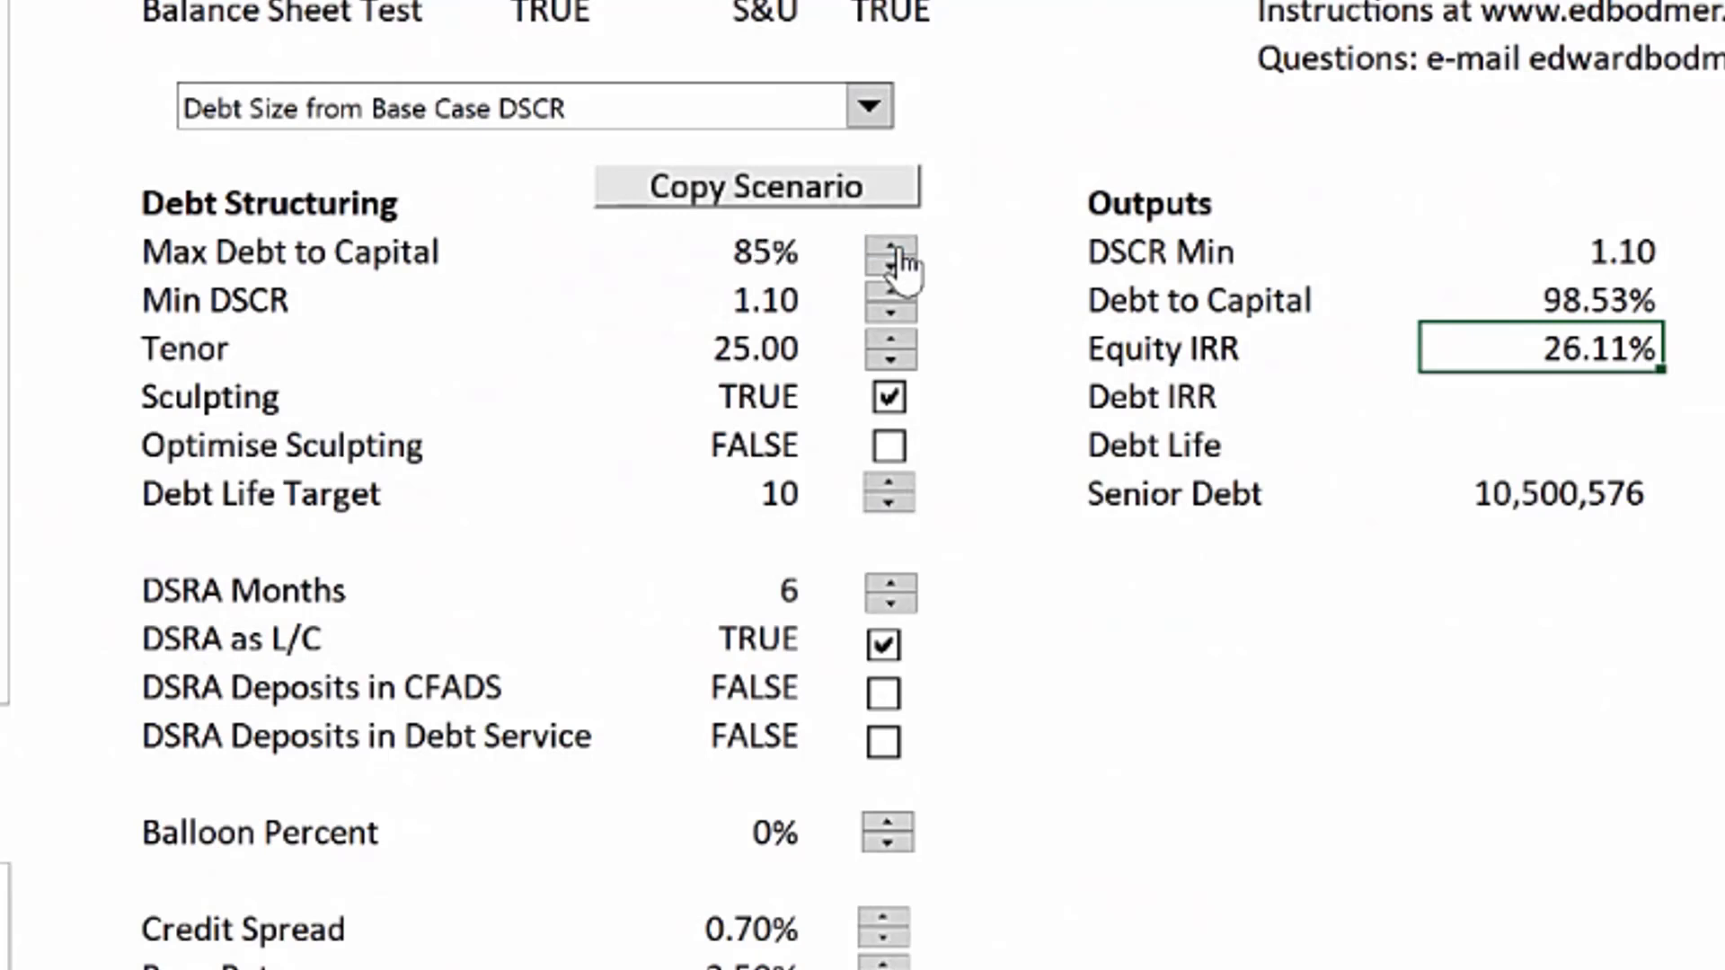
Set the debt sizing method to Debt Size from DSCR and Debt to Cap Constraint.
left_click(819, 131)
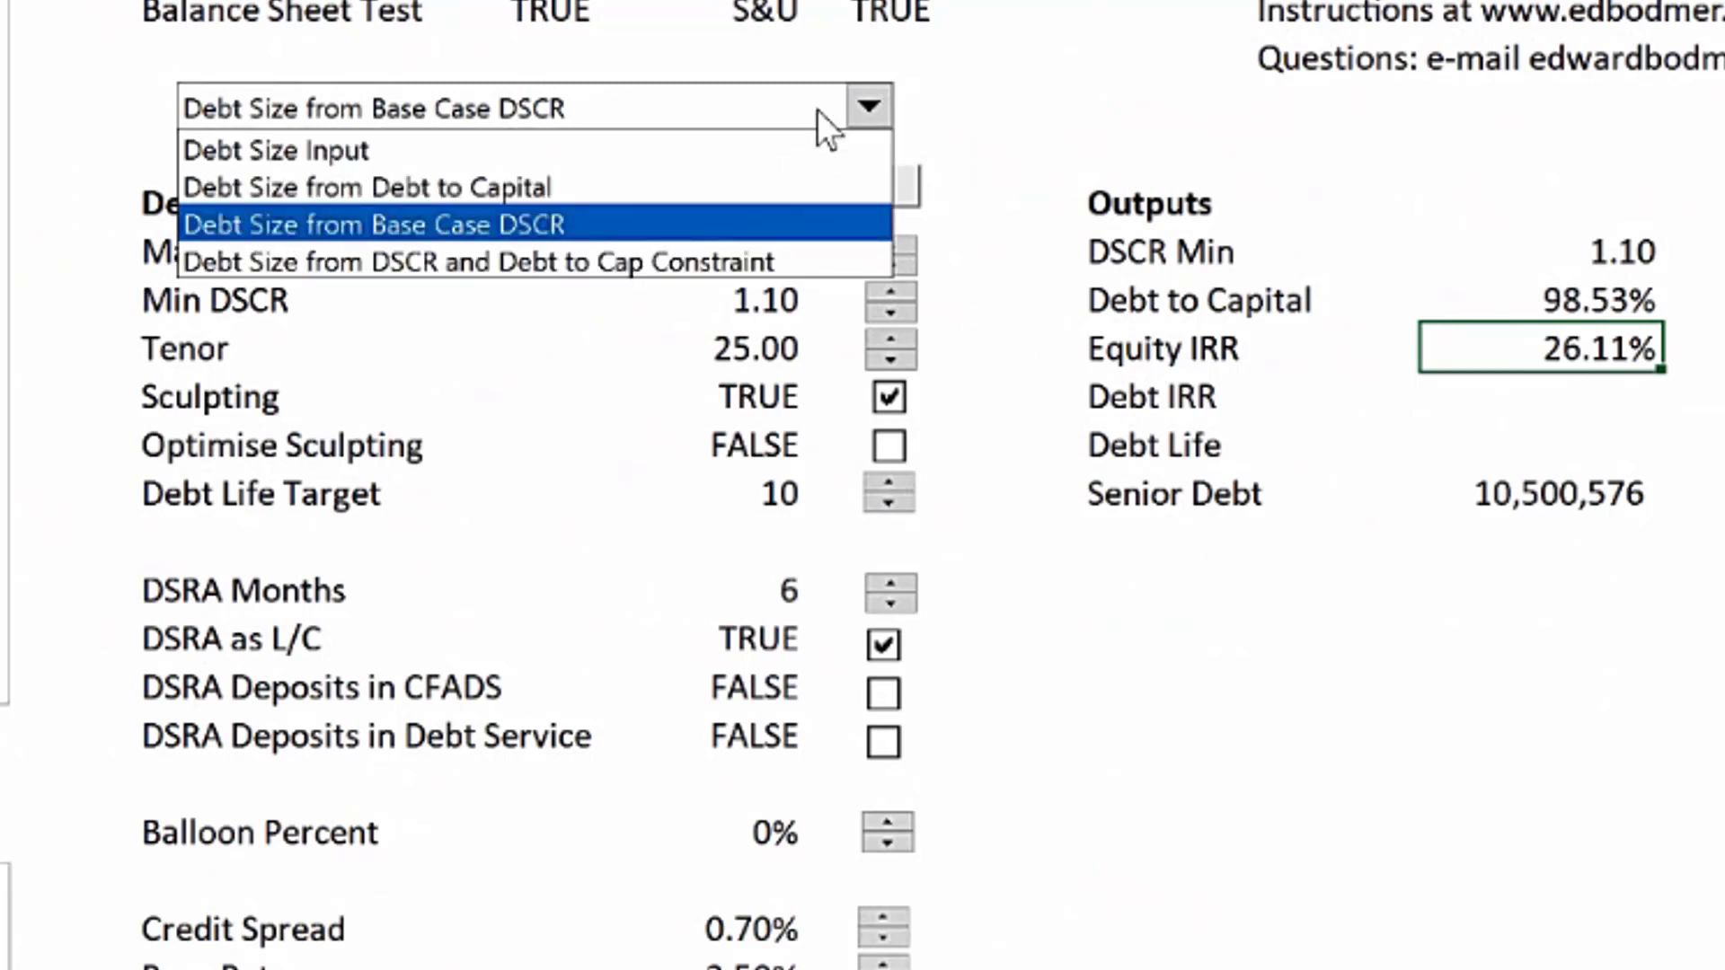
left_click(739, 246)
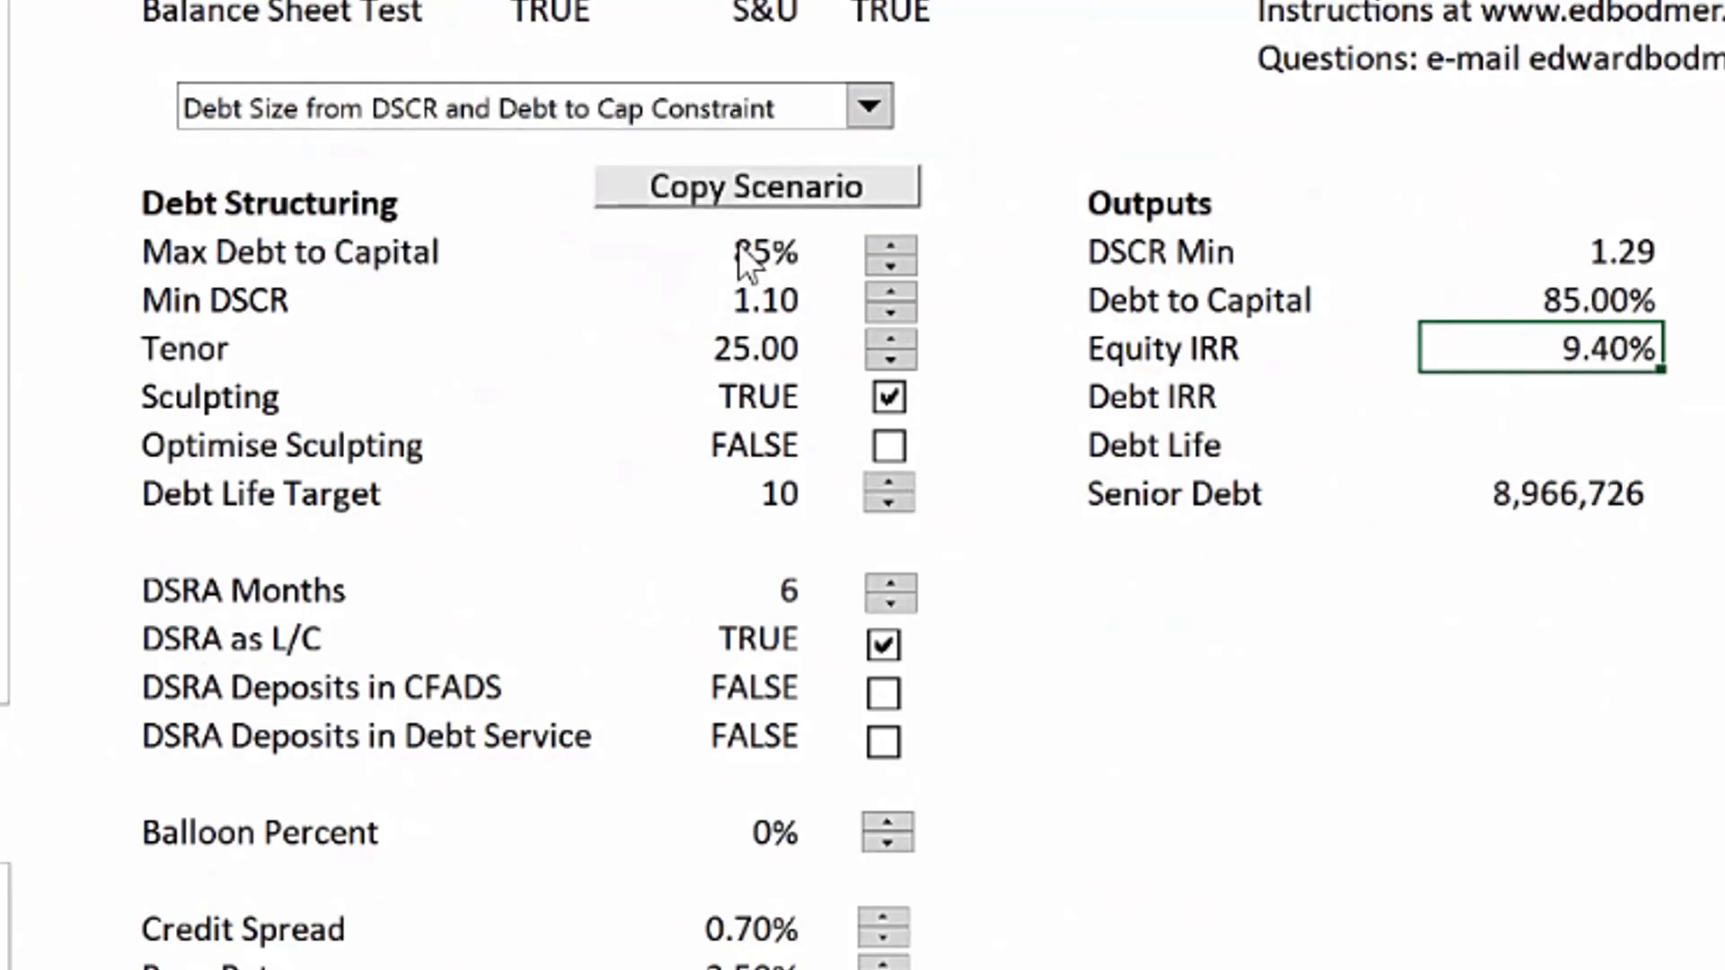
left_click(759, 101)
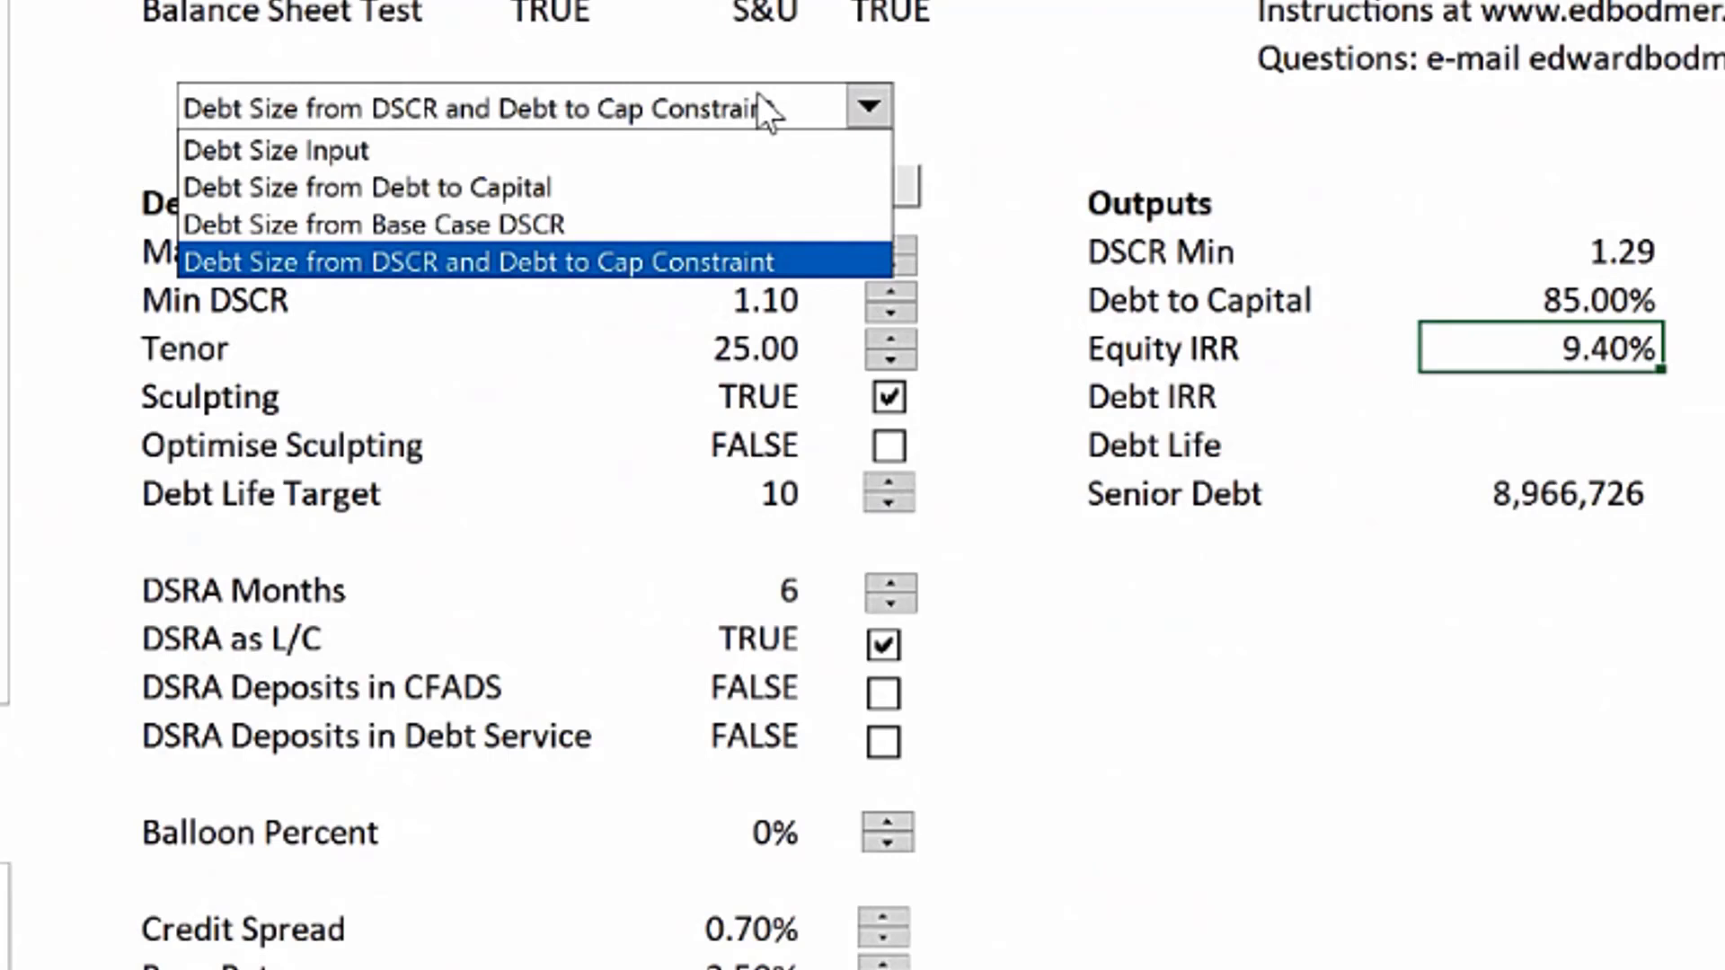
left_click(982, 112)
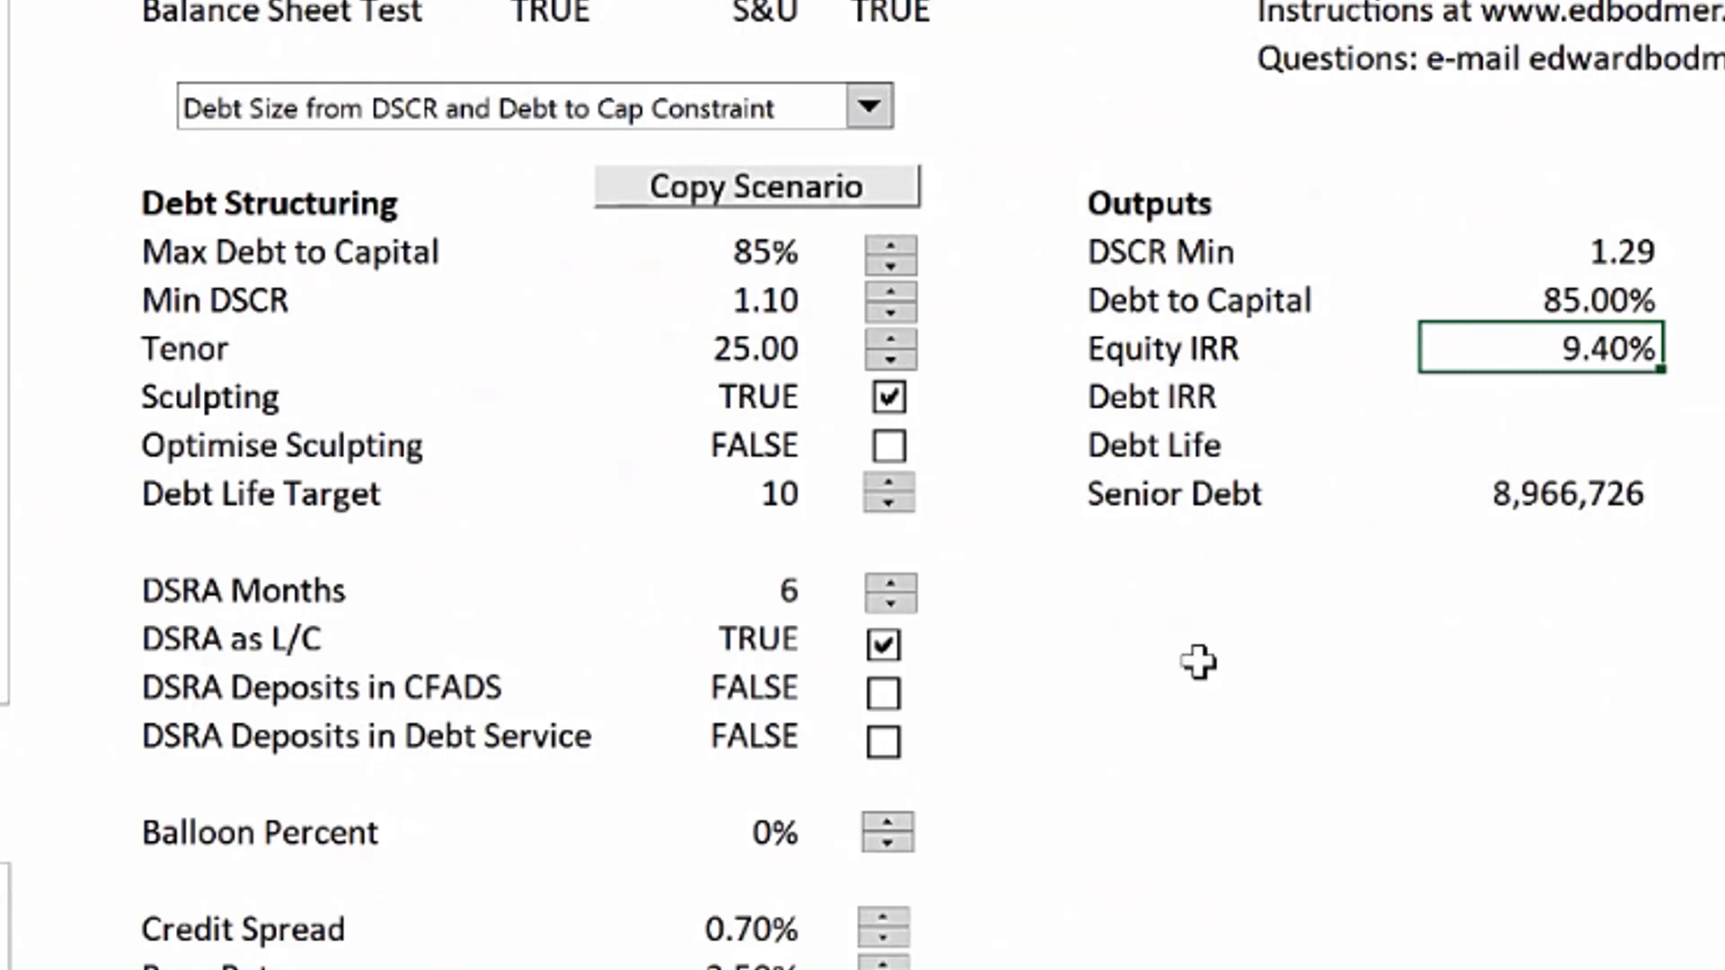
Run Copy Scenario and record the current results as a scenario named Longer Tenor.
left_click(765, 218)
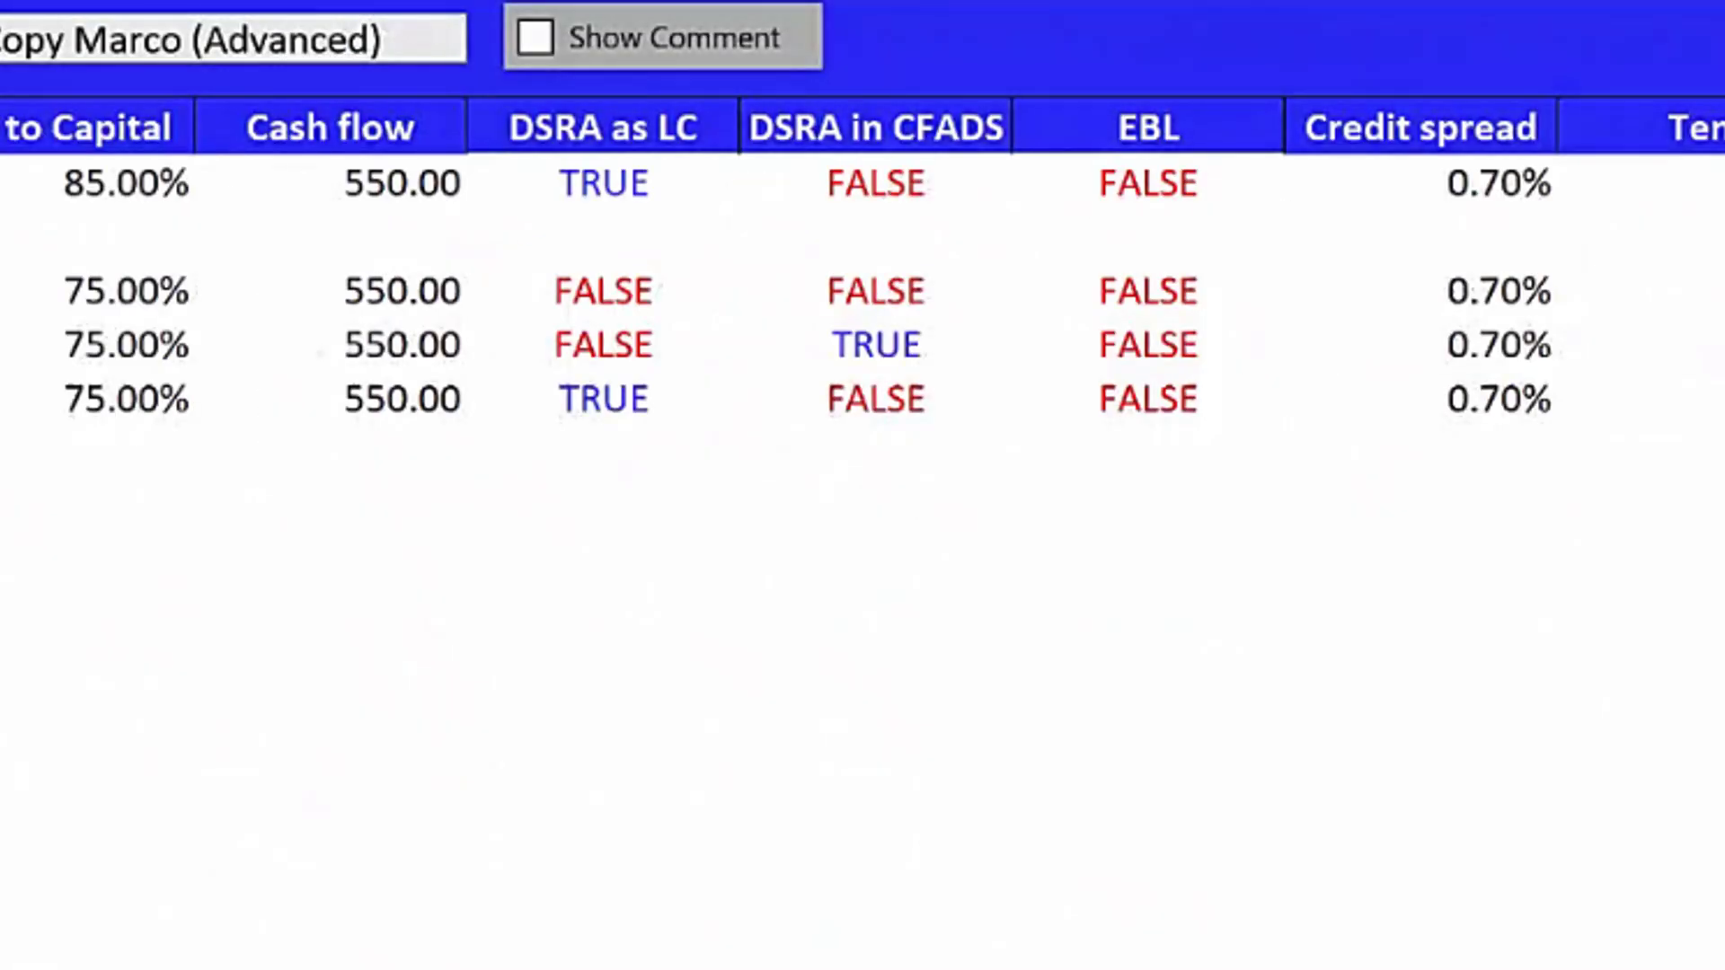
type("Long")
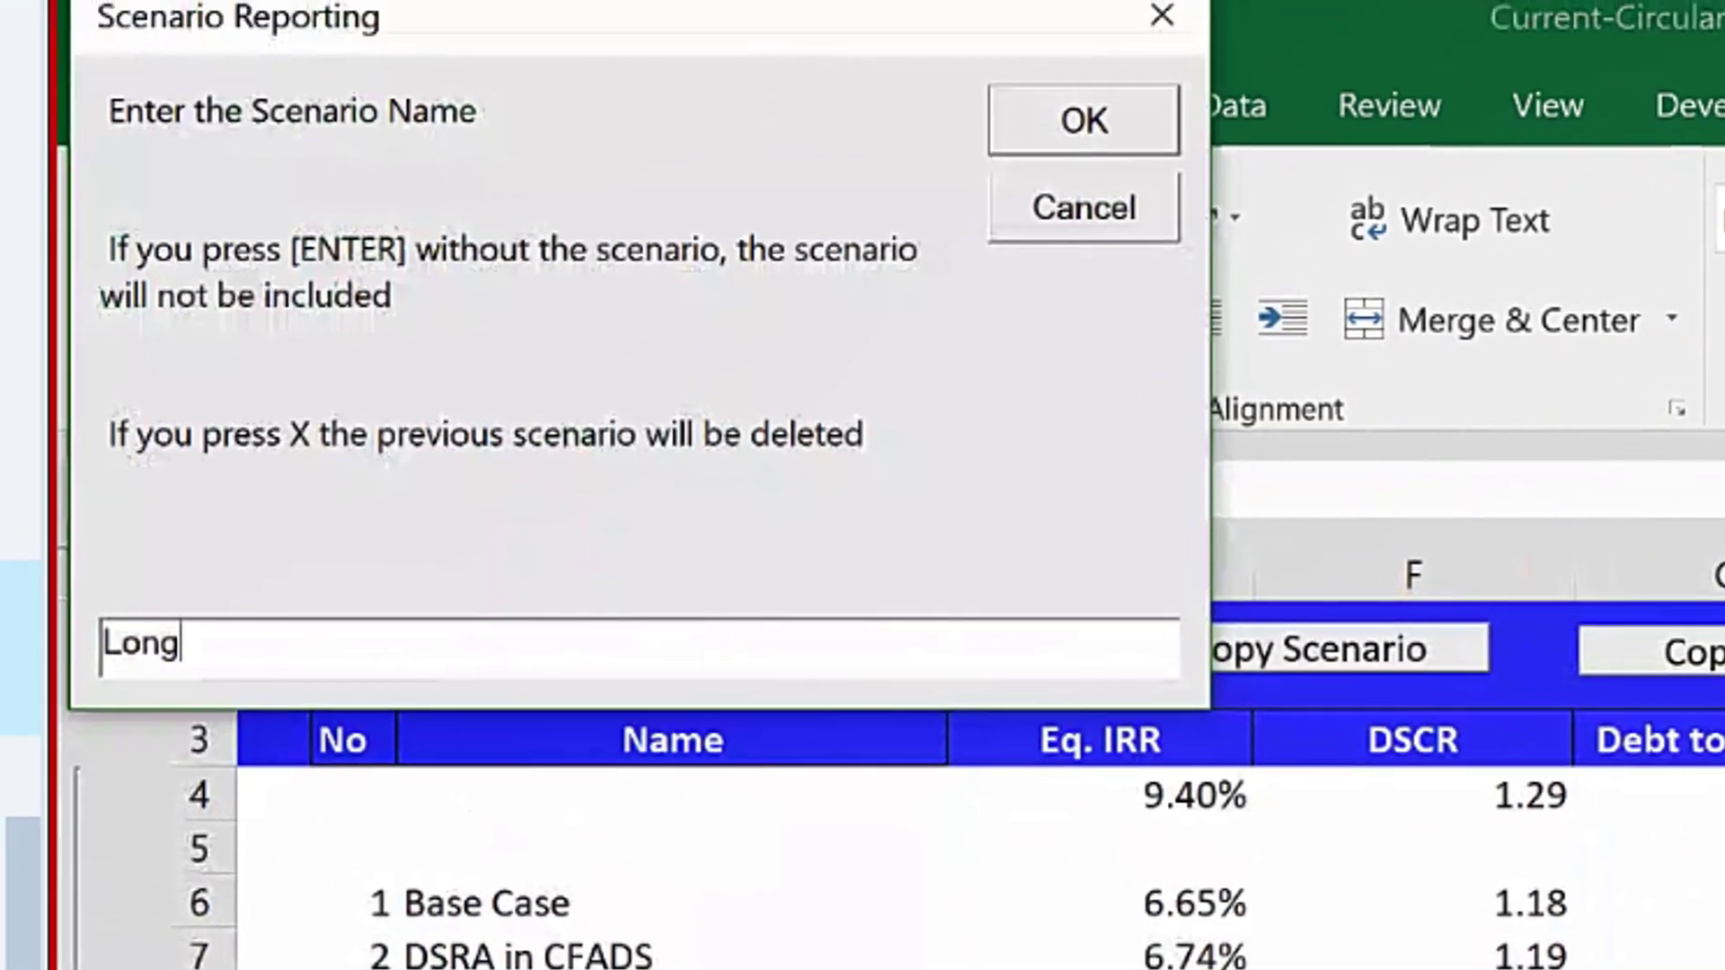
type("er Tenor")
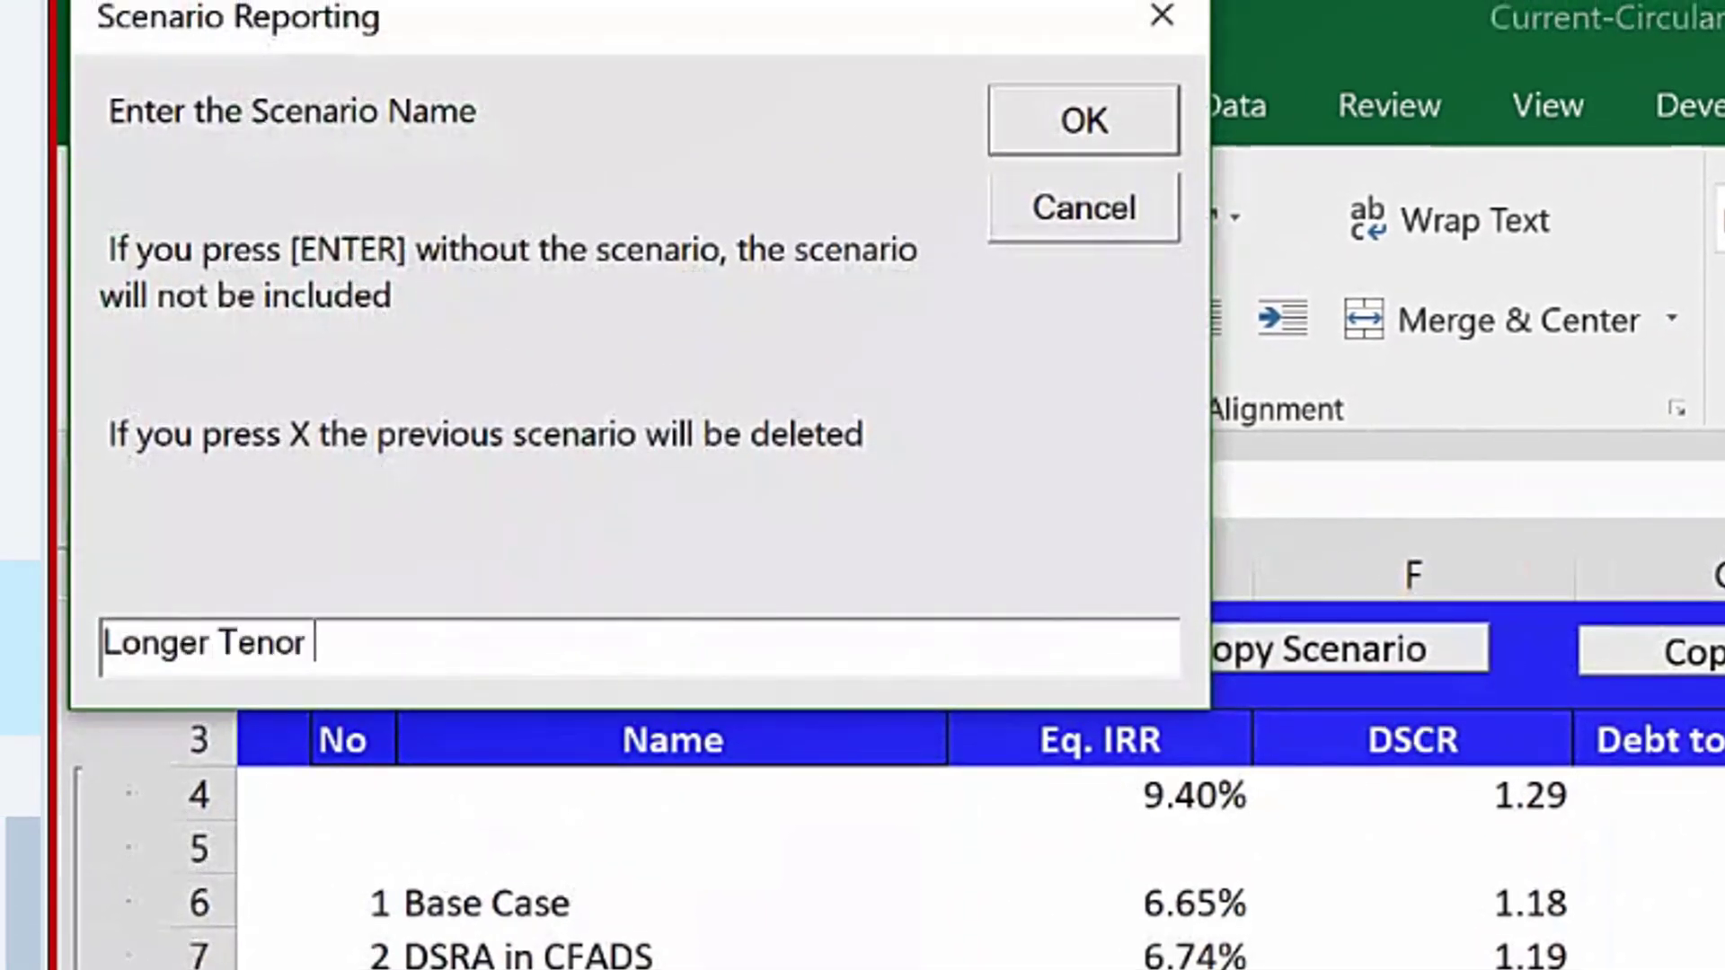
key("Return")
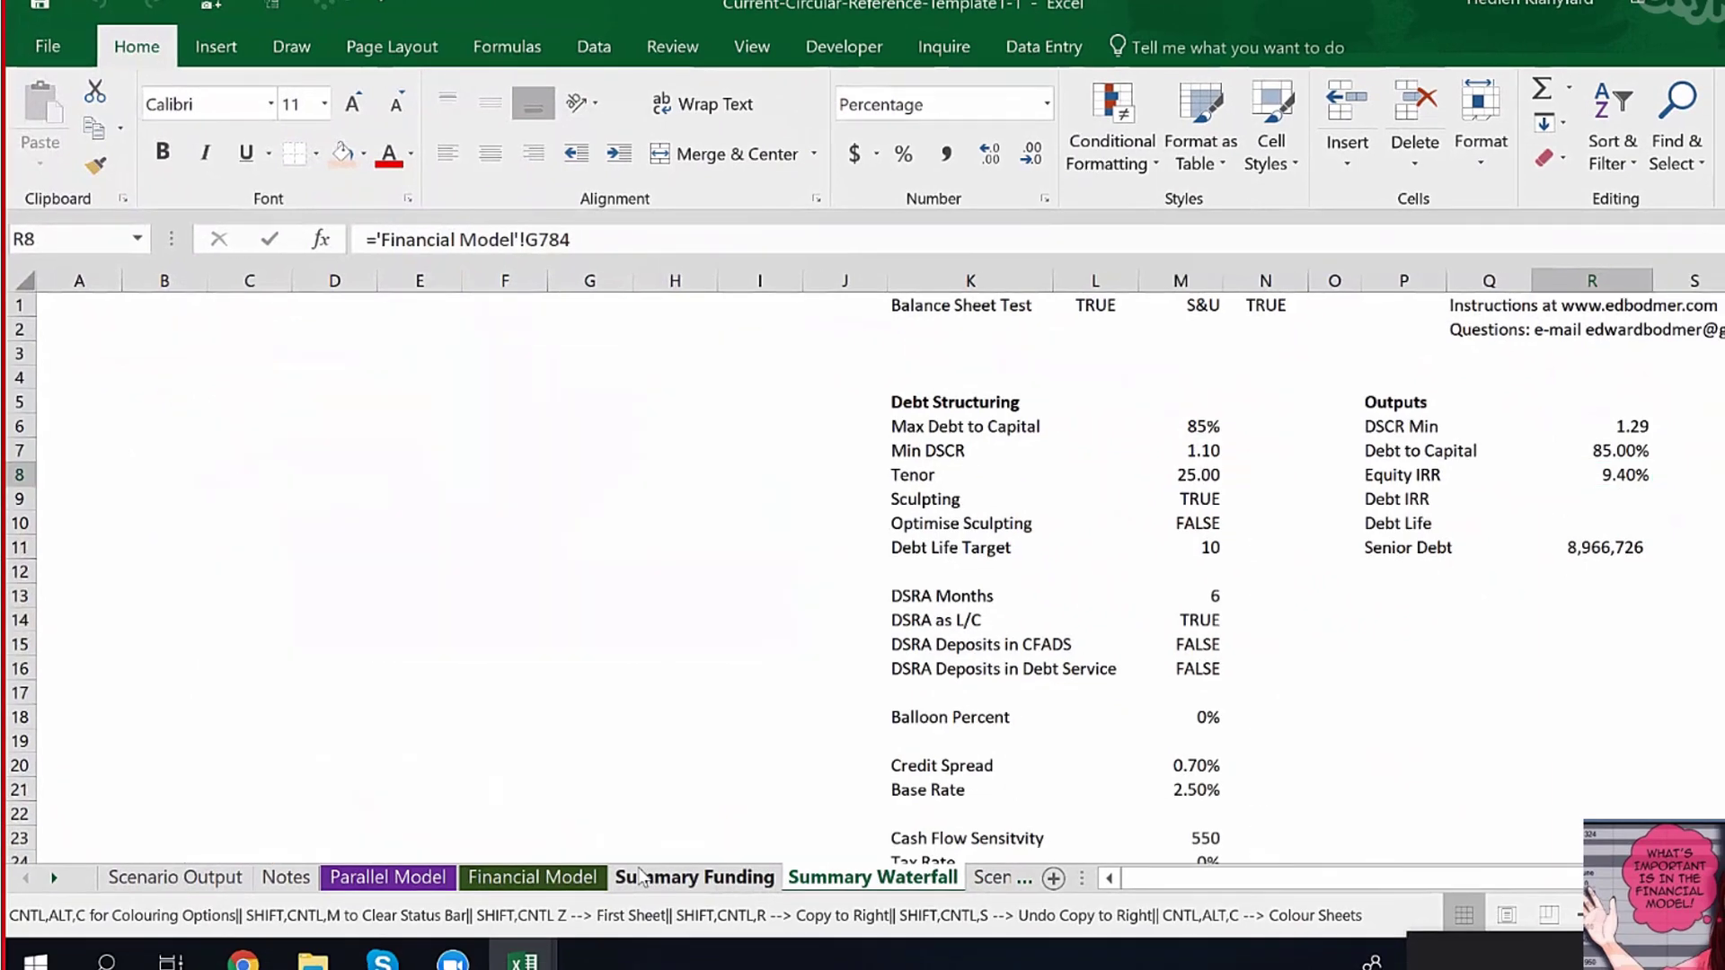
Turn on the EBL Switch on the Summary Funding sheet and go to the Scenario Output sheet.
left_click(640, 876)
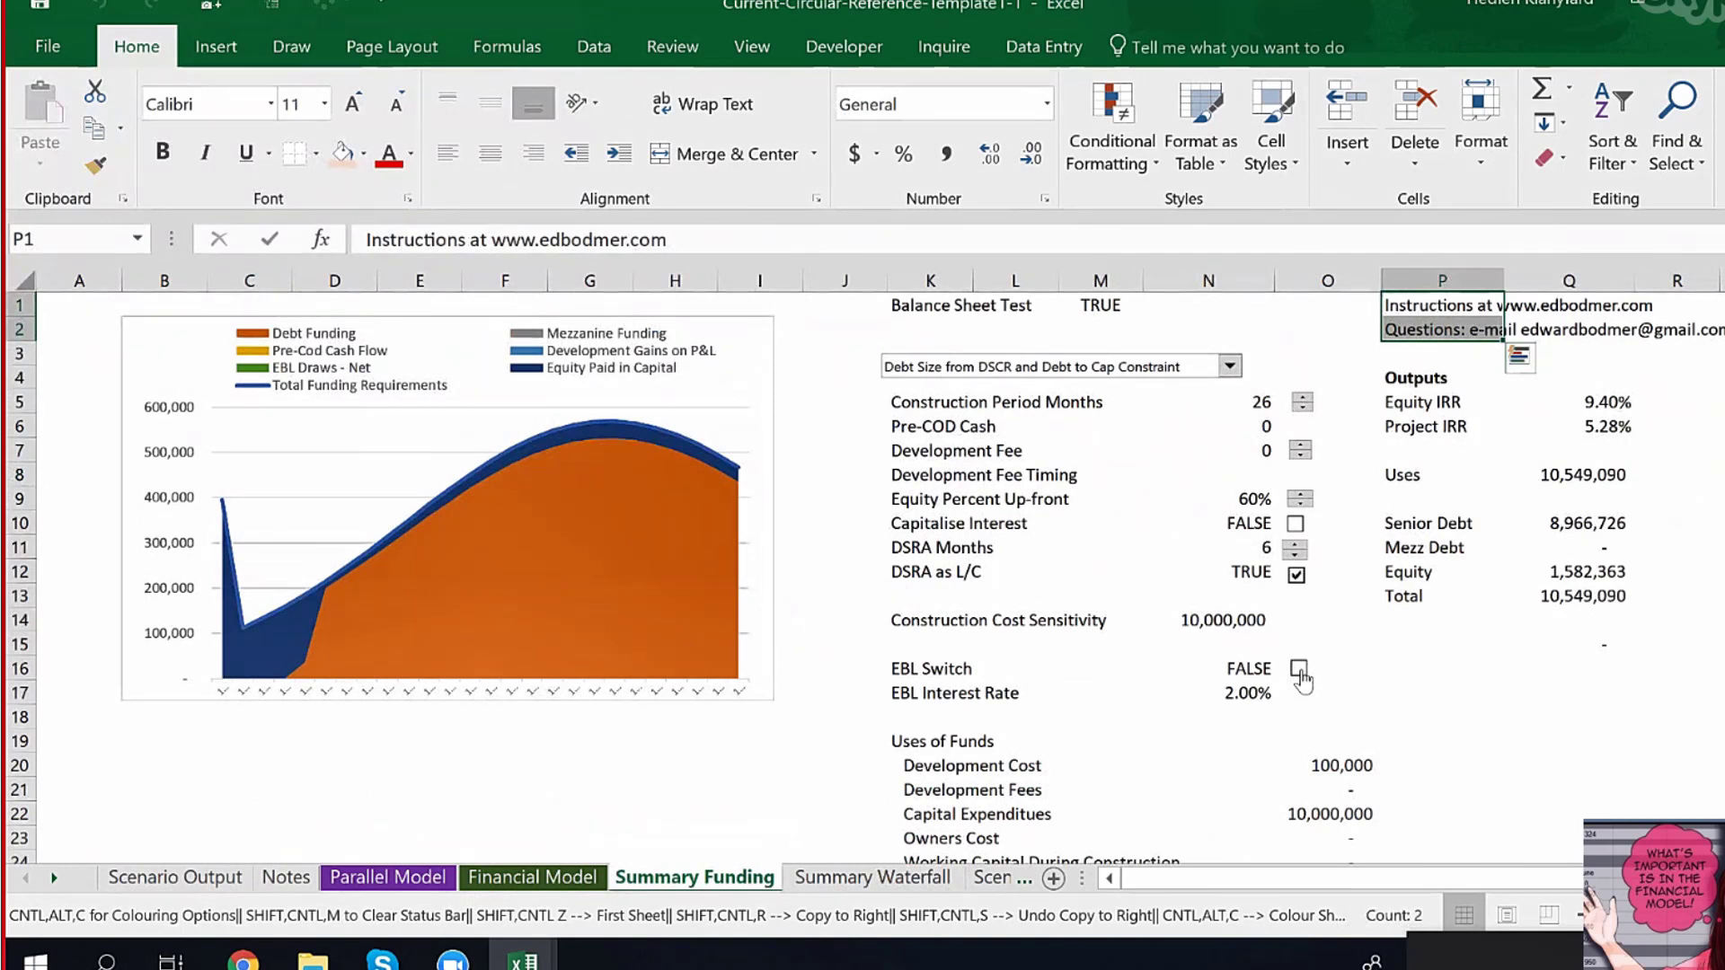
left_click(1300, 674)
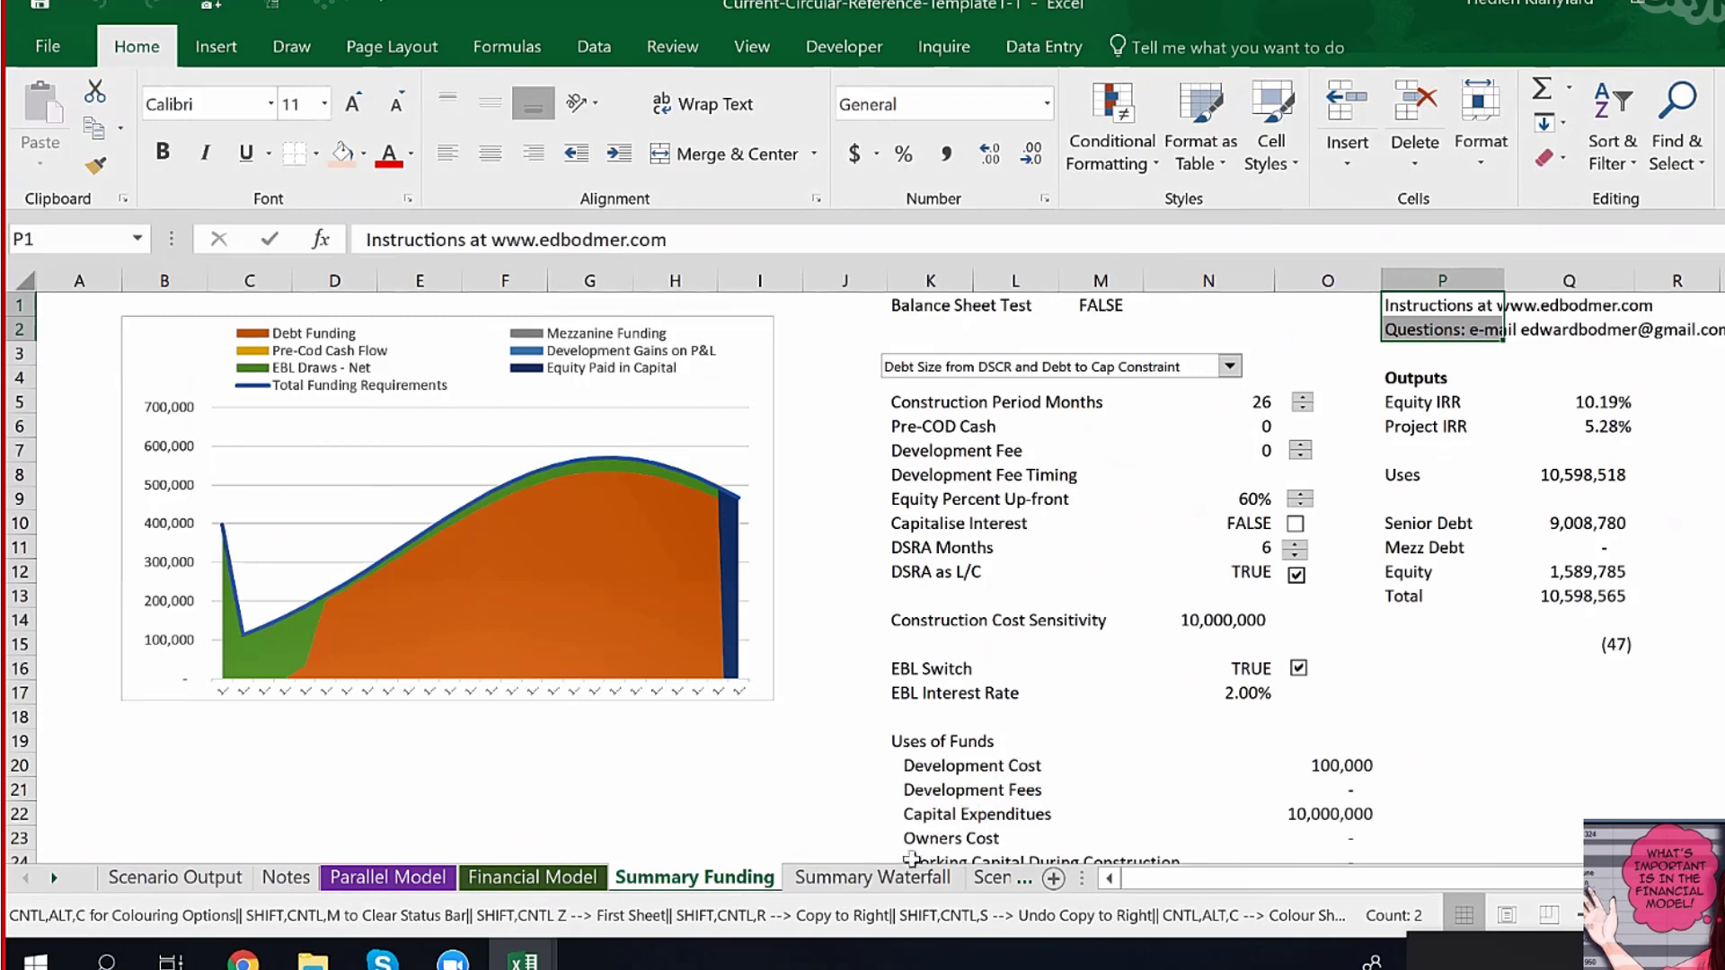
left_click(218, 872)
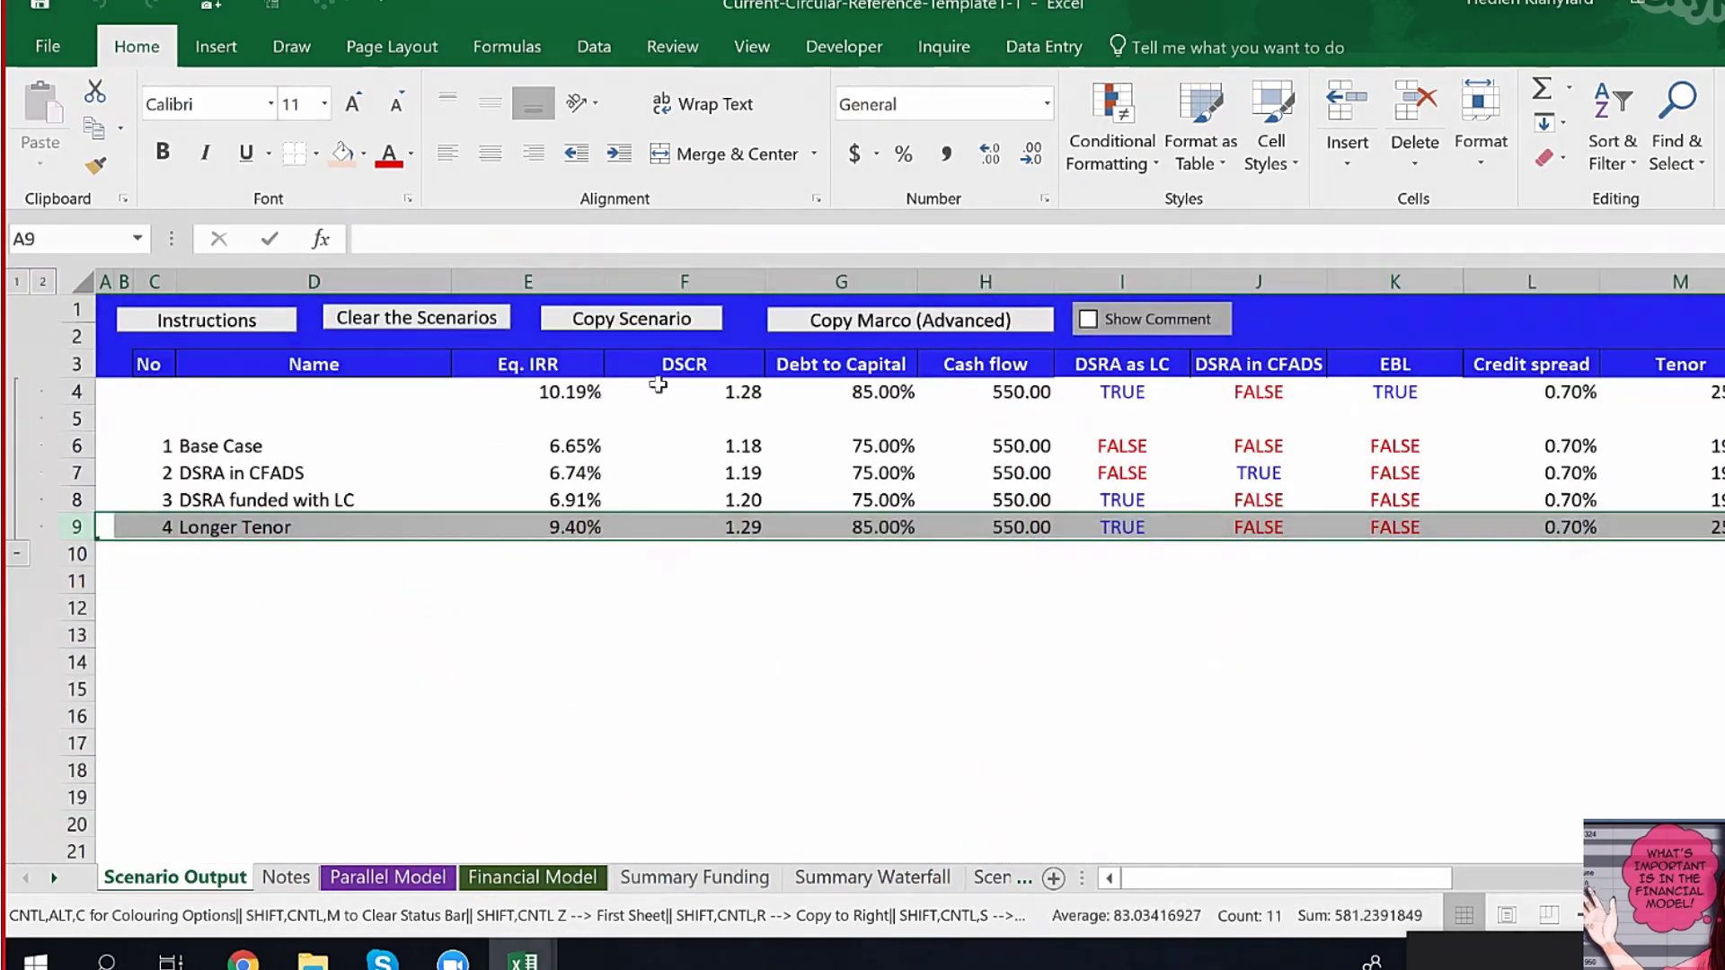
Copy the Copy Scenario button from the Scenario Output sheet and paste it above the debt sizing dropdown on the Summary Funding sheet.
right_click(665, 323)
left_click(714, 368)
left_click(827, 876)
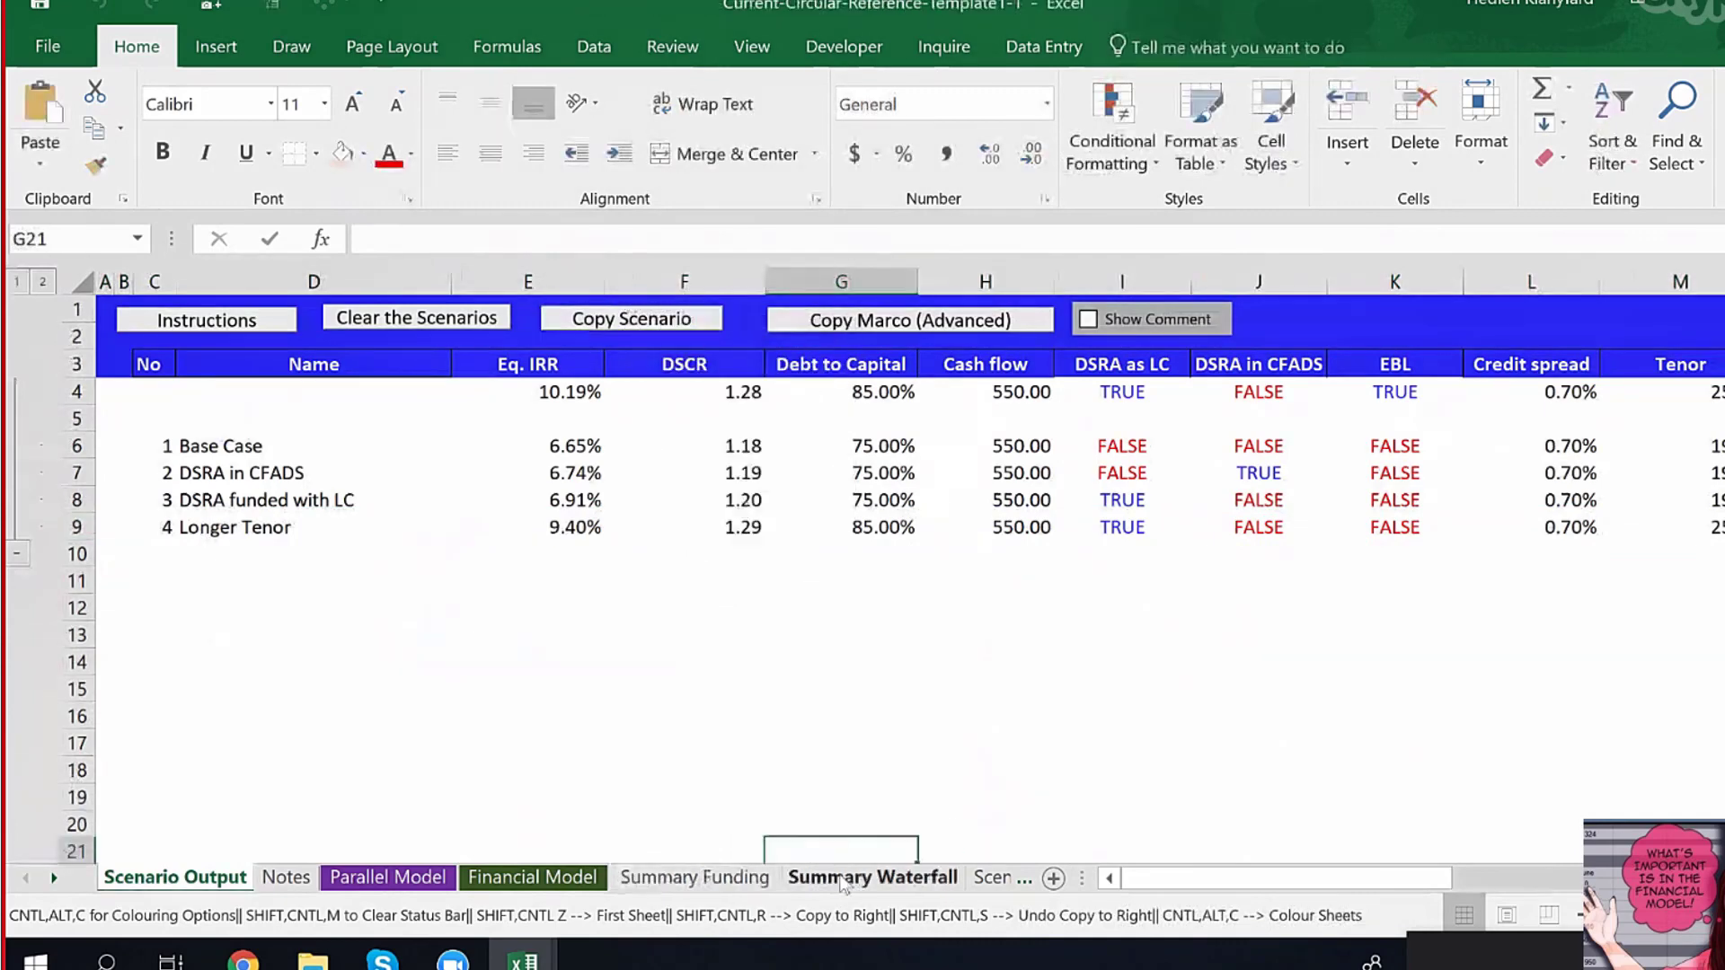
left_click(695, 877)
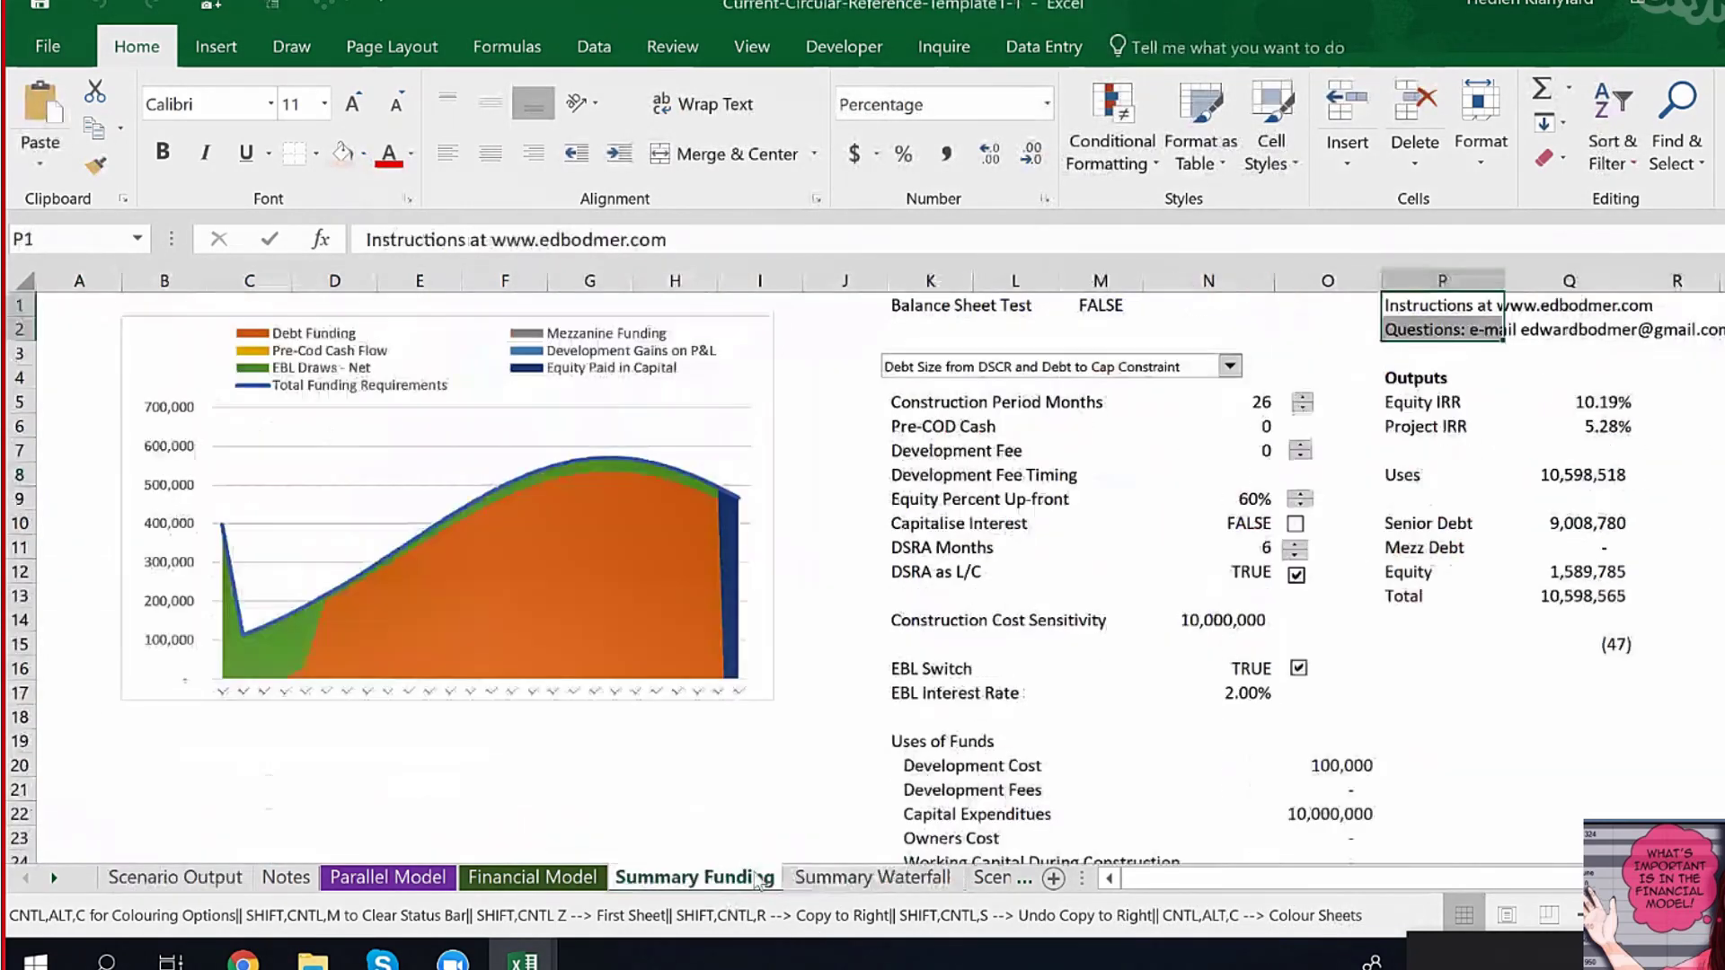
left_click(952, 334)
key("ctrl+v")
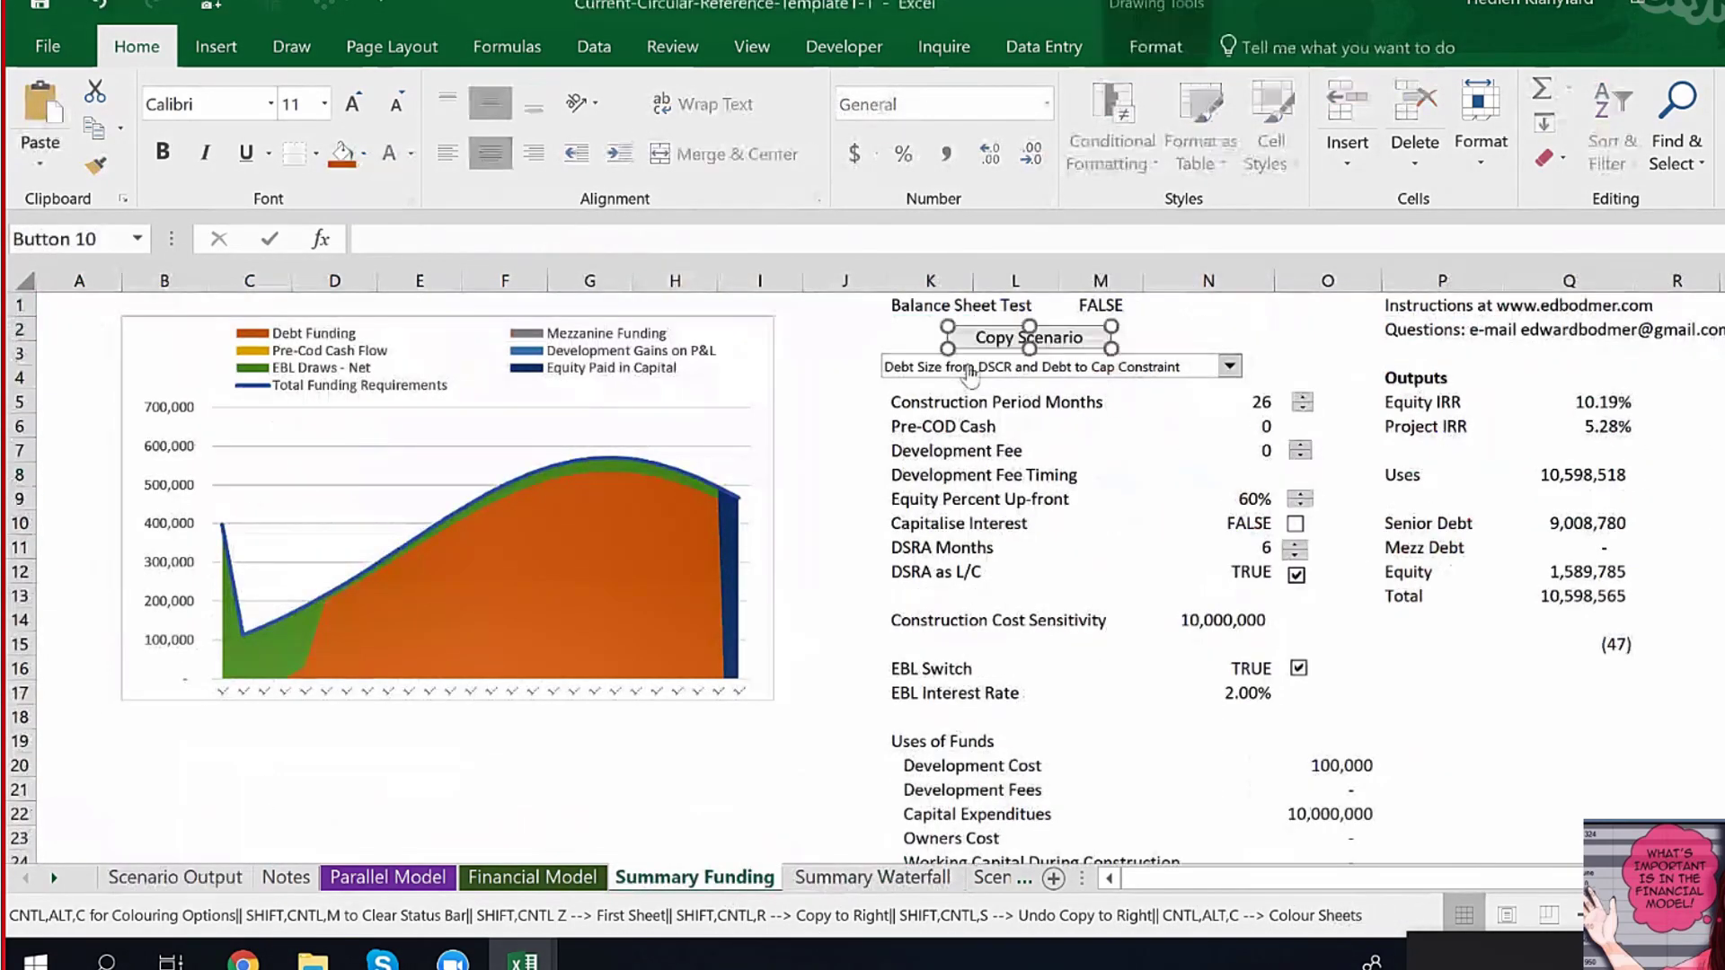
left_click(1204, 475)
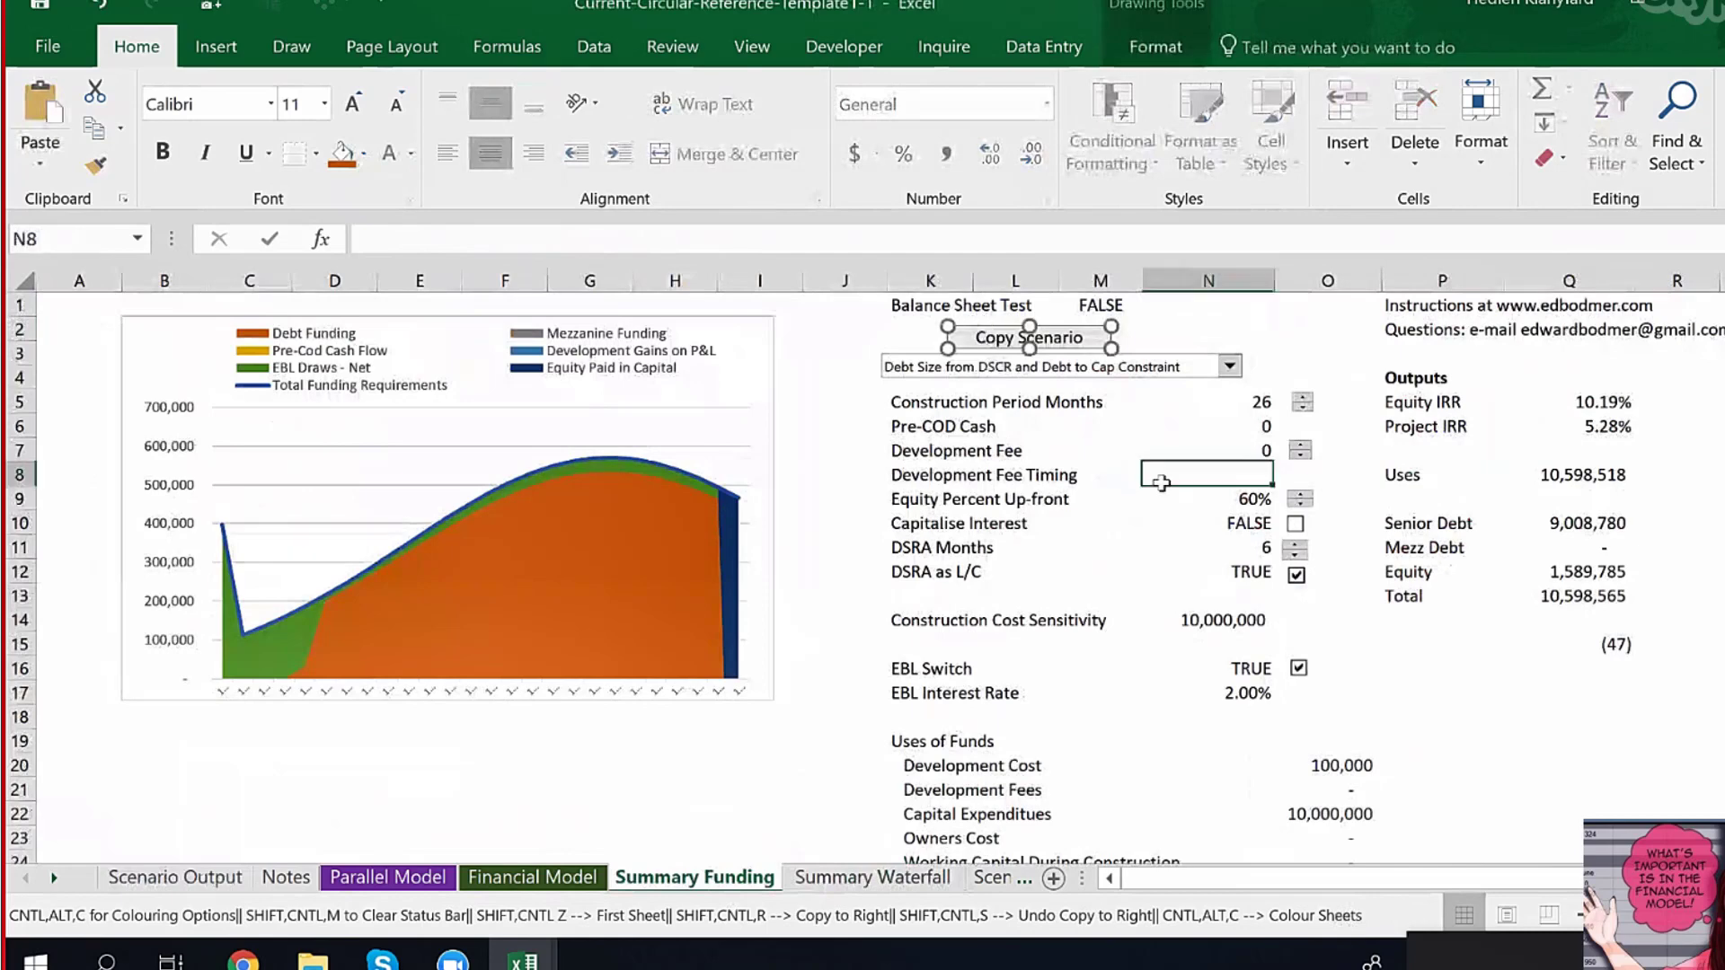
Run Copy Scenario, record the current results as a scenario named Incl. EBL, and check it on the Scenario Output sheet.
left_click(1078, 338)
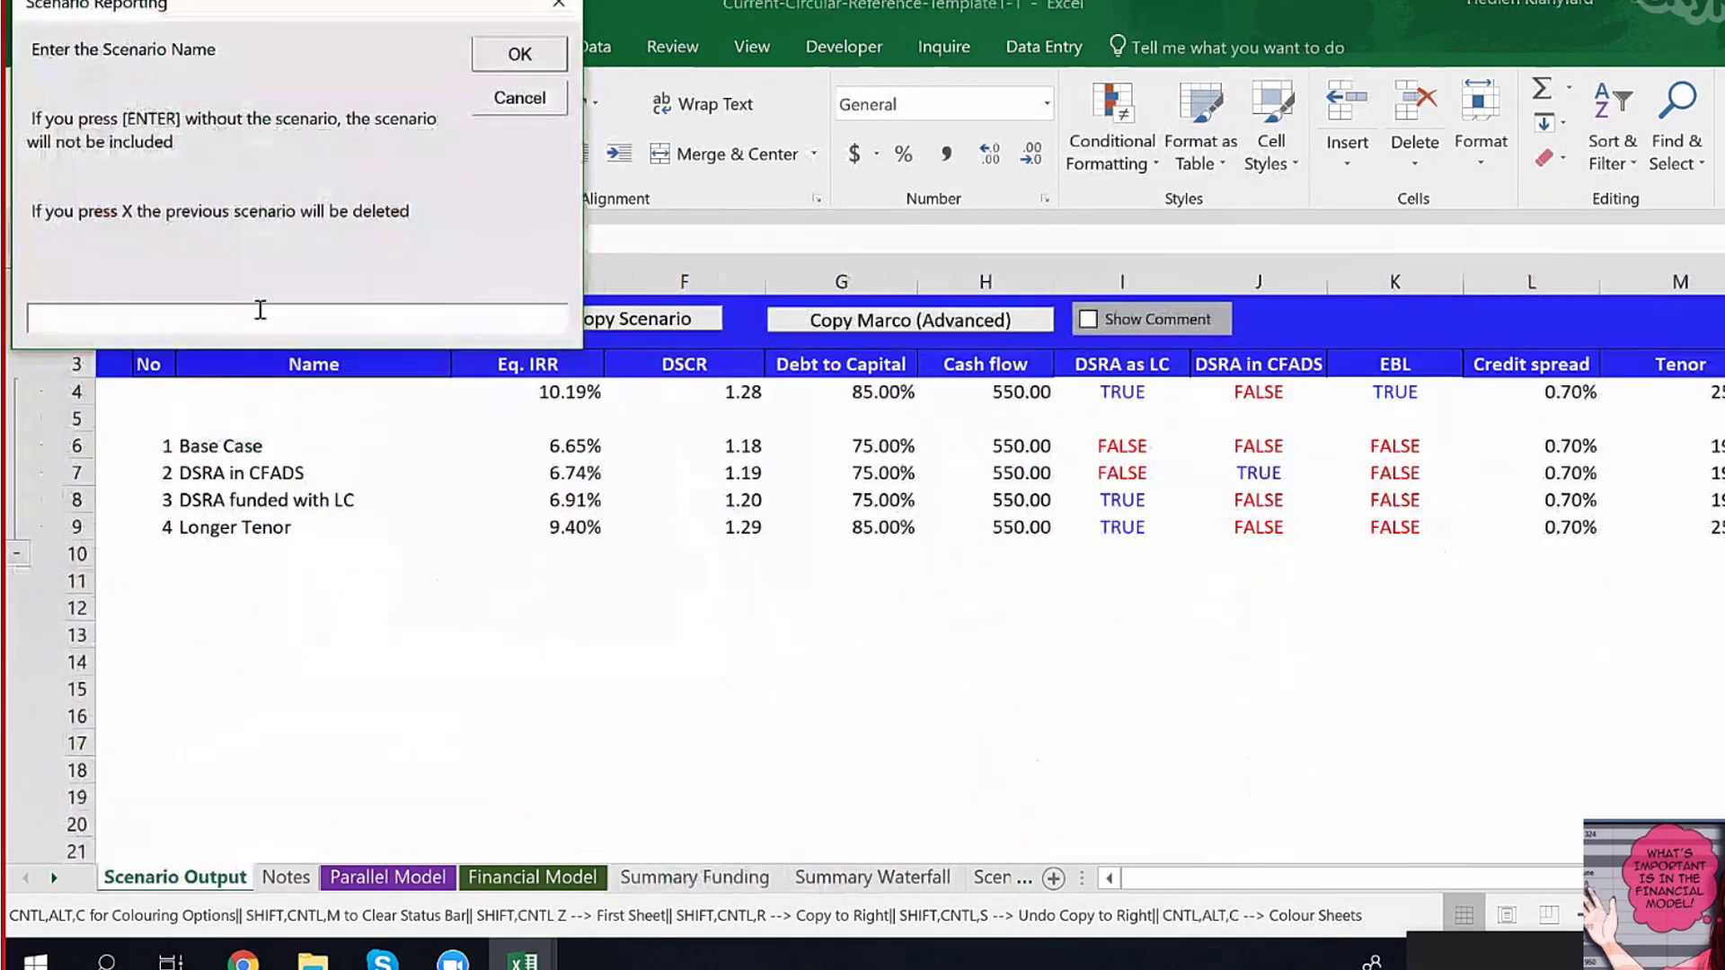
type("Incl. EBL")
key("Return")
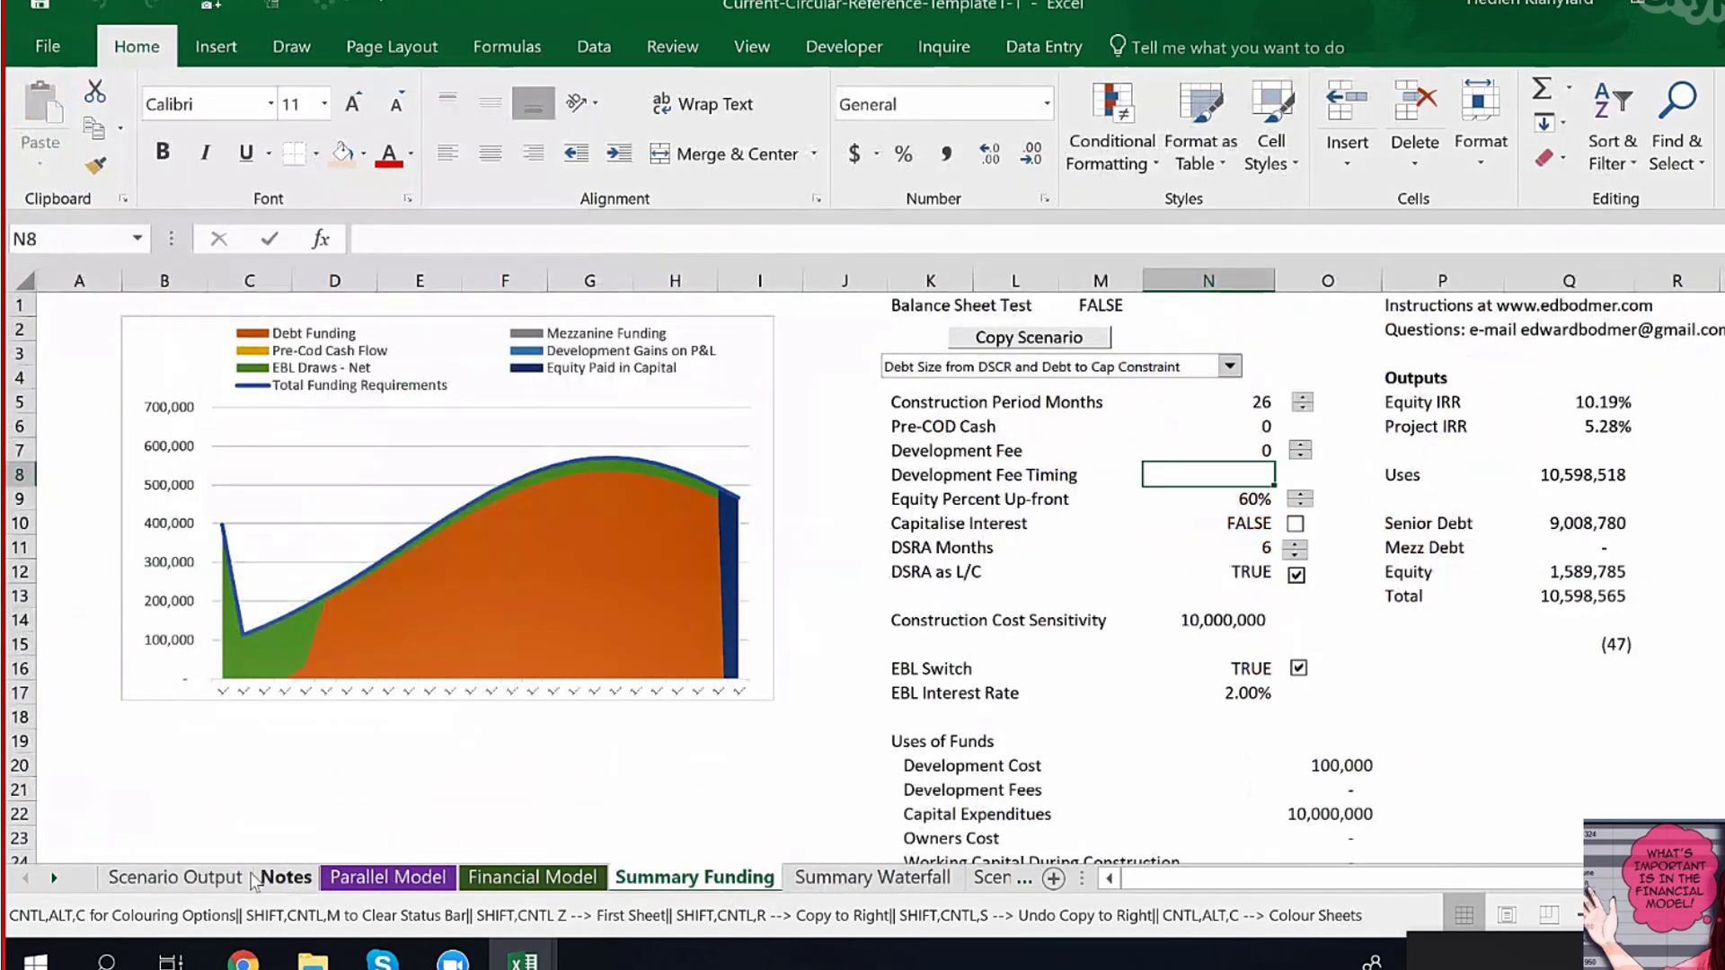
left_click(218, 884)
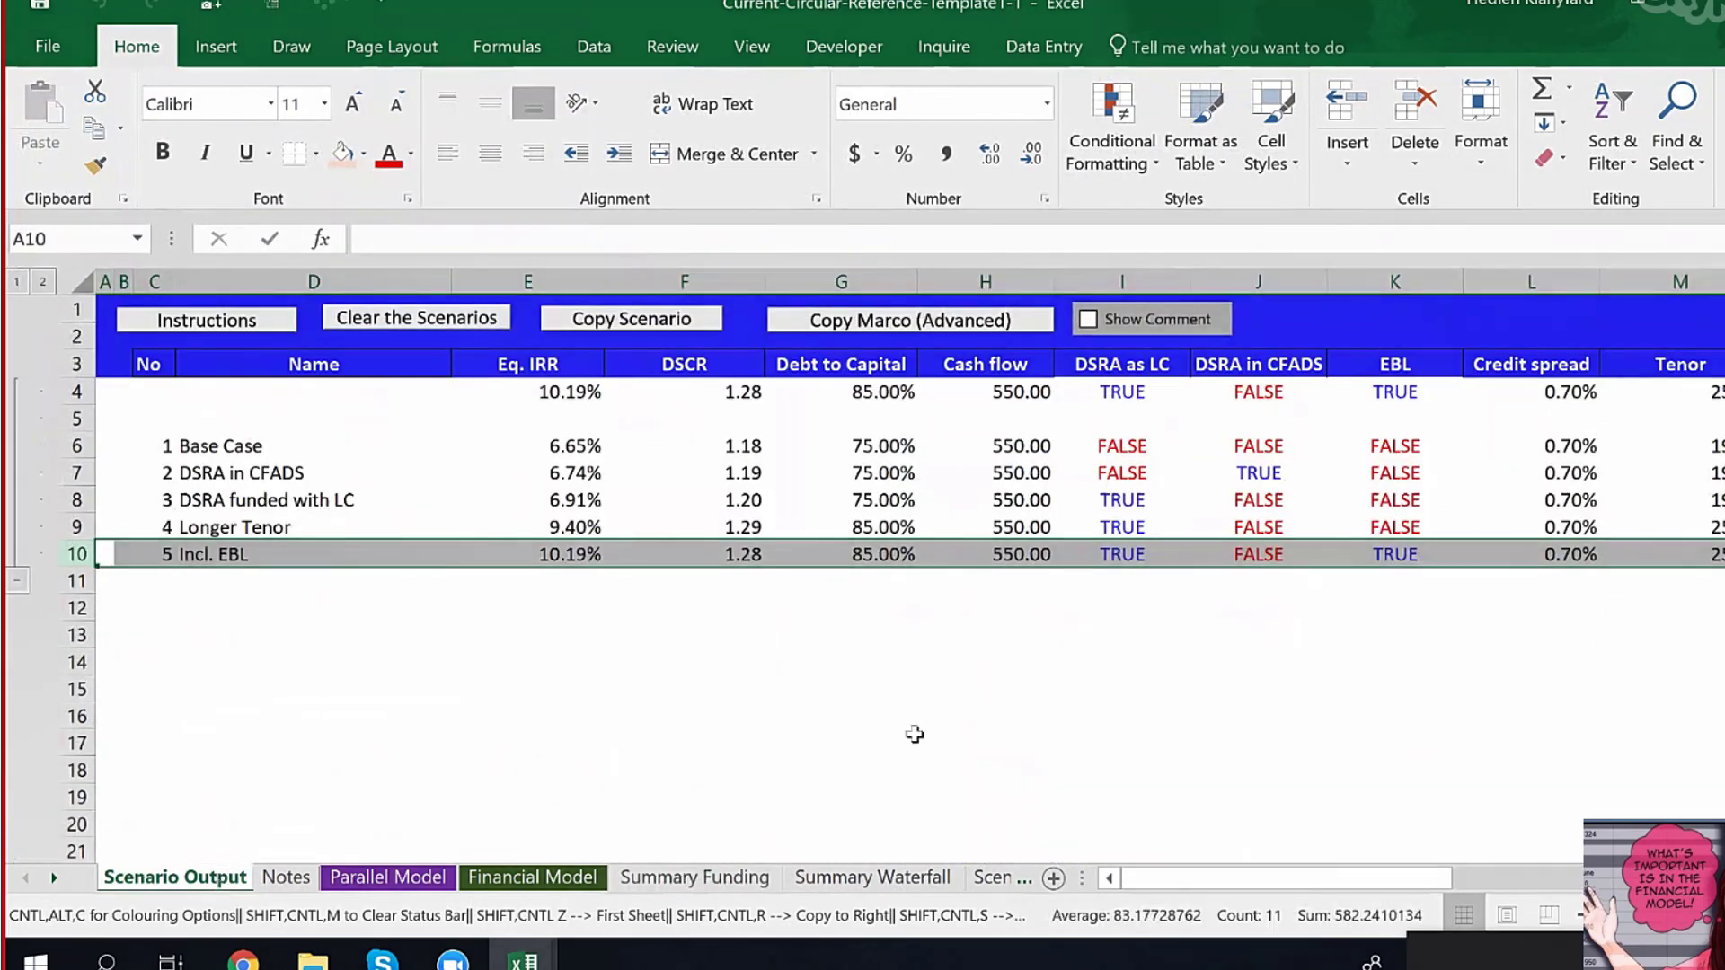
left_click(1249, 359)
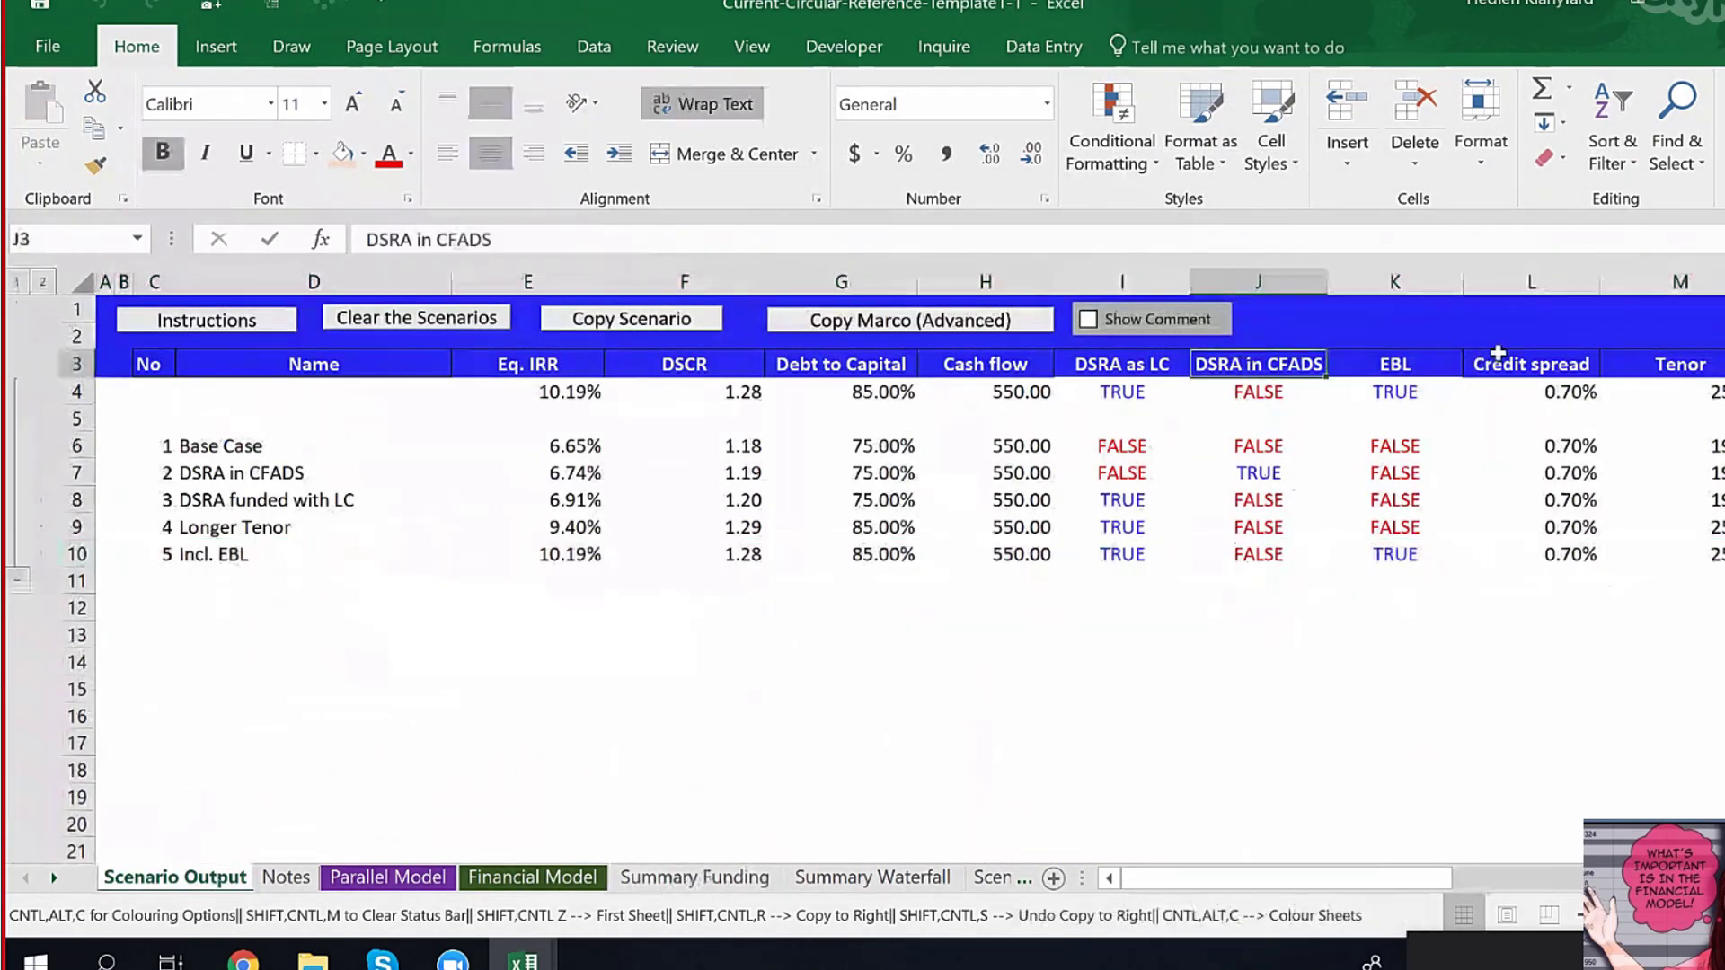
left_click(1548, 364)
left_click(1662, 365)
left_click(1587, 366)
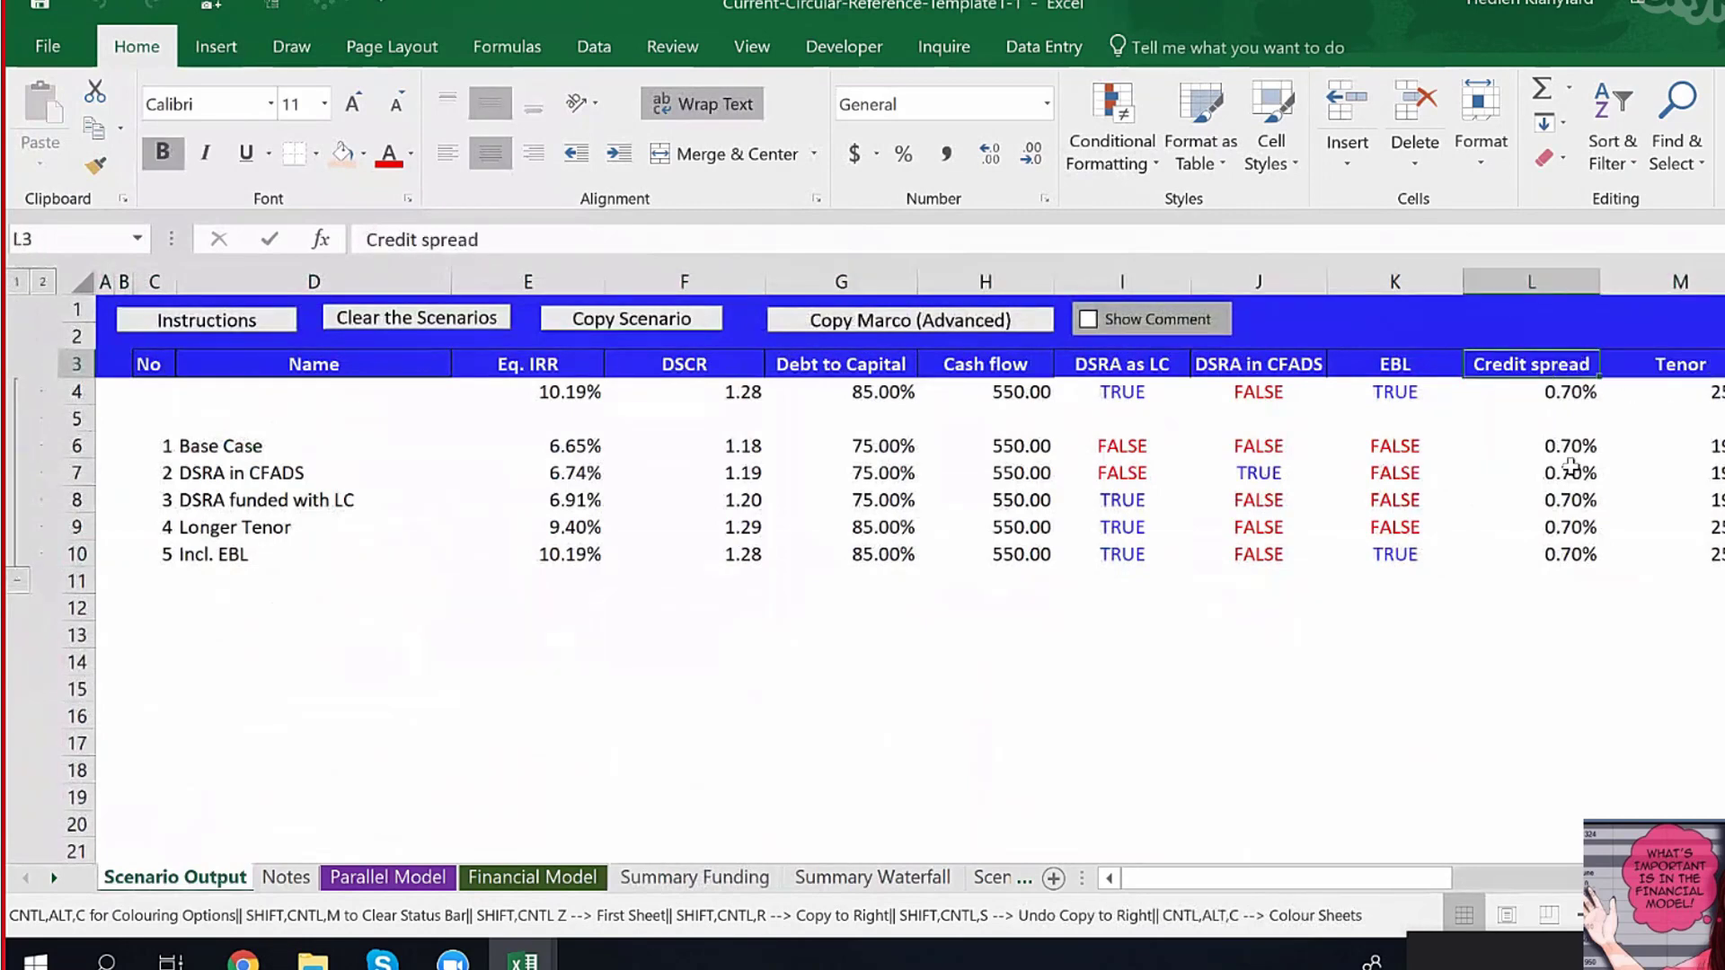
Raise the Credit Spread on the Summary Waterfall sheet to 5.00%.
left_click(950, 880)
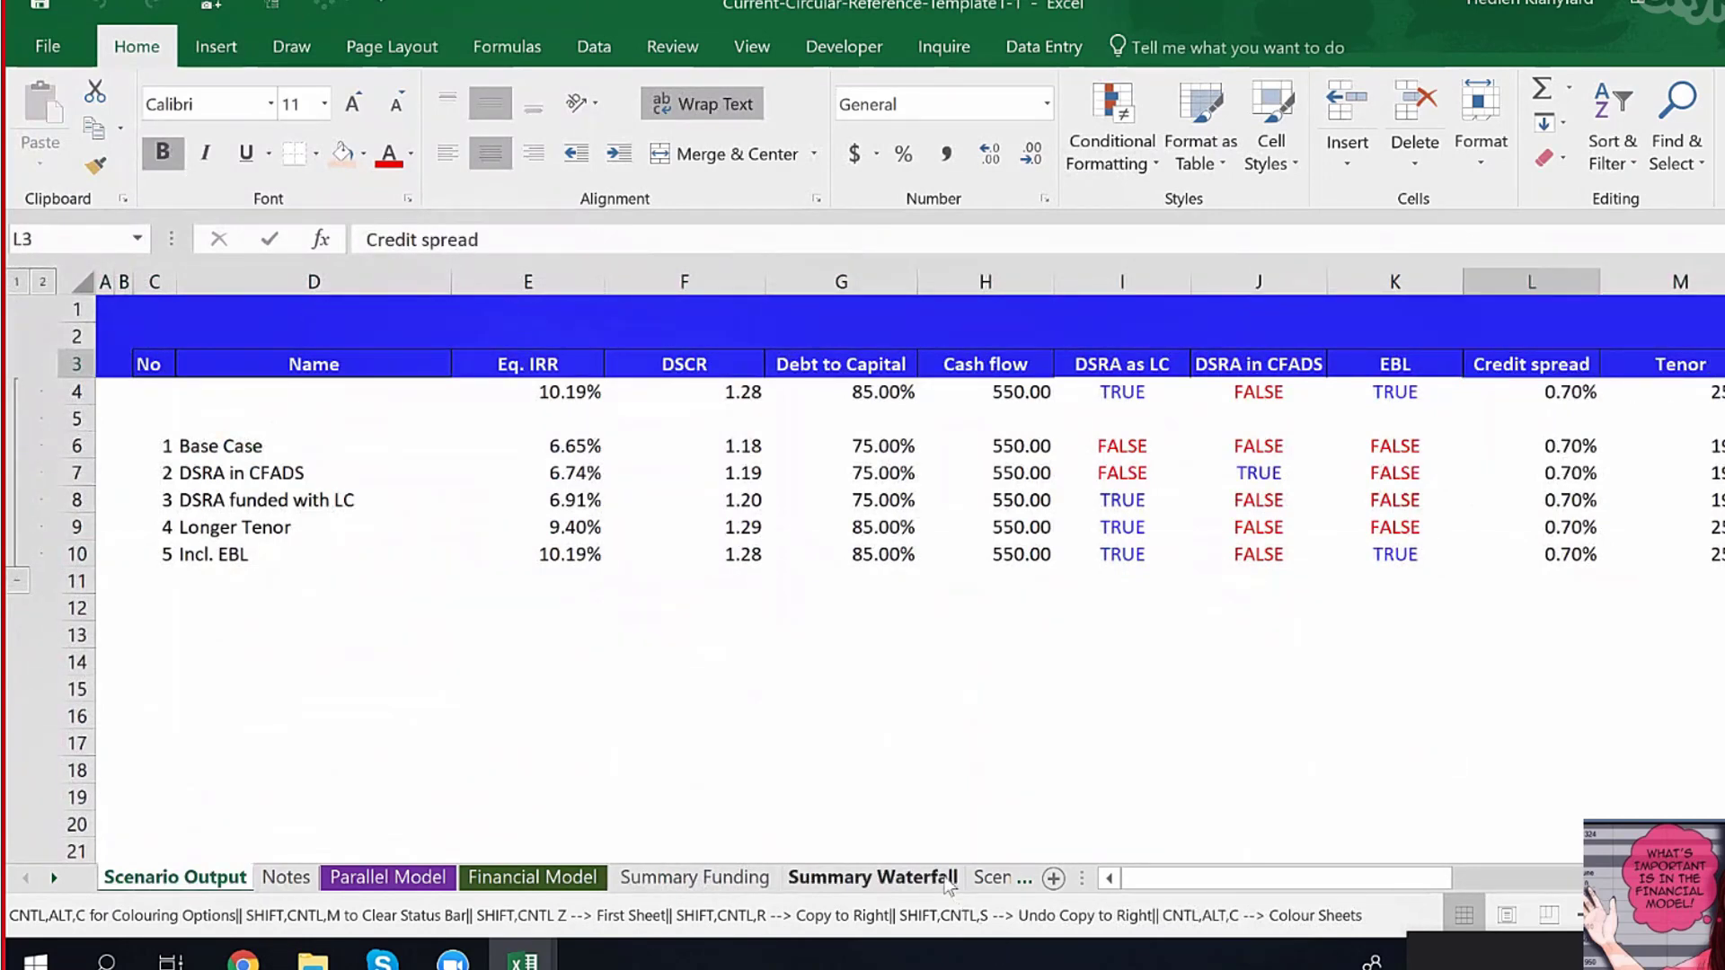
left_click(1437, 622)
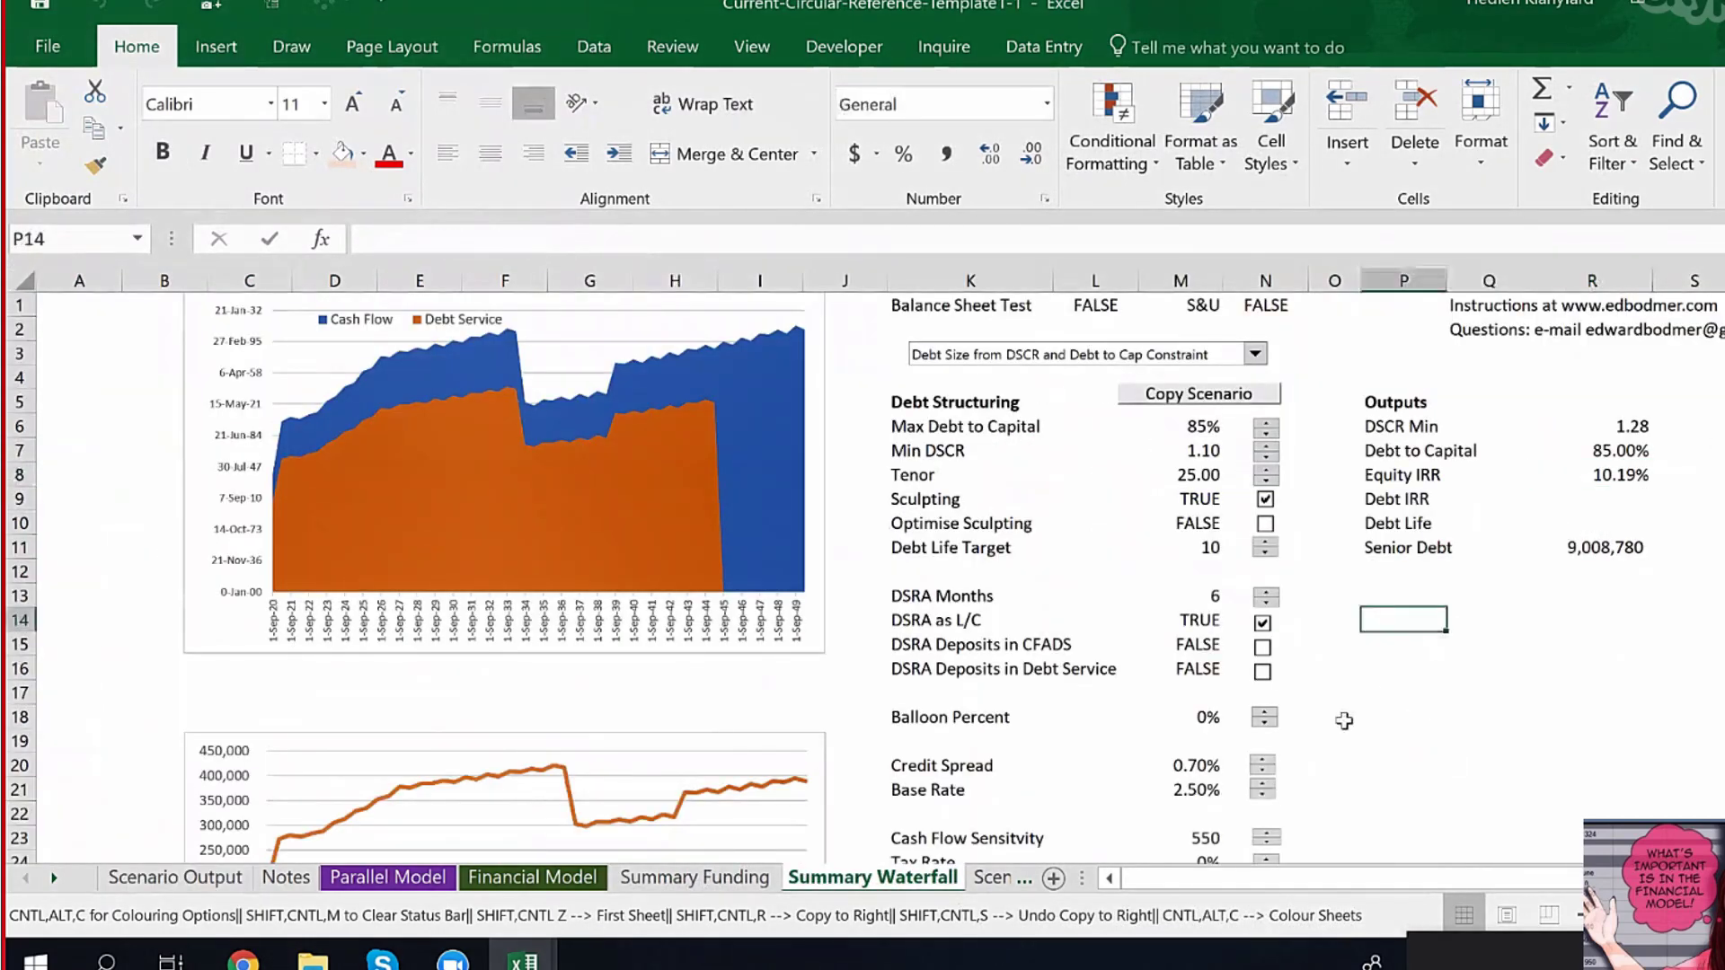
left_click(1268, 760)
left_click(1267, 760)
left_click(1268, 760)
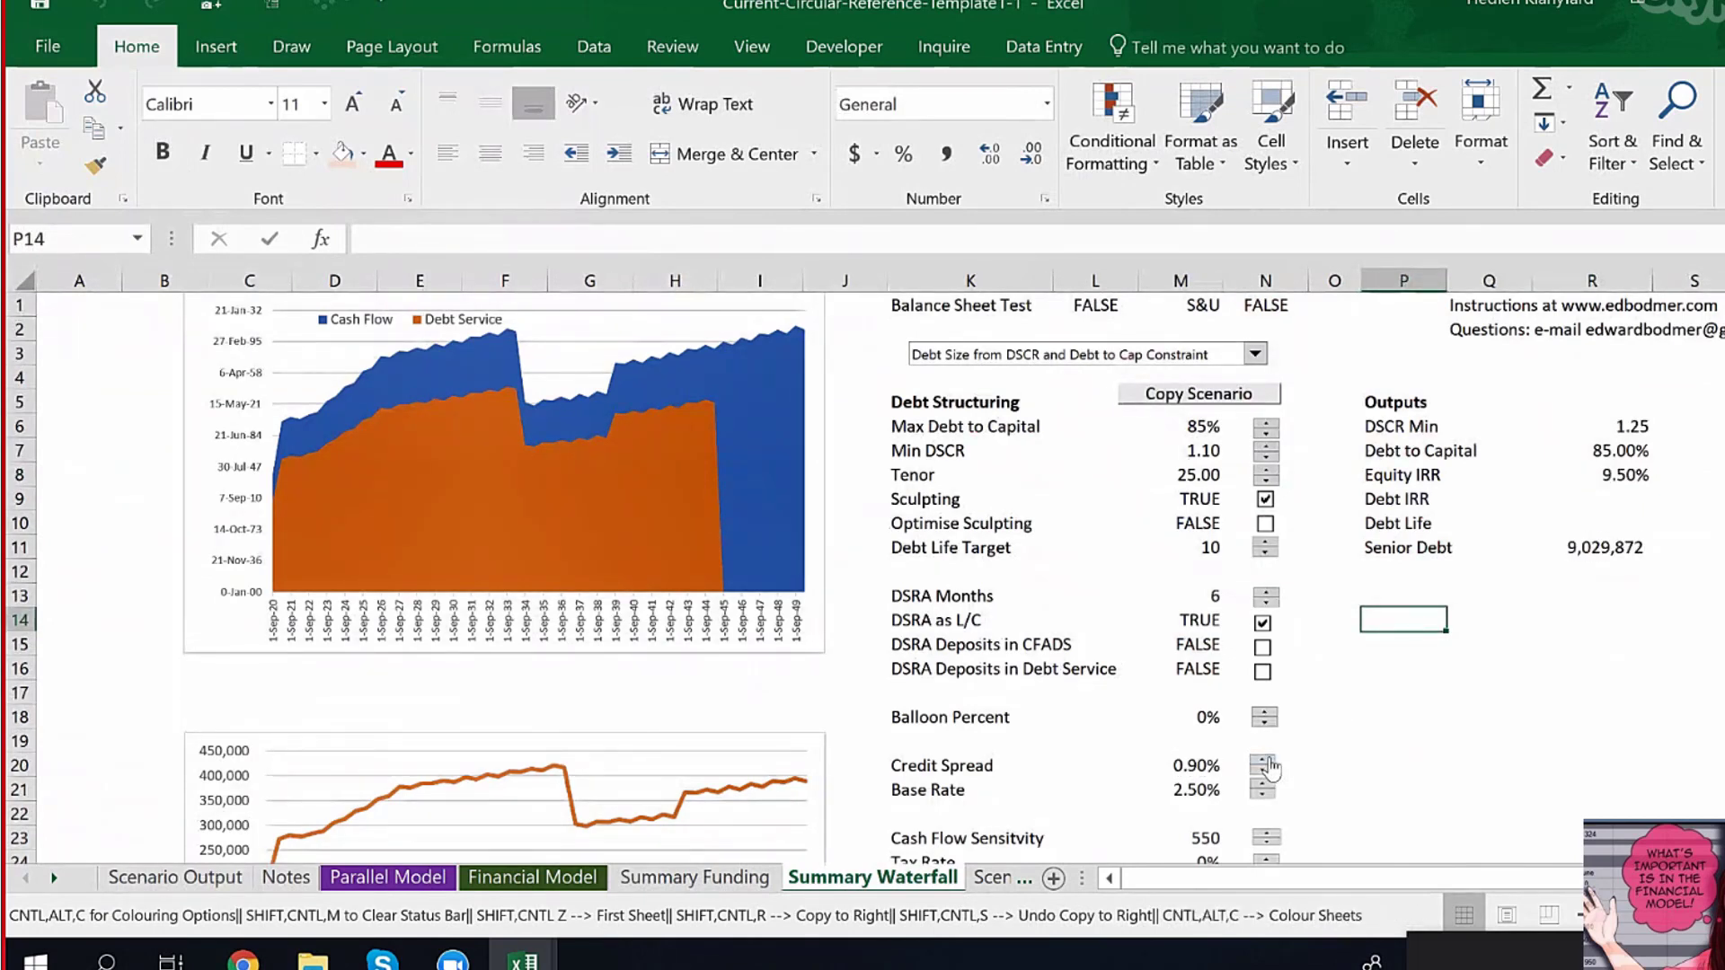
left_click(1267, 760)
left_click(1268, 762)
left_click(1267, 762)
left_click(1267, 762)
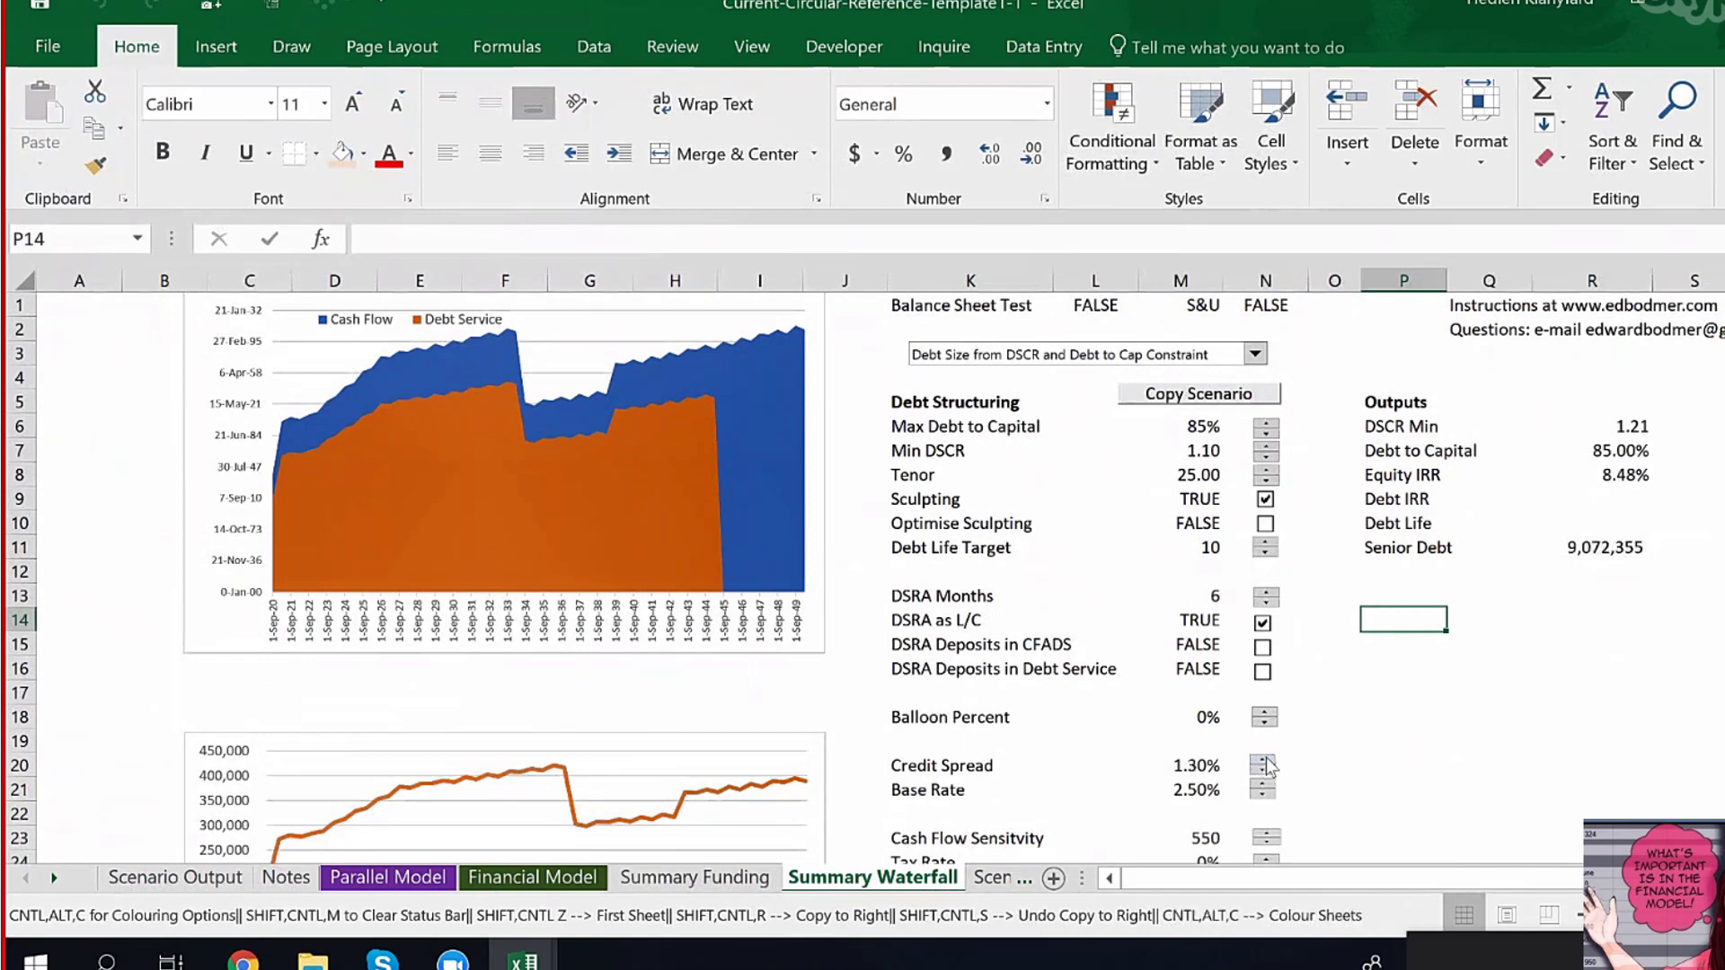
left_click(1267, 762)
left_click(1267, 762)
left_click(1267, 762)
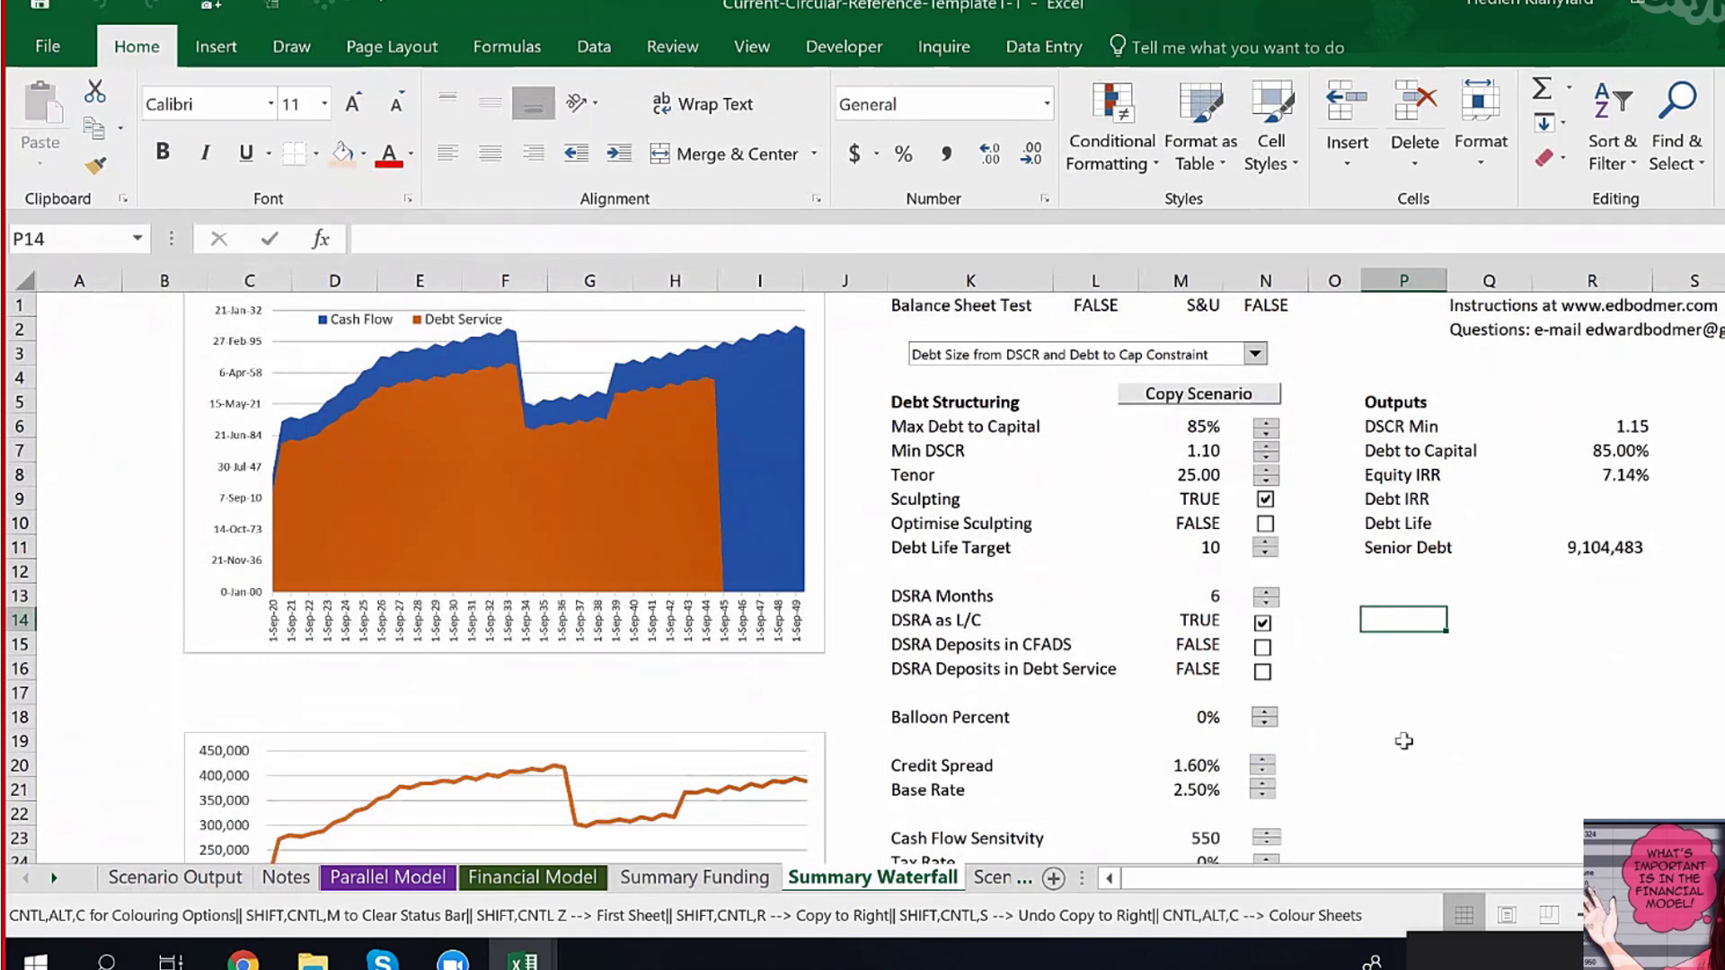
left_click(1264, 765)
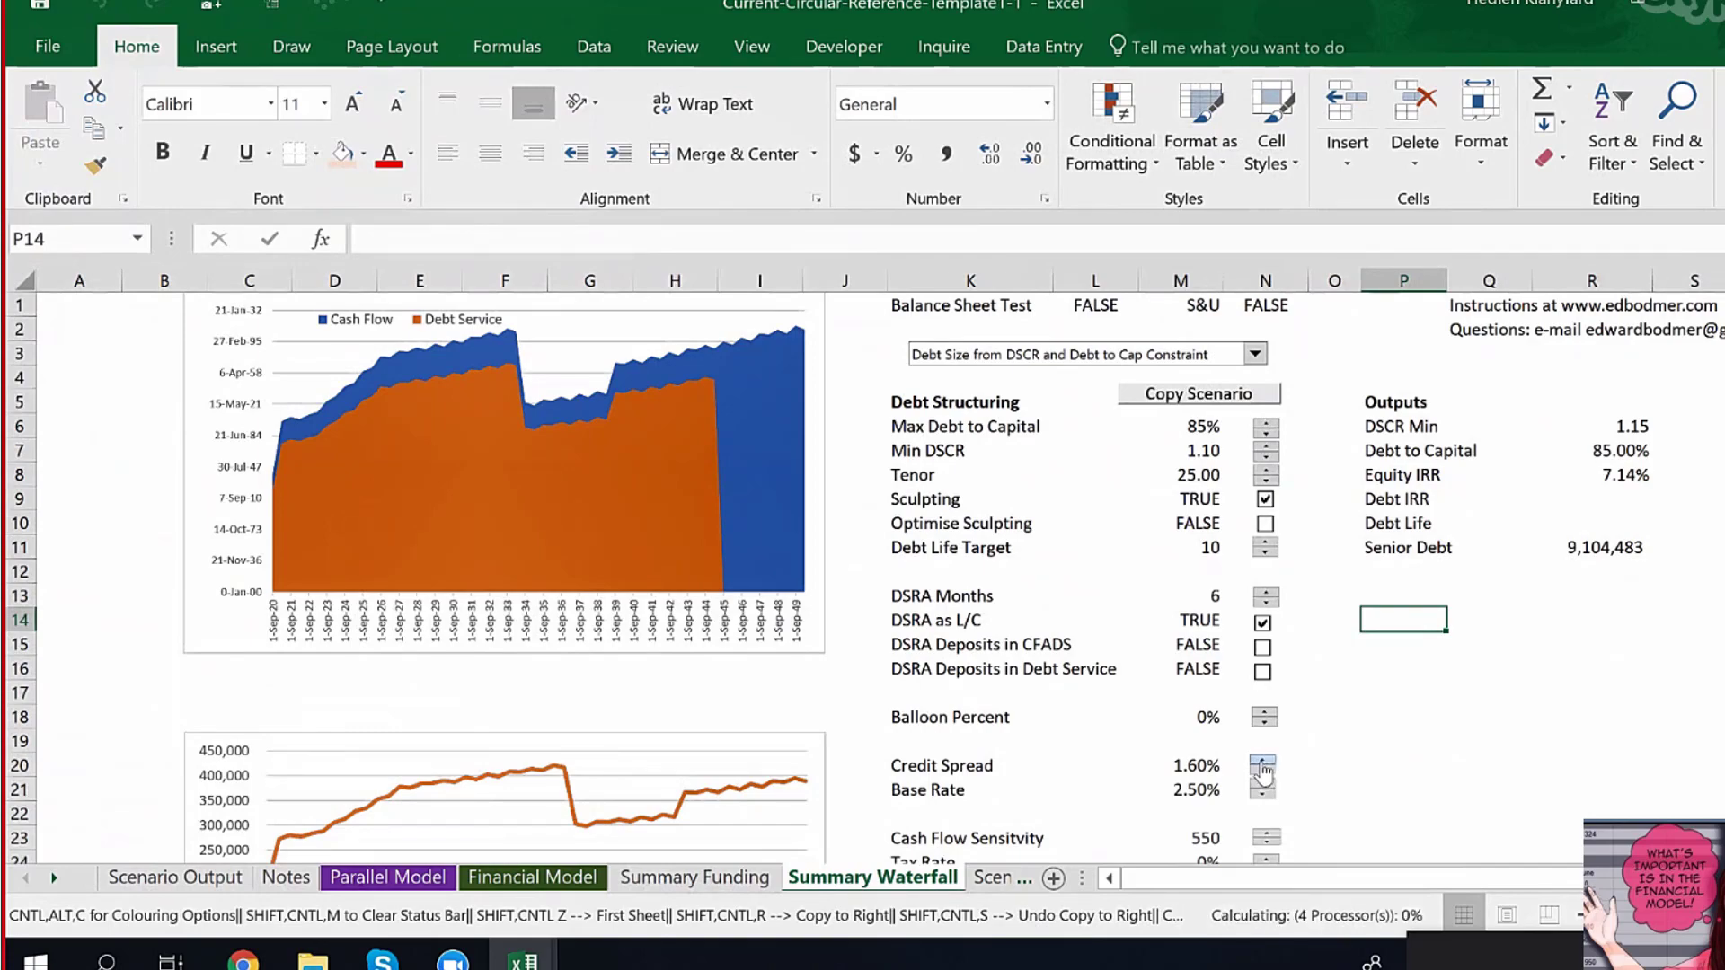
left_click(1263, 762)
left_click(1262, 762)
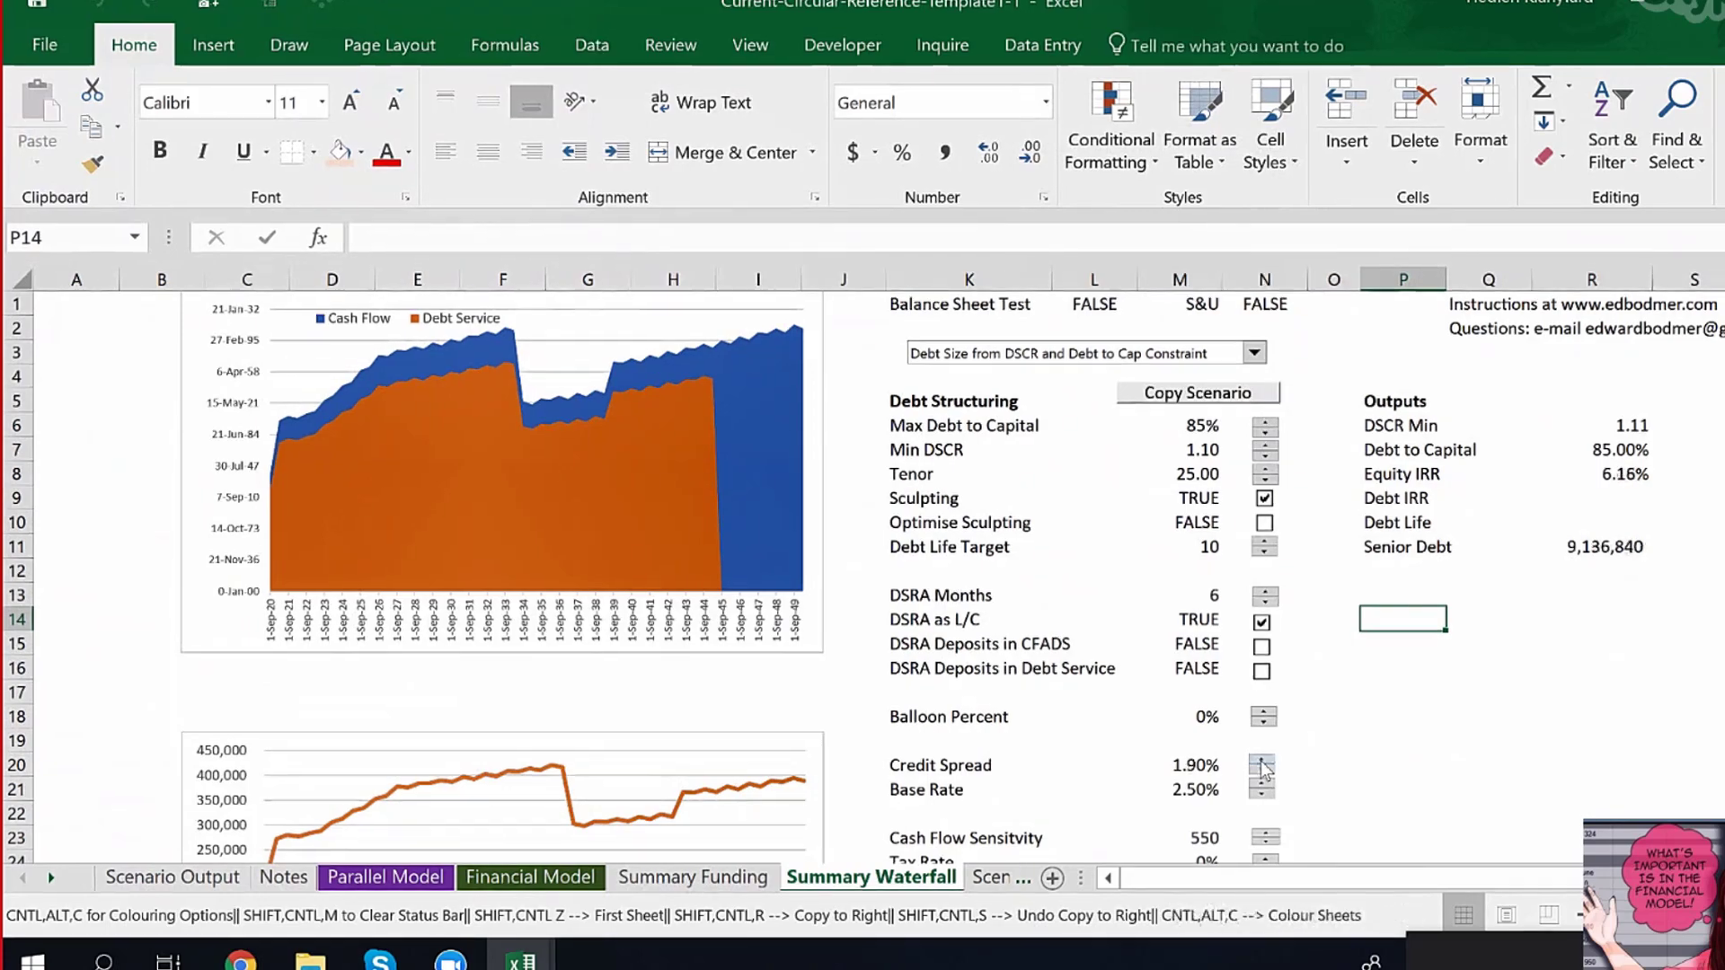
left_click(1262, 762)
left_click(1262, 762)
left_click(1263, 762)
left_click(1263, 761)
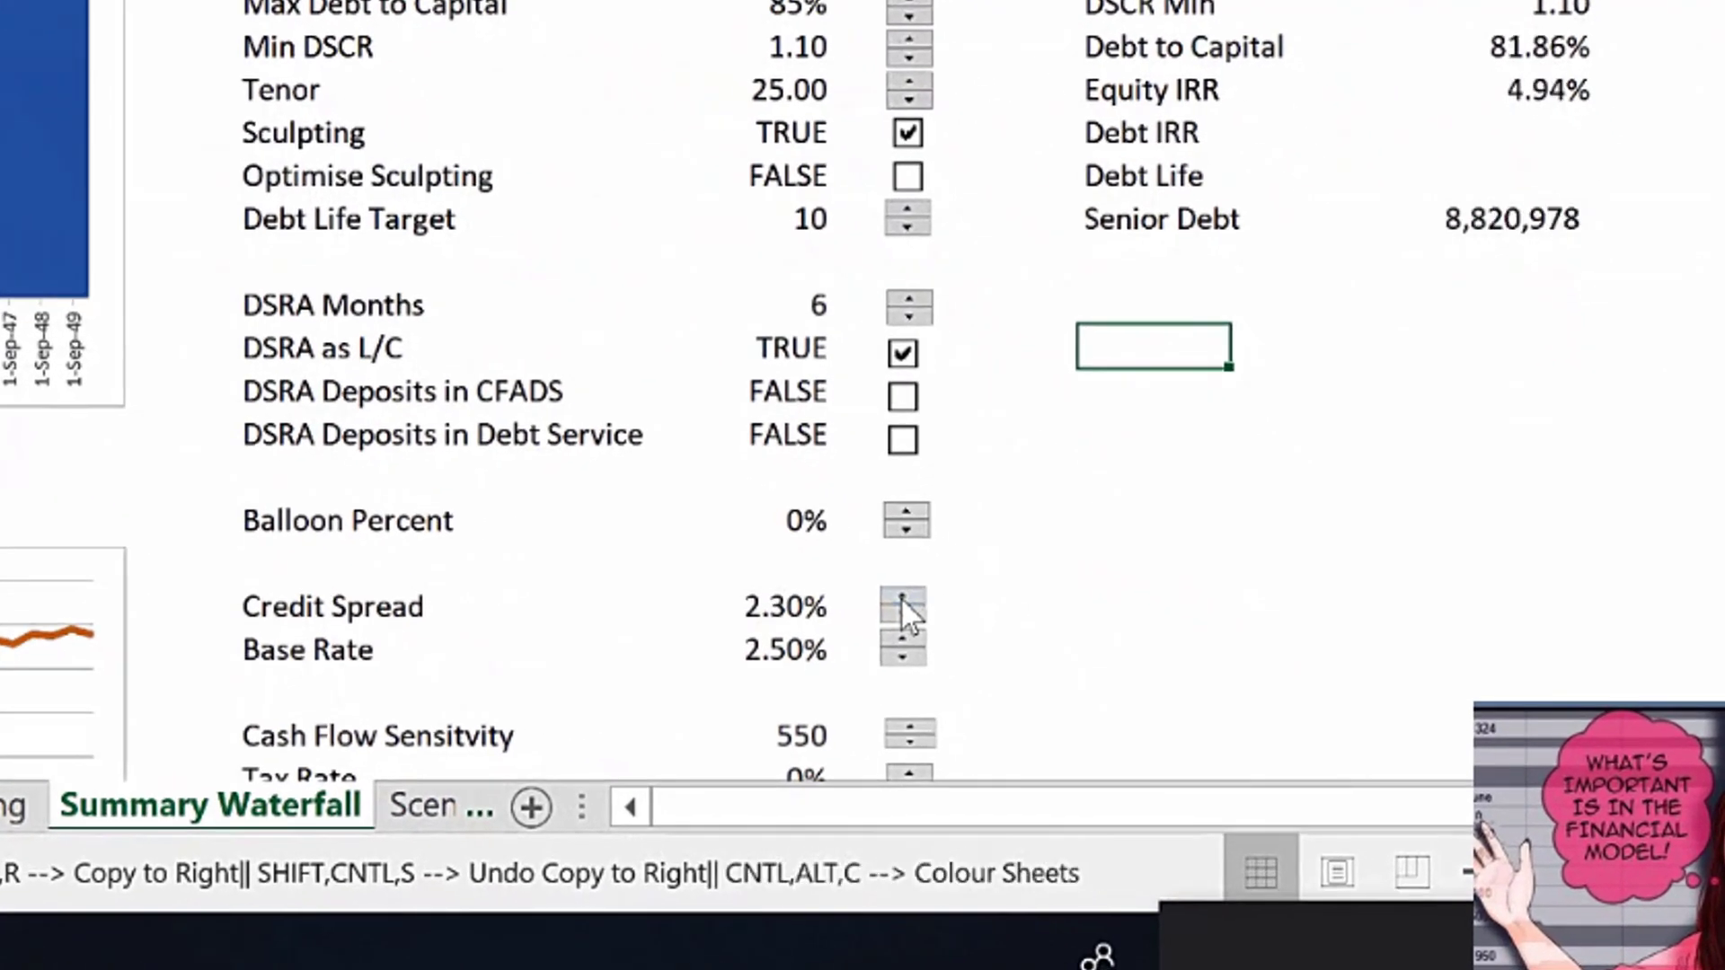
left_click(902, 600)
left_click(902, 600)
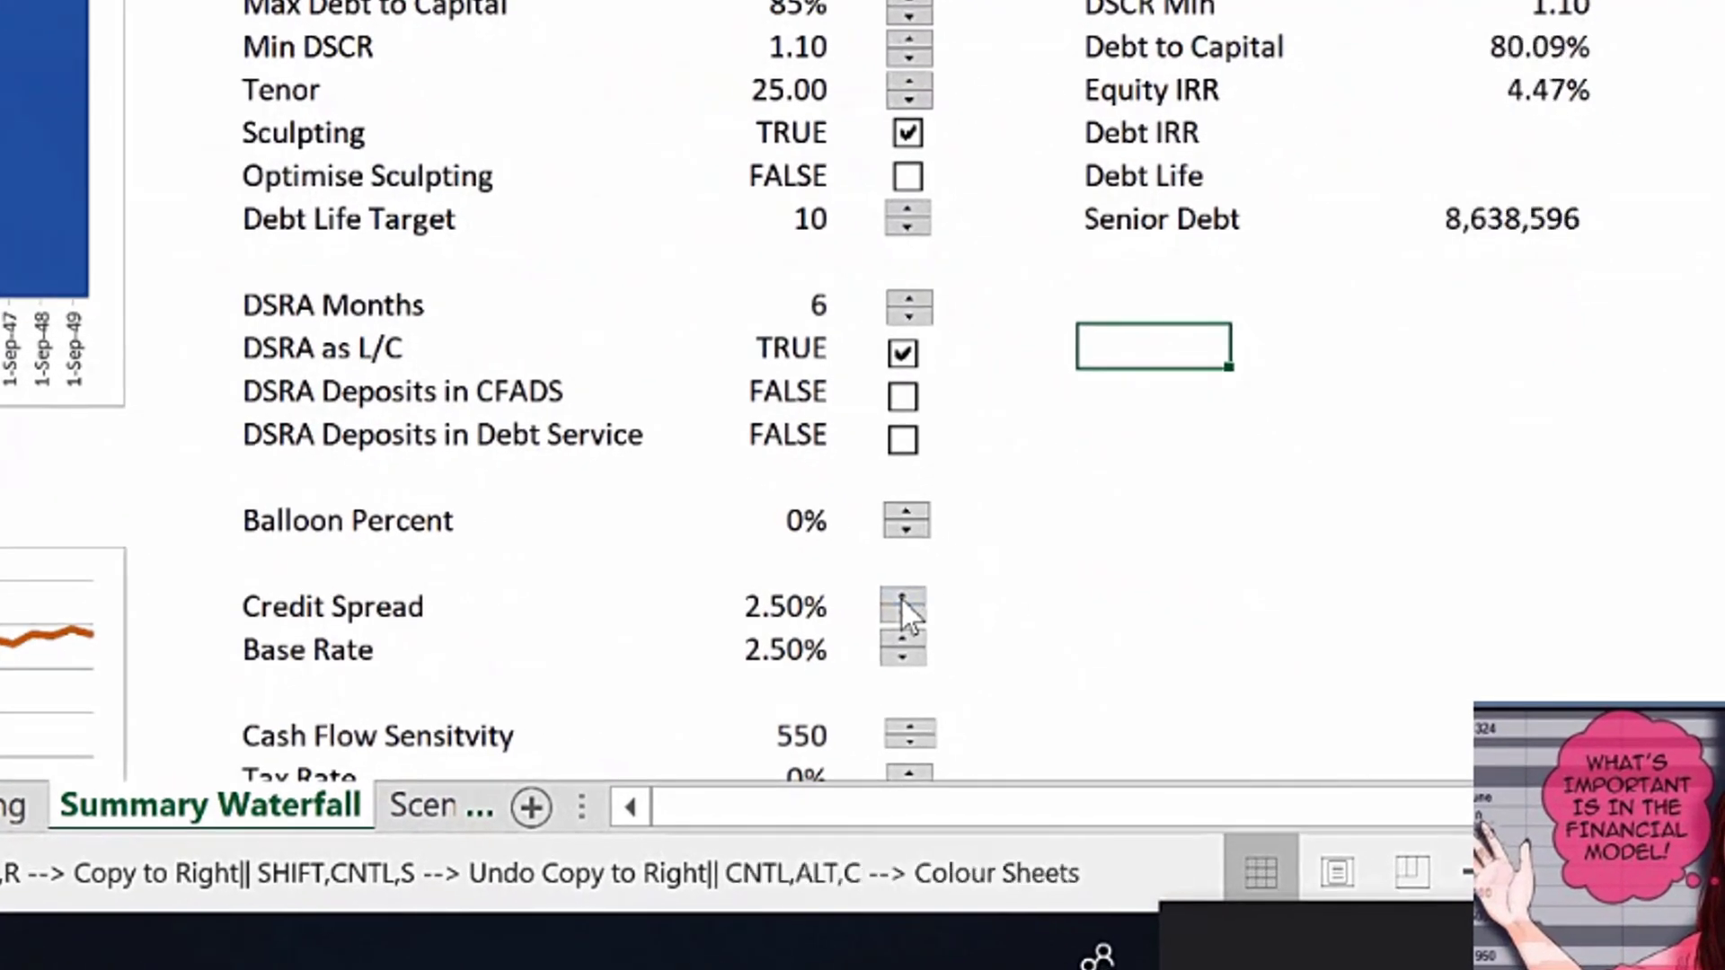
left_click(902, 600)
left_click(902, 600)
left_click(902, 600)
left_click(902, 600)
left_click(901, 600)
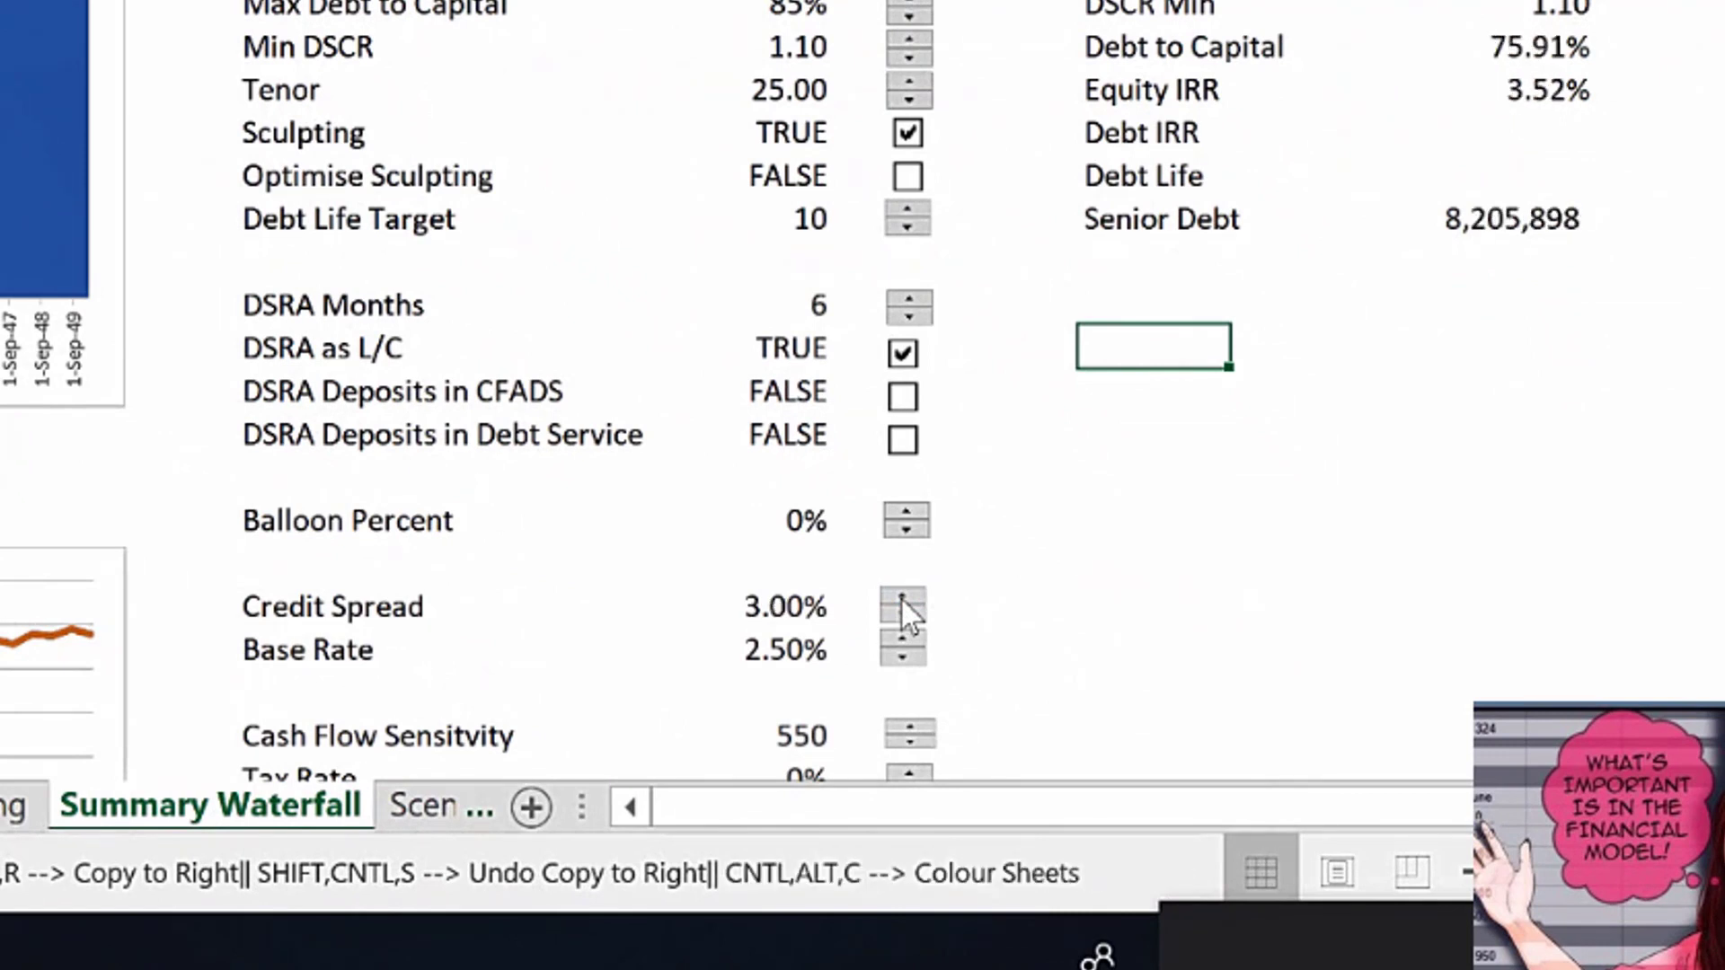
left_click(902, 600)
left_click(902, 600)
left_click(902, 600)
left_click(901, 600)
left_click(902, 600)
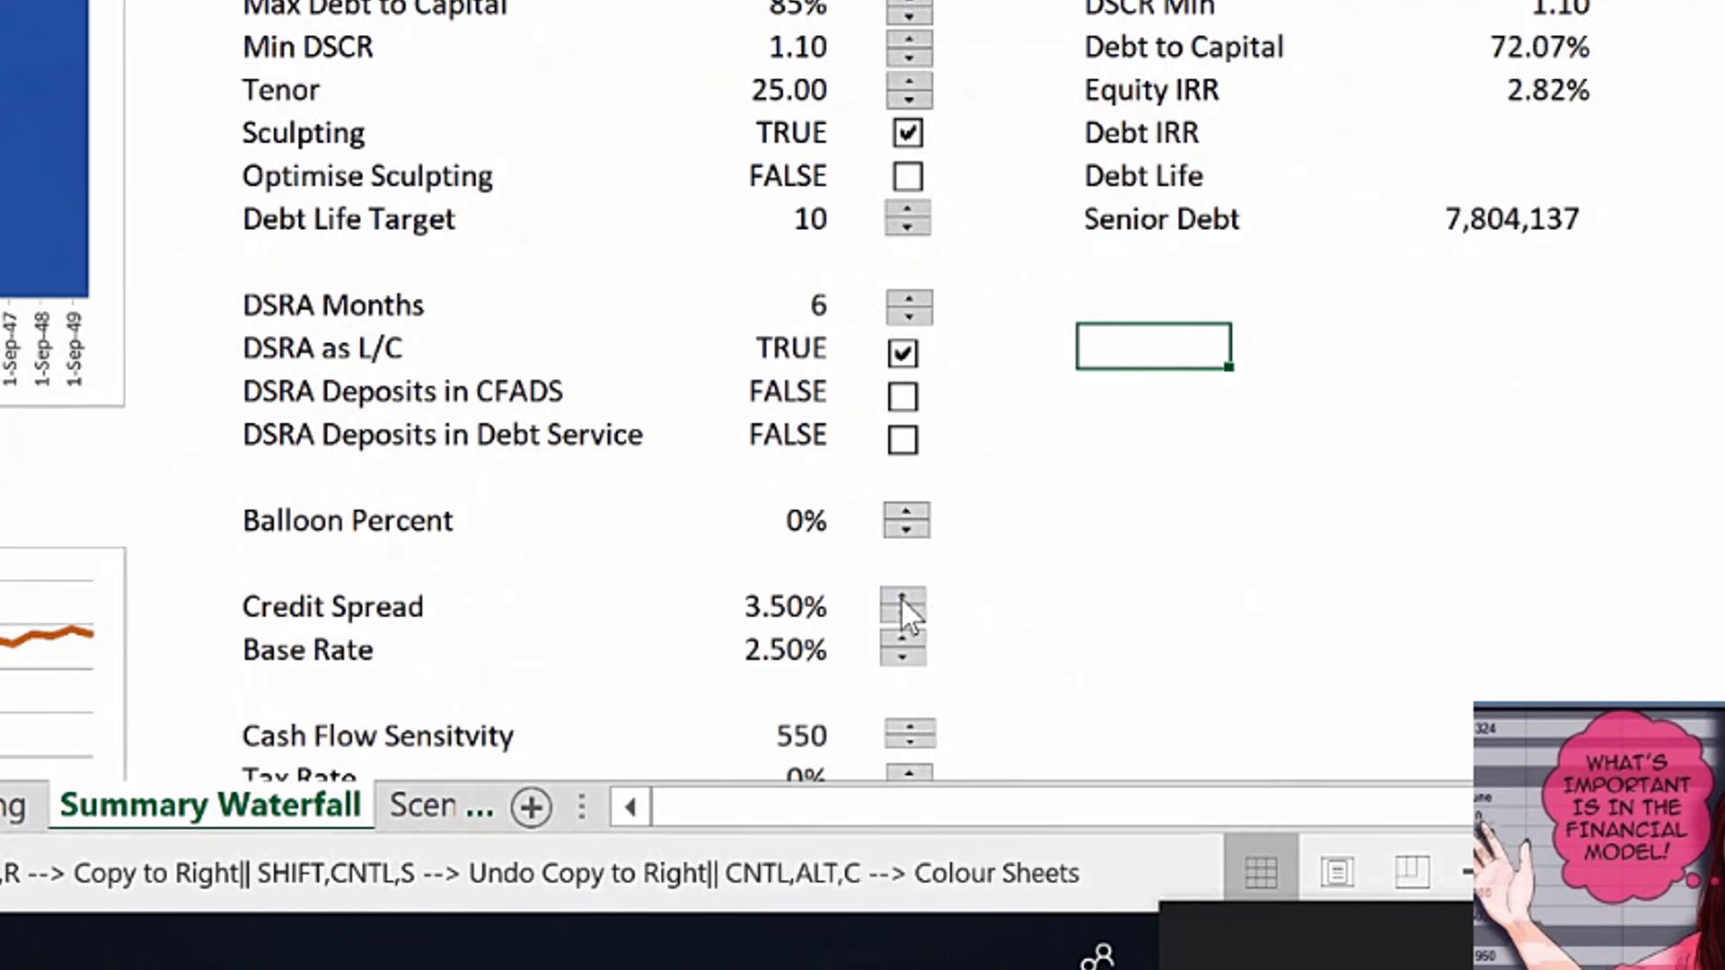
left_click(902, 600)
left_click(902, 600)
left_click(901, 600)
left_click(901, 600)
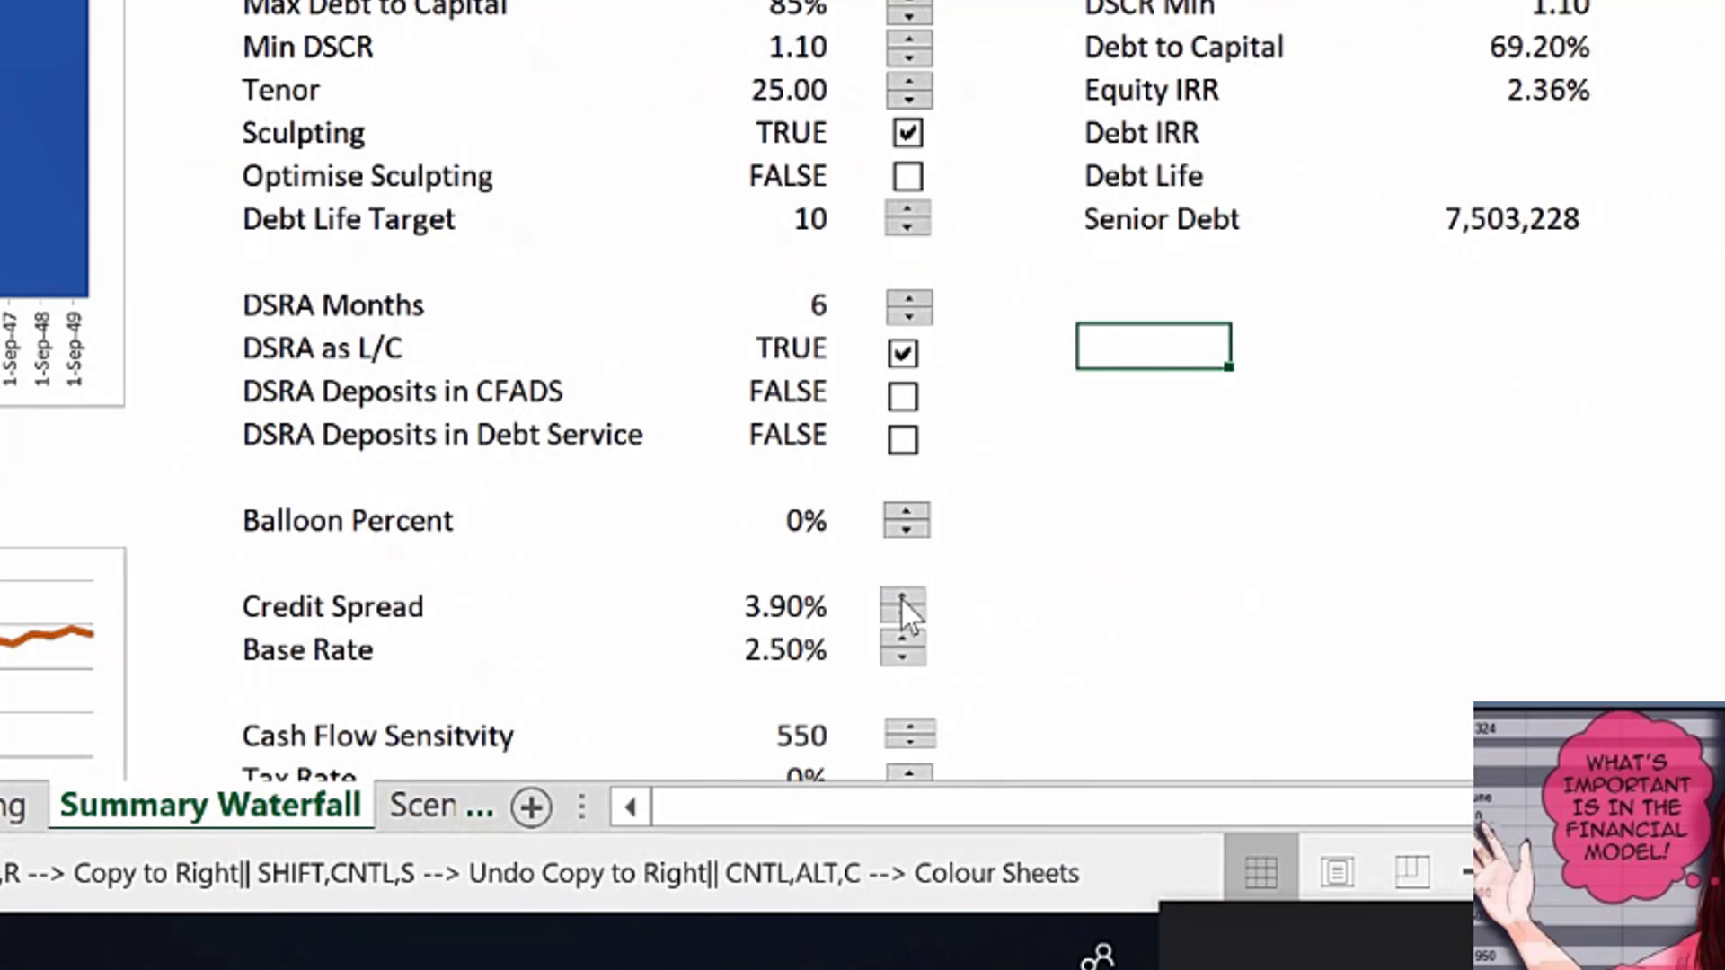
left_click(902, 600)
left_click(902, 600)
left_click(902, 600)
left_click(901, 600)
left_click(901, 600)
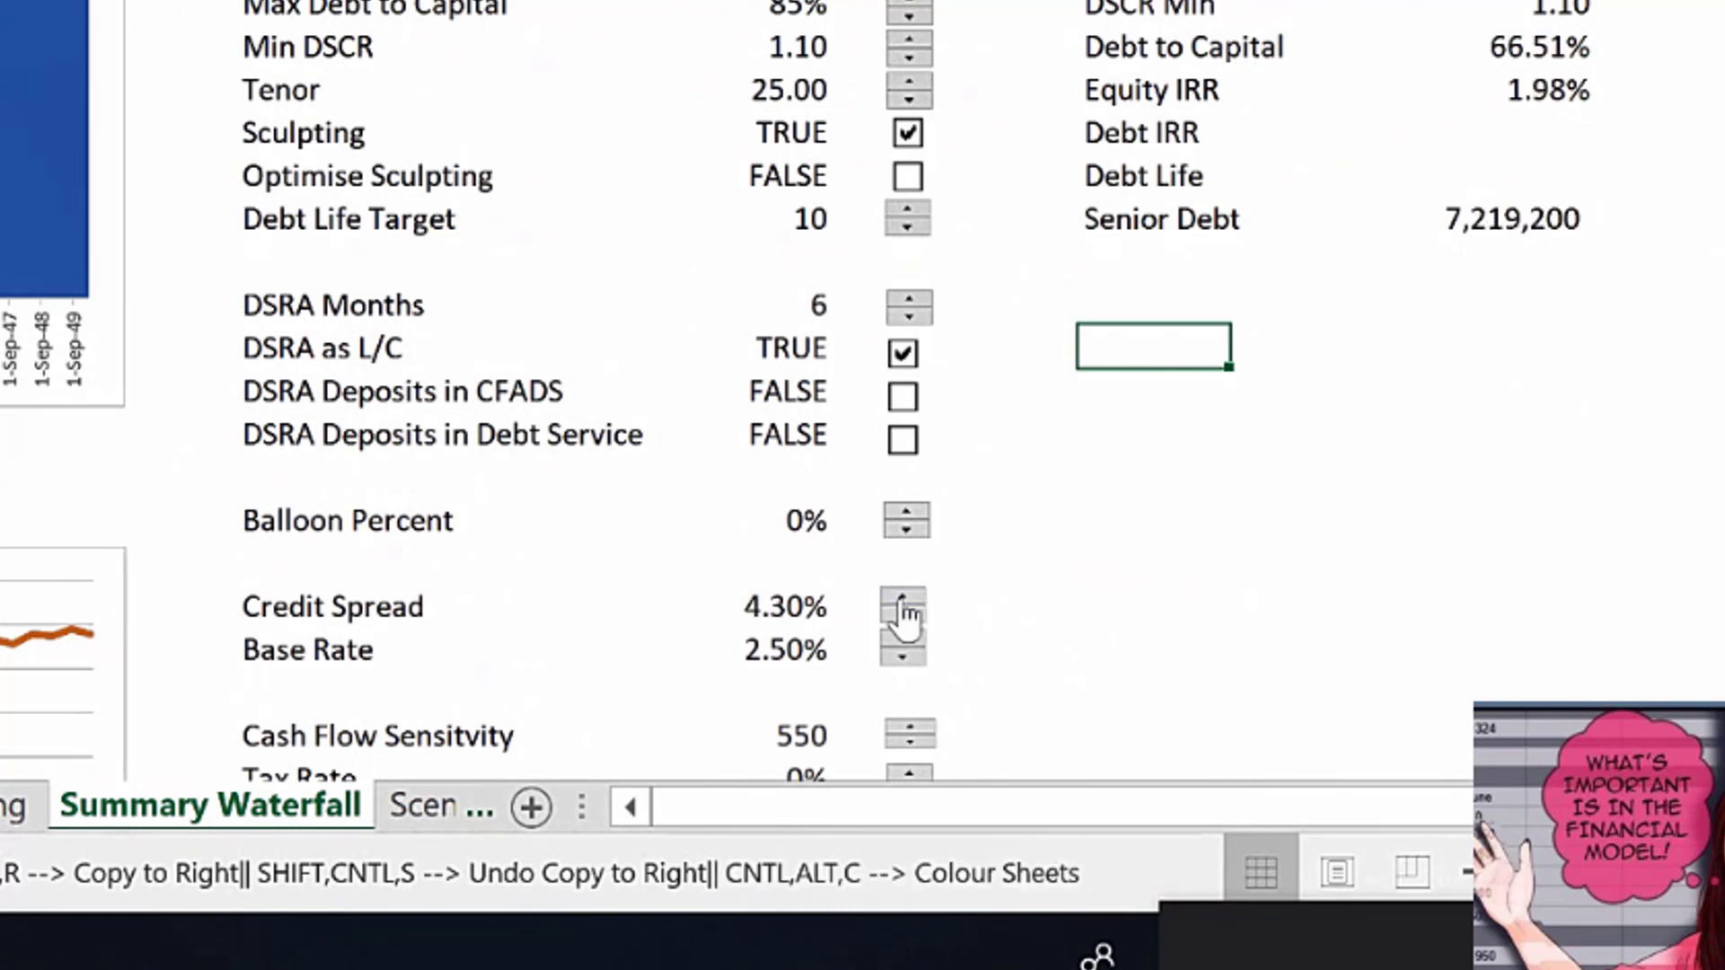
left_click(902, 600)
left_click(901, 600)
left_click(902, 600)
left_click(902, 600)
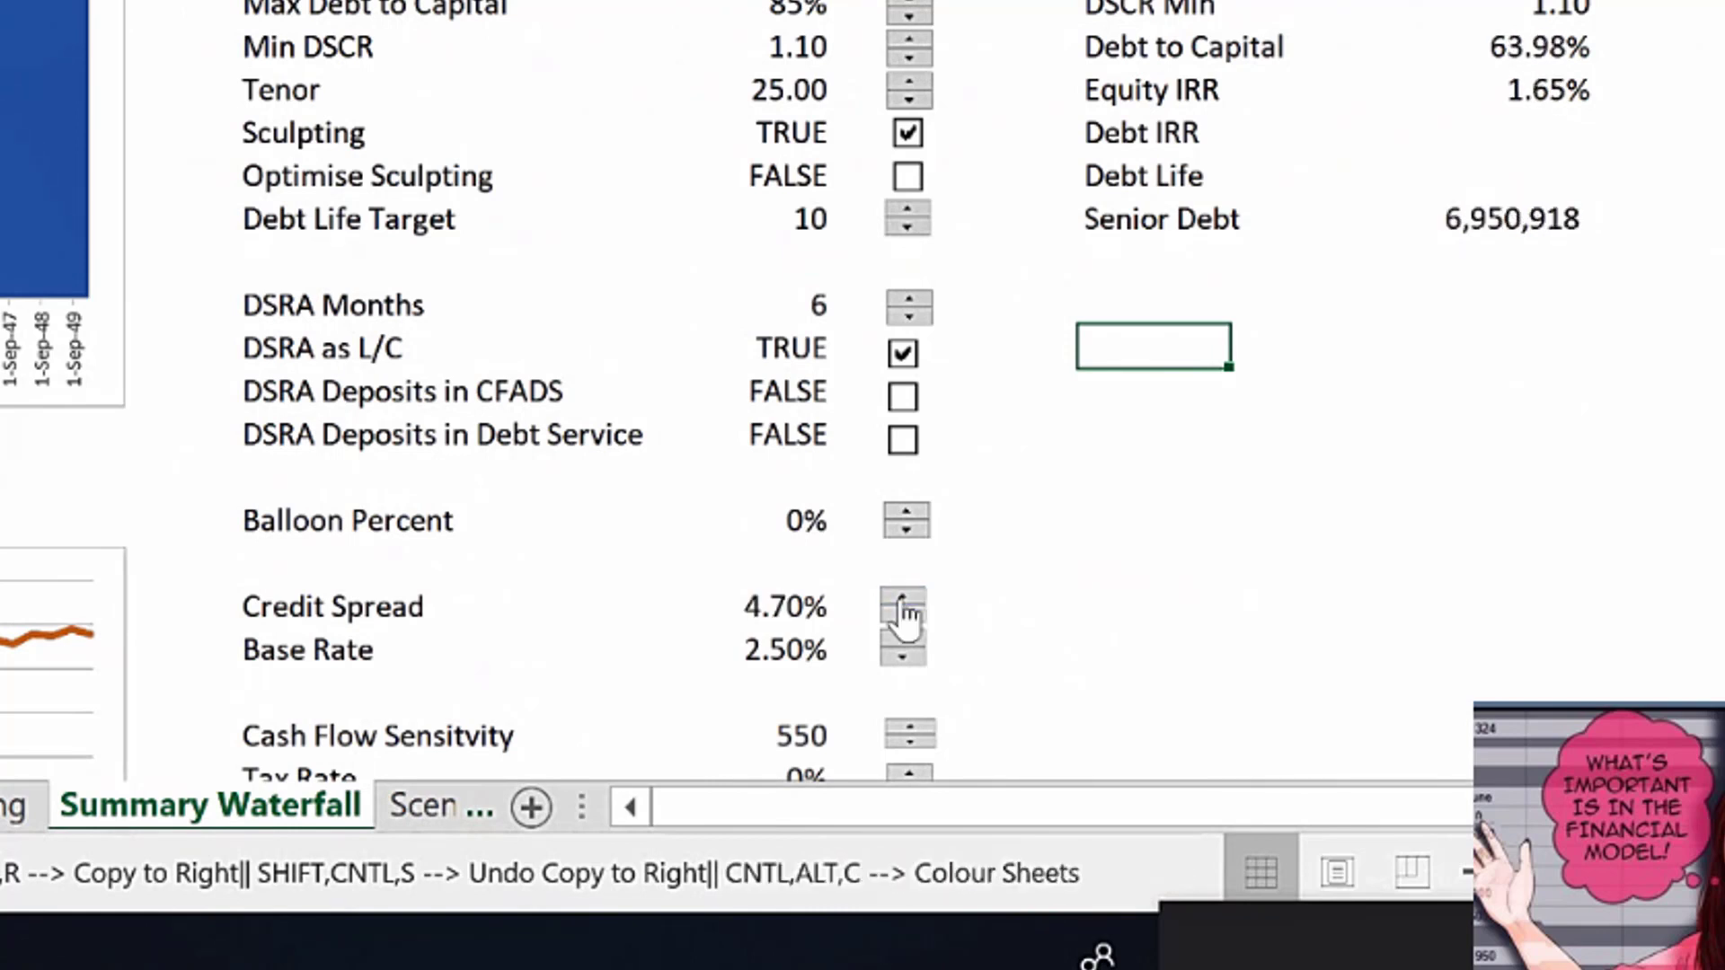
left_click(902, 600)
left_click(901, 600)
left_click(902, 600)
left_click(902, 598)
left_click(902, 597)
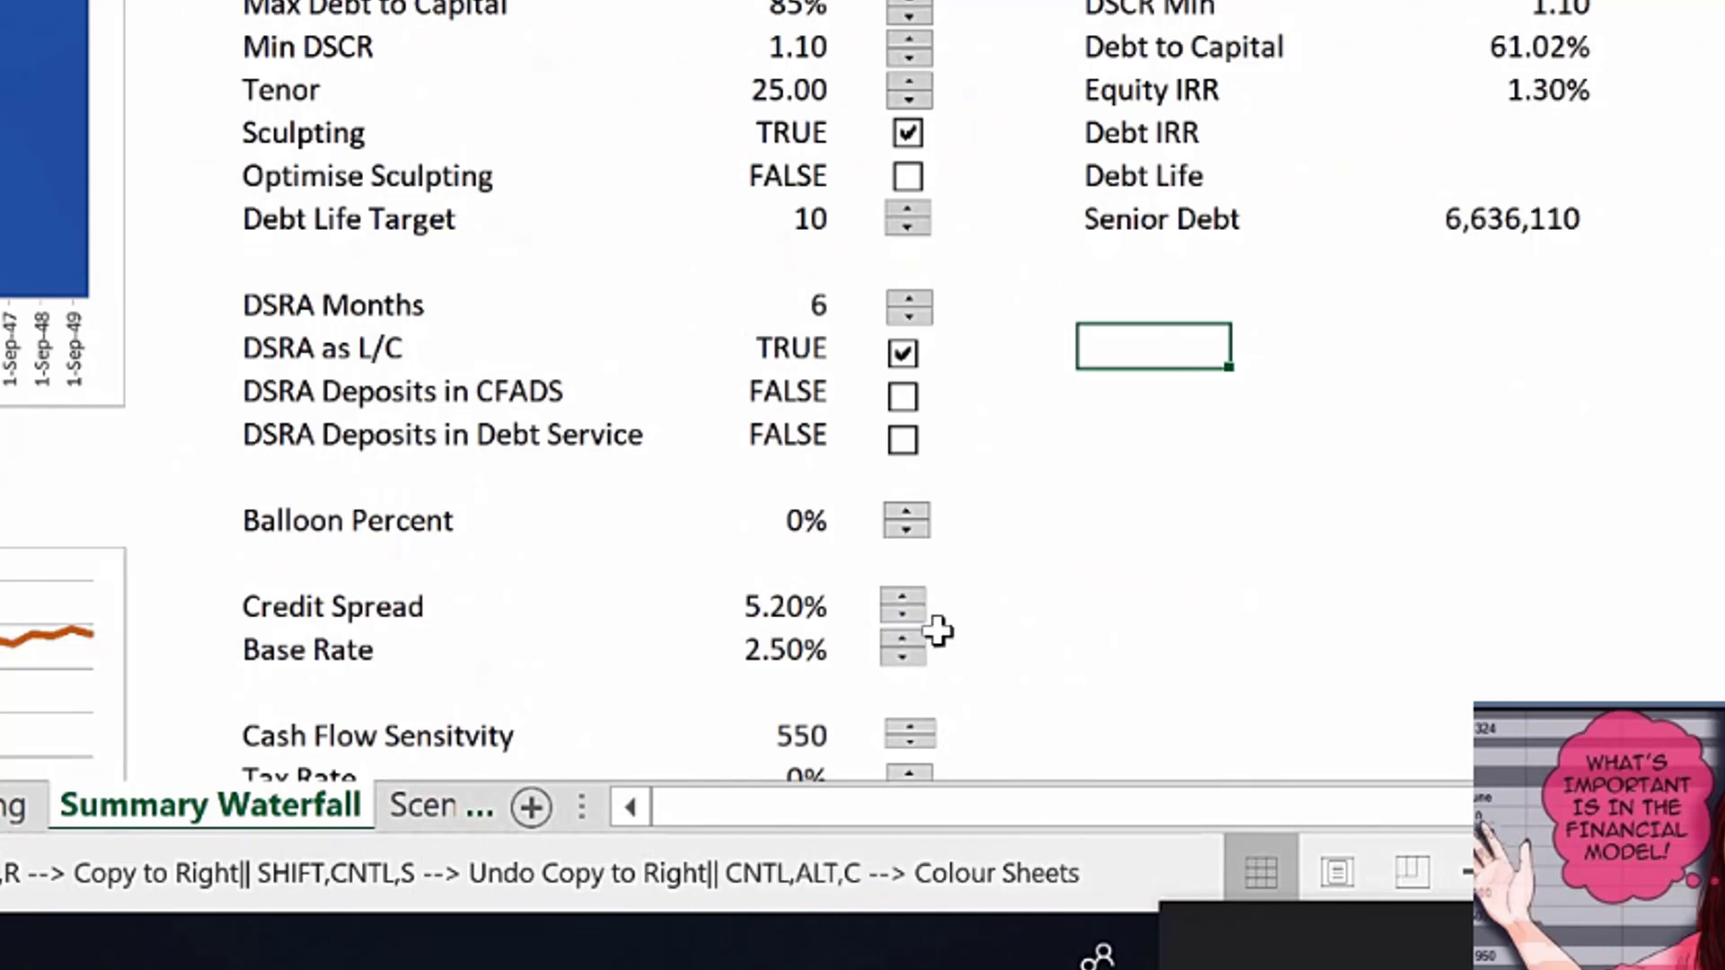
left_click(898, 614)
left_click(898, 616)
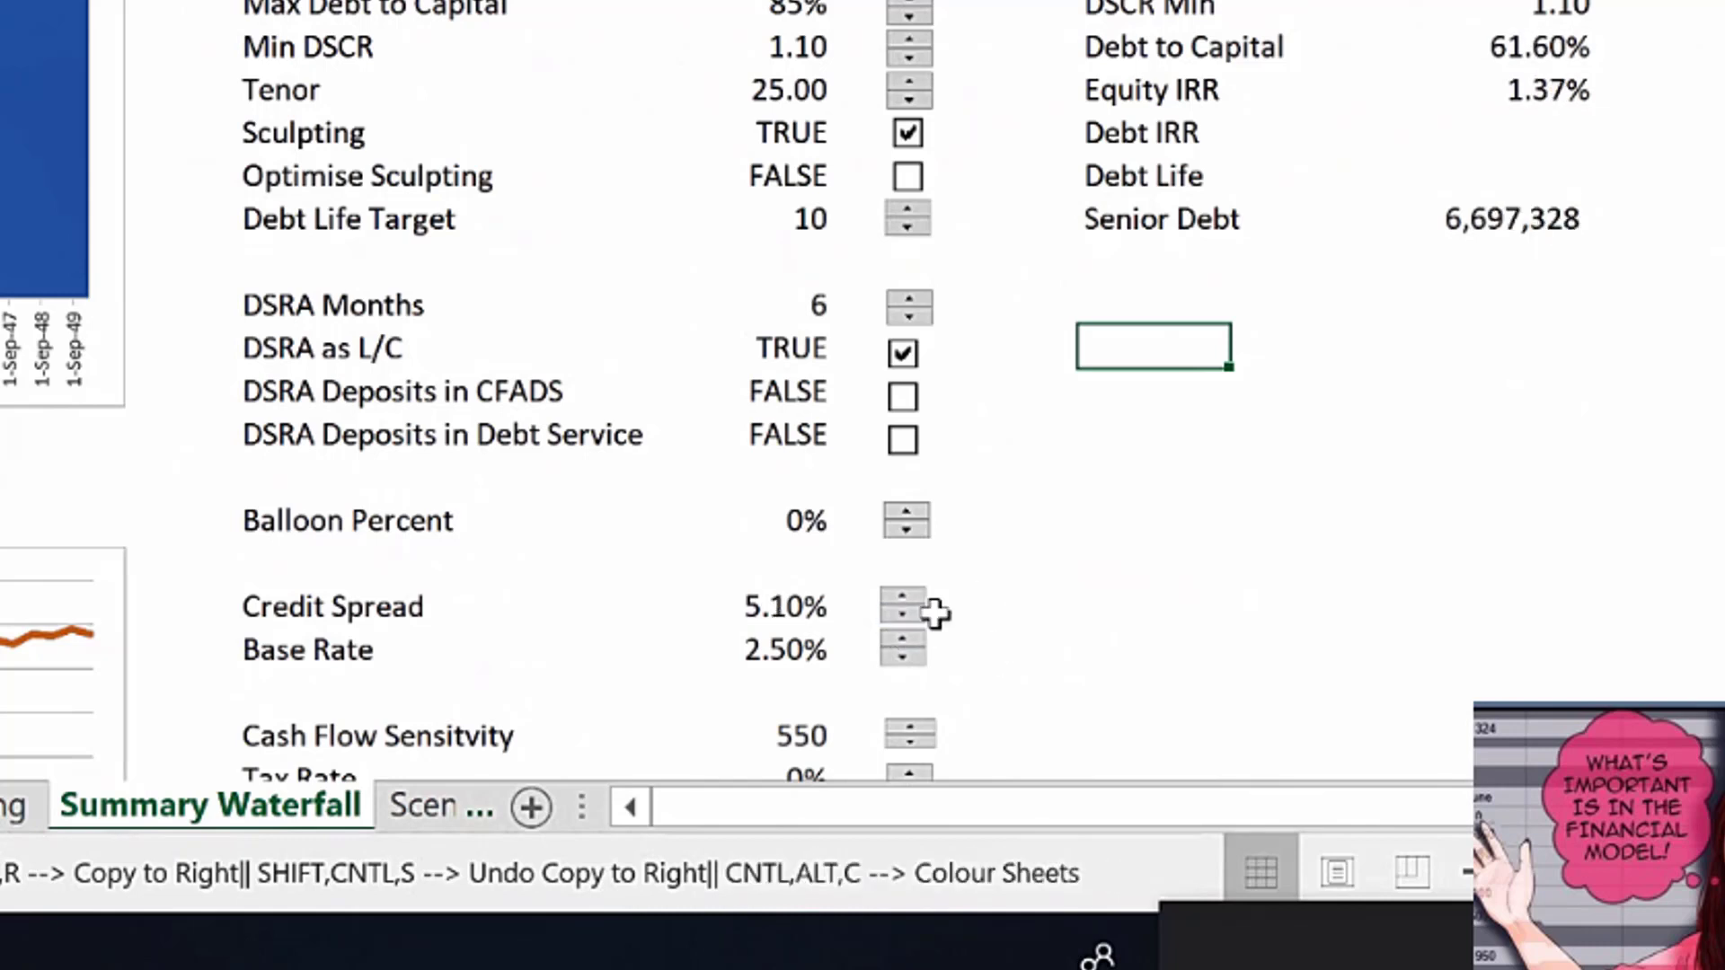
left_click(997, 598)
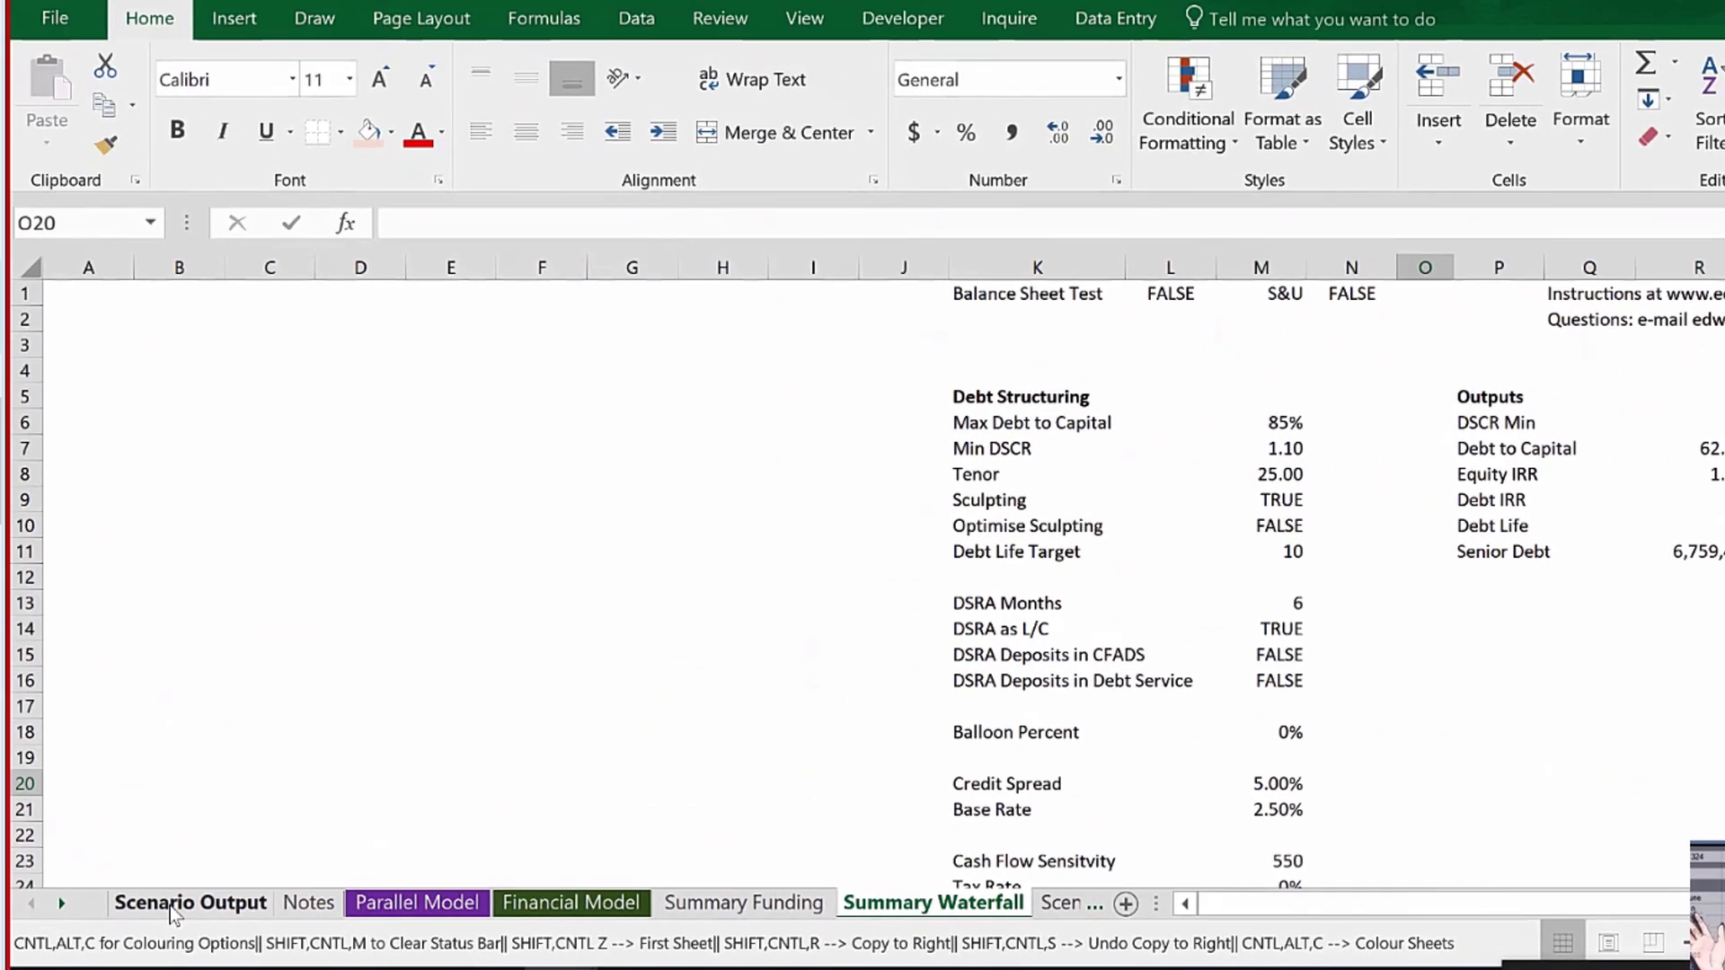
Run Copy Scenario from the Summary Waterfall sheet and record the current results as a scenario named Increased credit spread.
left_click(173, 905)
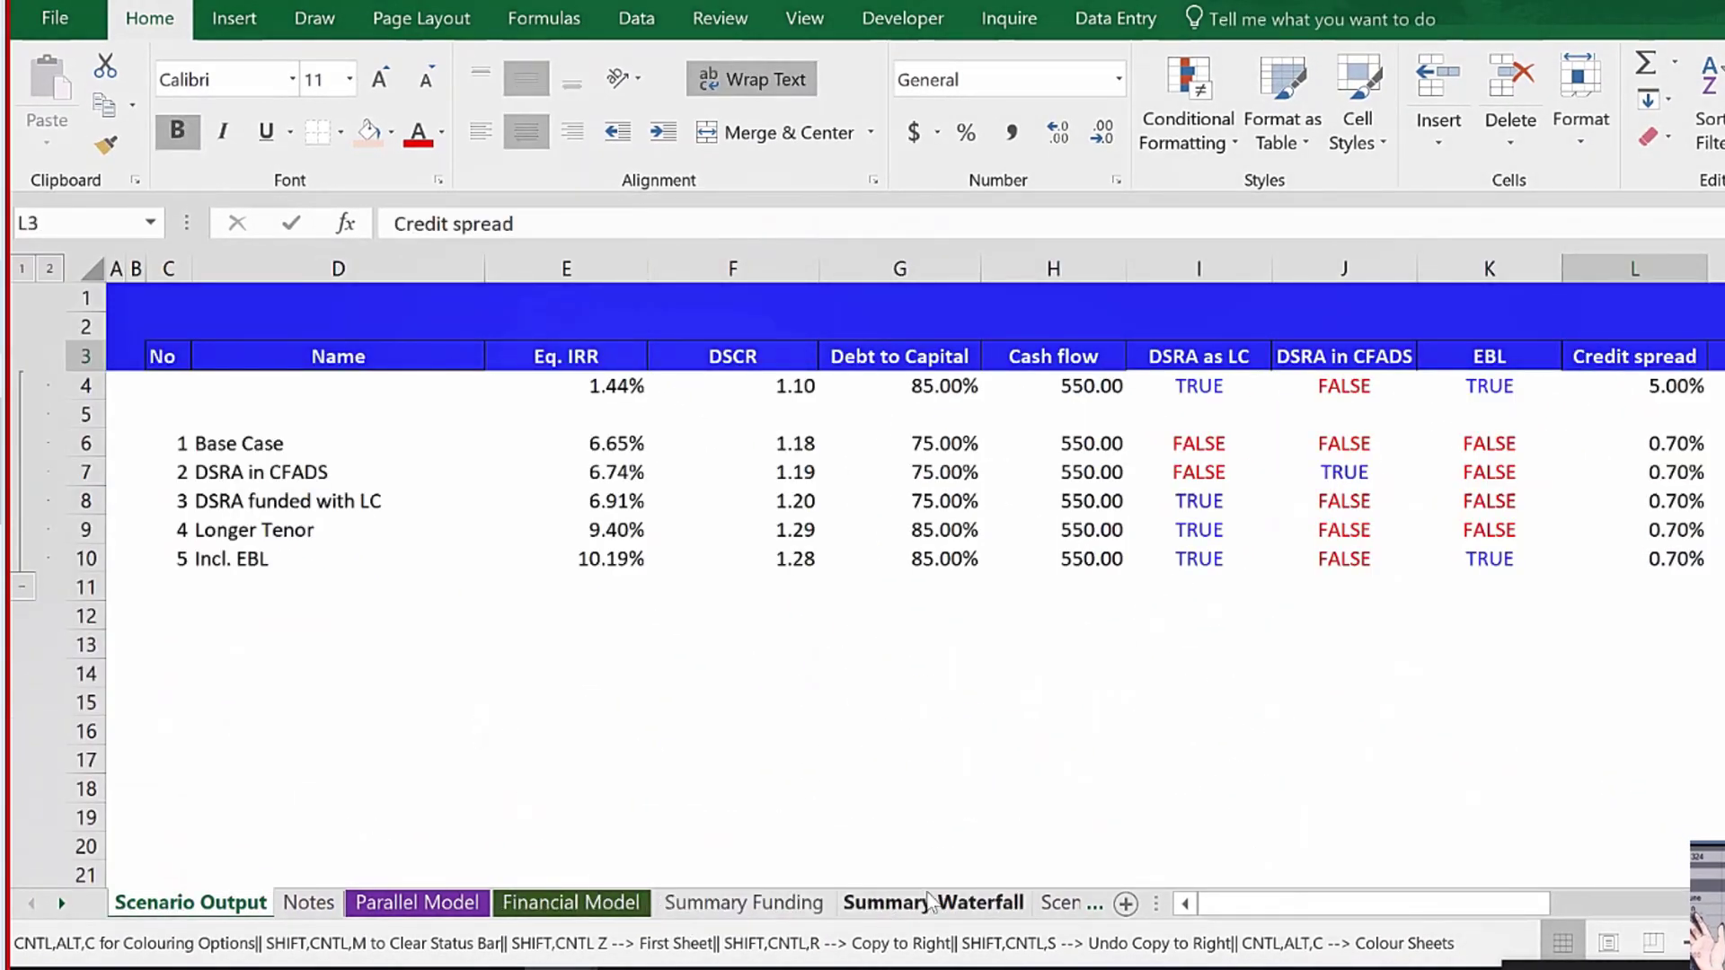
left_click(931, 901)
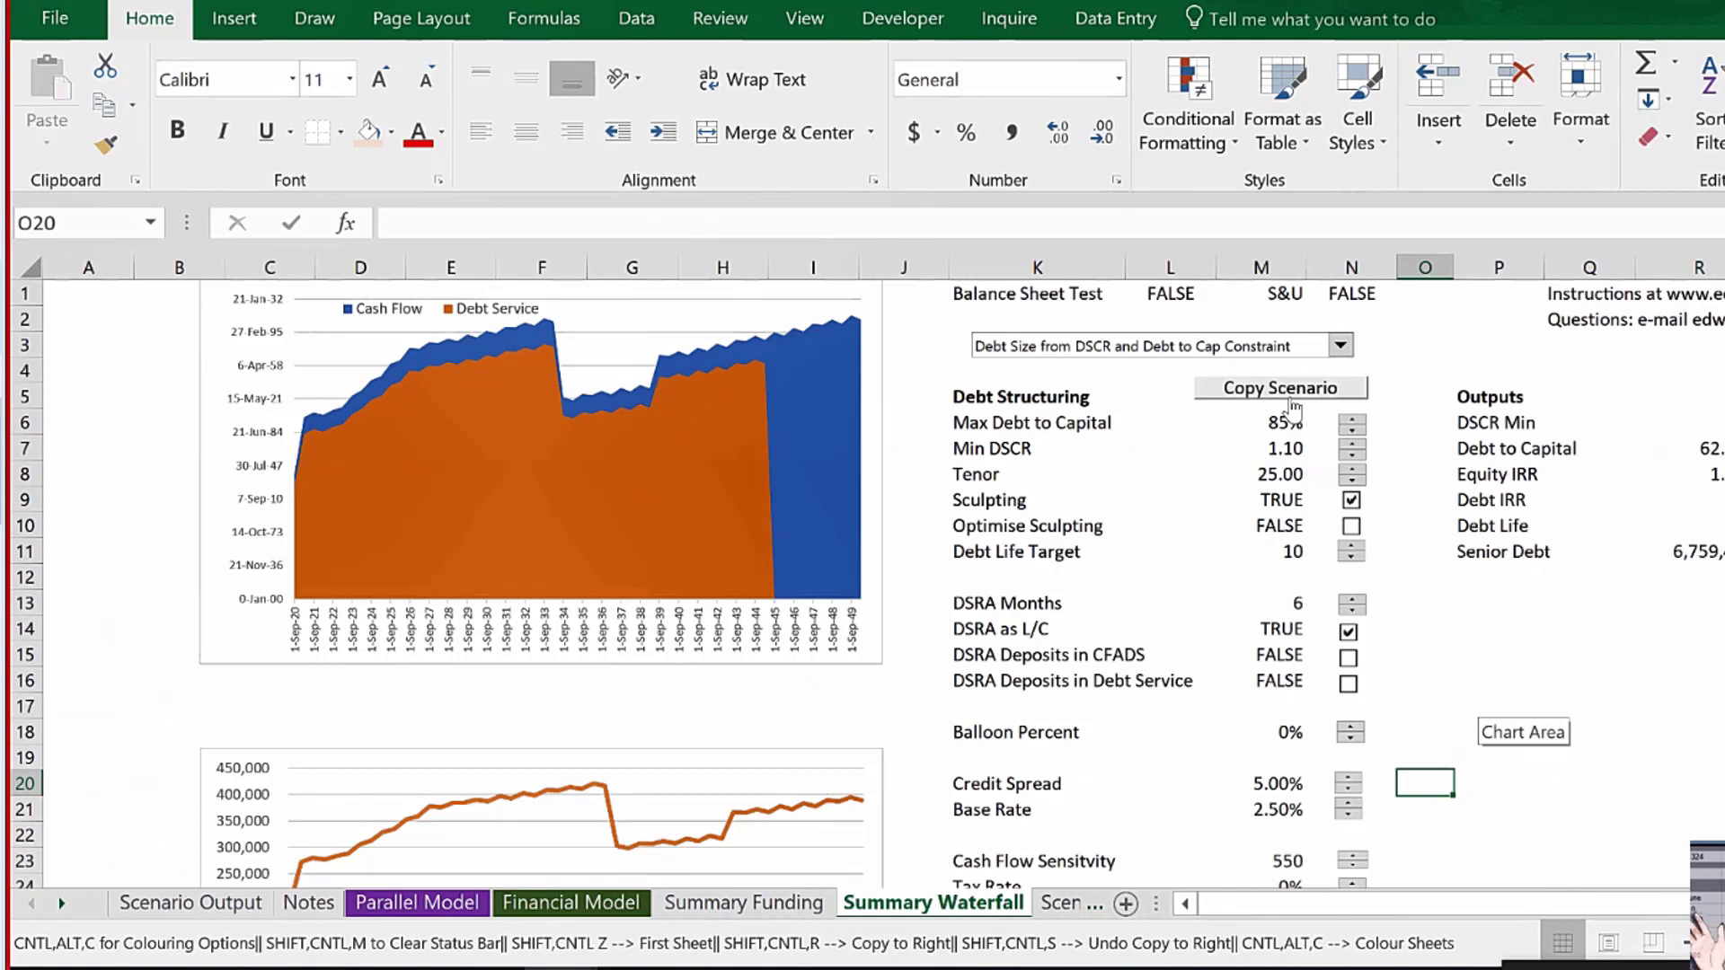
left_click(1291, 399)
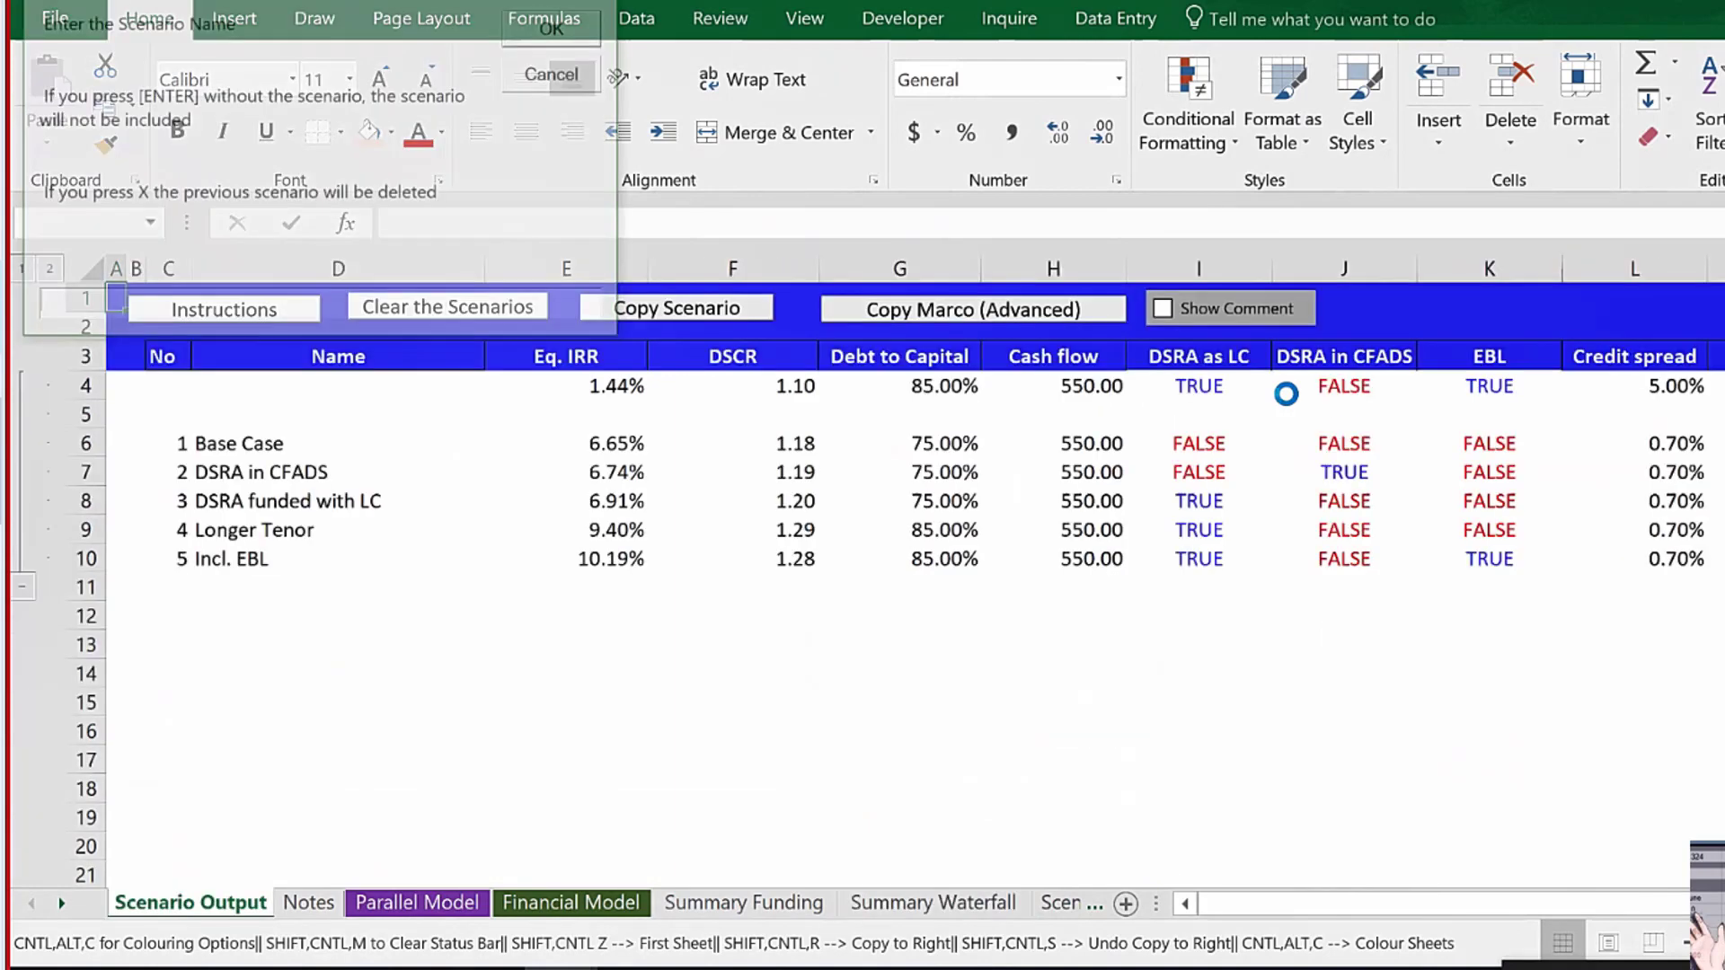
type("Increased ")
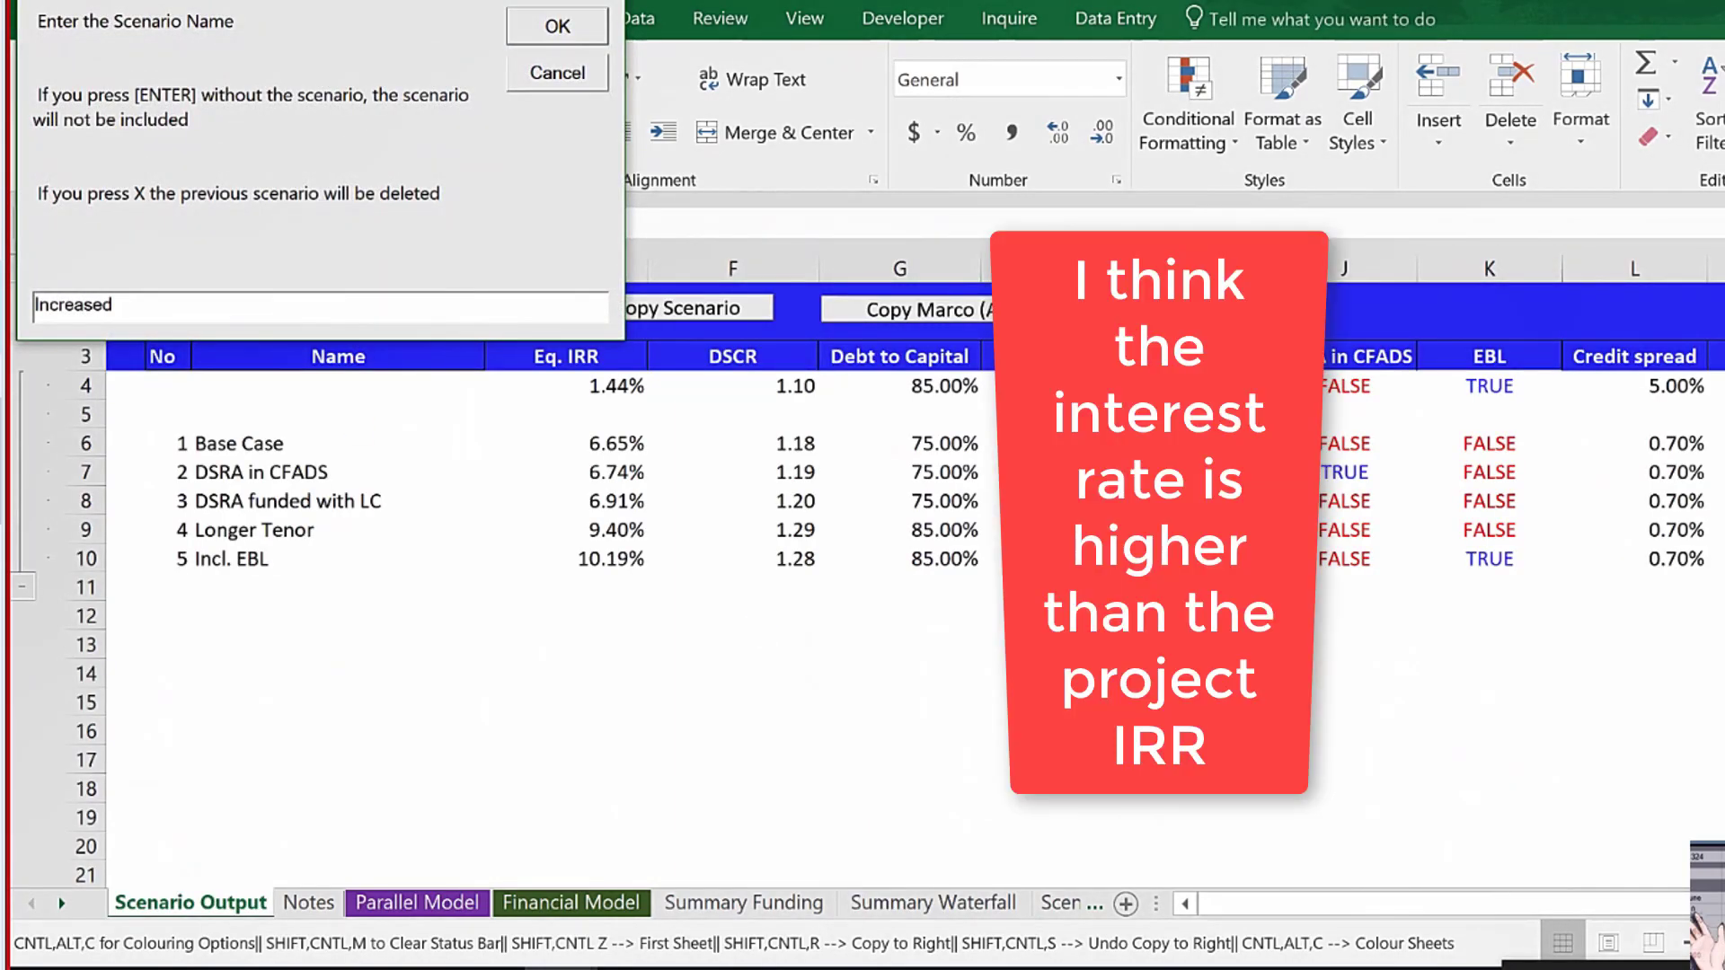
type("credit spread")
key("Return")
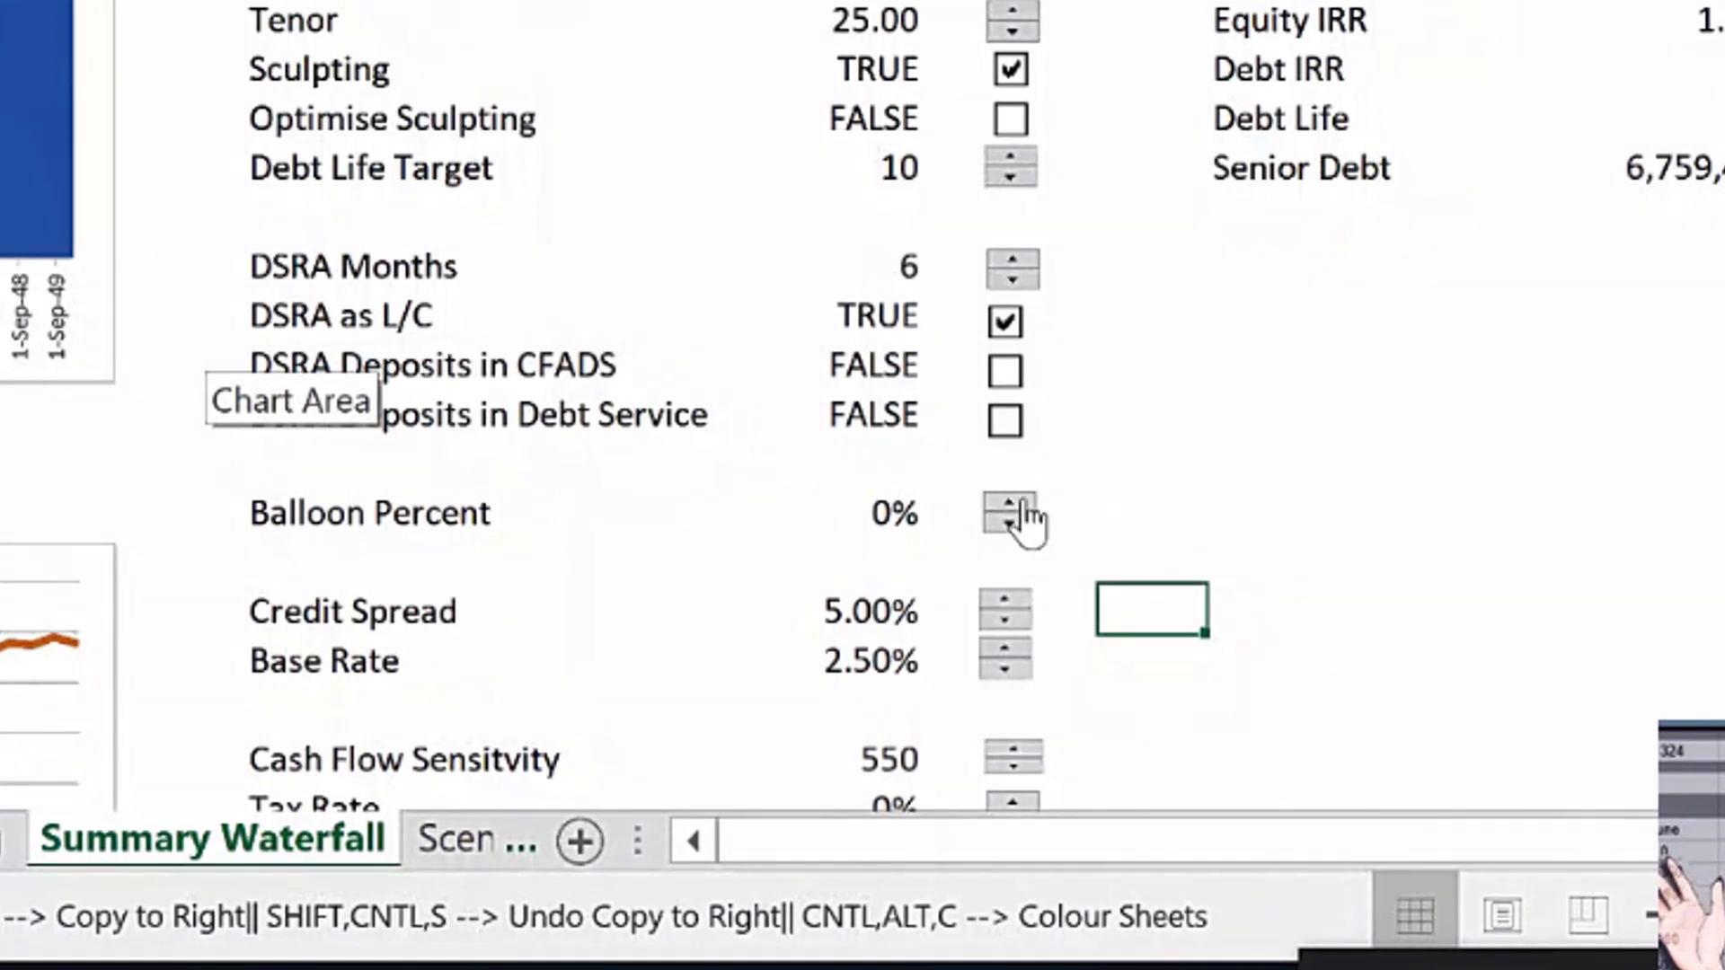
Set the Balloon Percent on the Summary Waterfall sheet to 10%.
left_click(1012, 504)
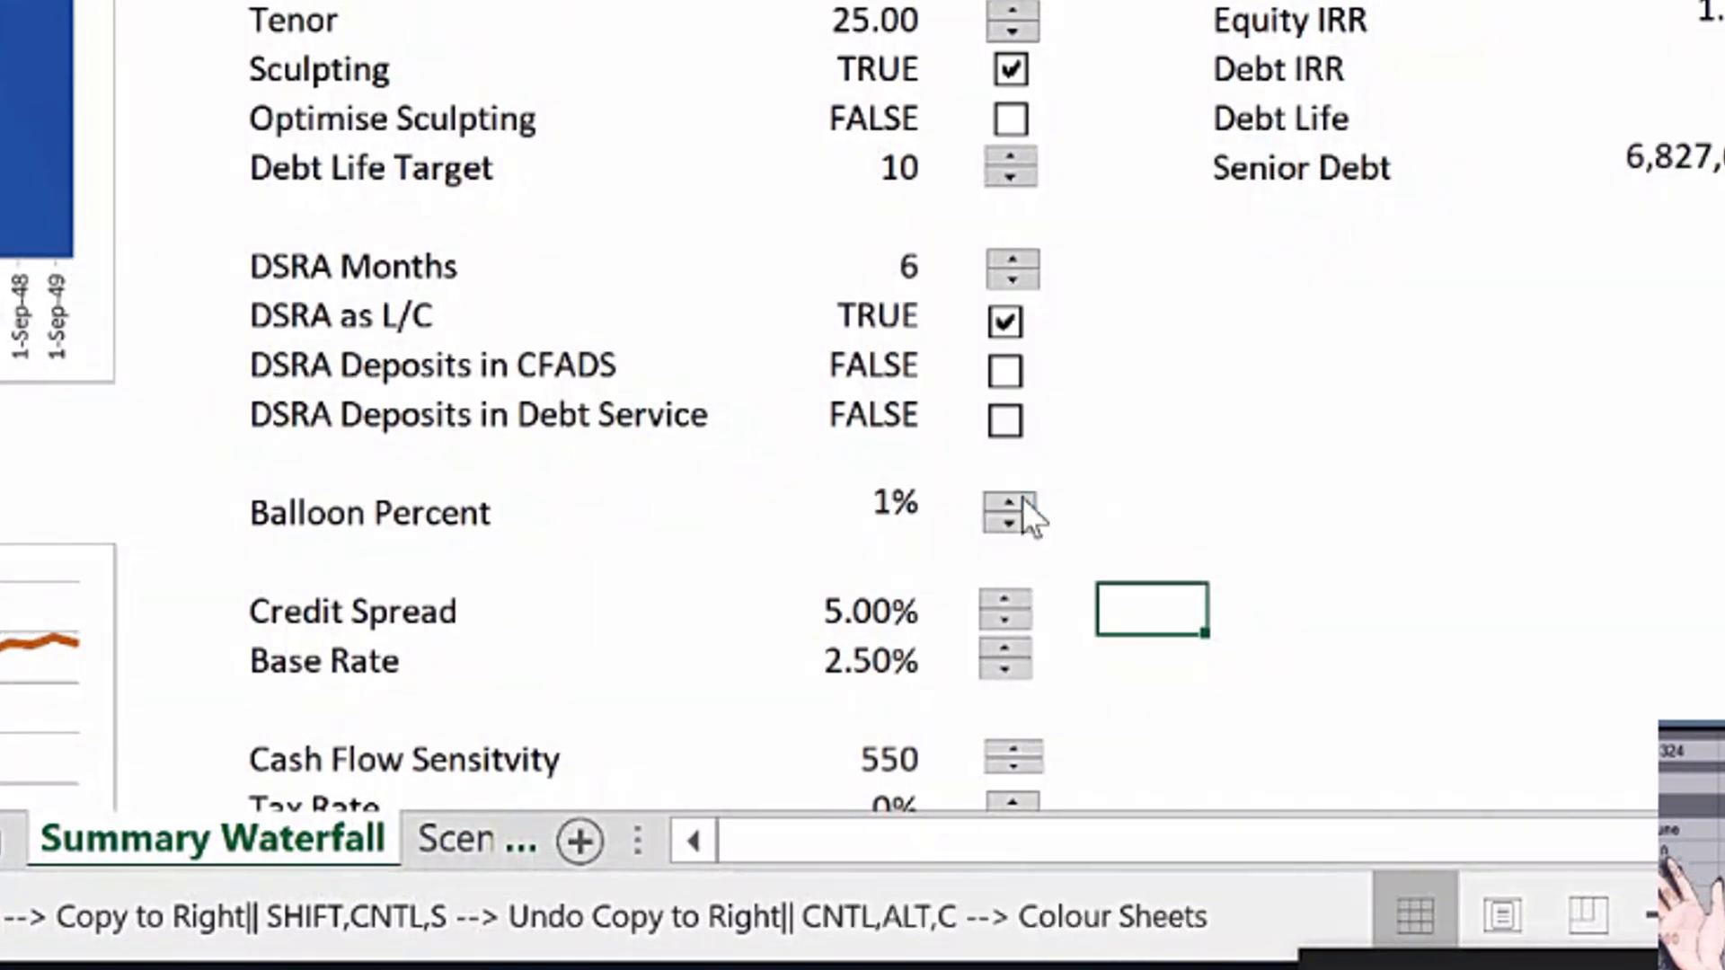
left_click(1011, 504)
left_click(1012, 504)
left_click(1012, 504)
left_click(1011, 504)
left_click(1012, 504)
left_click(1021, 499)
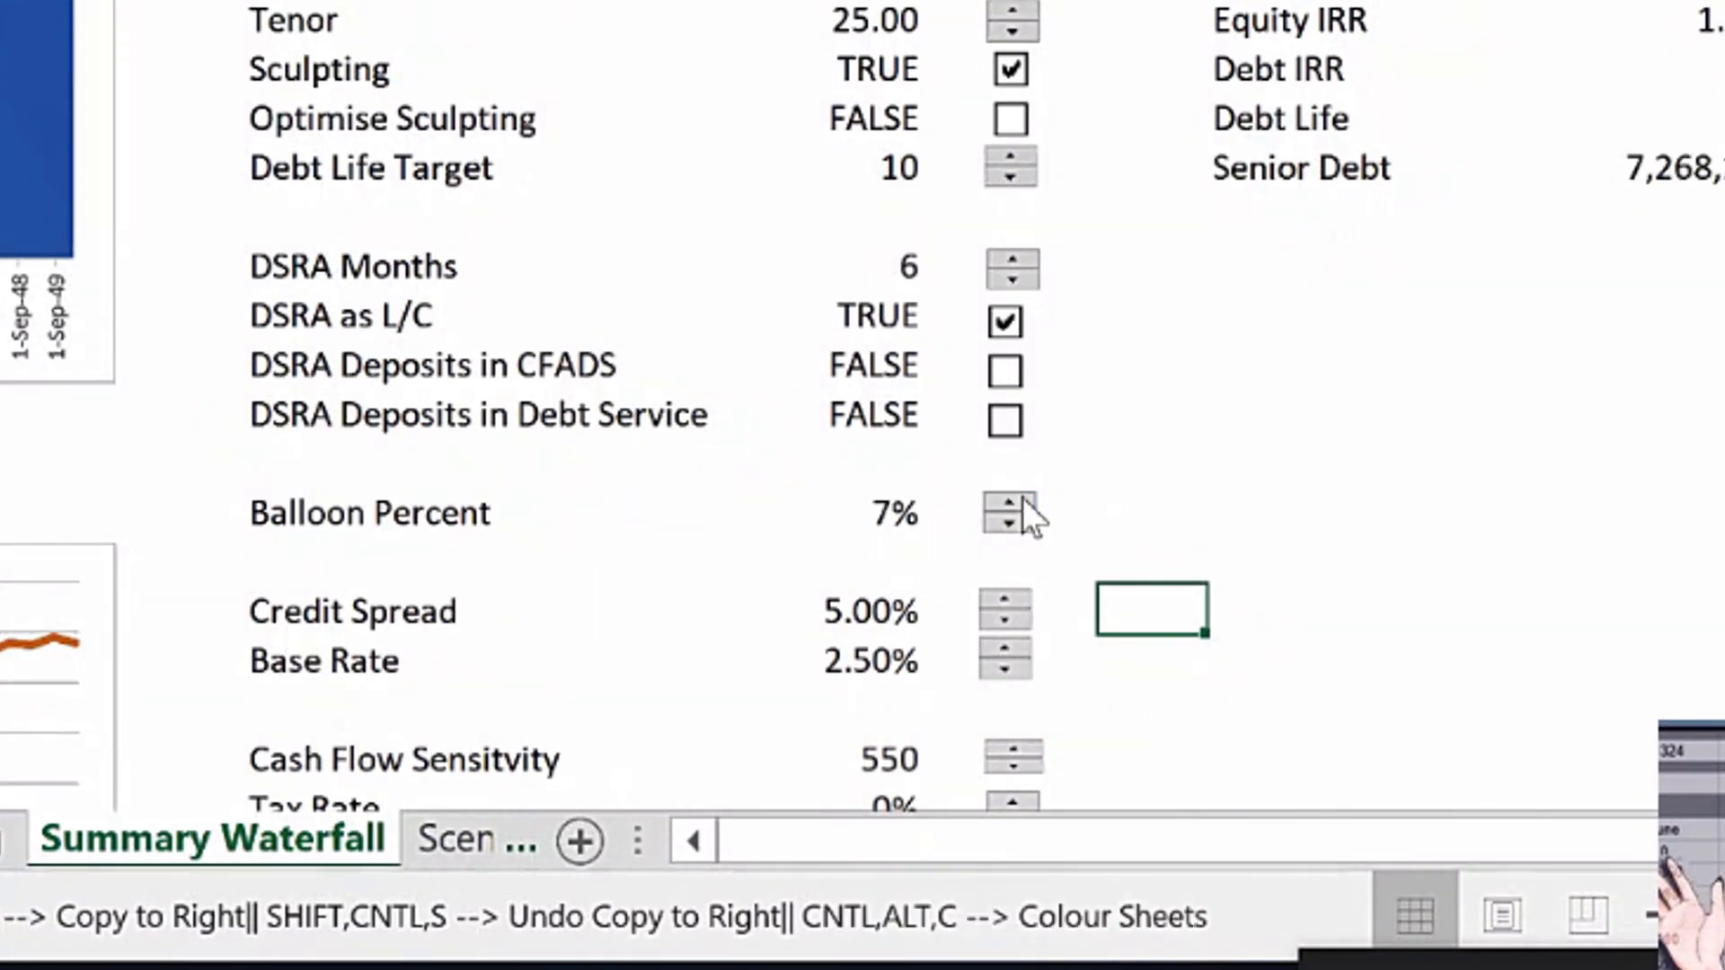
left_click(1021, 499)
left_click(1021, 500)
left_click(1021, 499)
left_click(1321, 526)
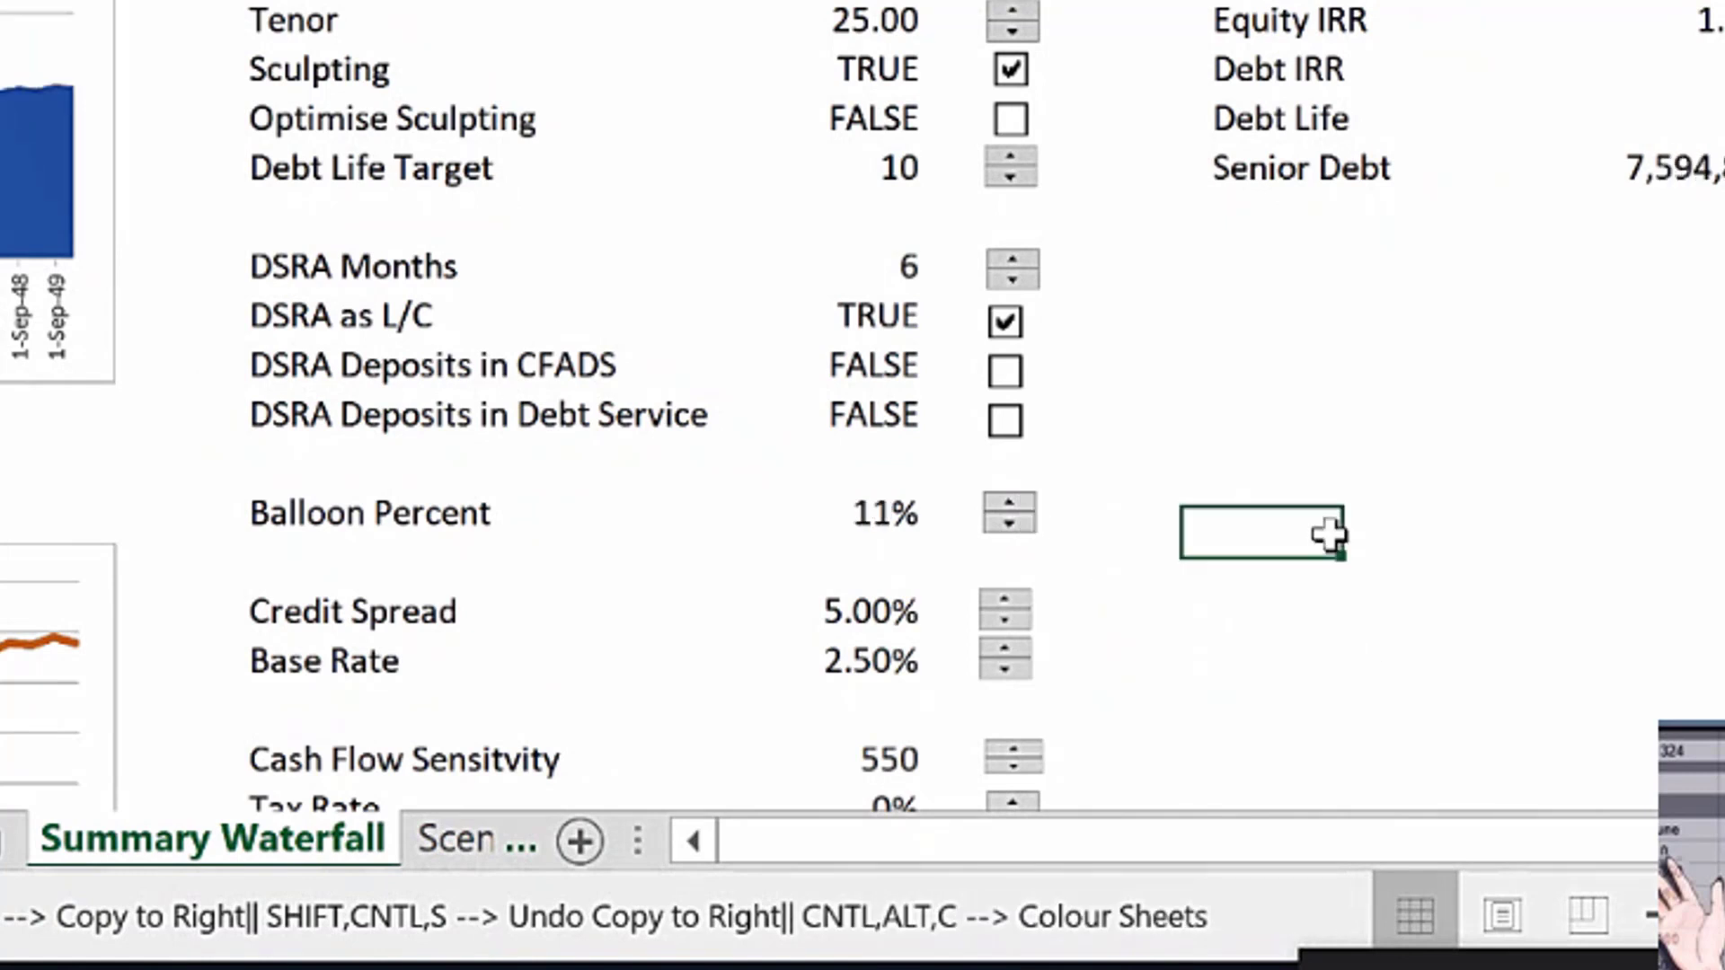
key("ctrl+z")
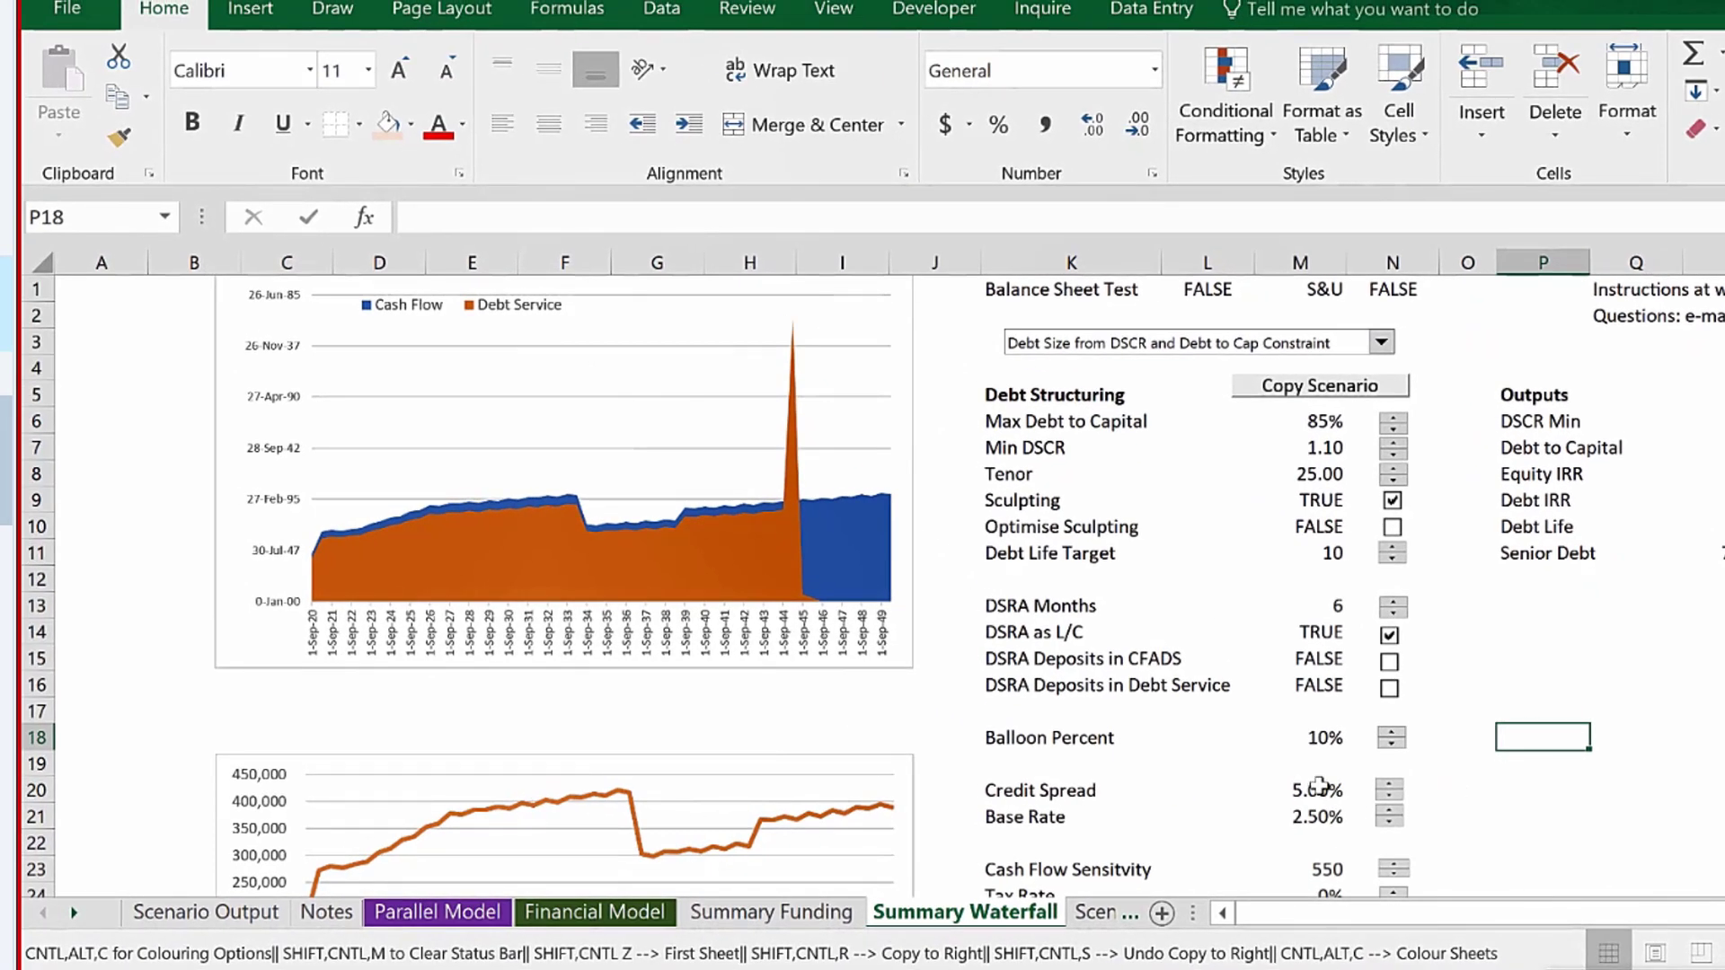
Lower the Balloon Percent on the Summary Waterfall sheet to 0%.
left_click(1397, 744)
left_click(1402, 743)
left_click(1401, 743)
left_click(1402, 743)
left_click(1401, 743)
left_click(1401, 743)
left_click(1402, 744)
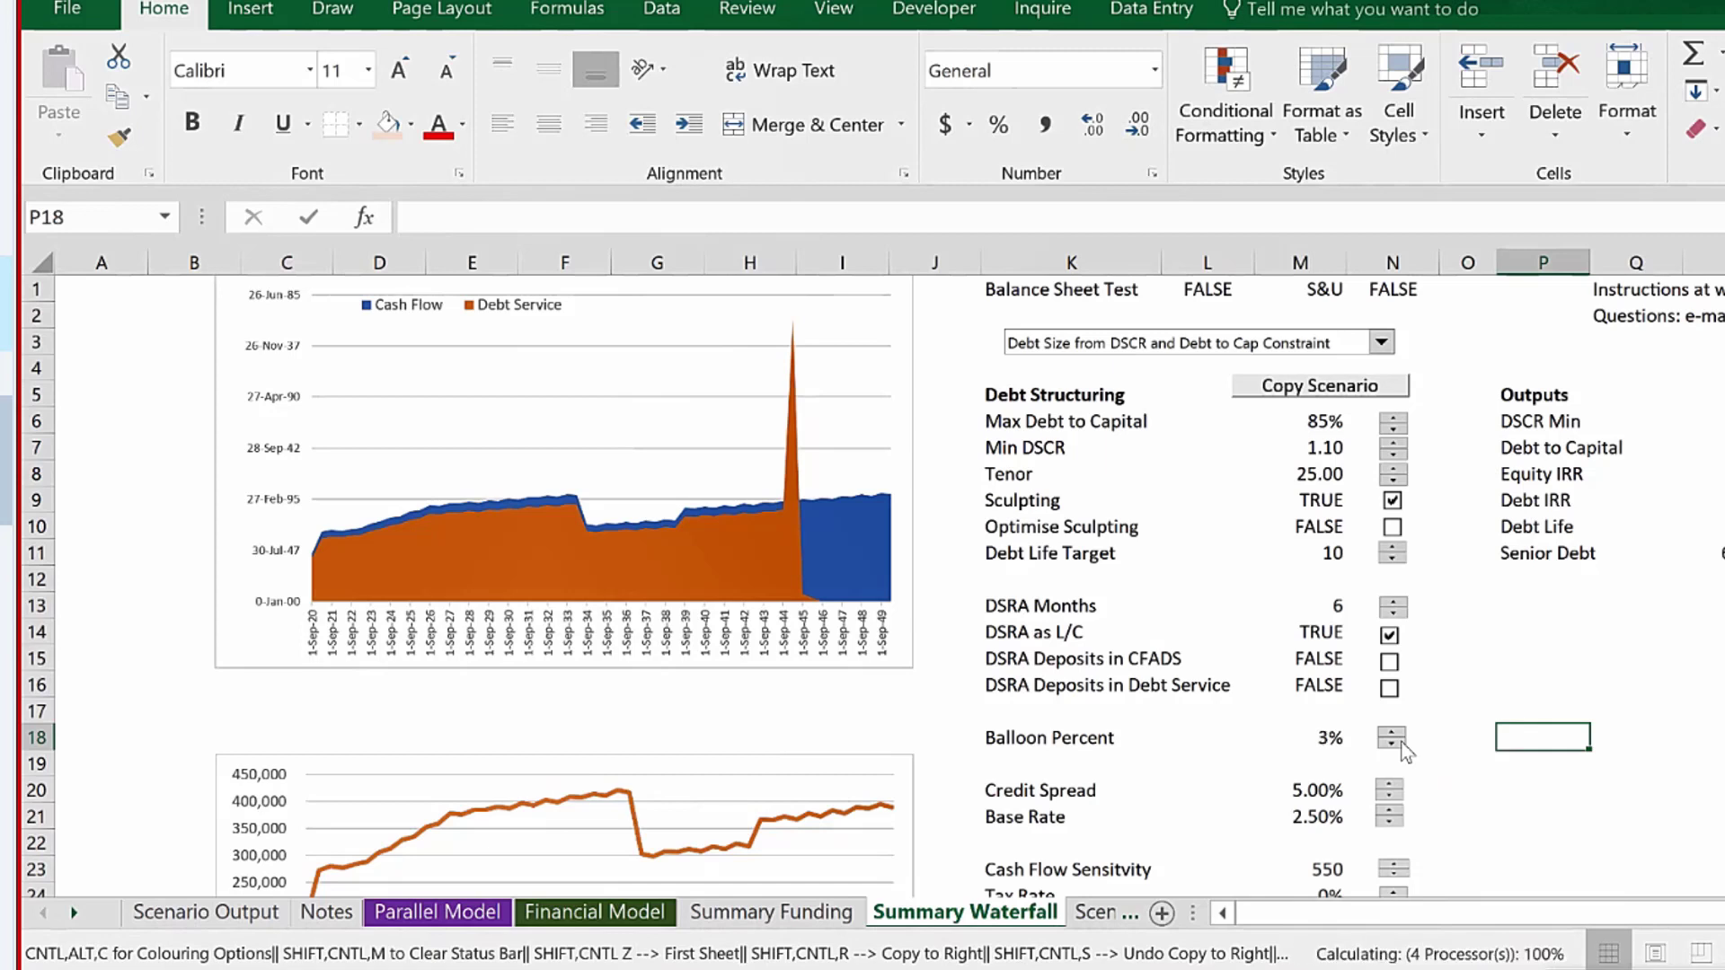
left_click(1401, 743)
left_click(1401, 743)
left_click(1402, 744)
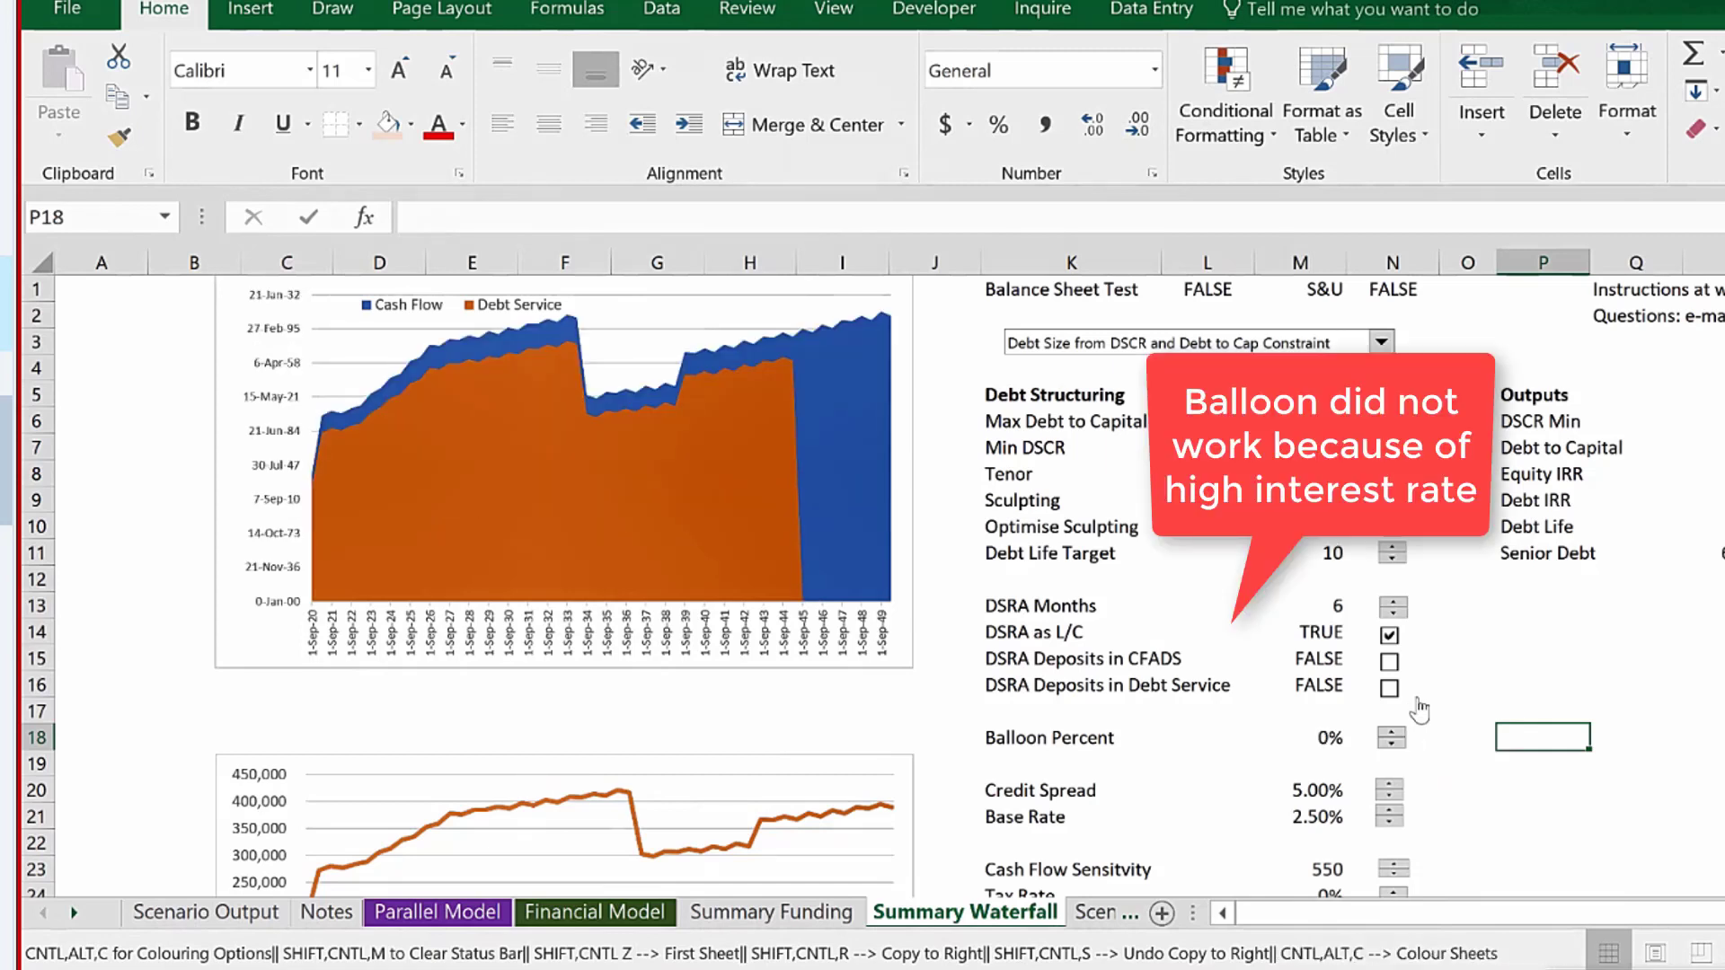
left_click(1462, 667)
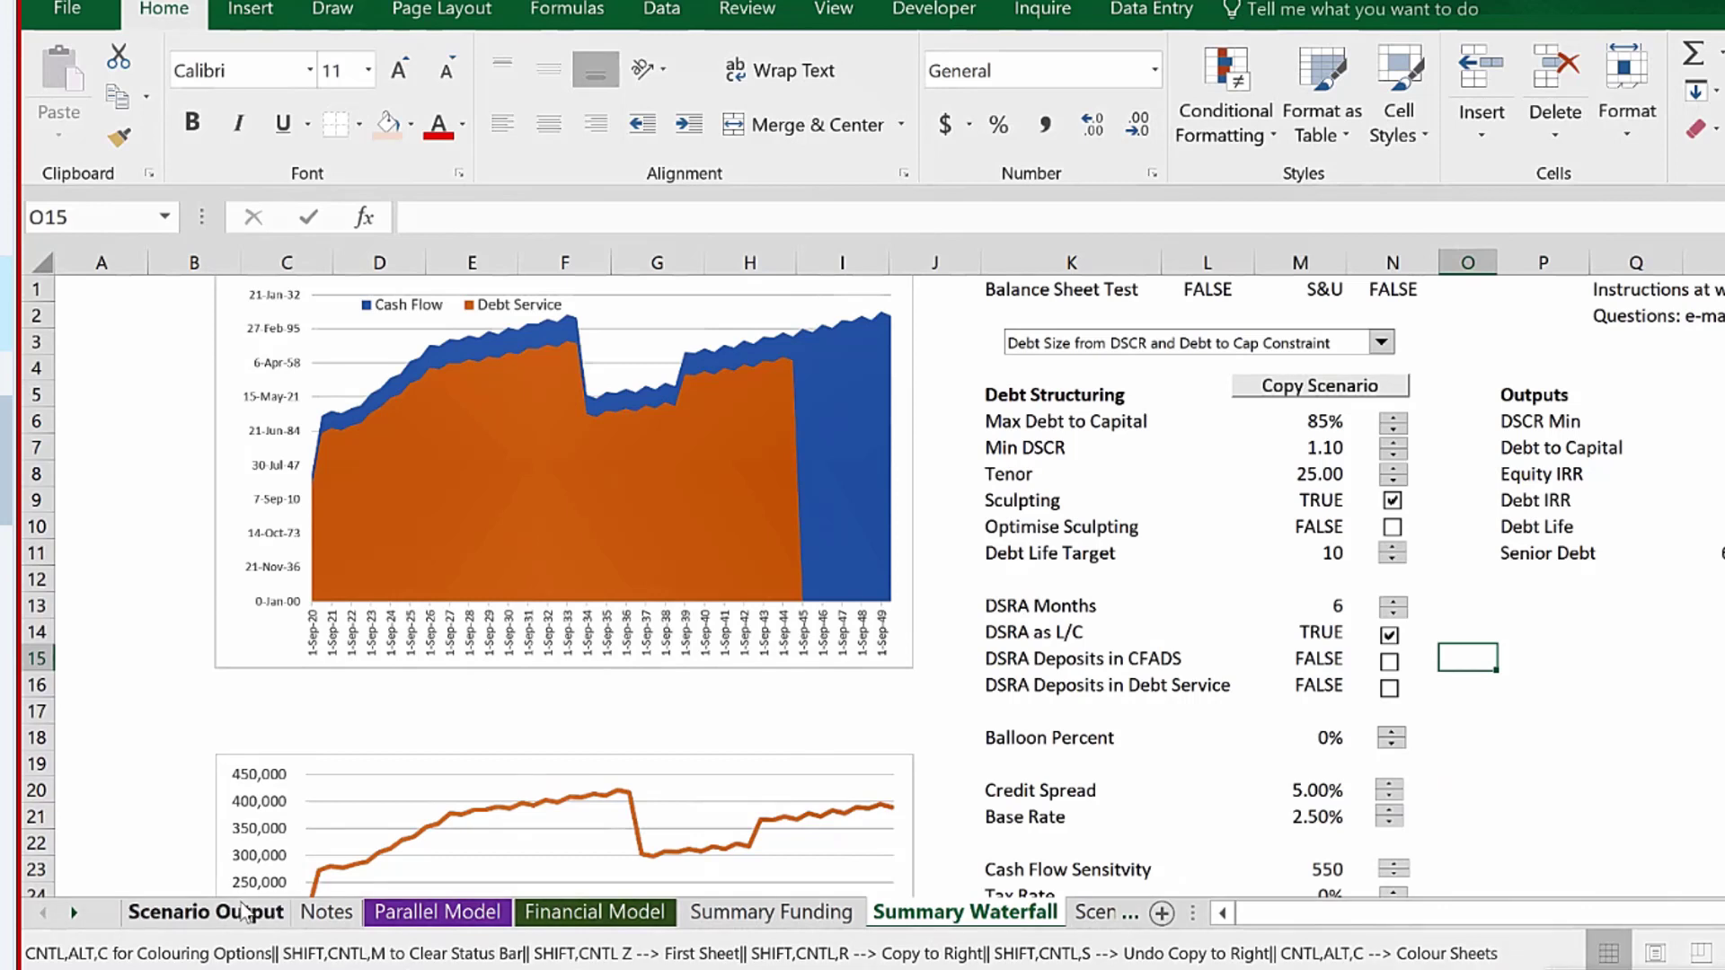
Remove the row grouping from rows 4 to 12 on the Scenario Output sheet.
left_click(242, 911)
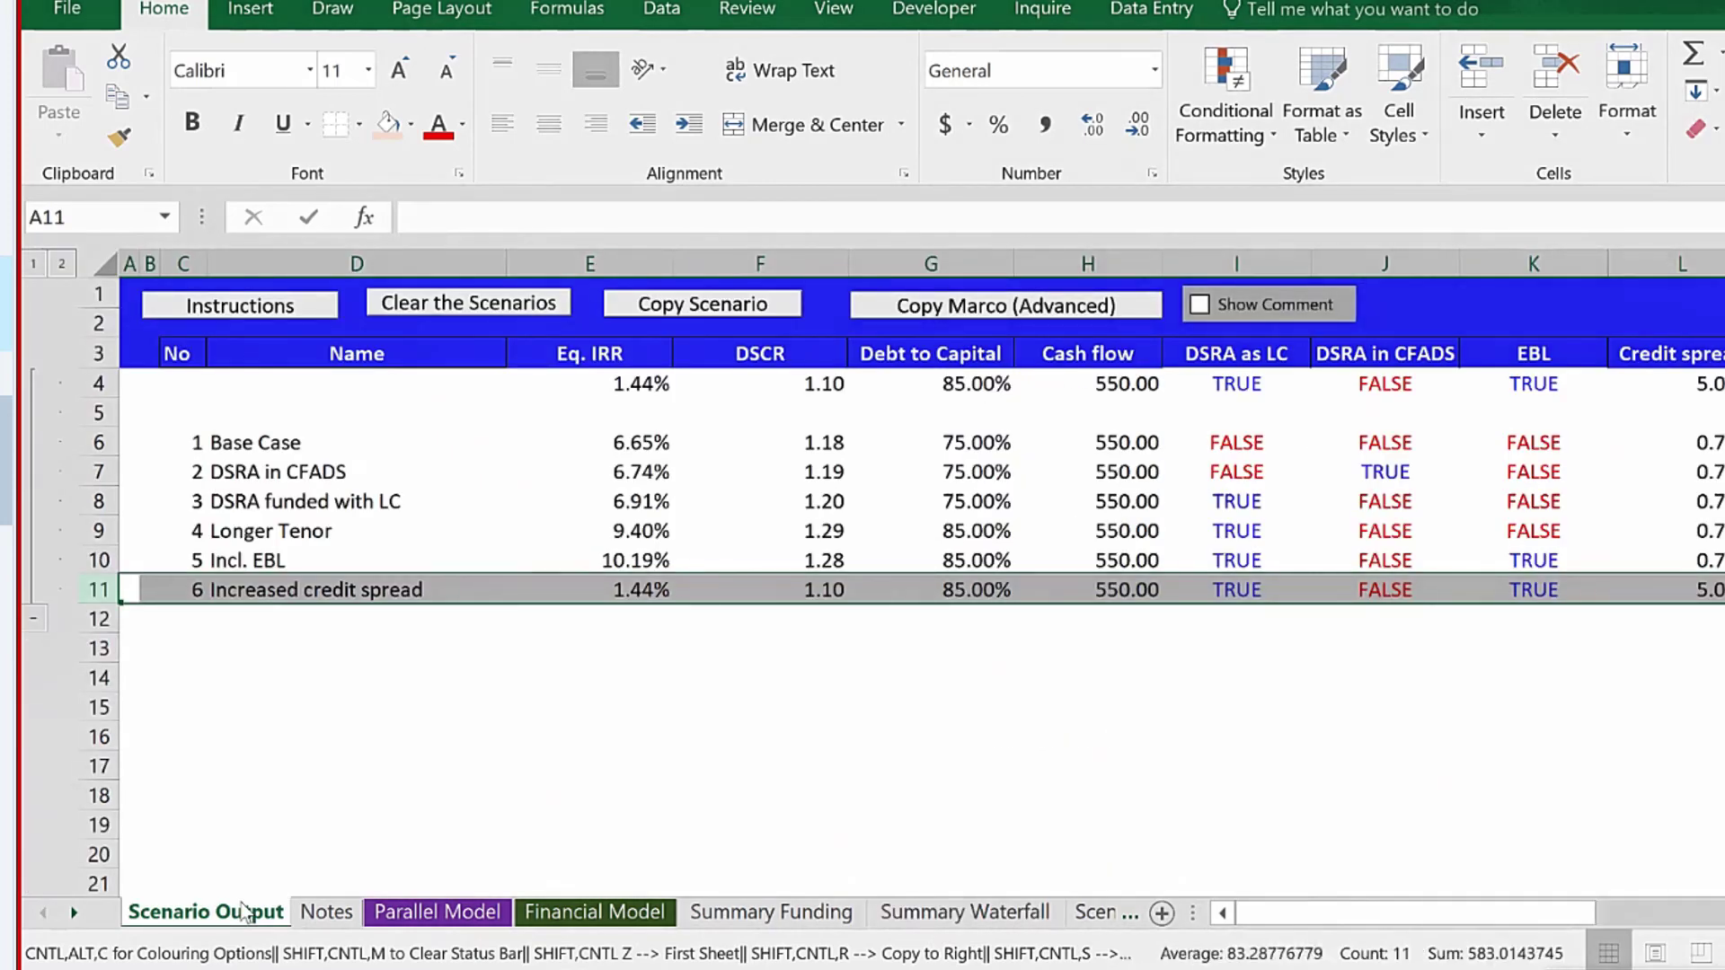
left_click(575, 739)
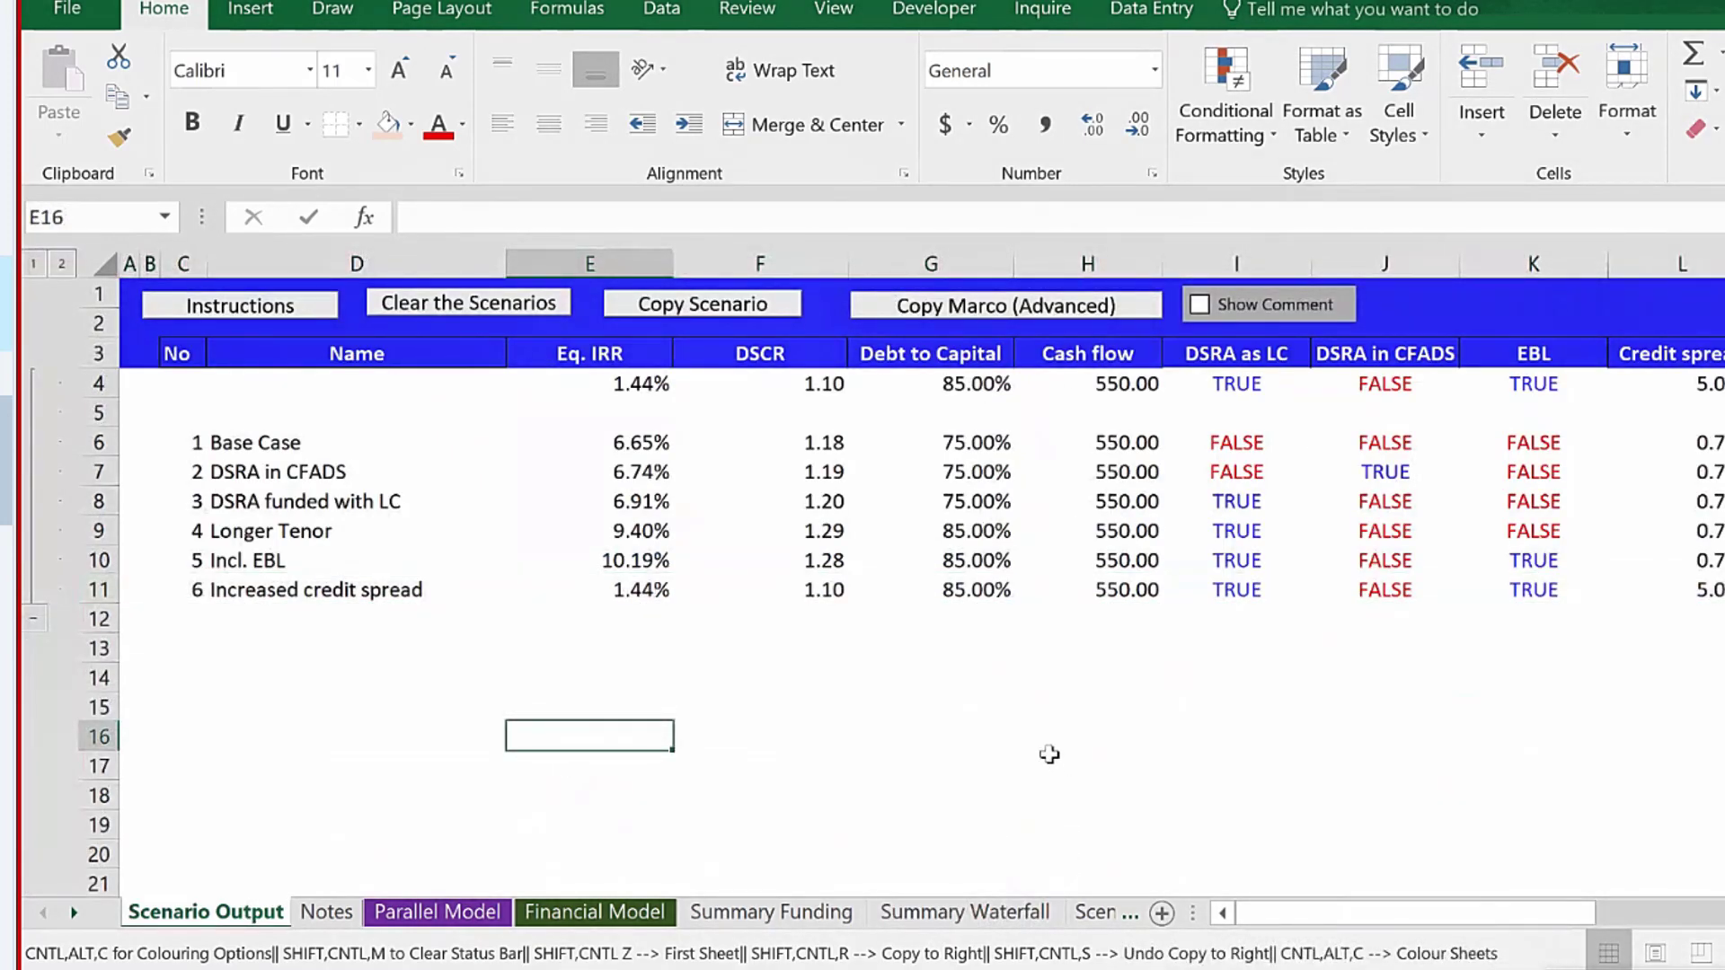
left_click(1023, 676)
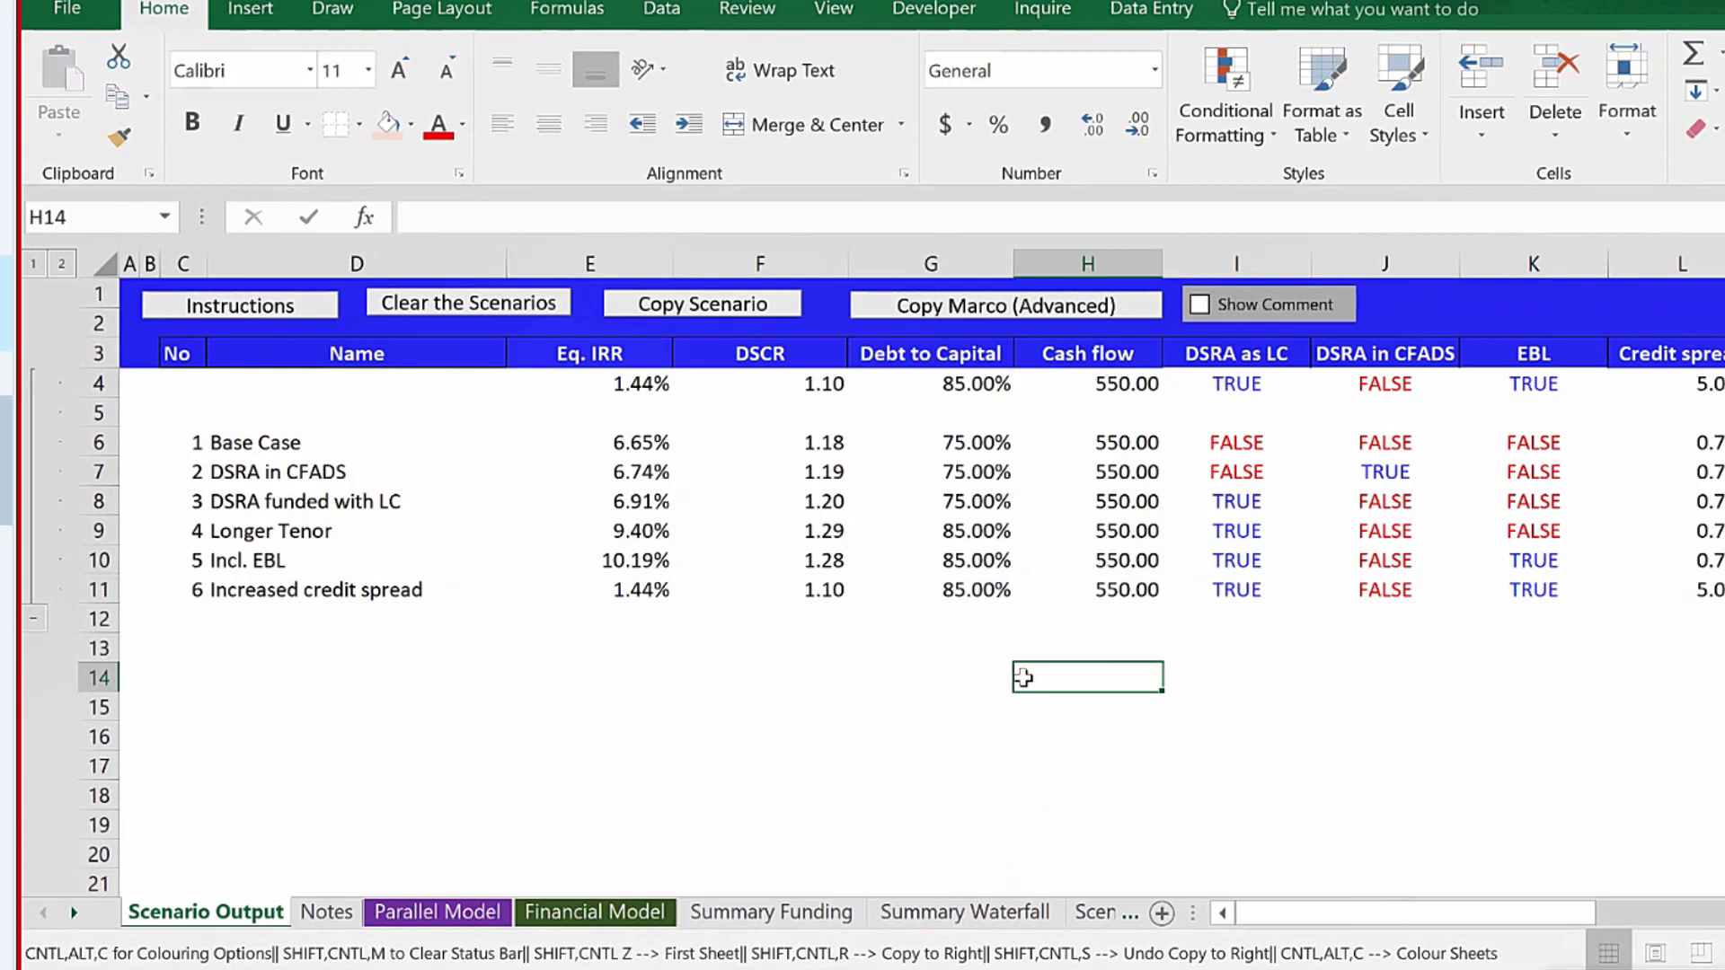
left_click(100, 384)
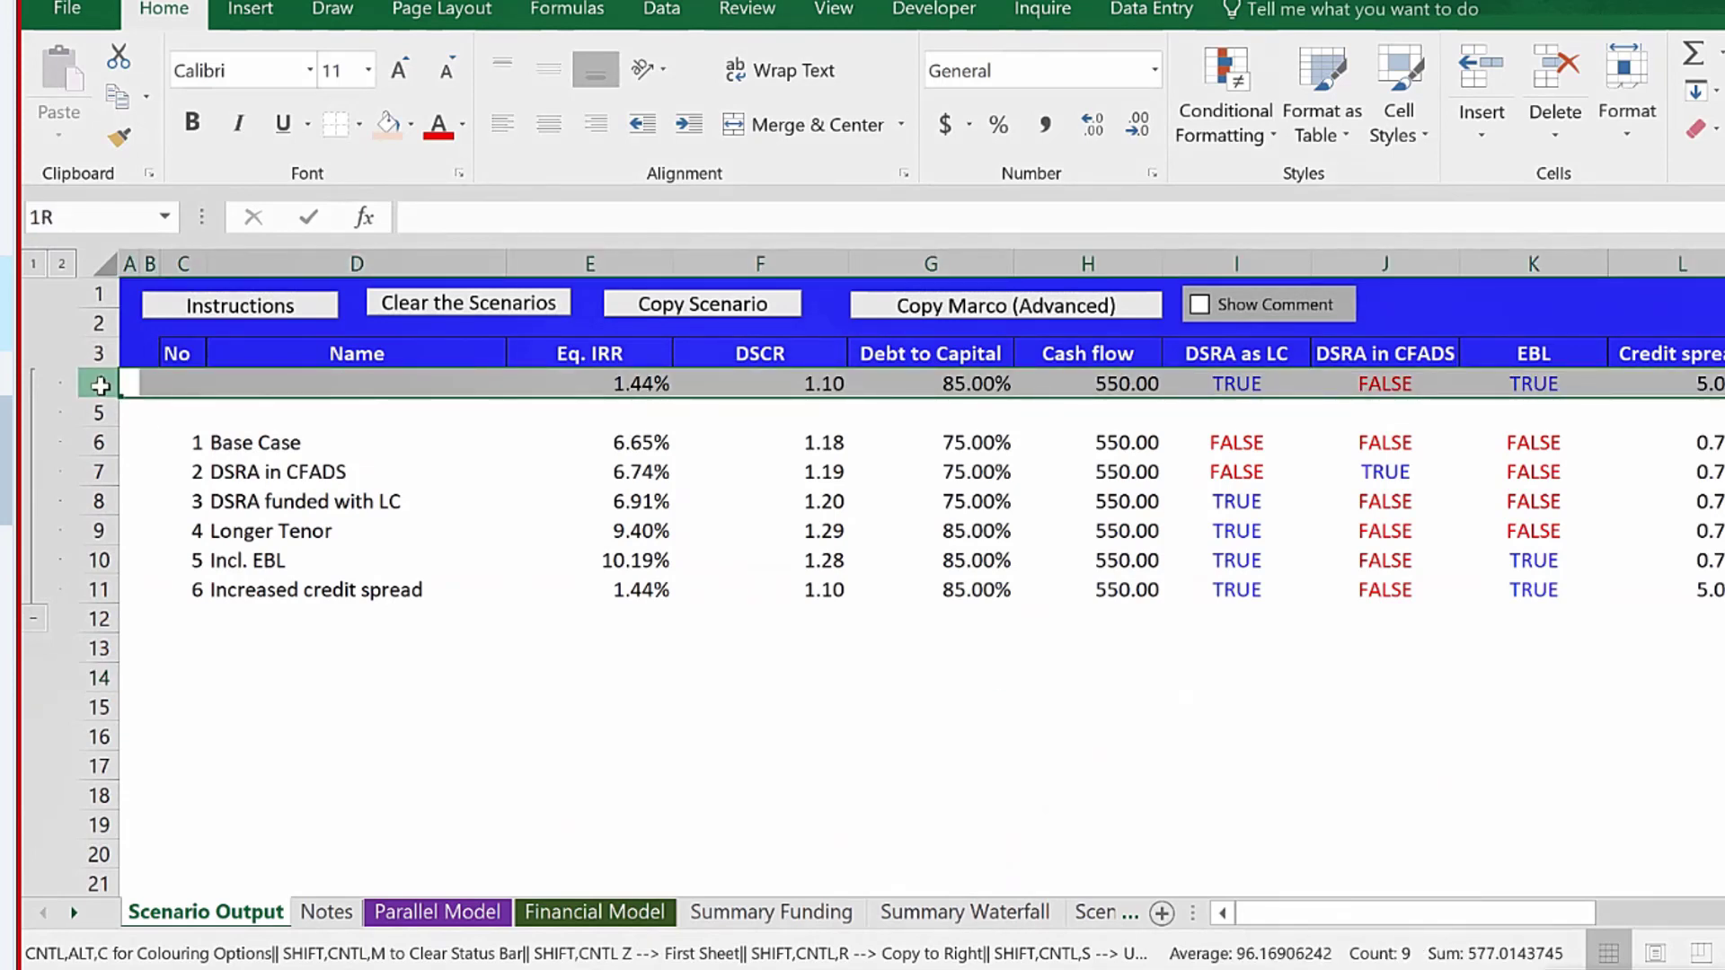
left_click_drag(100, 385, 115, 624)
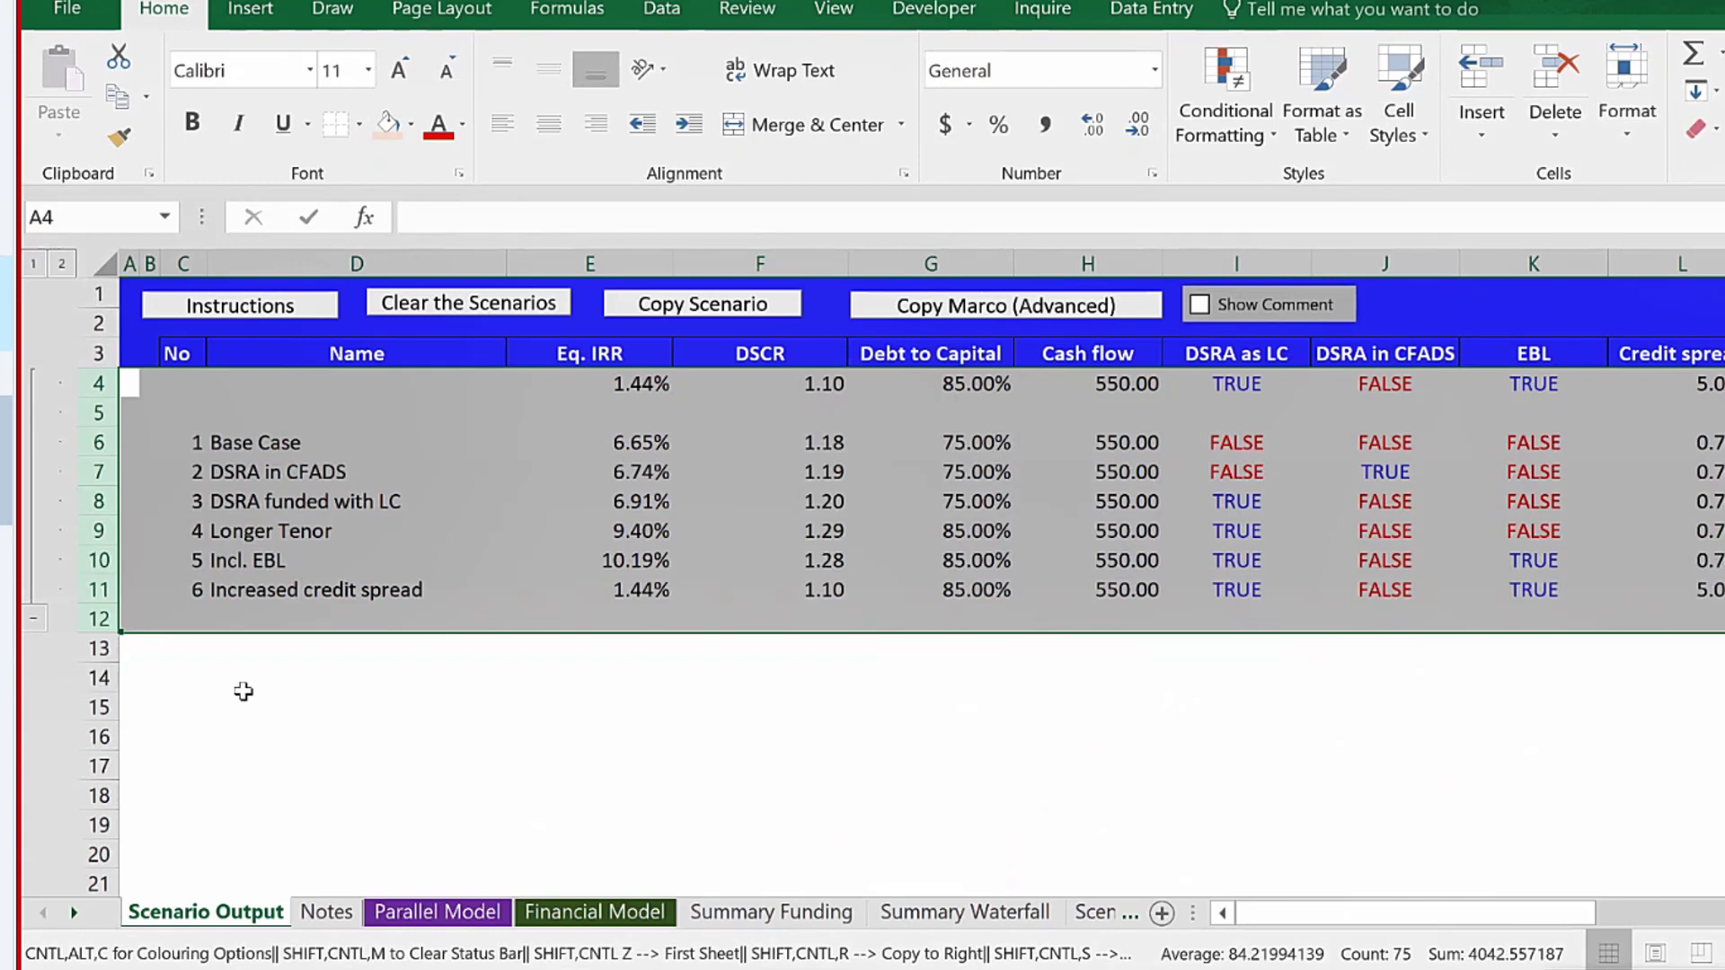
key("ctrl+8")
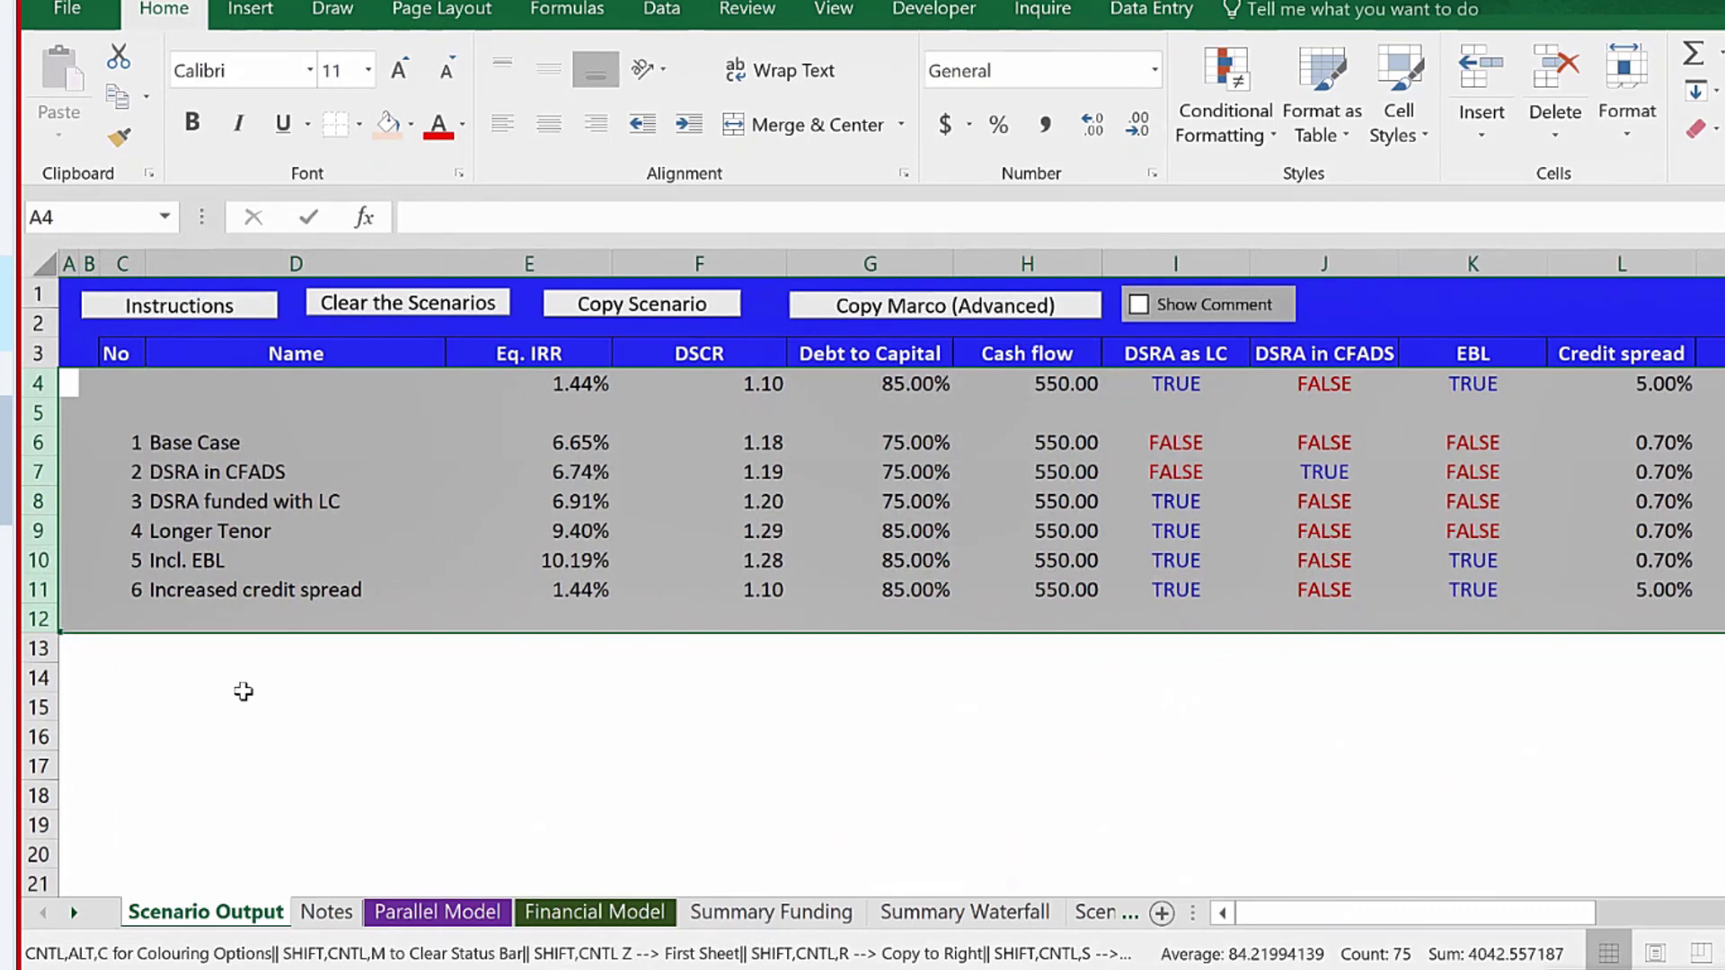
Group rows 4 and 5 above the Base Case row and collapse the group.
left_click(37, 383)
left_click_drag(43, 383, 38, 413)
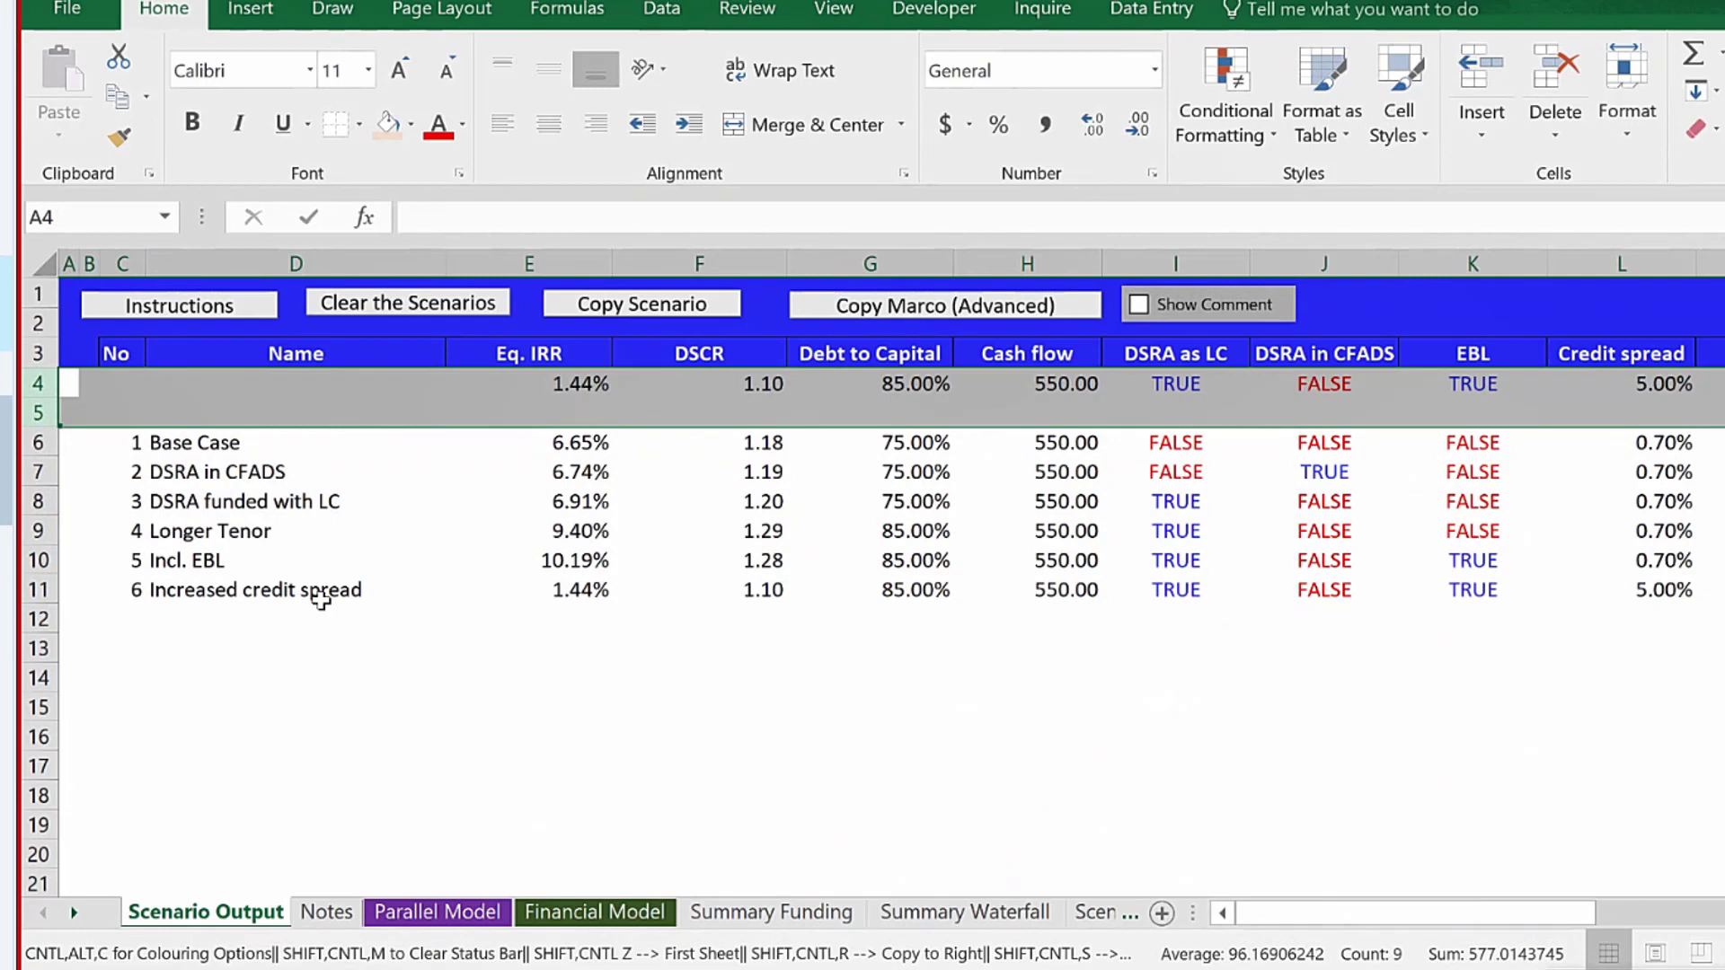
key("shift+alt+Right")
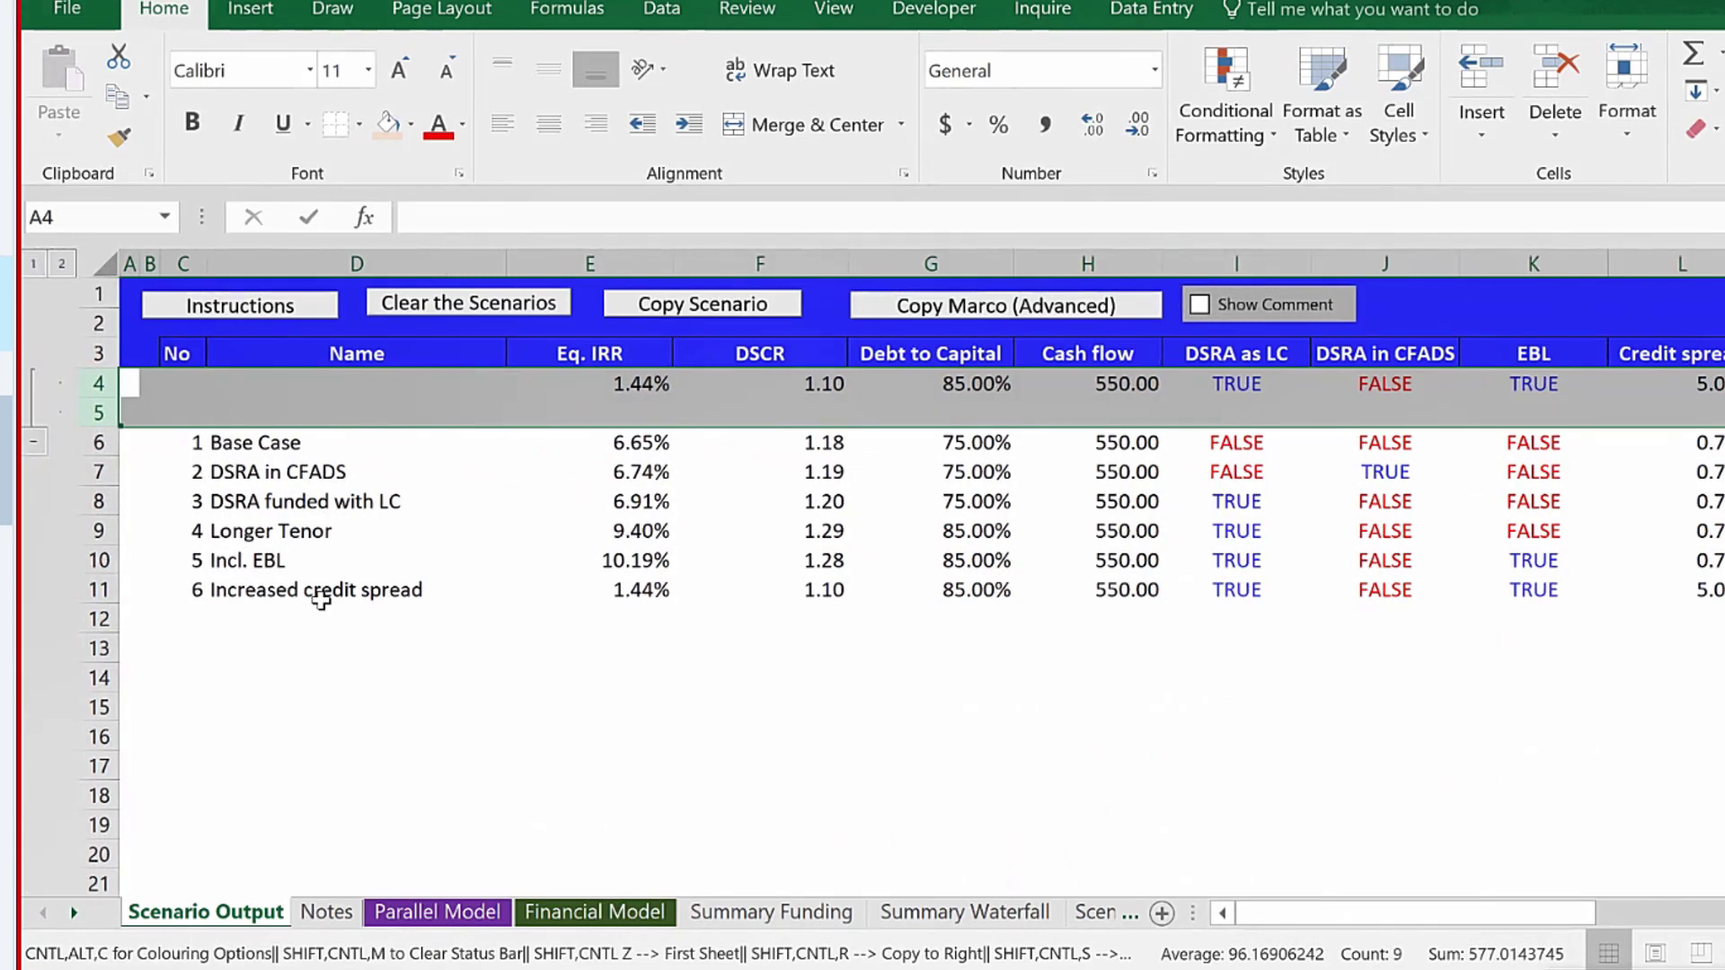
left_click(33, 442)
left_click(563, 647)
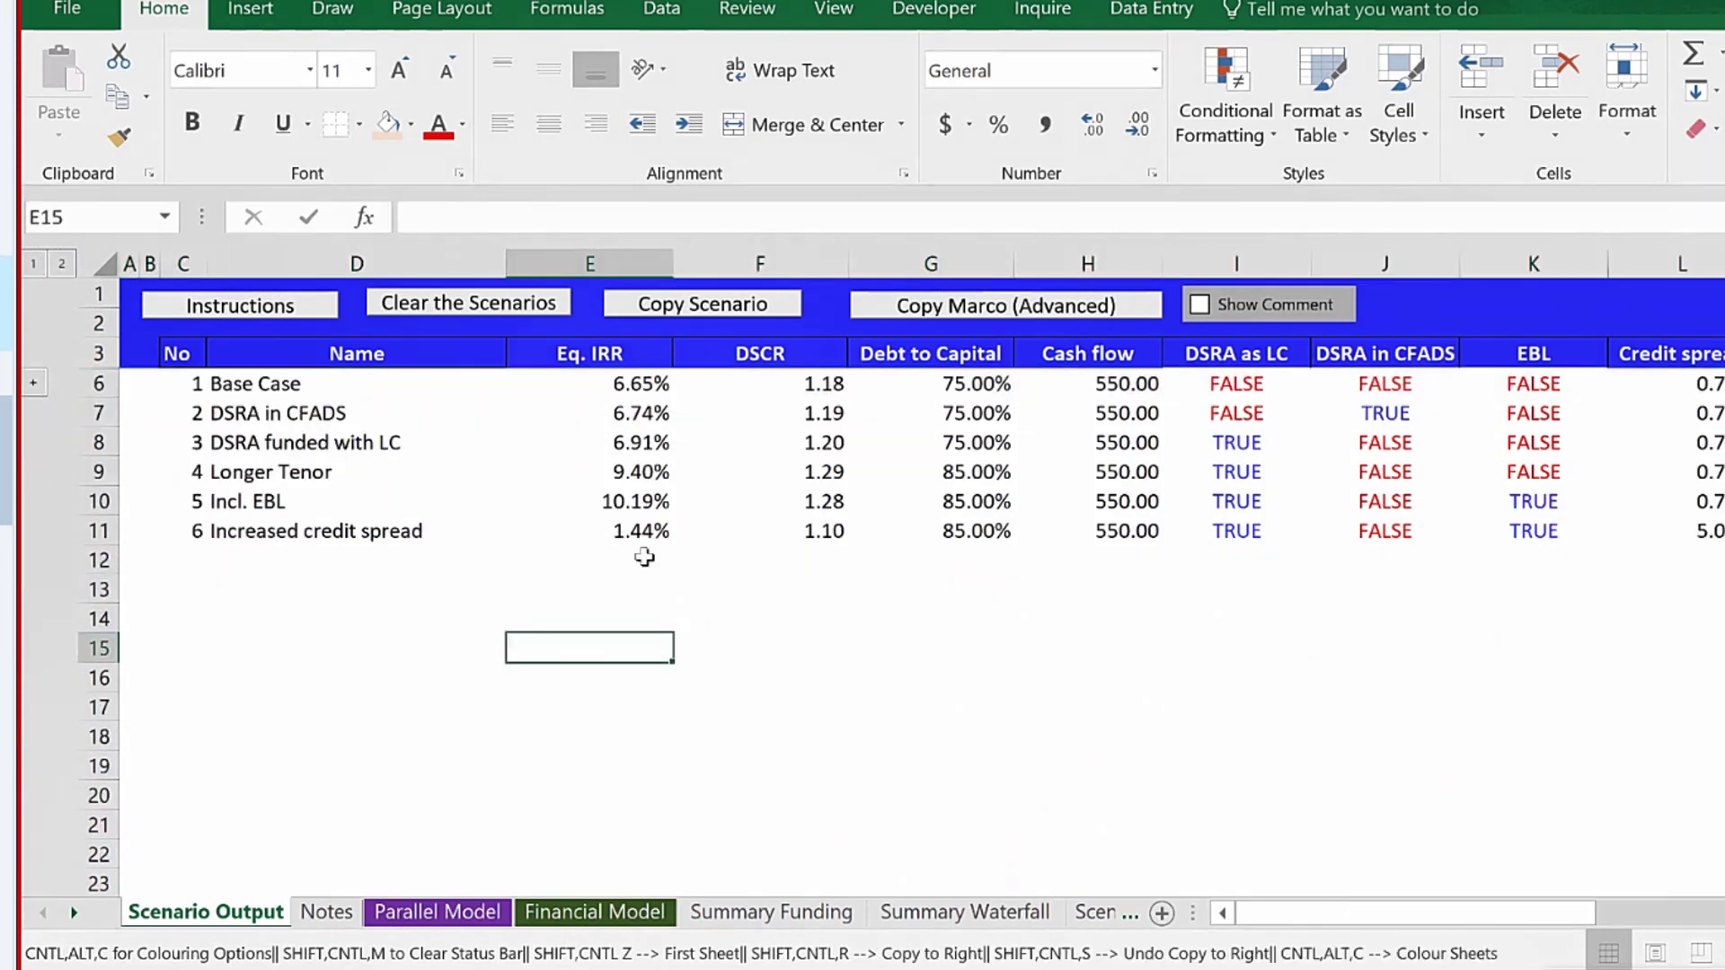
Look over the recorded scenarios and inspect the workbook's link to Scenario-Reporter-1.xlsm in Edit Links, cancelling the break-link request.
left_click_drag(287, 384, 1510, 528)
left_click_drag(1533, 913, 1379, 914)
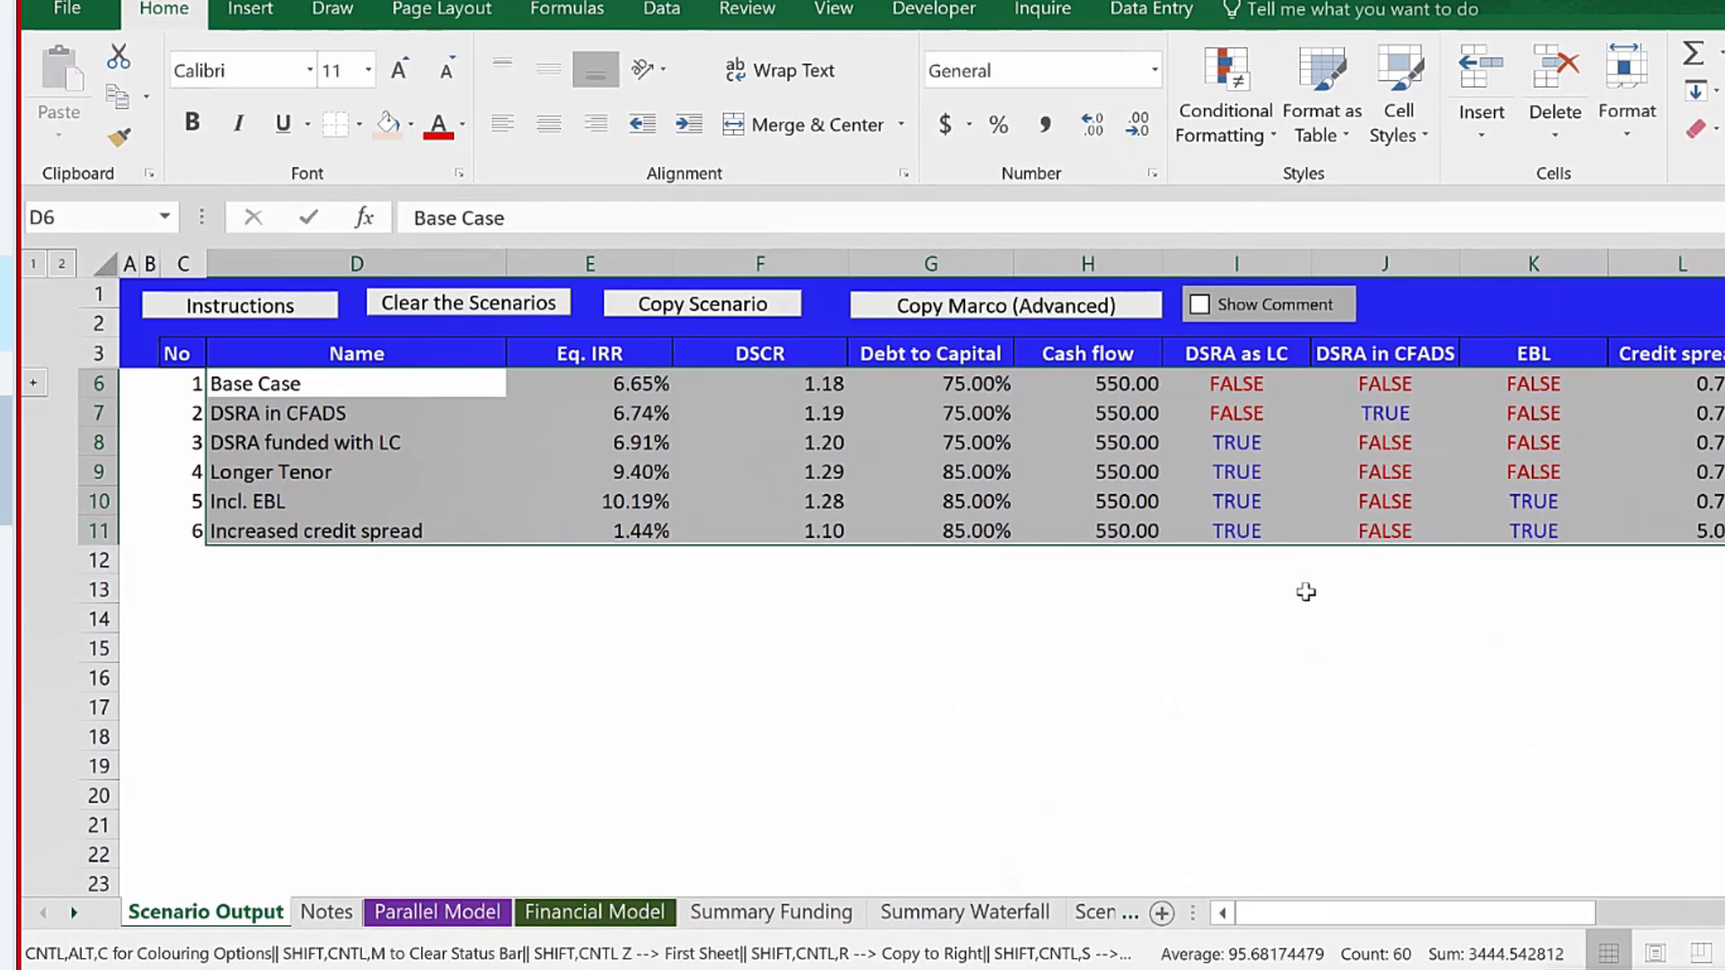
key("alt+e")
key("k")
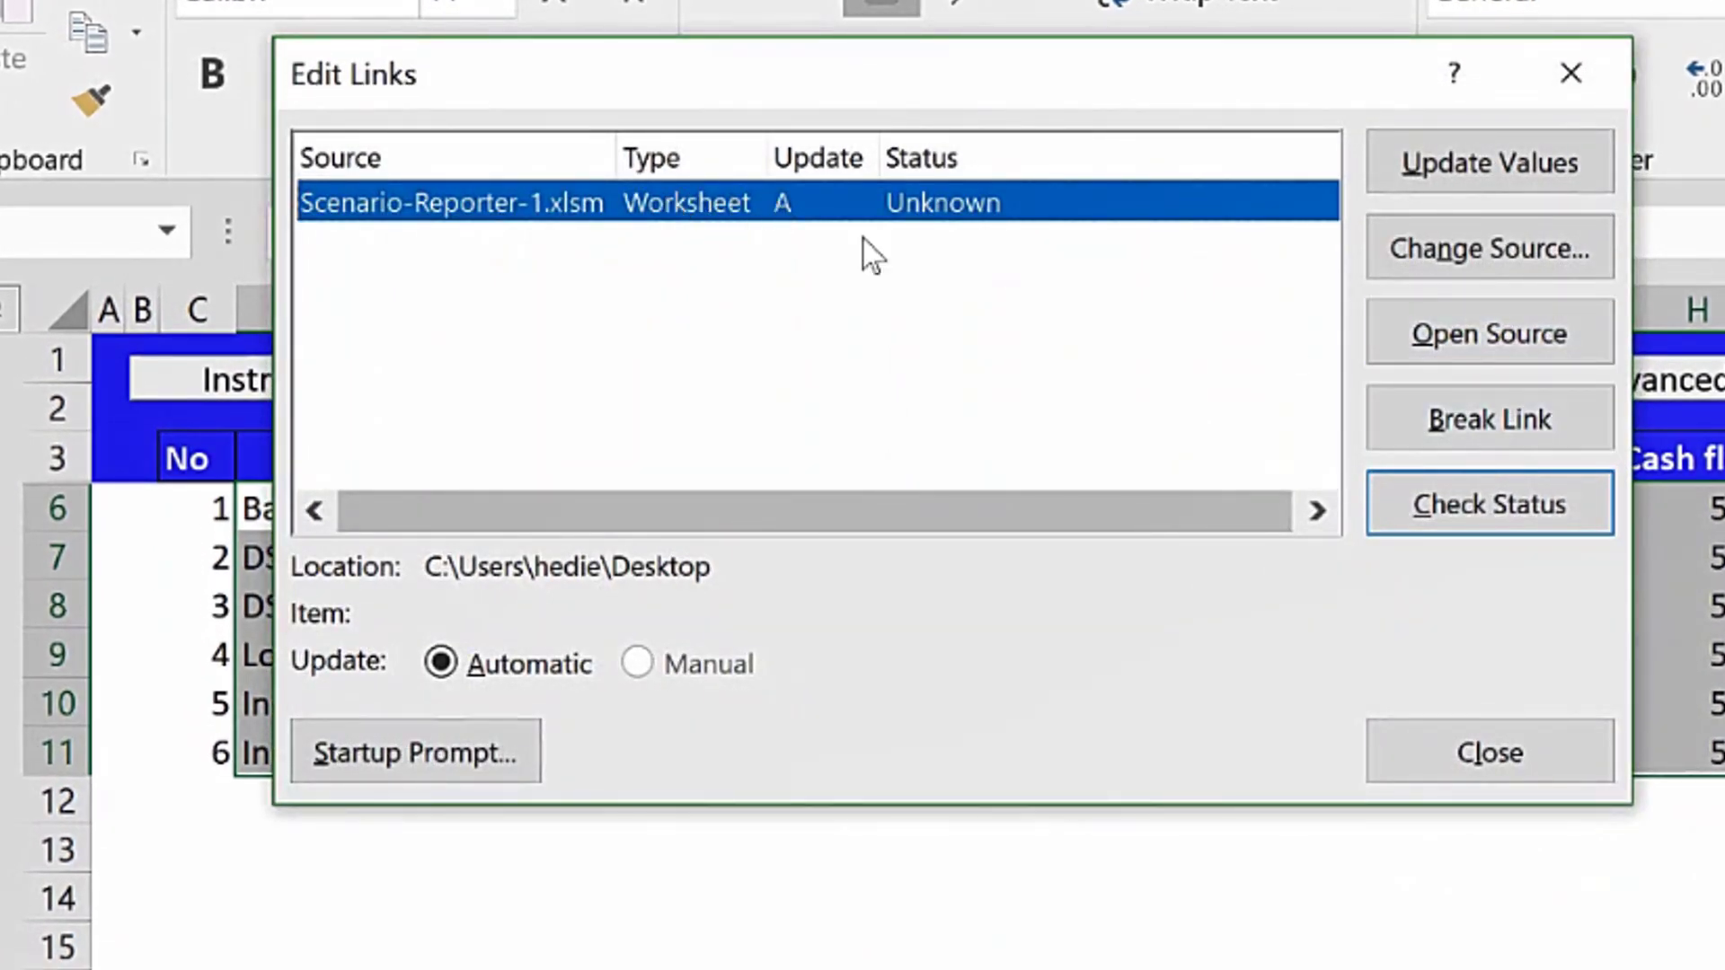
left_click(1437, 440)
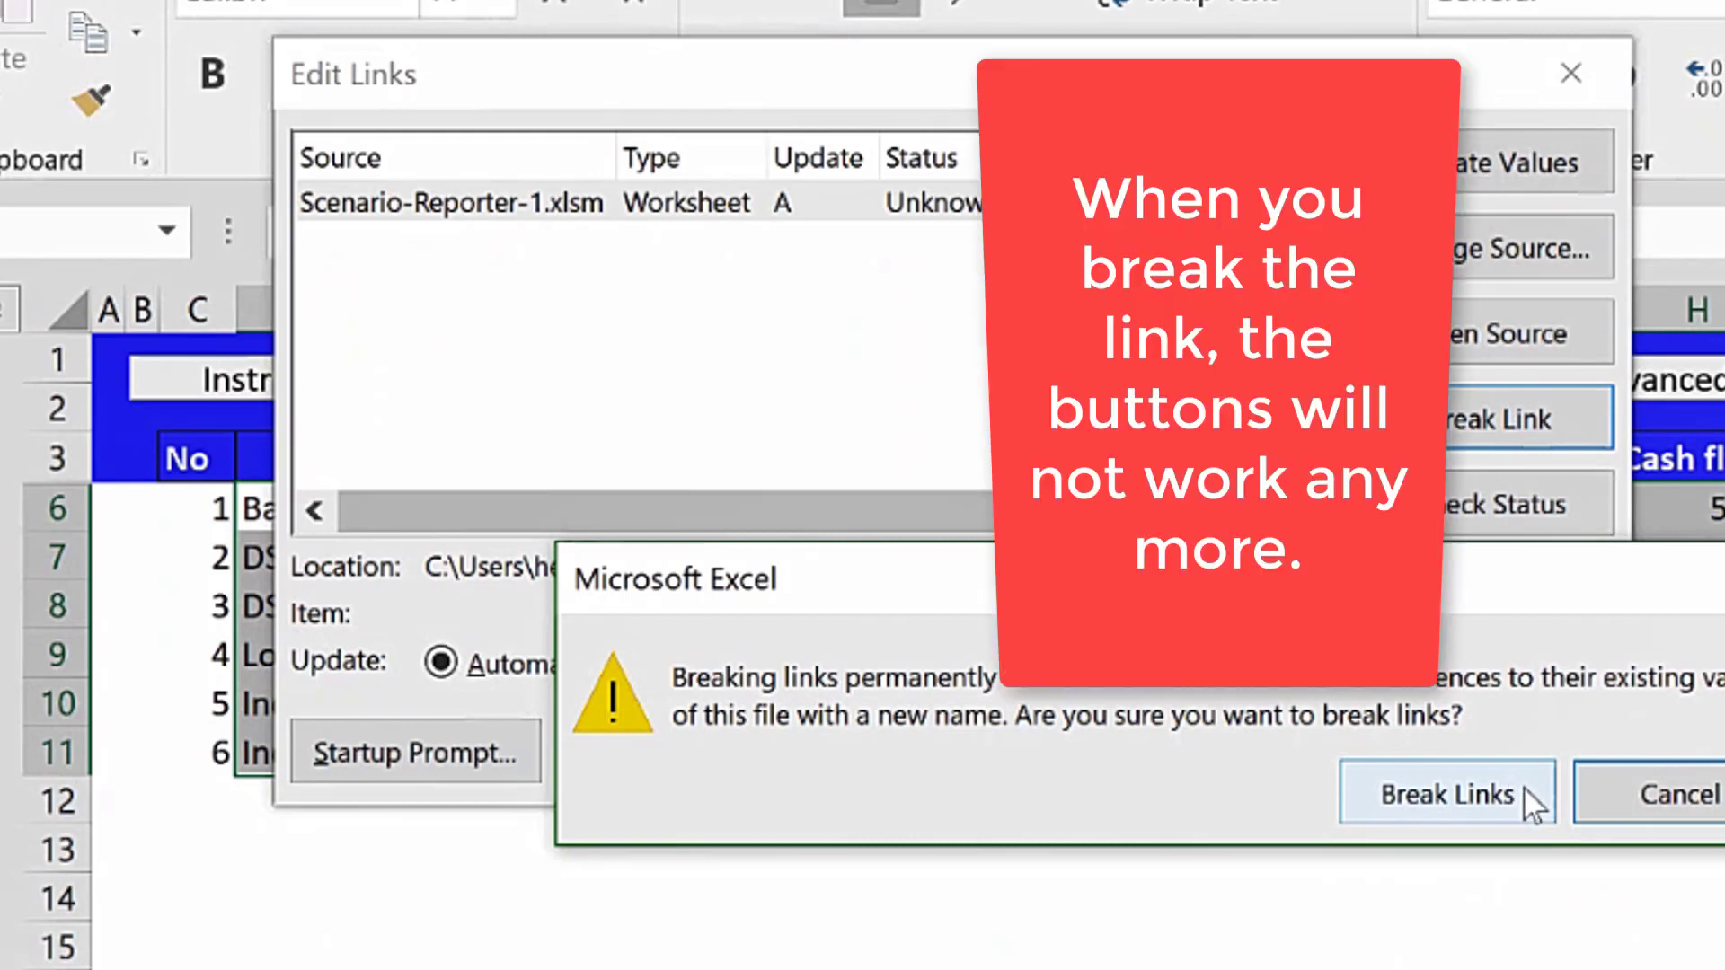
left_click(1662, 786)
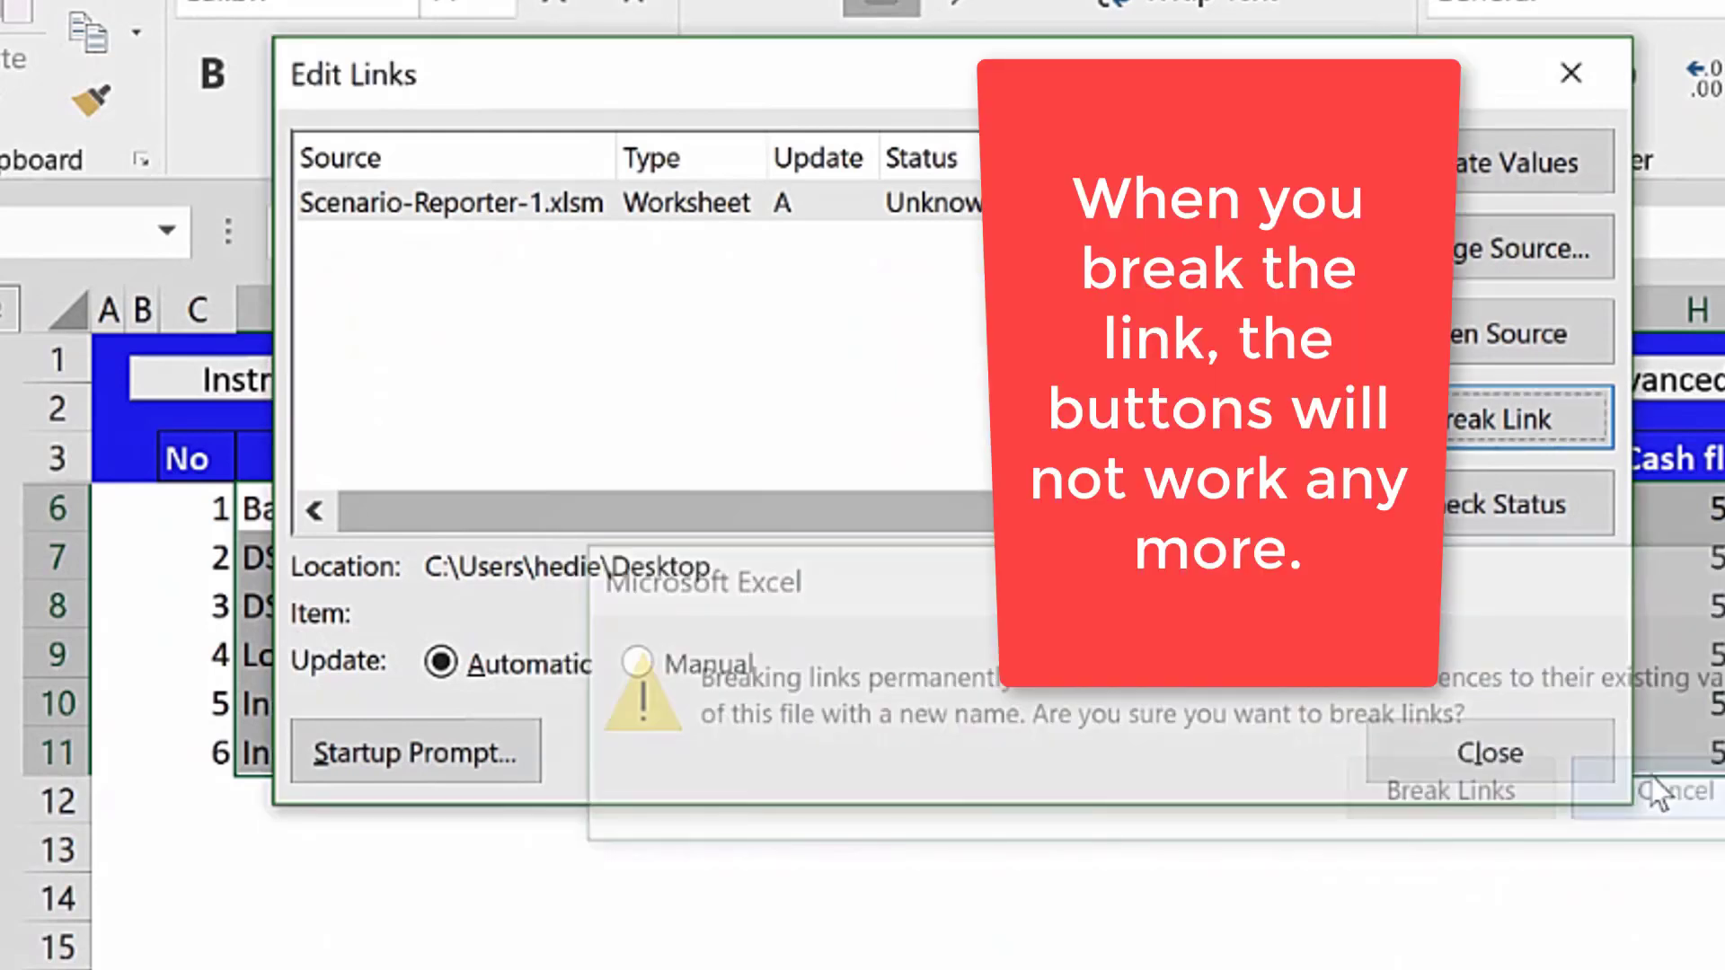
left_click(1572, 781)
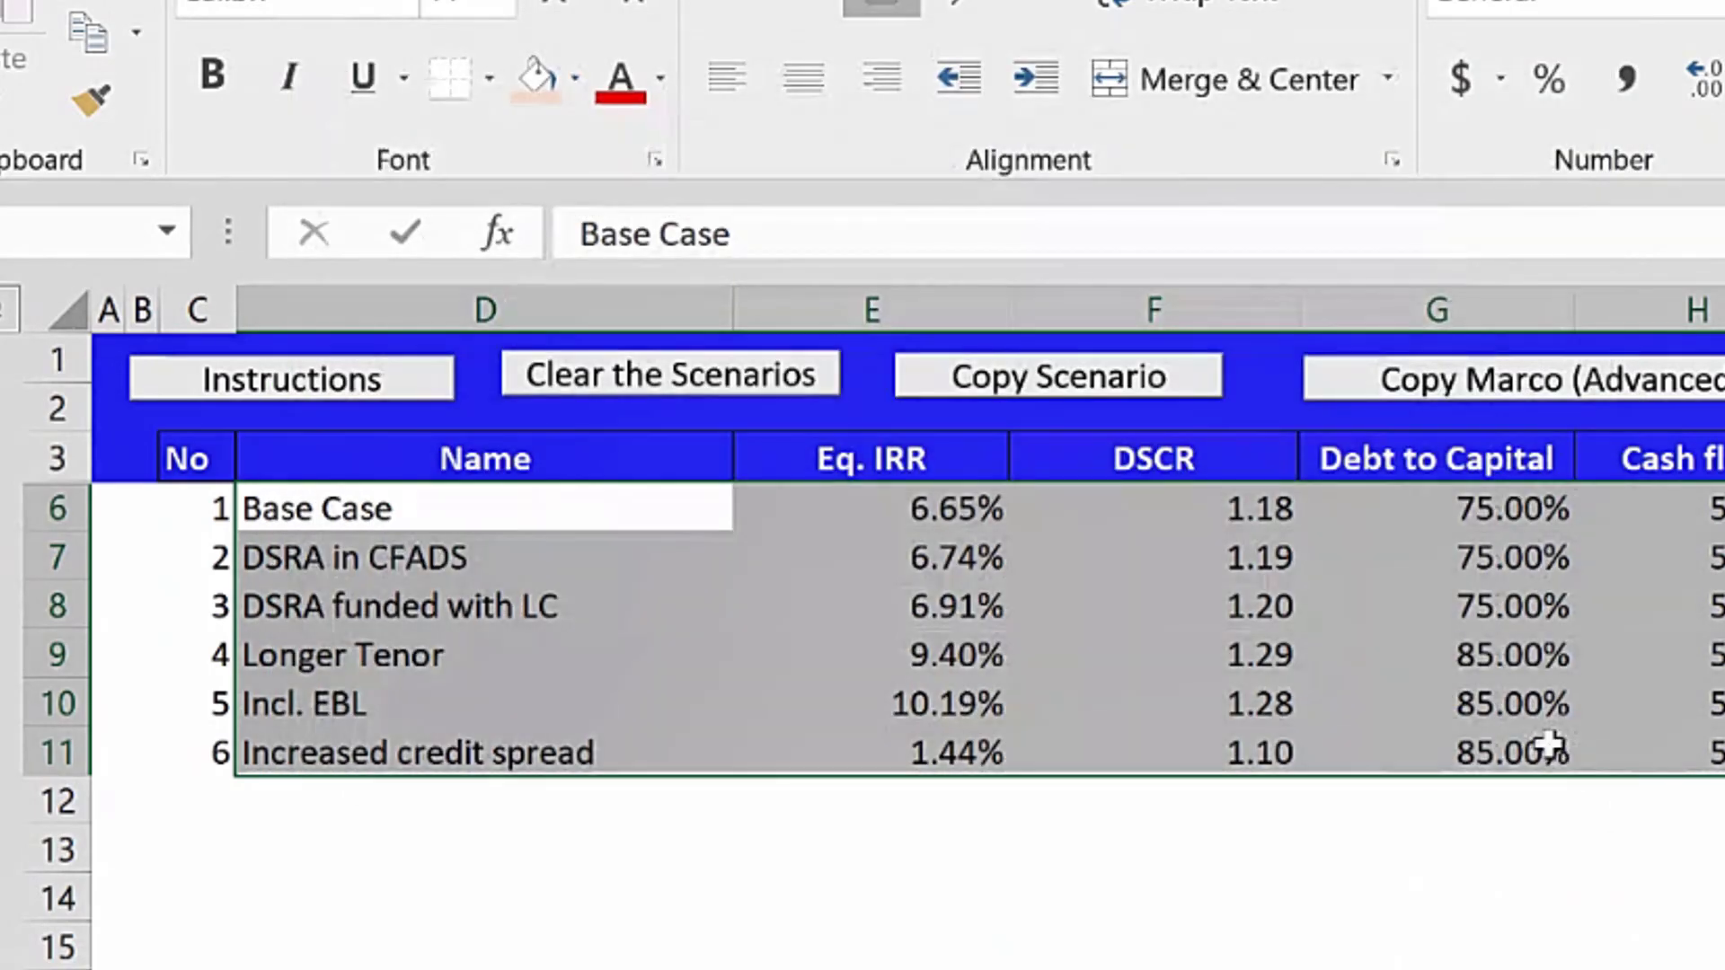
Select the scenario names and their Eq. IRR values from Base Case through Increased credit spread.
left_click(1521, 694)
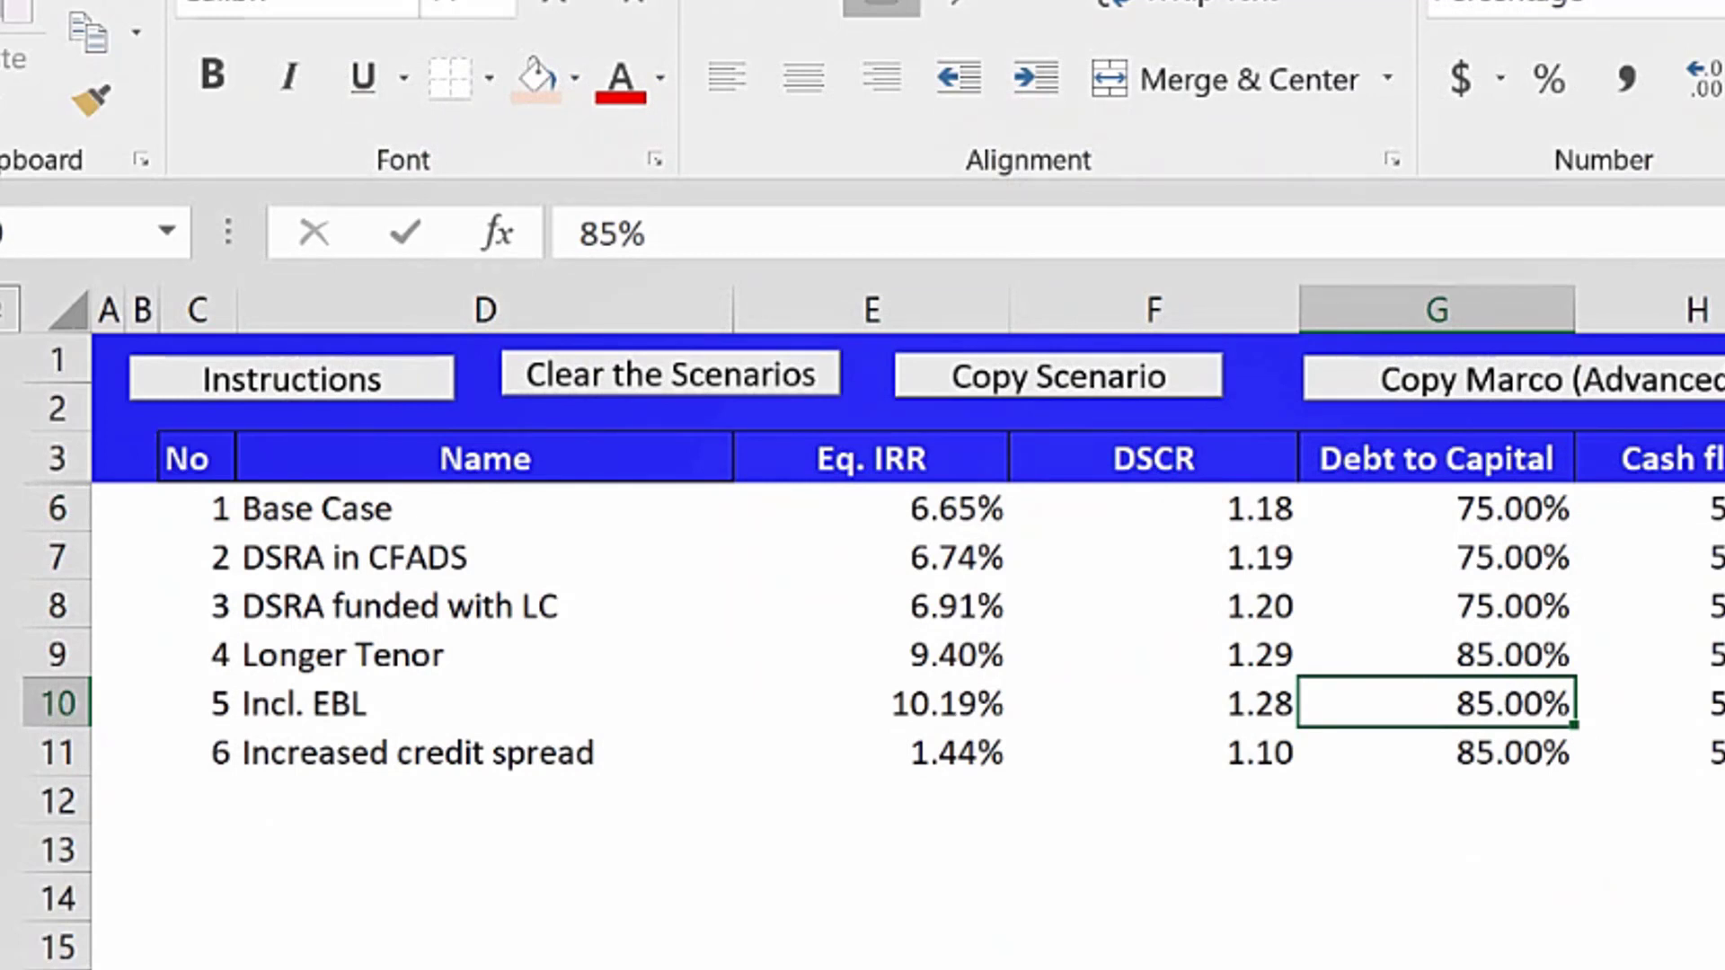
left_click(1698, 655)
left_click_drag(939, 493, 916, 778)
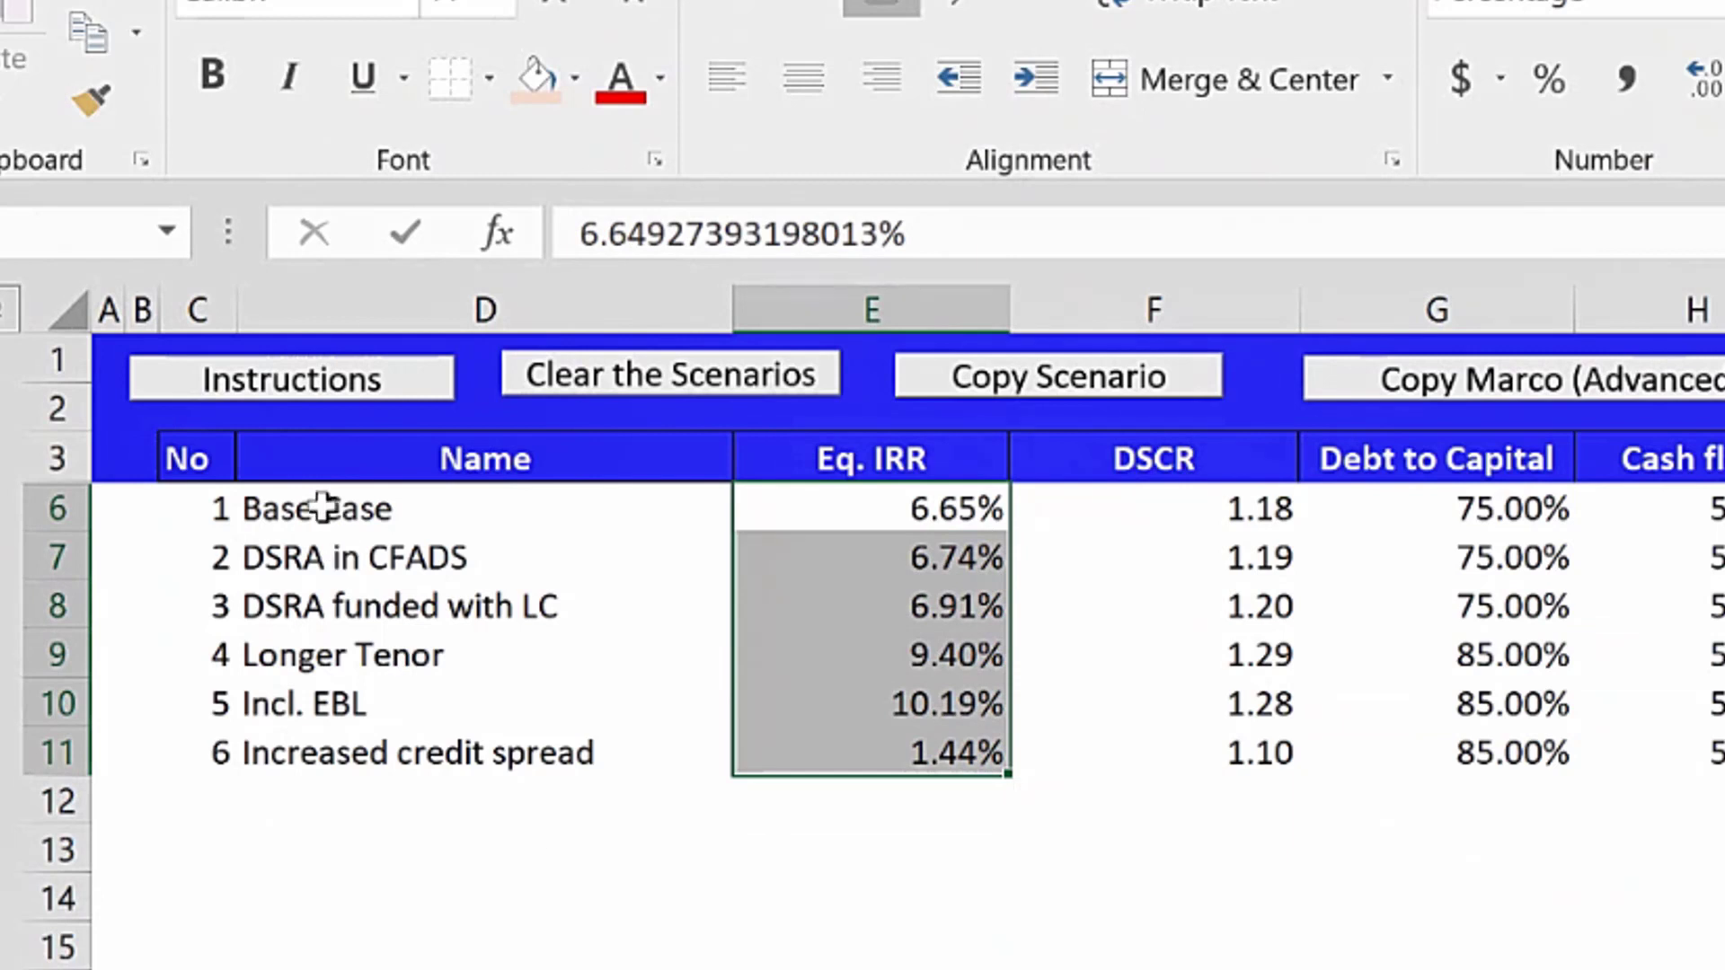
left_click_drag(323, 506, 935, 755)
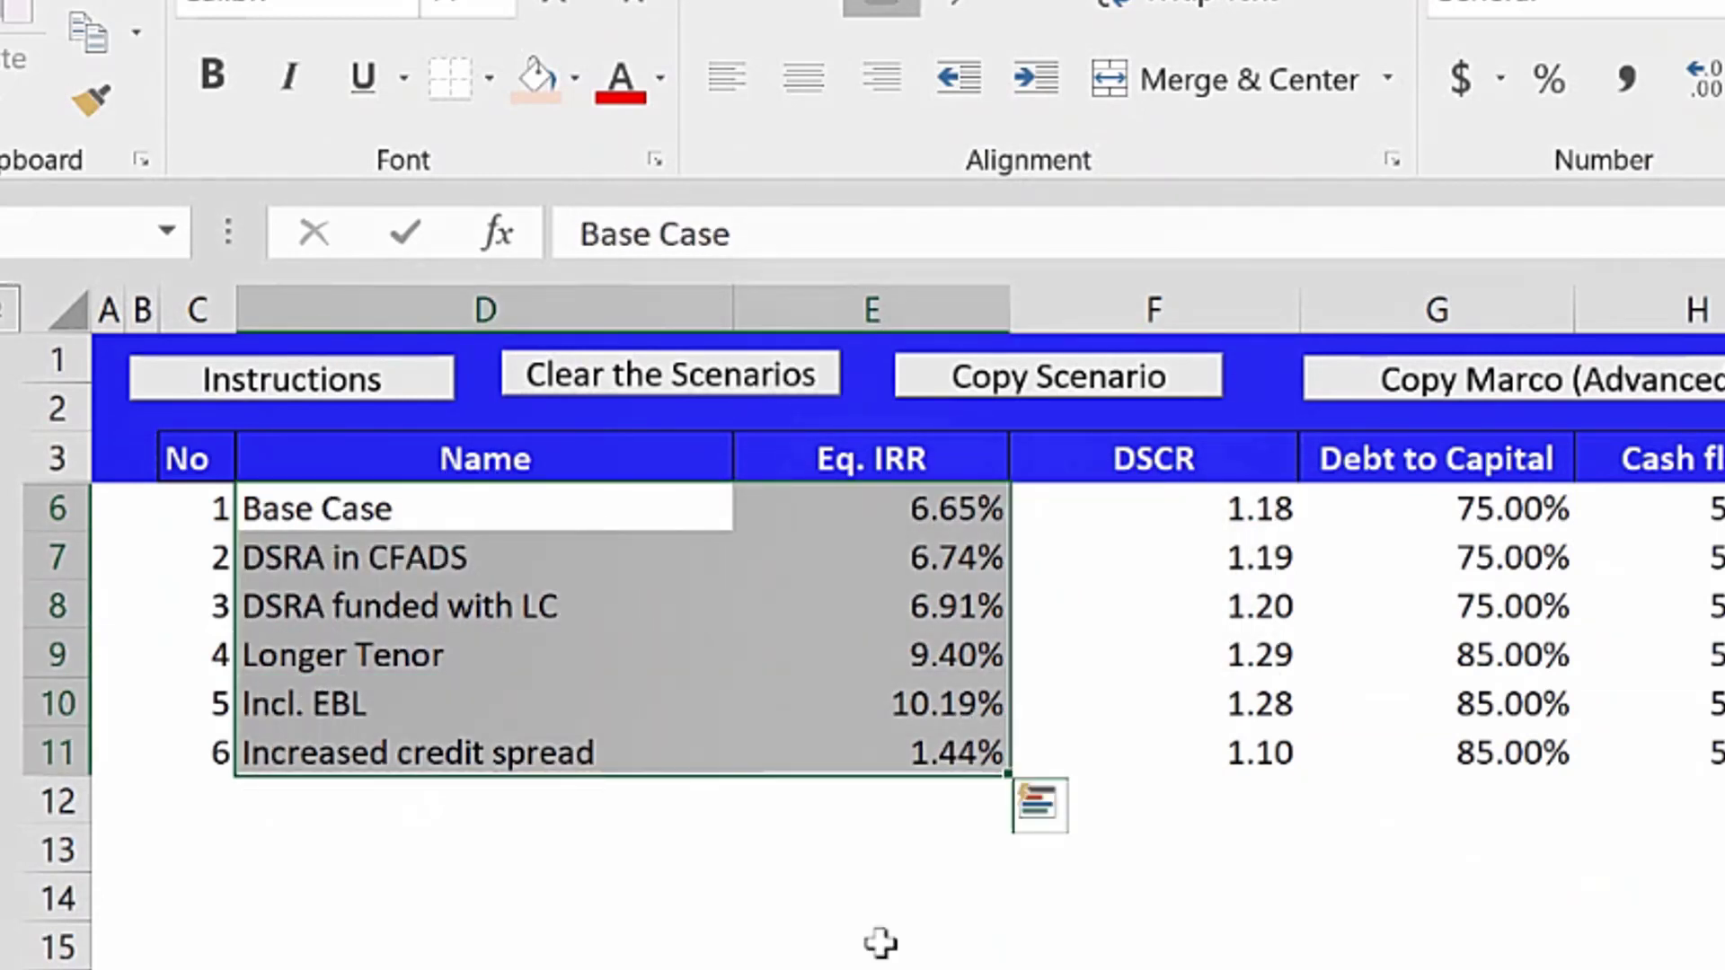